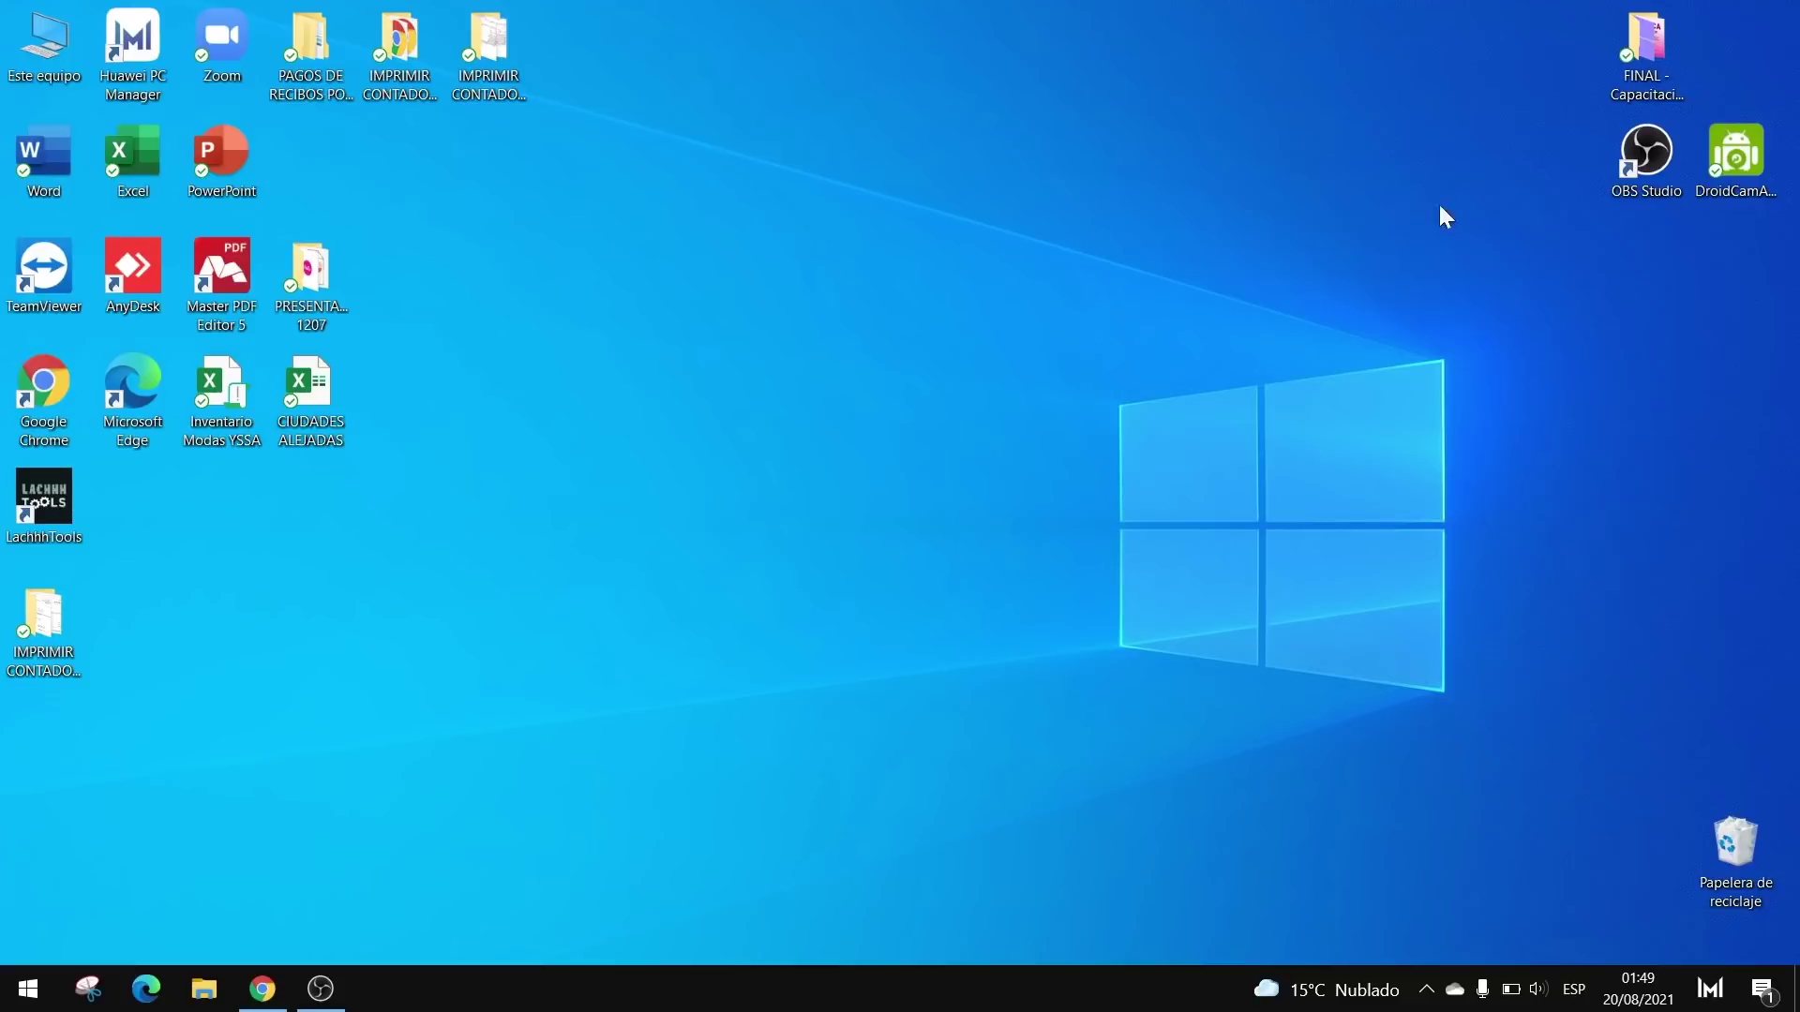
Step: Open the desktop's personalization settings and go to the Temas page
{"action": "right_click", "coordinate": [916, 362]}
{"action": "left_click", "coordinate": [845, 362]}
{"action": "left_click_drag", "start_coordinate": [576, 215], "coordinate": [1517, 793]}
{"action": "right_click", "coordinate": [877, 382]}
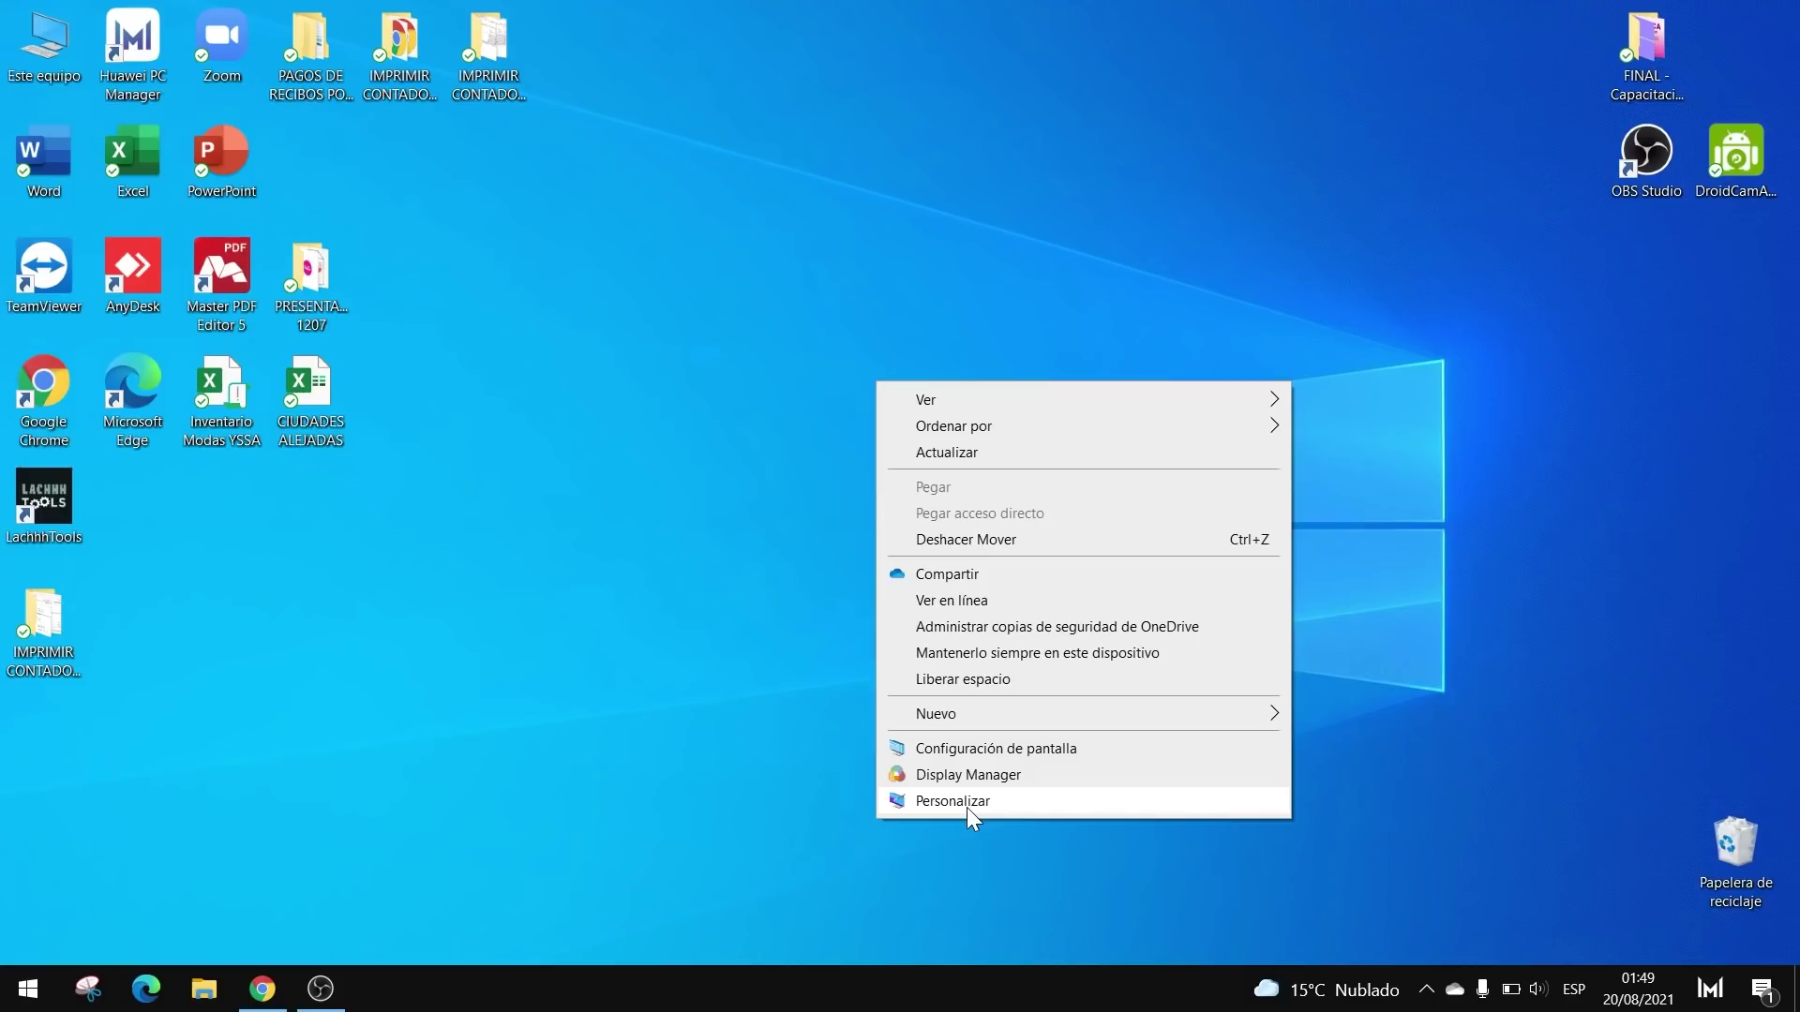
{"action": "left_click", "coordinate": [966, 808]}
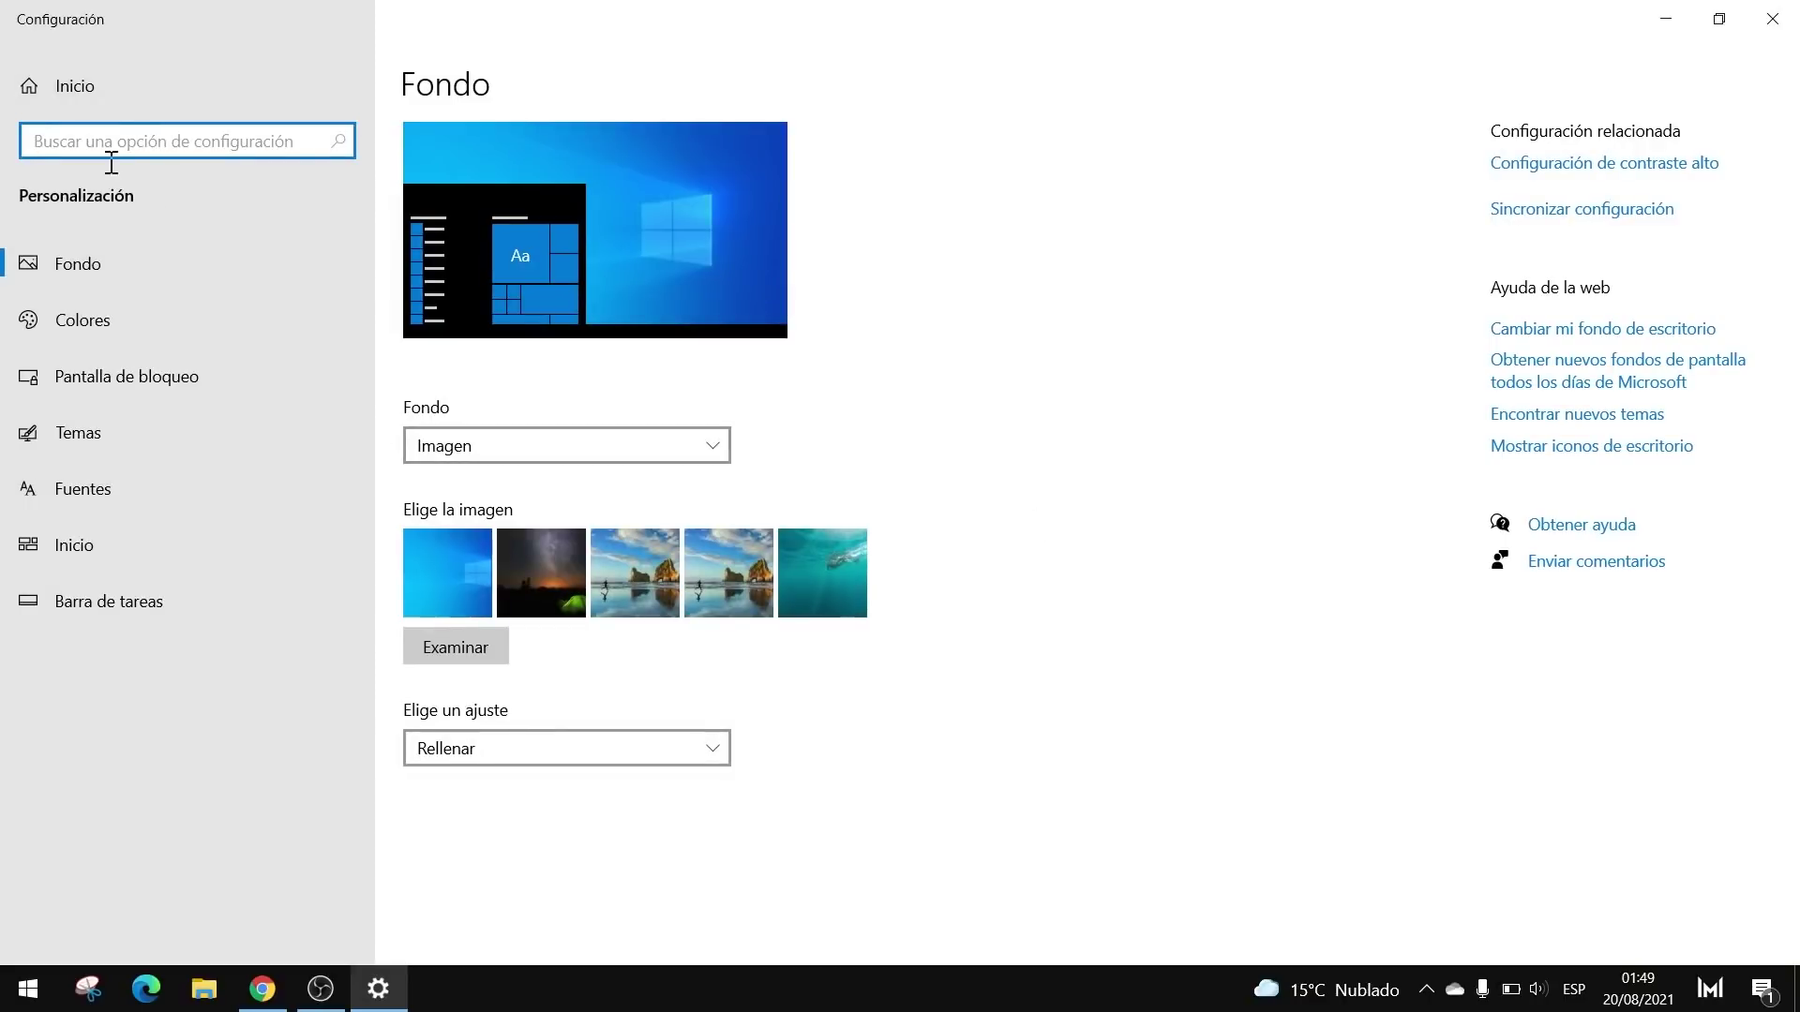
{"action": "left_click", "coordinate": [124, 448]}
Step: Look through the installed themes under Cambiar tema and the current theme's details
{"action": "scroll", "coordinate": [1078, 467], "scroll_direction": "down", "scroll_amount": 5}
{"action": "scroll", "coordinate": [1084, 471], "scroll_direction": "down", "scroll_amount": 2}
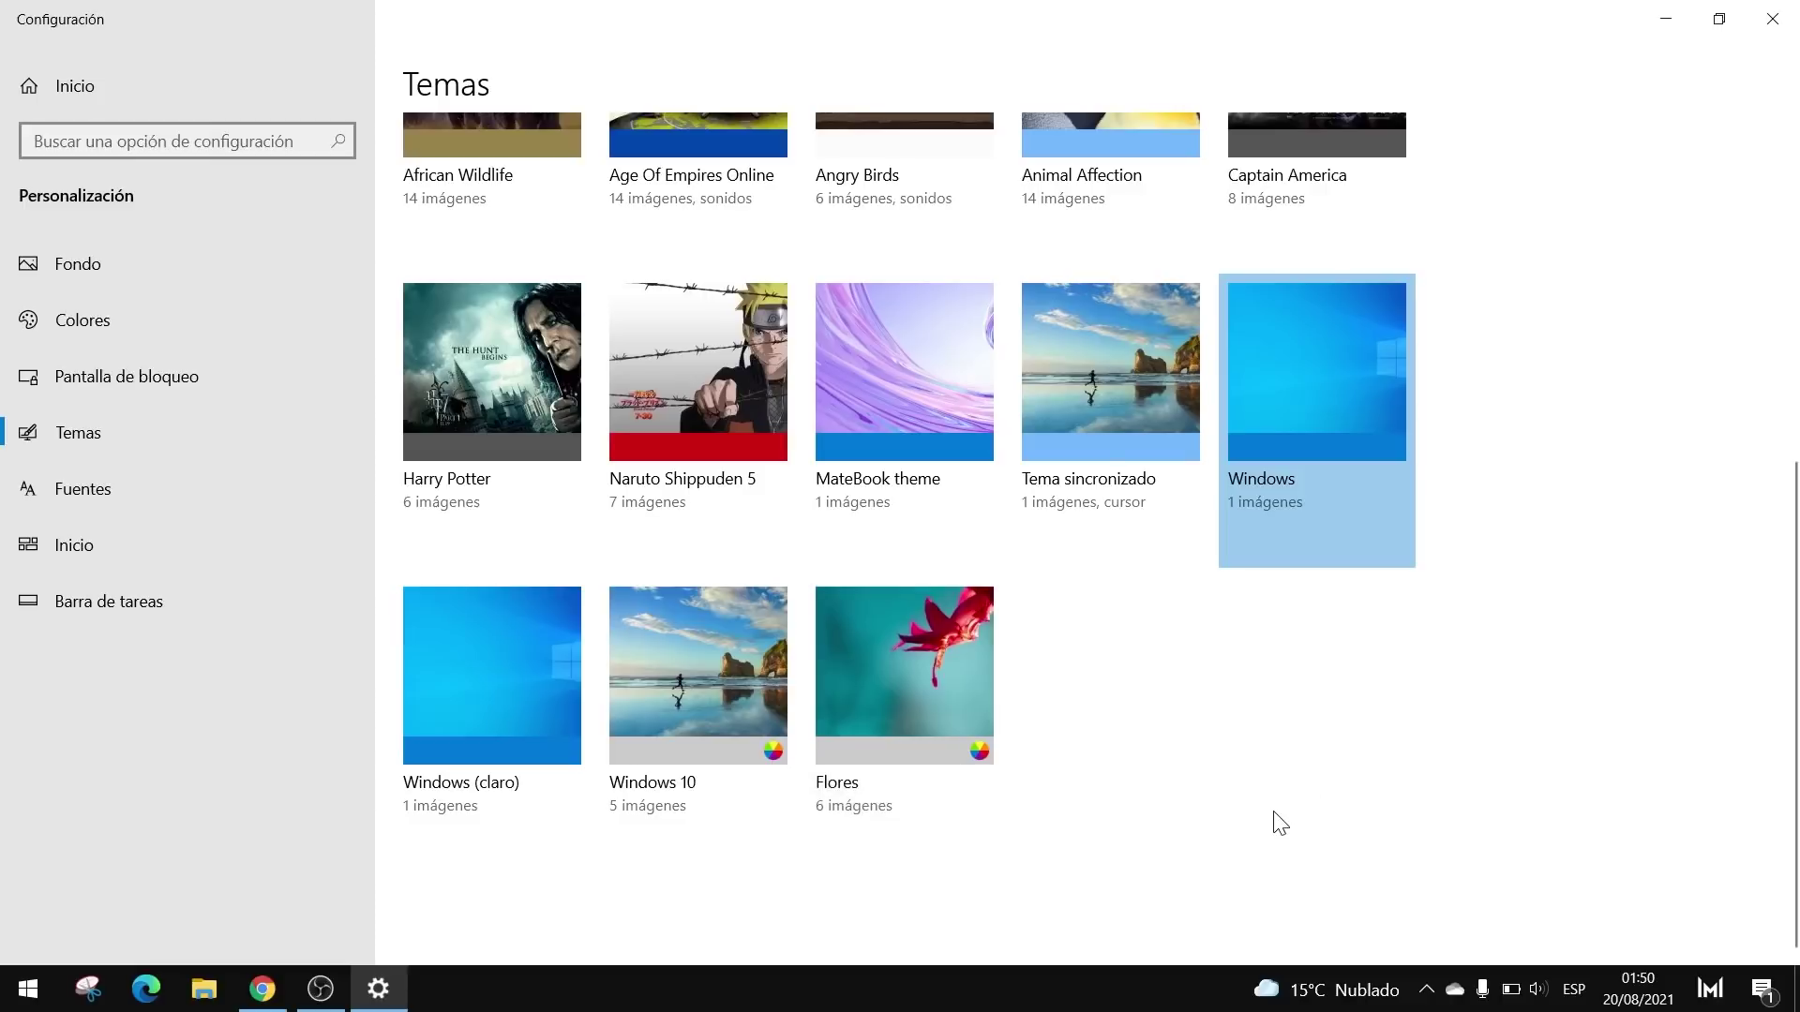
{"action": "scroll", "coordinate": [1262, 850], "scroll_direction": "up", "scroll_amount": 5}
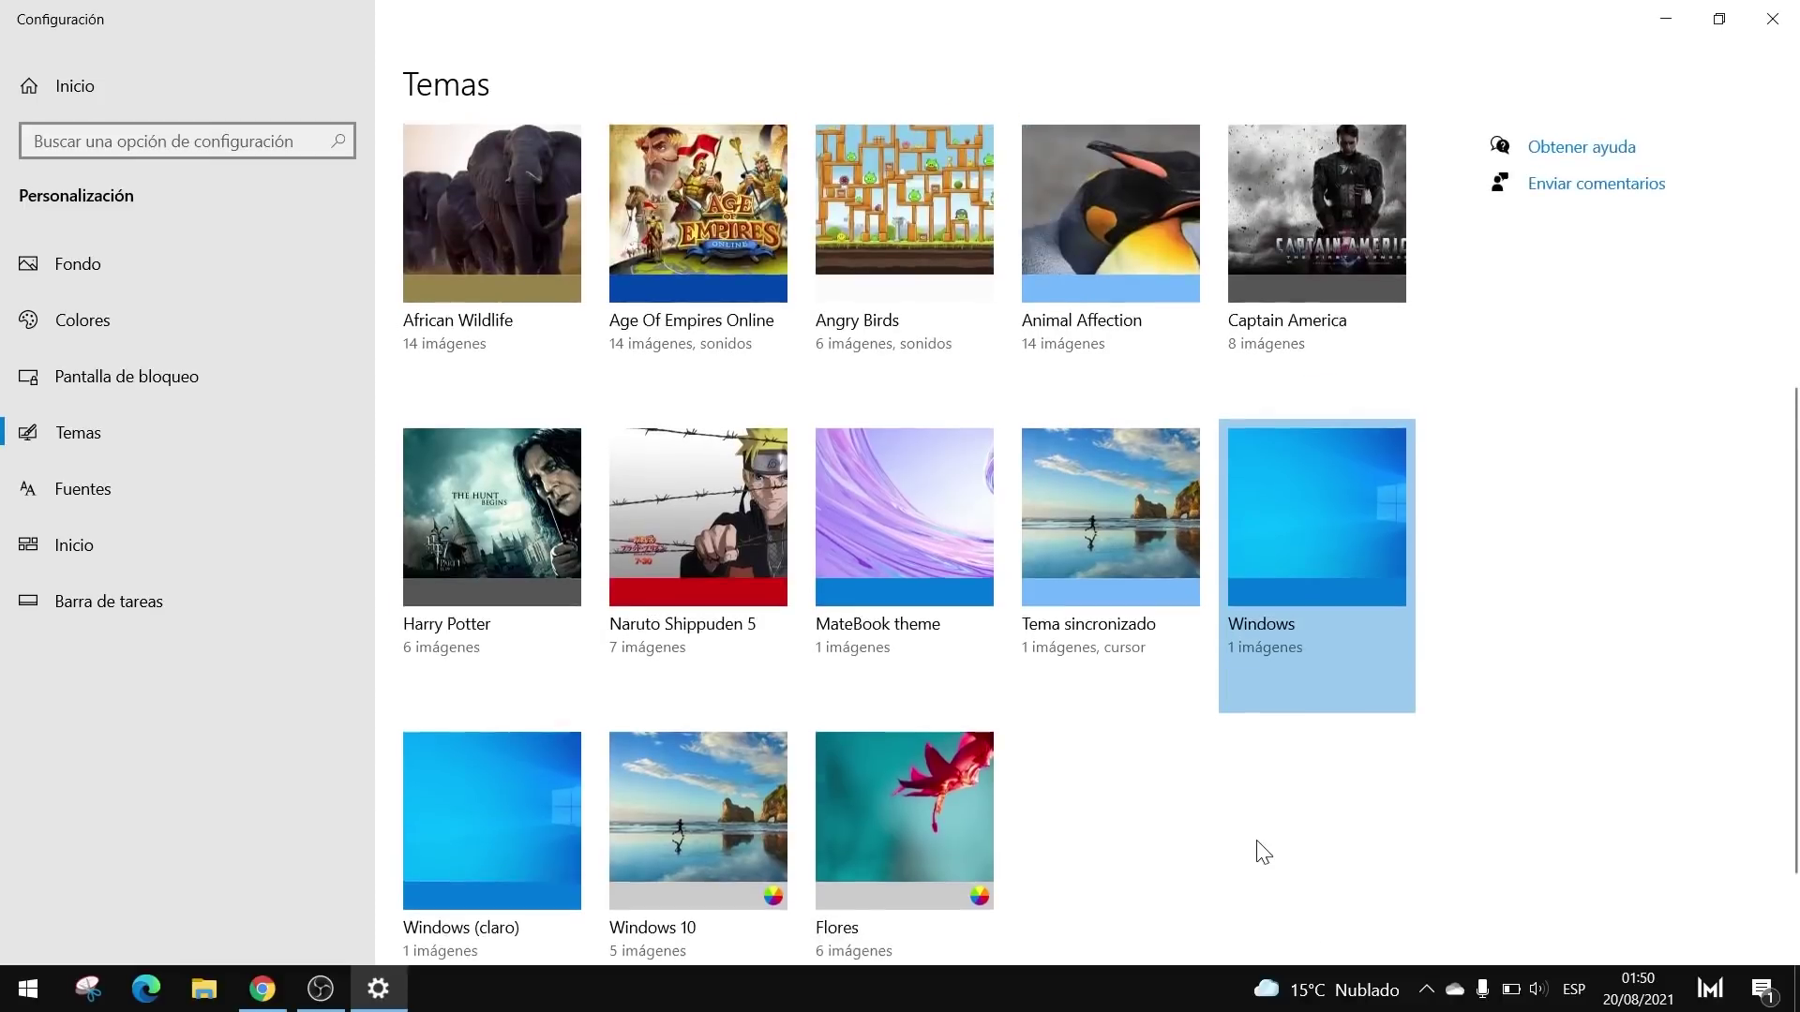
{"action": "scroll", "coordinate": [826, 633], "scroll_direction": "down", "scroll_amount": 2}
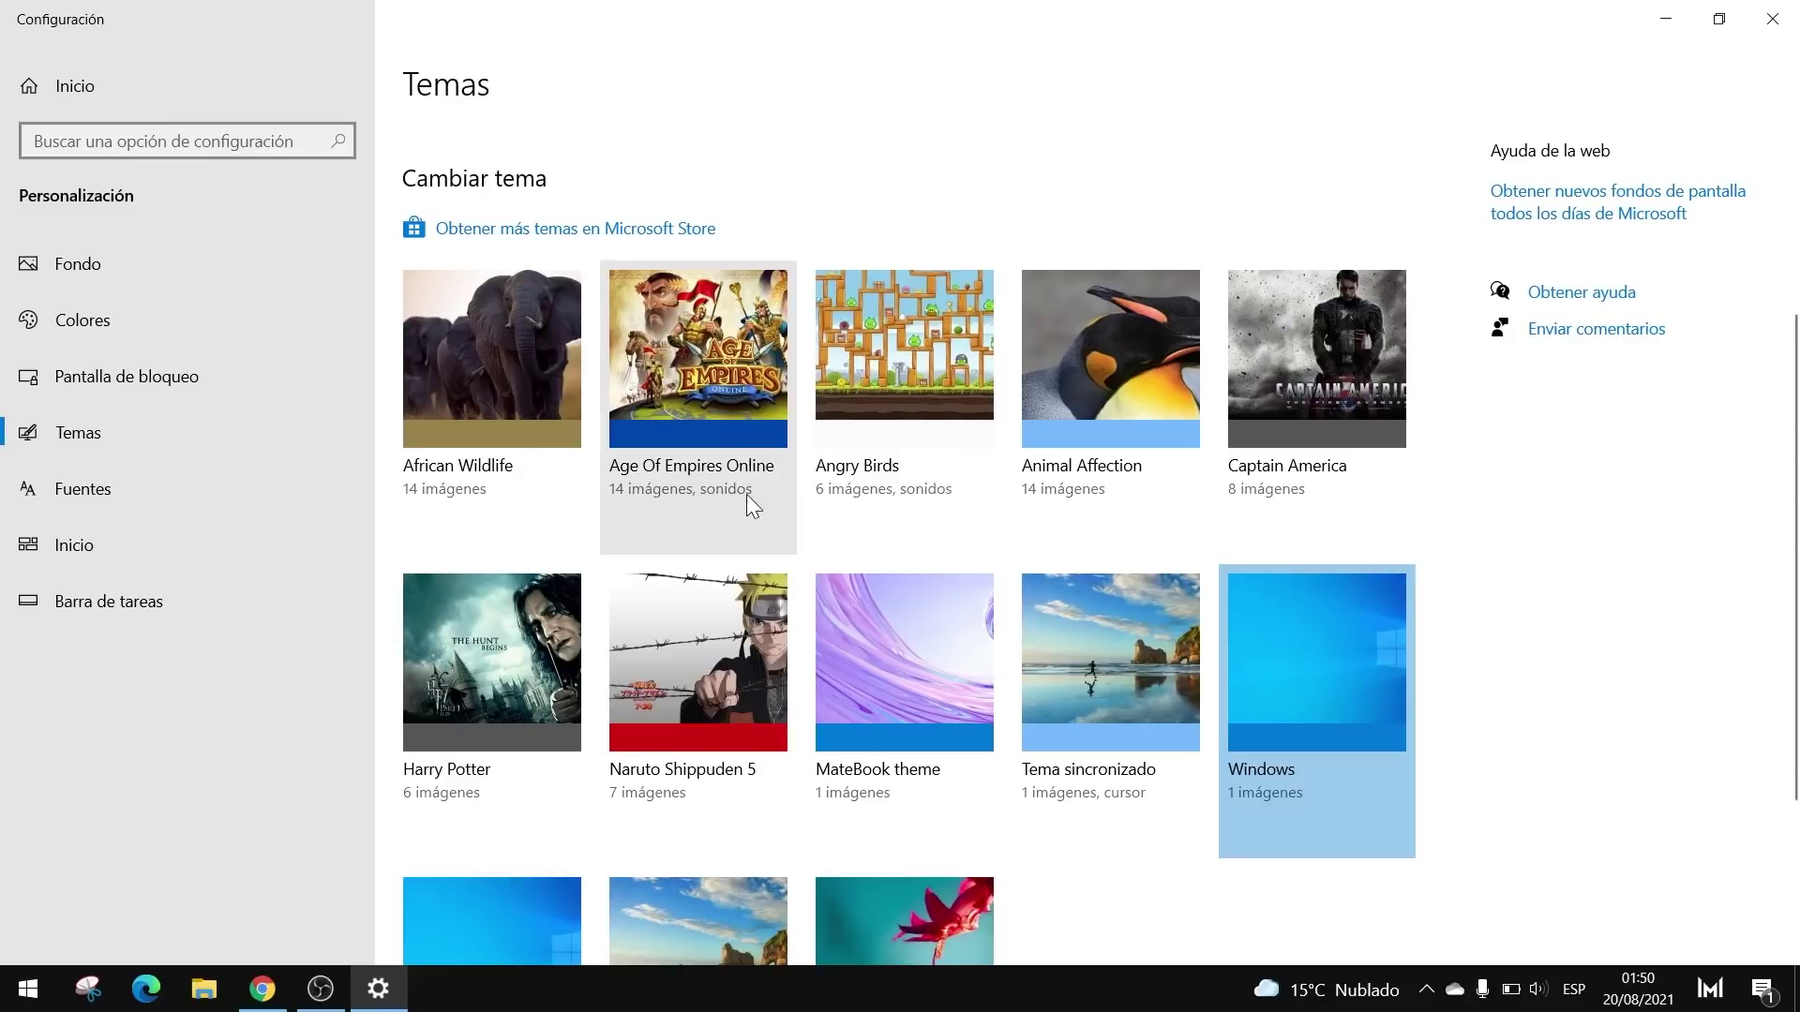
{"action": "scroll", "coordinate": [736, 506], "scroll_direction": "down", "scroll_amount": 1}
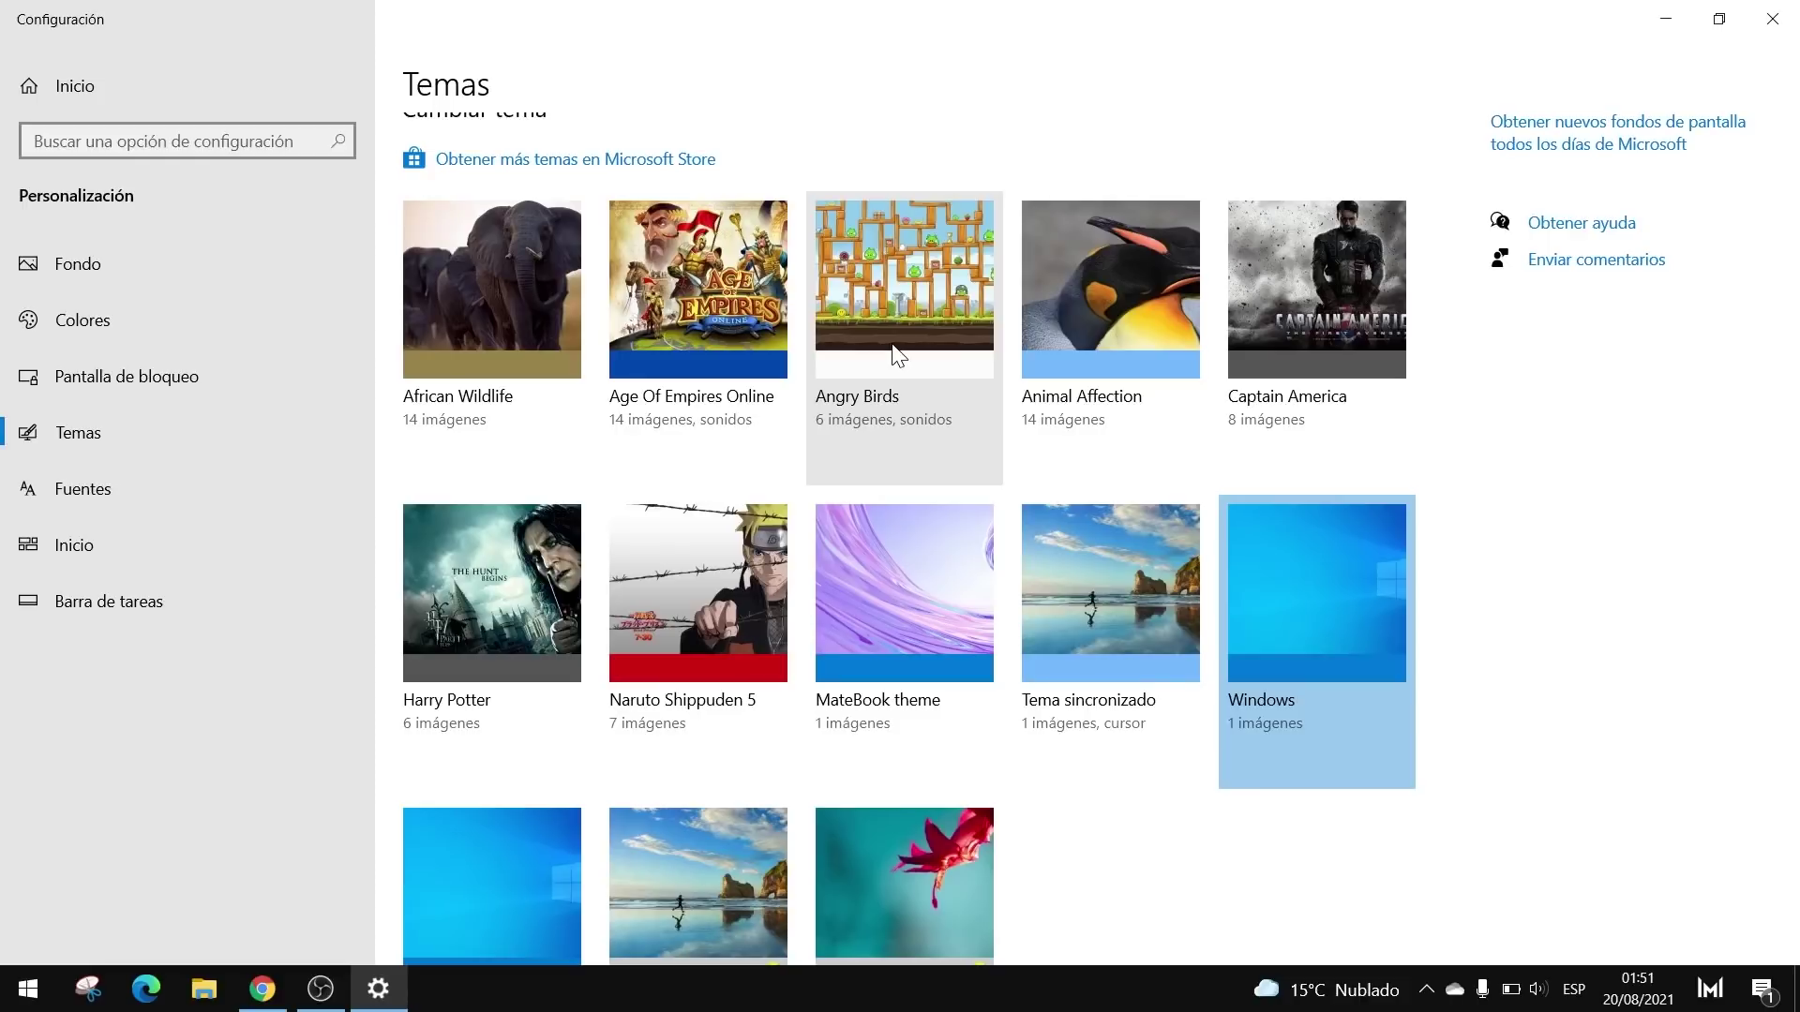
{"action": "scroll", "coordinate": [898, 356], "scroll_direction": "up", "scroll_amount": 2}
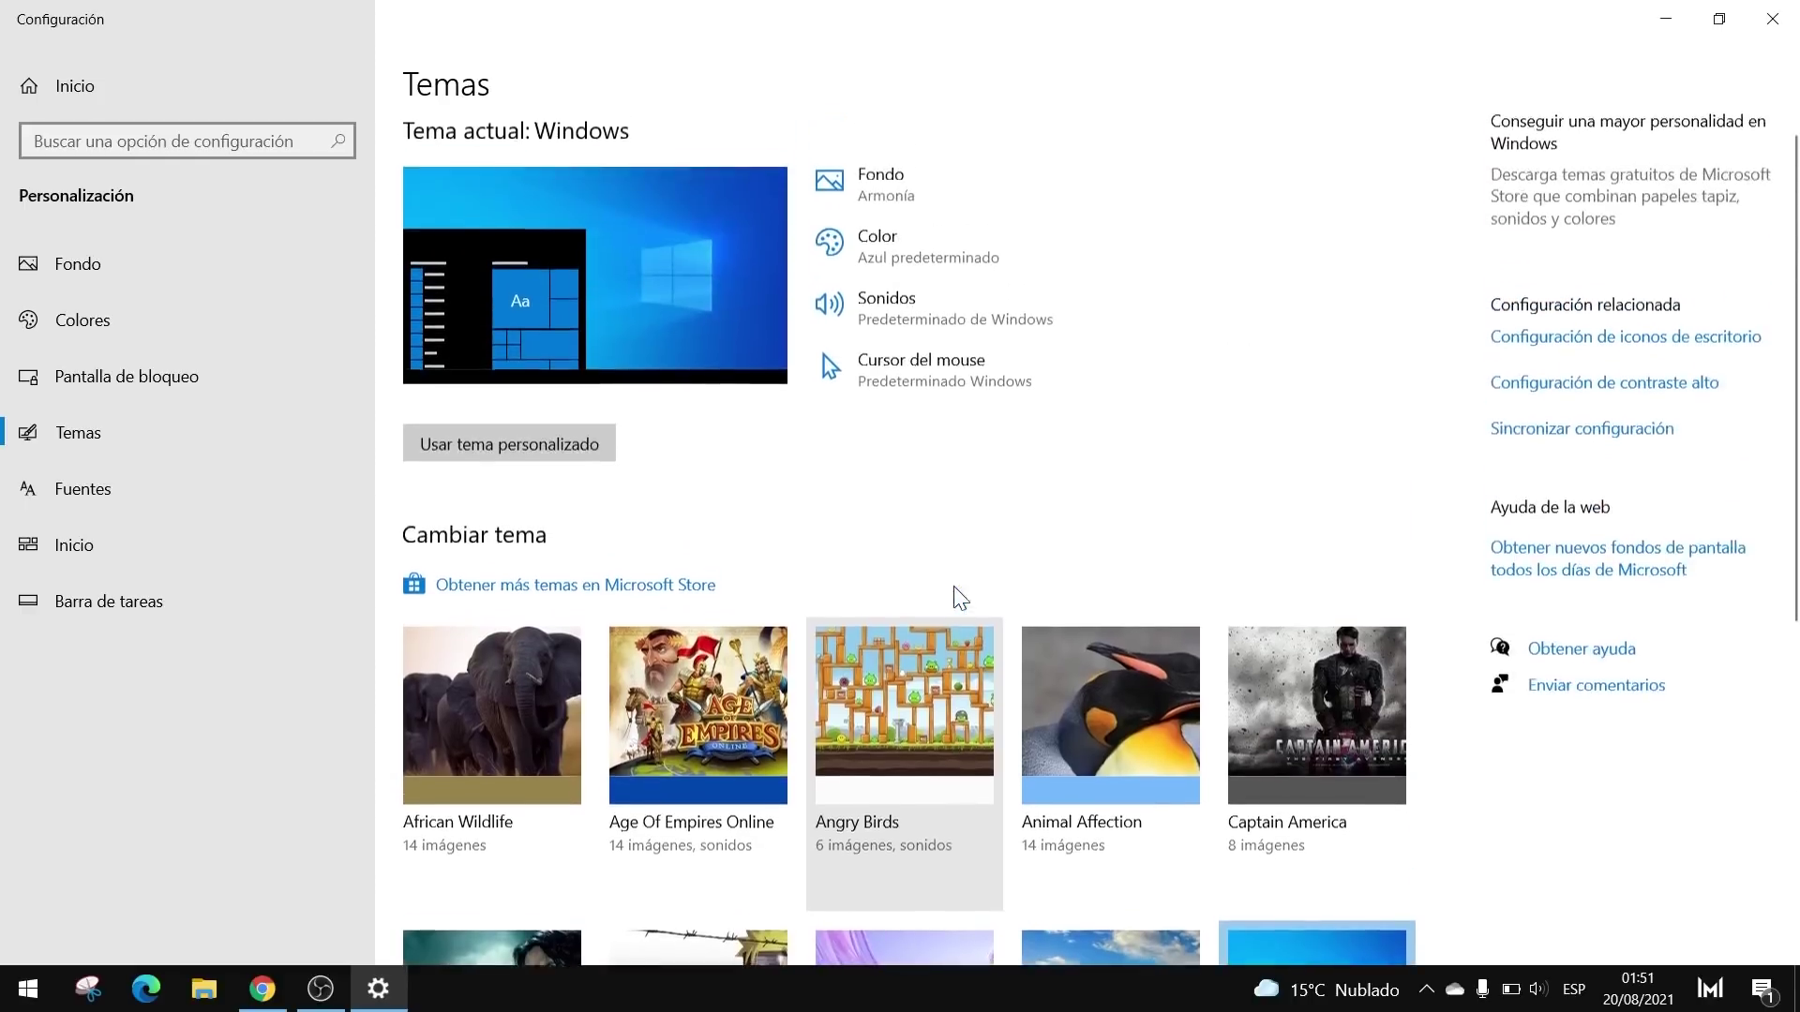
Step: Check the Fondo page, then return to the list of themes under Temas
{"action": "left_click", "coordinate": [201, 268]}
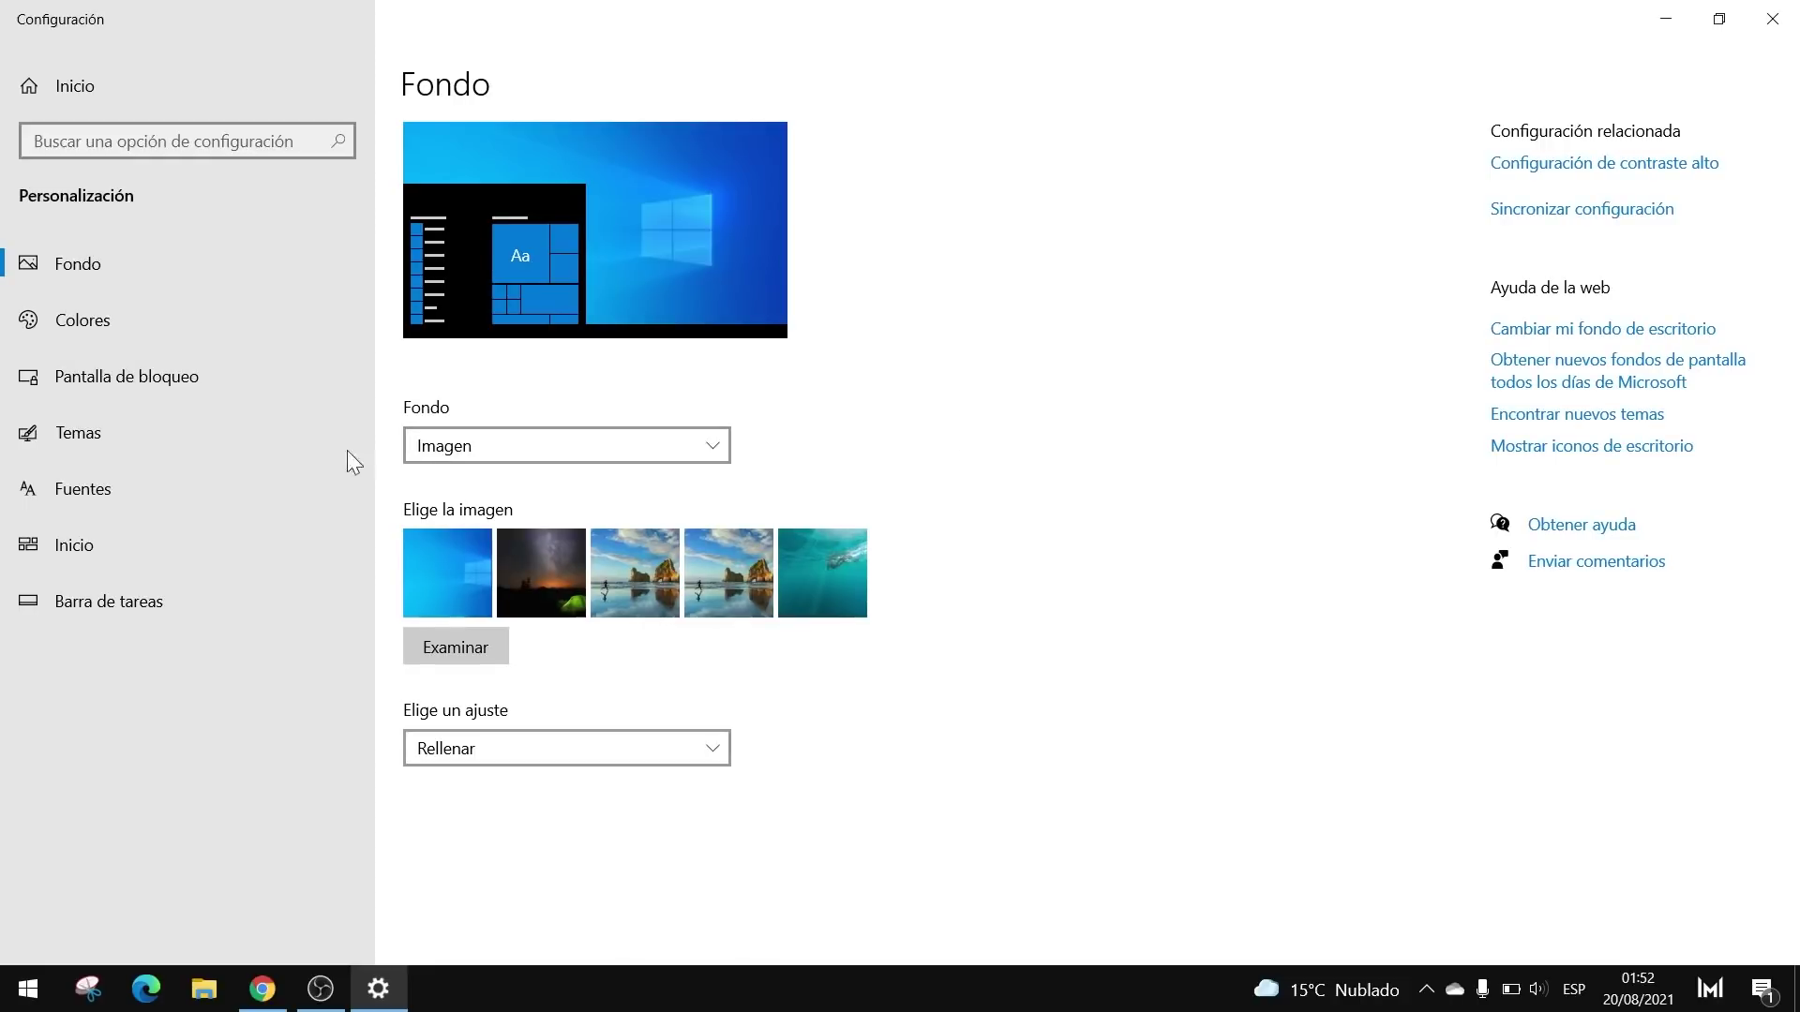
{"action": "left_click", "coordinate": [153, 435]}
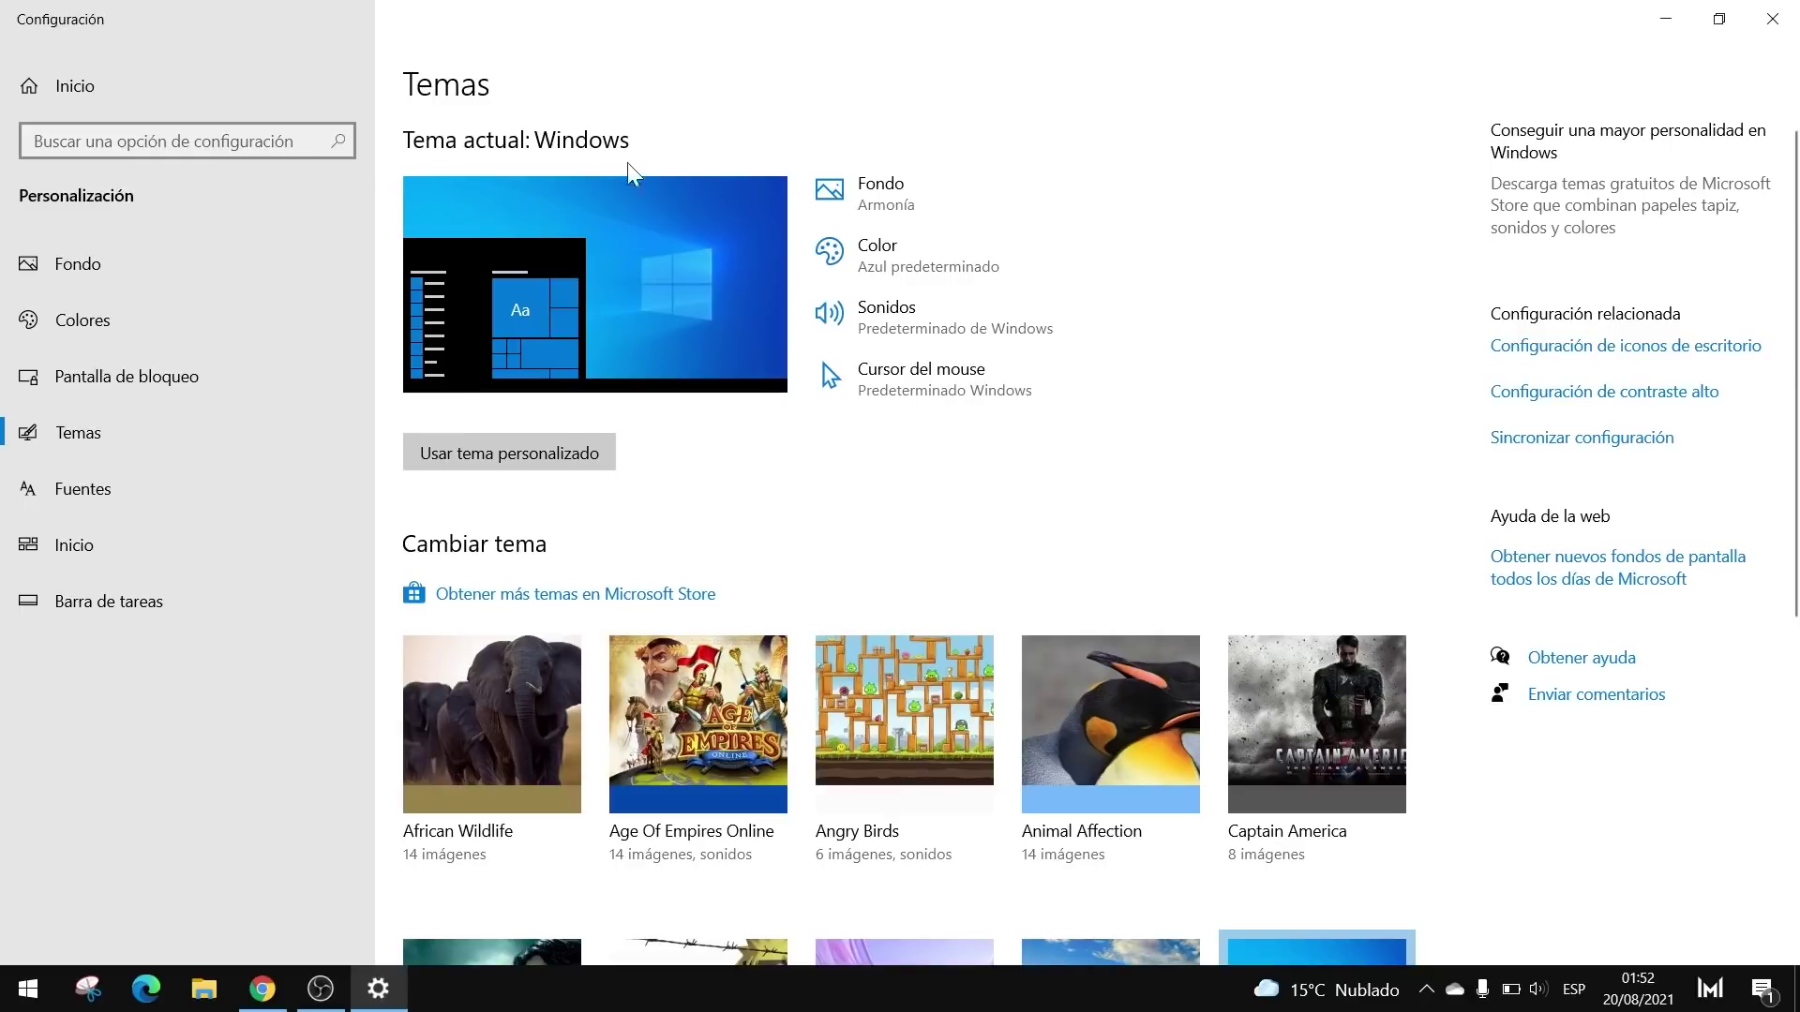
{"action": "scroll", "coordinate": [722, 241], "scroll_direction": "down", "scroll_amount": 3}
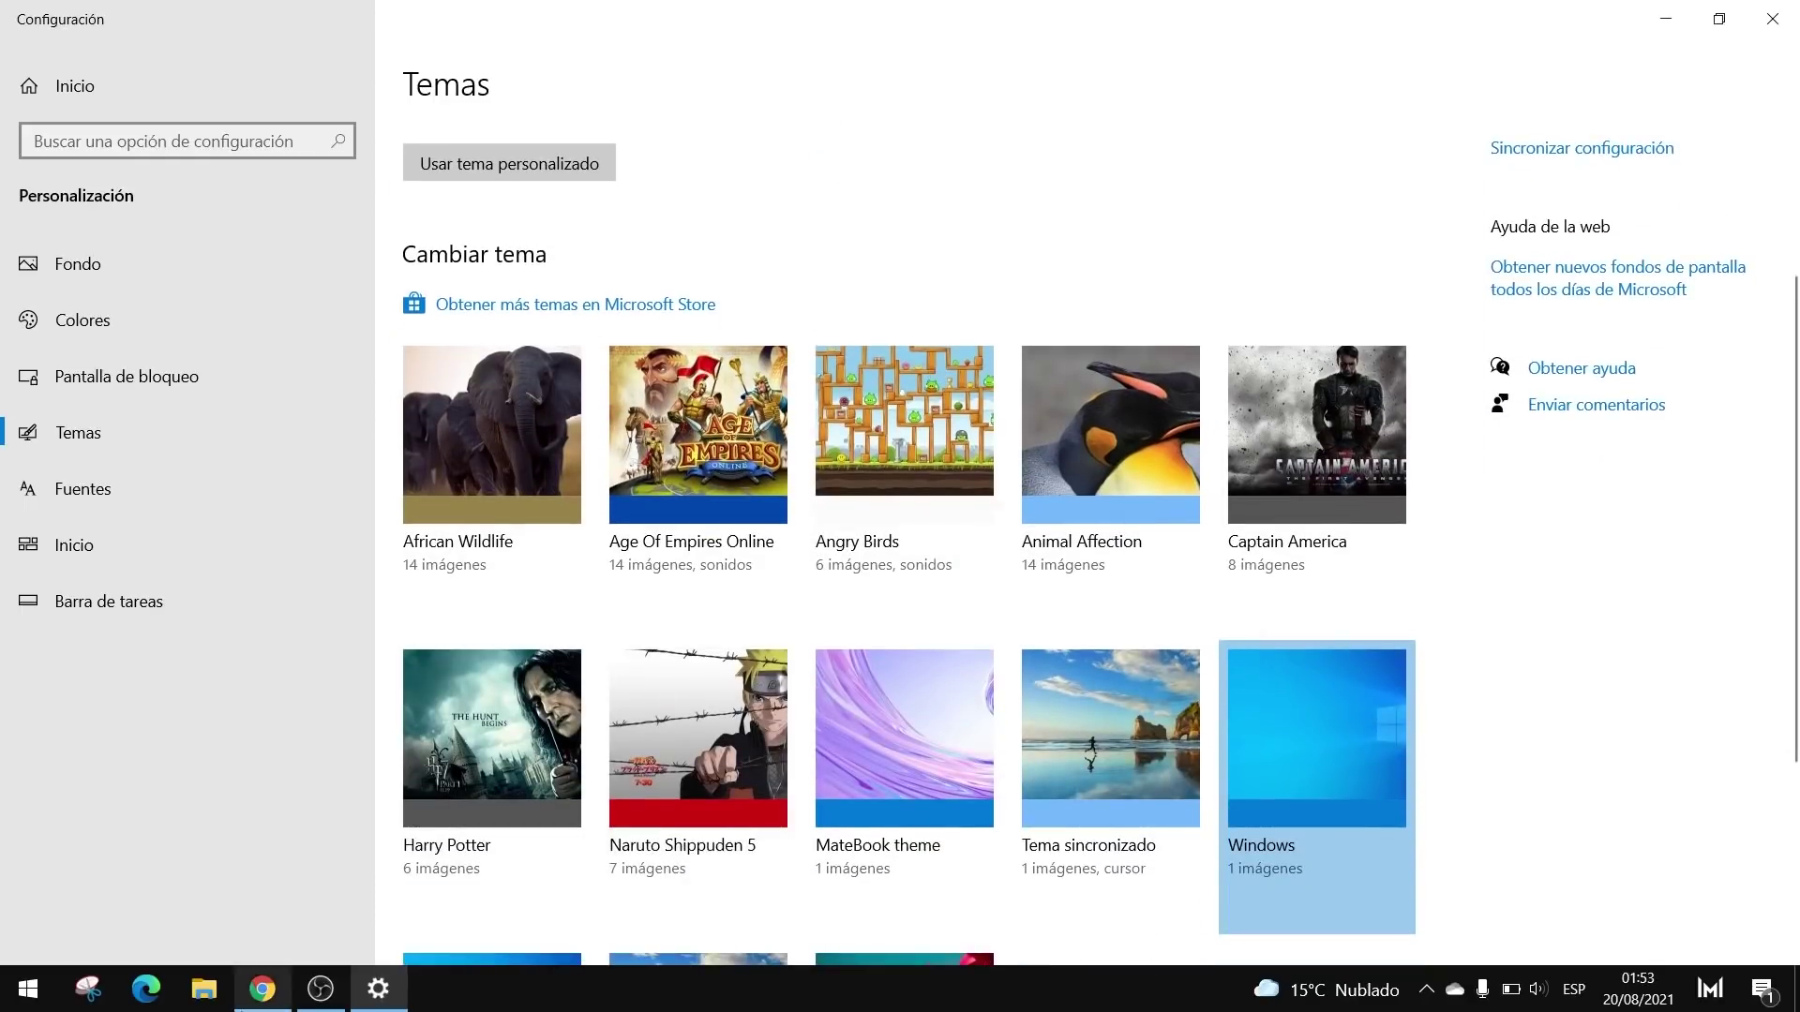
Step: Switch to Microsoft's Temas del Escritorio page in Chrome, answer Sí to the helpfulness question and dismiss the feedback form
{"action": "left_click", "coordinate": [245, 984]}
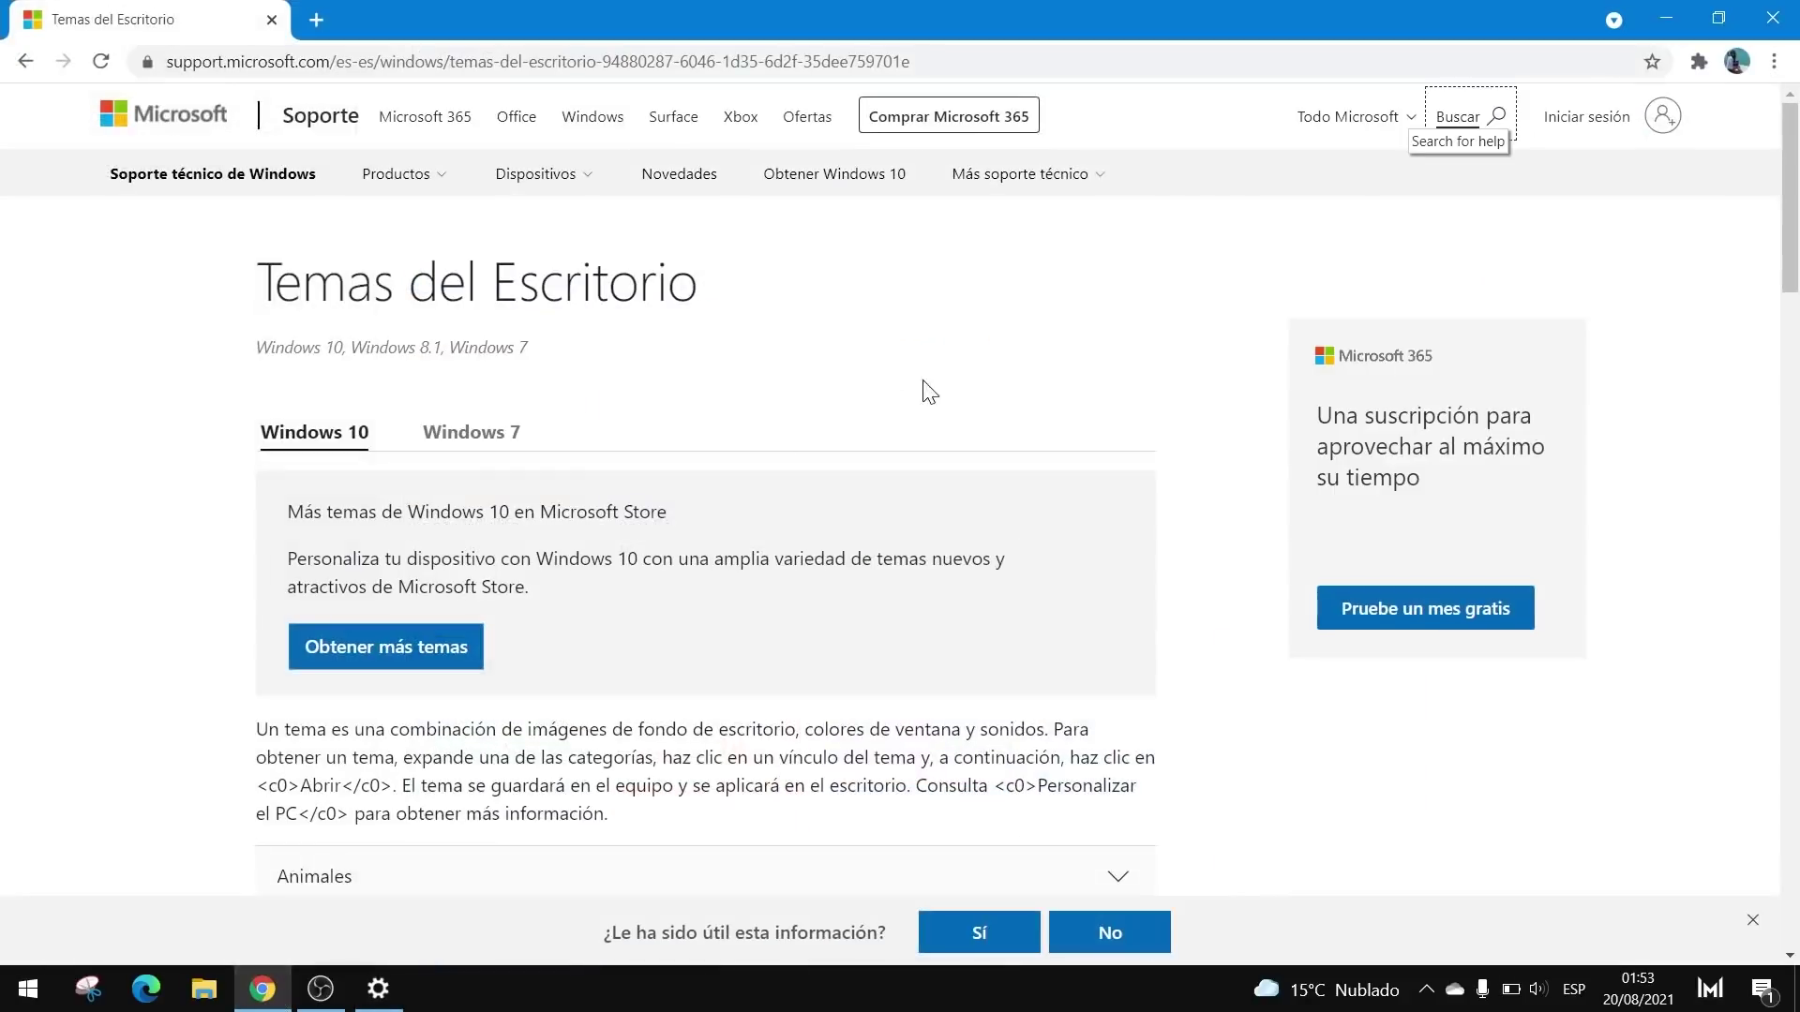
{"action": "left_click", "coordinate": [984, 934]}
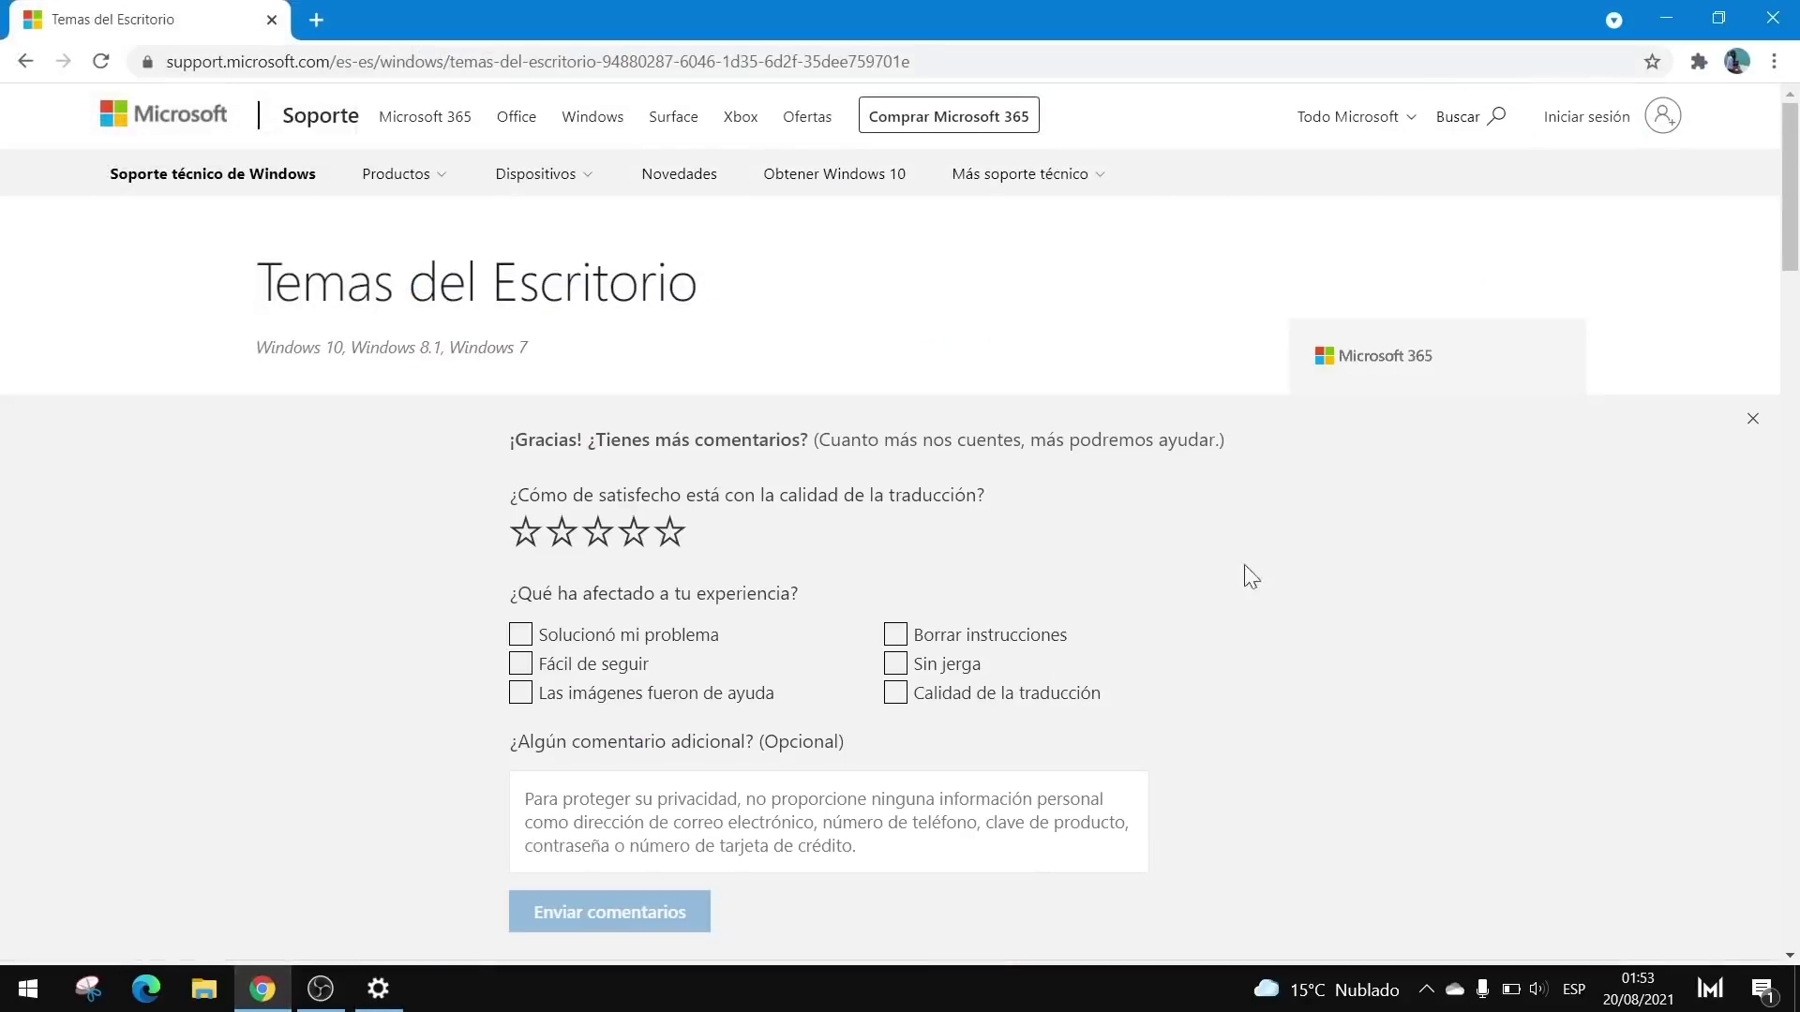
{"action": "left_click", "coordinate": [1759, 421]}
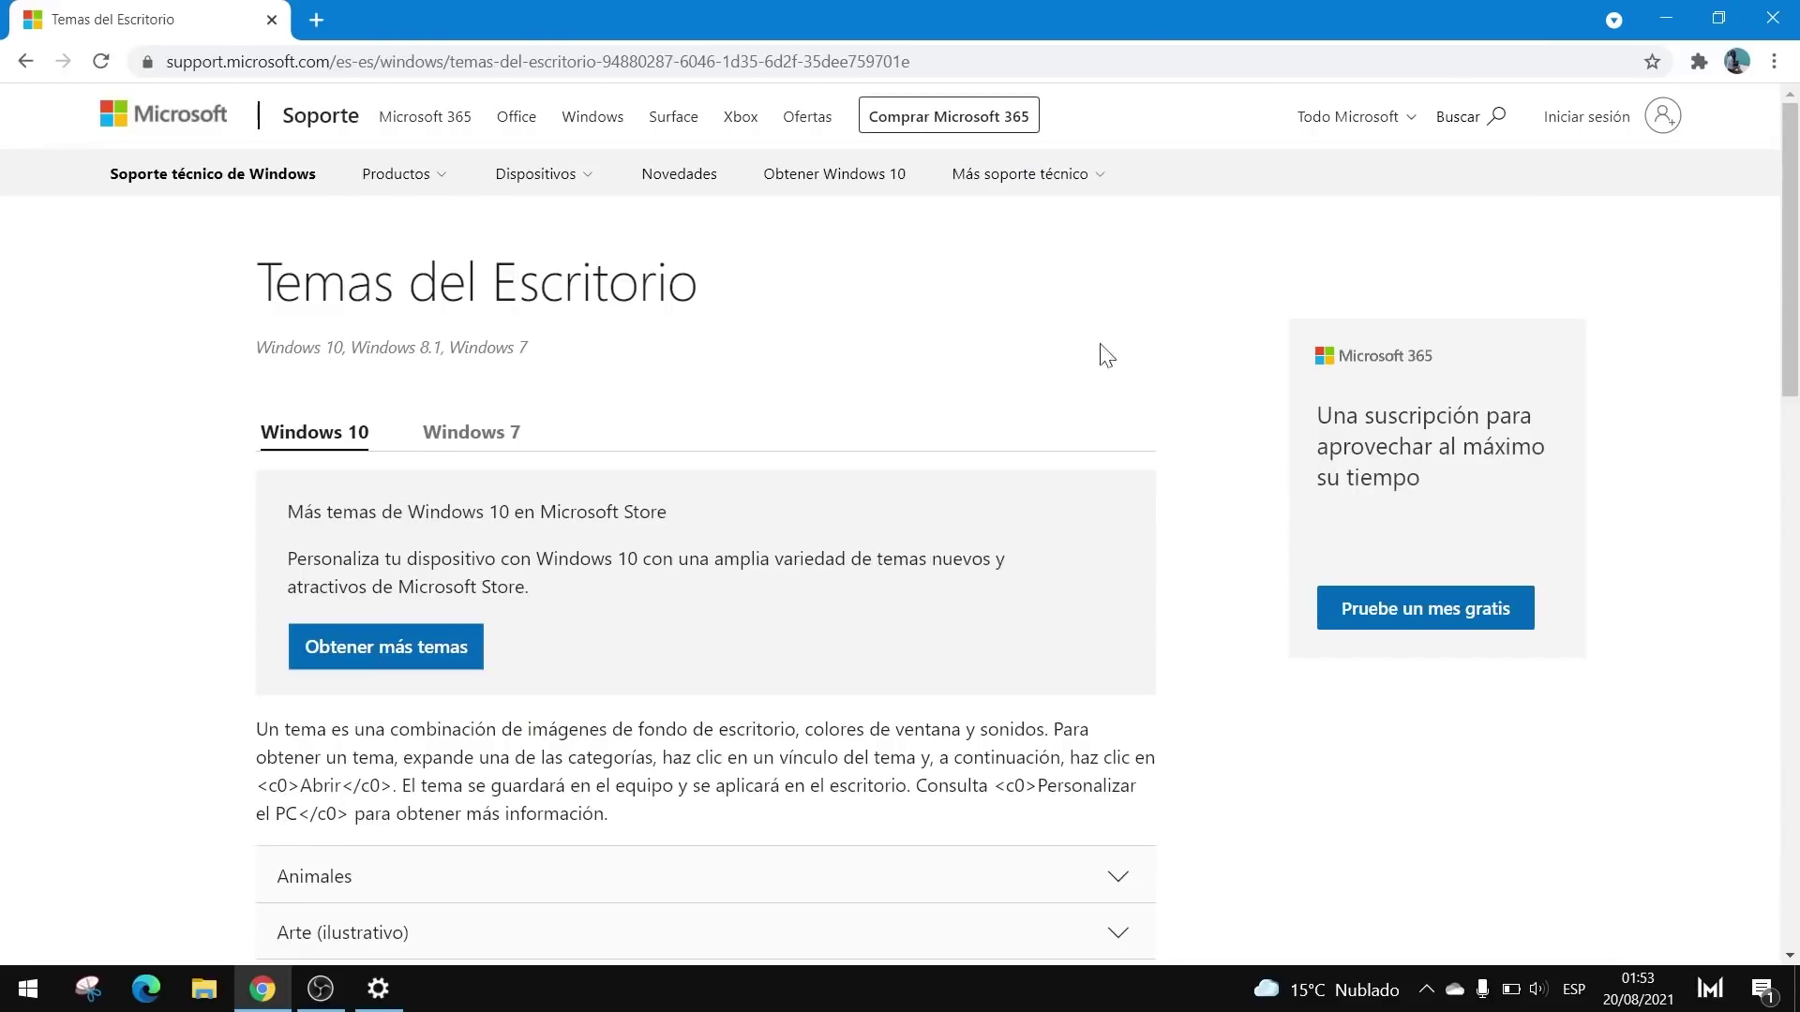
{"action": "left_click_drag", "start_coordinate": [702, 289], "coordinate": [241, 281]}
{"action": "left_click", "coordinate": [225, 354]}
Step: Look over the theme categories and expand Películas to view its theme downloads
{"action": "scroll", "coordinate": [225, 354], "scroll_direction": "down", "scroll_amount": 5}
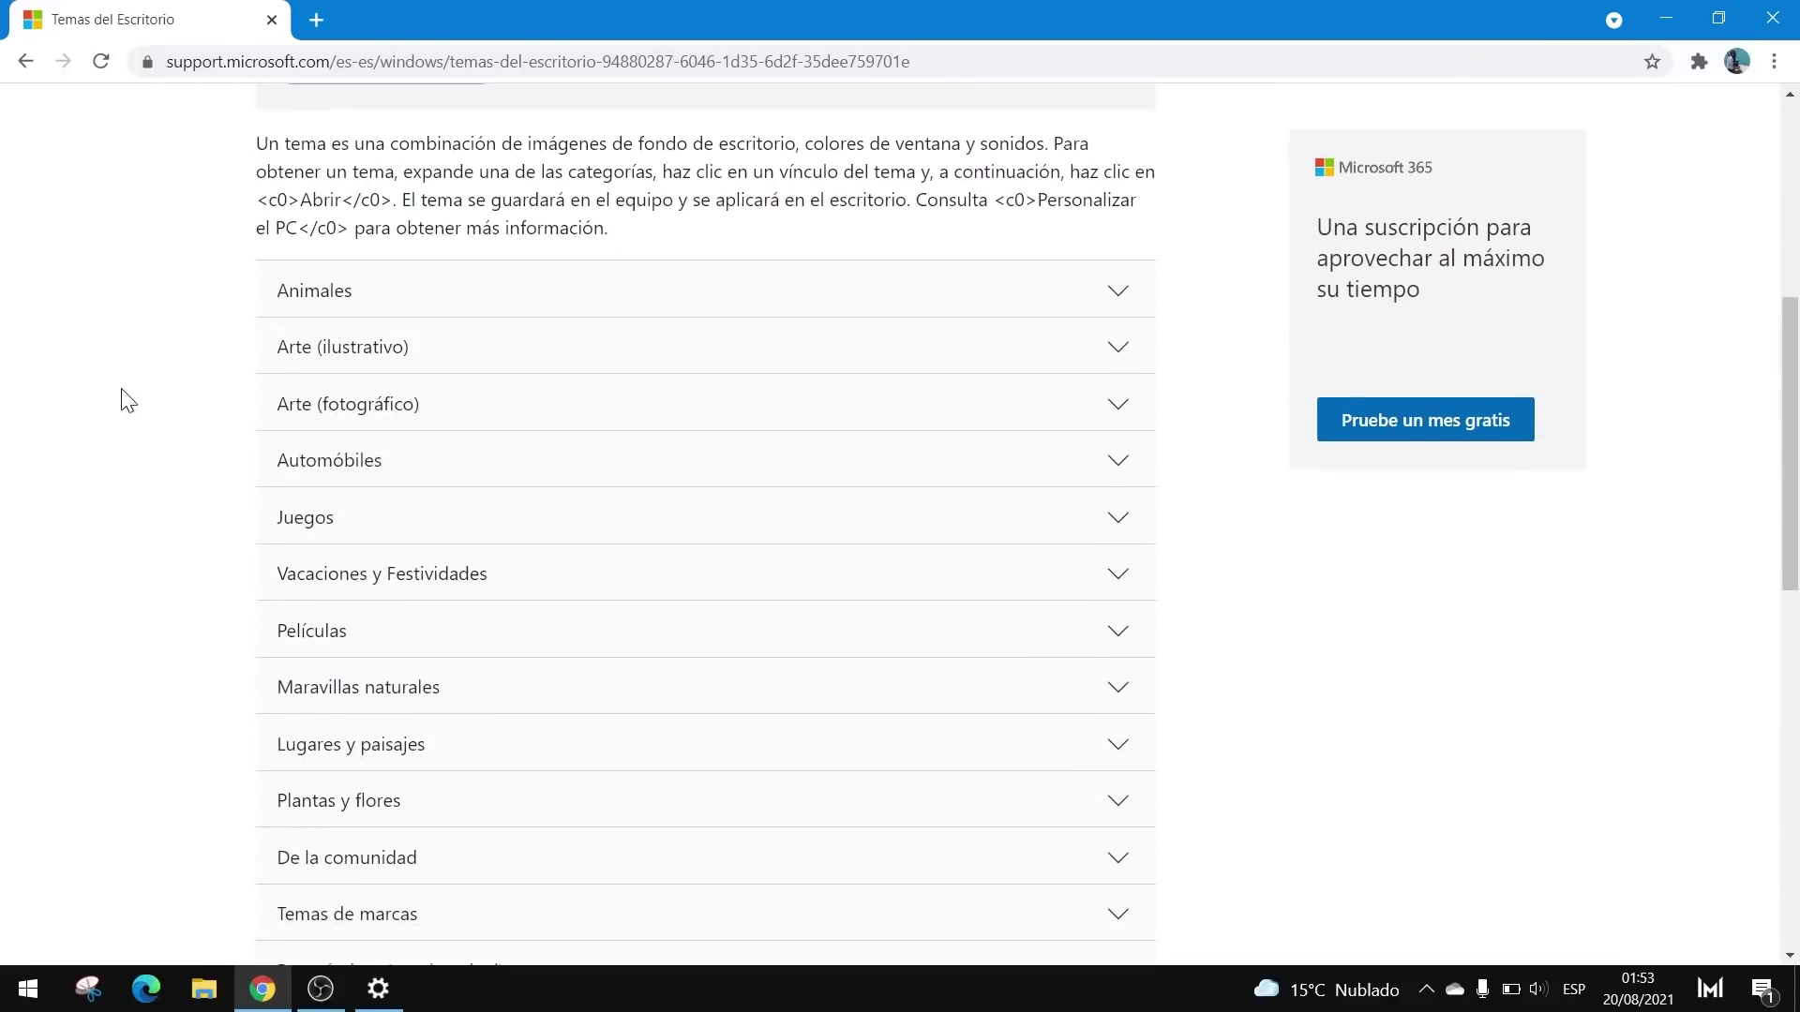
{"action": "scroll", "coordinate": [164, 366], "scroll_direction": "down", "scroll_amount": 1}
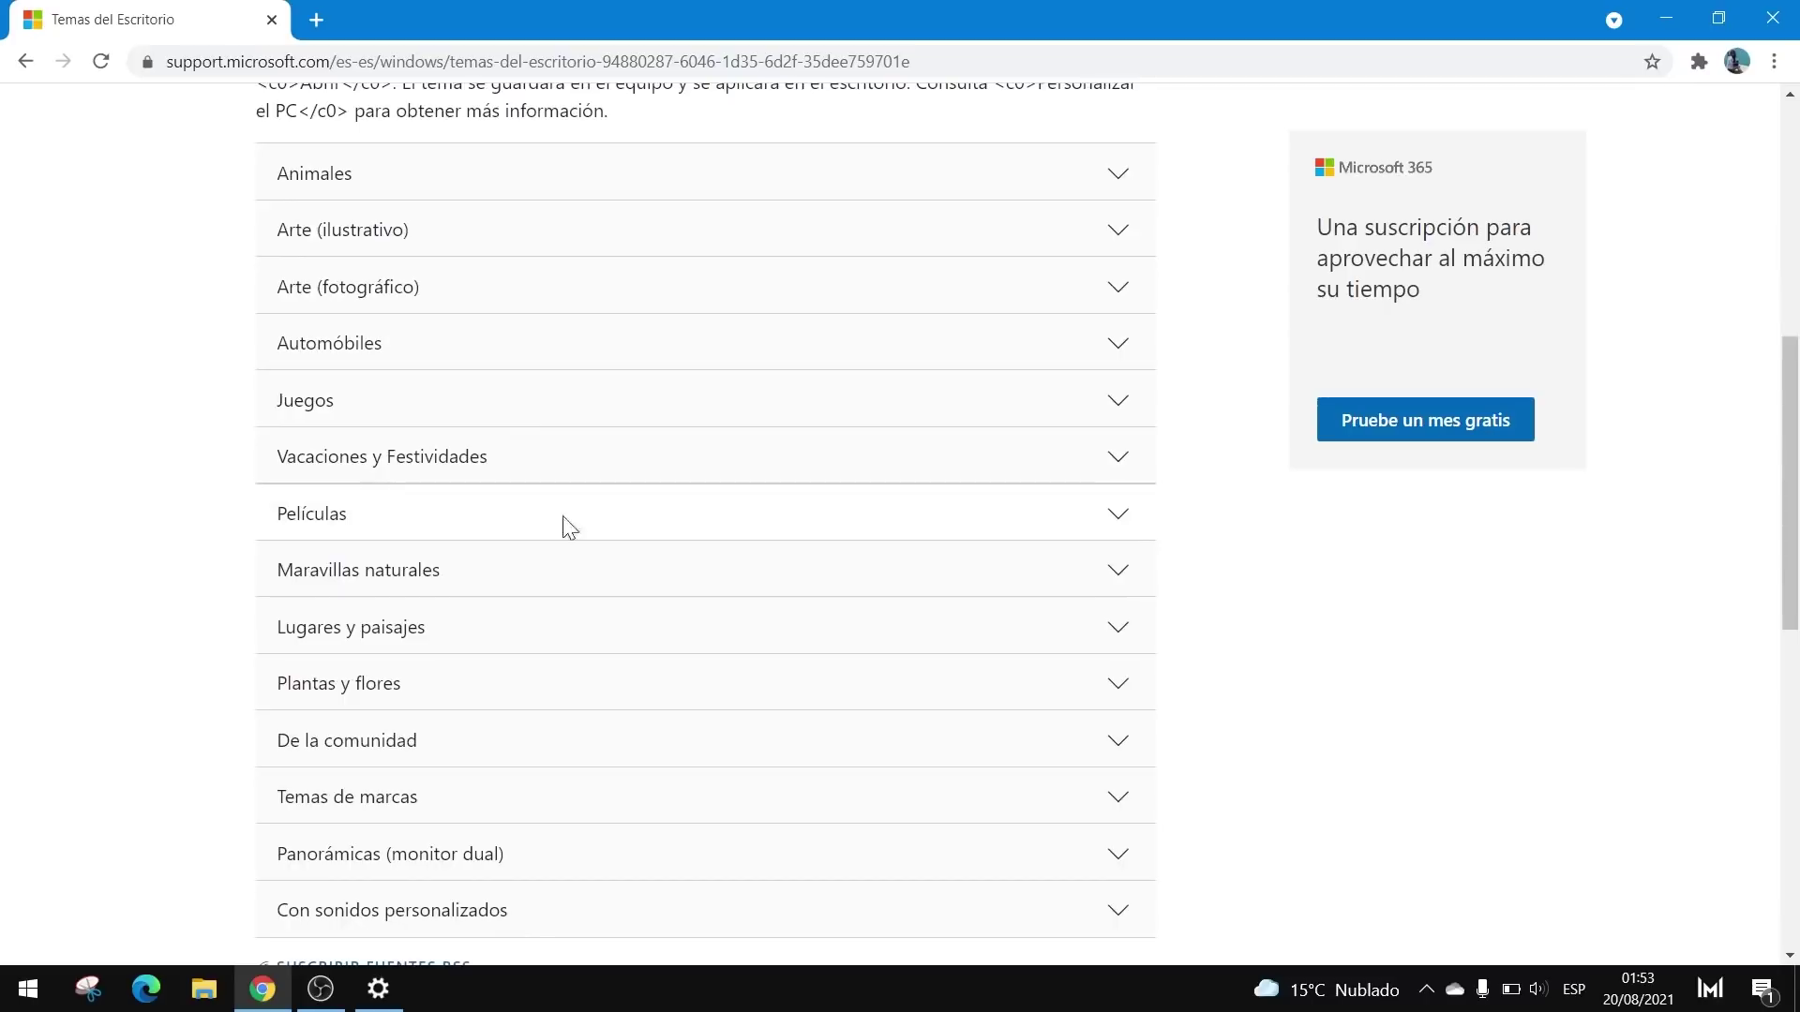
{"action": "scroll", "coordinate": [506, 488], "scroll_direction": "down", "scroll_amount": 2}
{"action": "scroll", "coordinate": [254, 605], "scroll_direction": "up", "scroll_amount": 1}
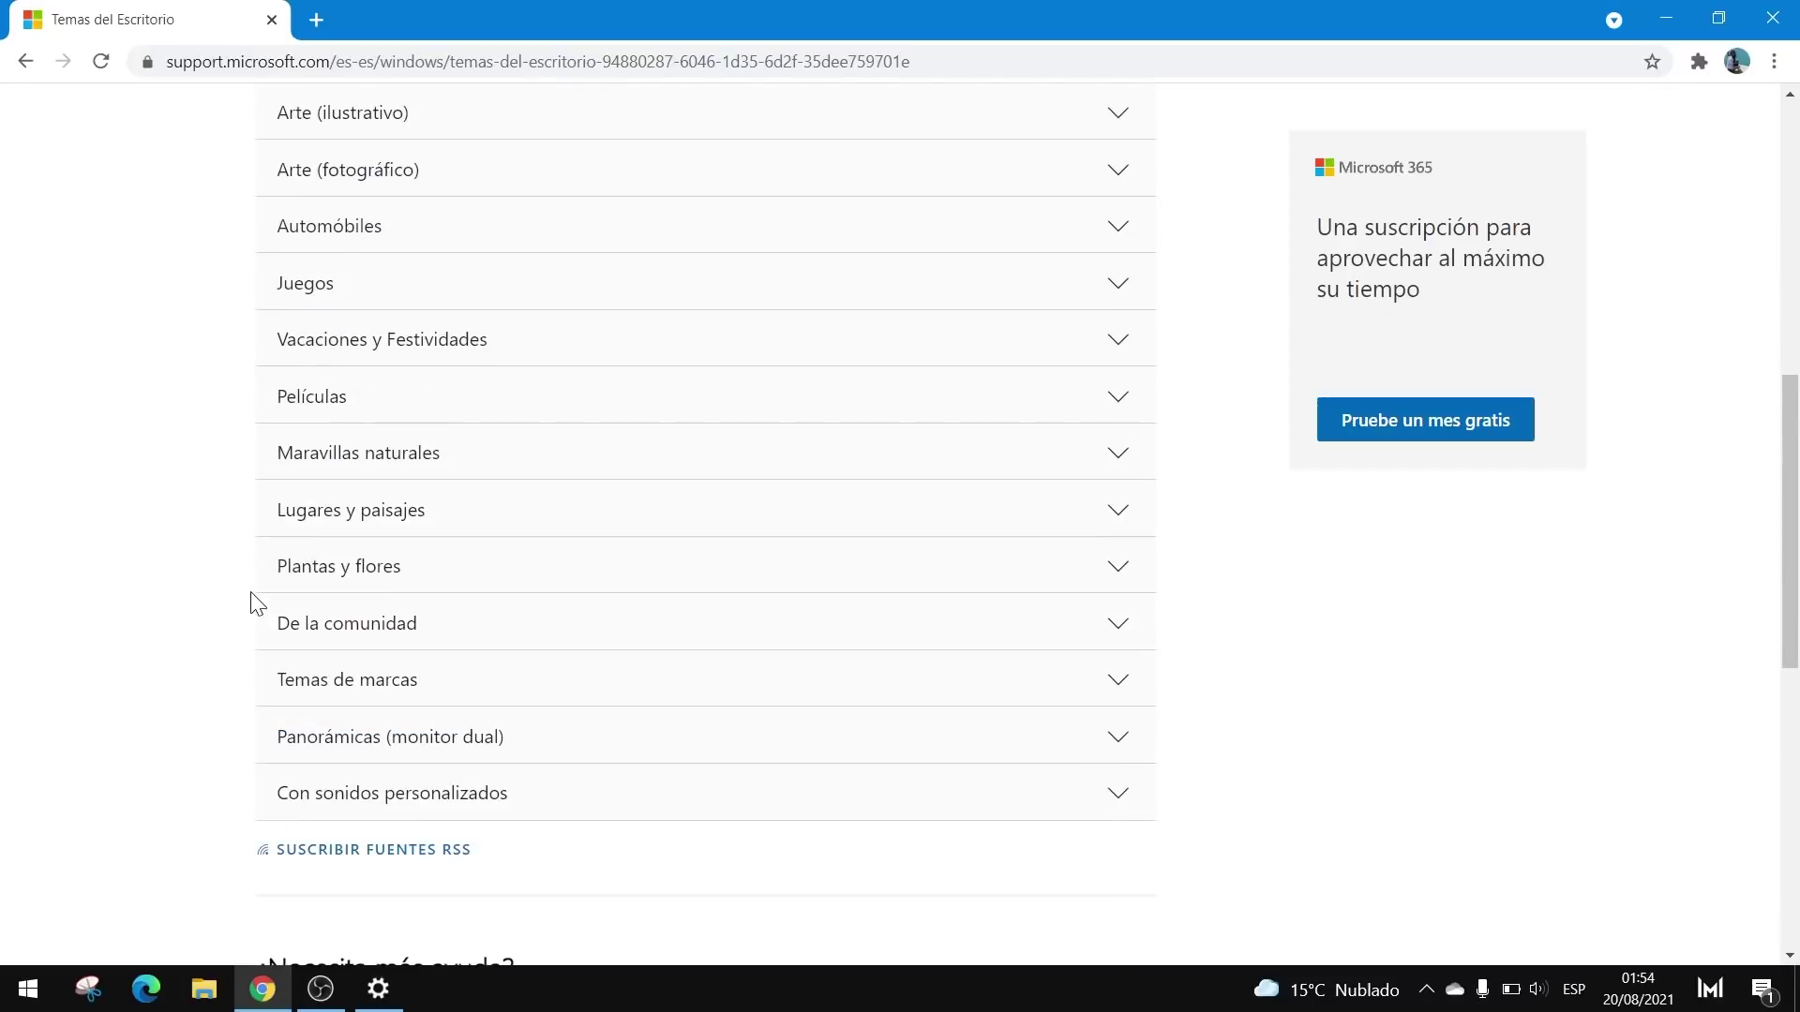
{"action": "scroll", "coordinate": [253, 605], "scroll_direction": "up", "scroll_amount": 1}
{"action": "left_click", "coordinate": [418, 529]}
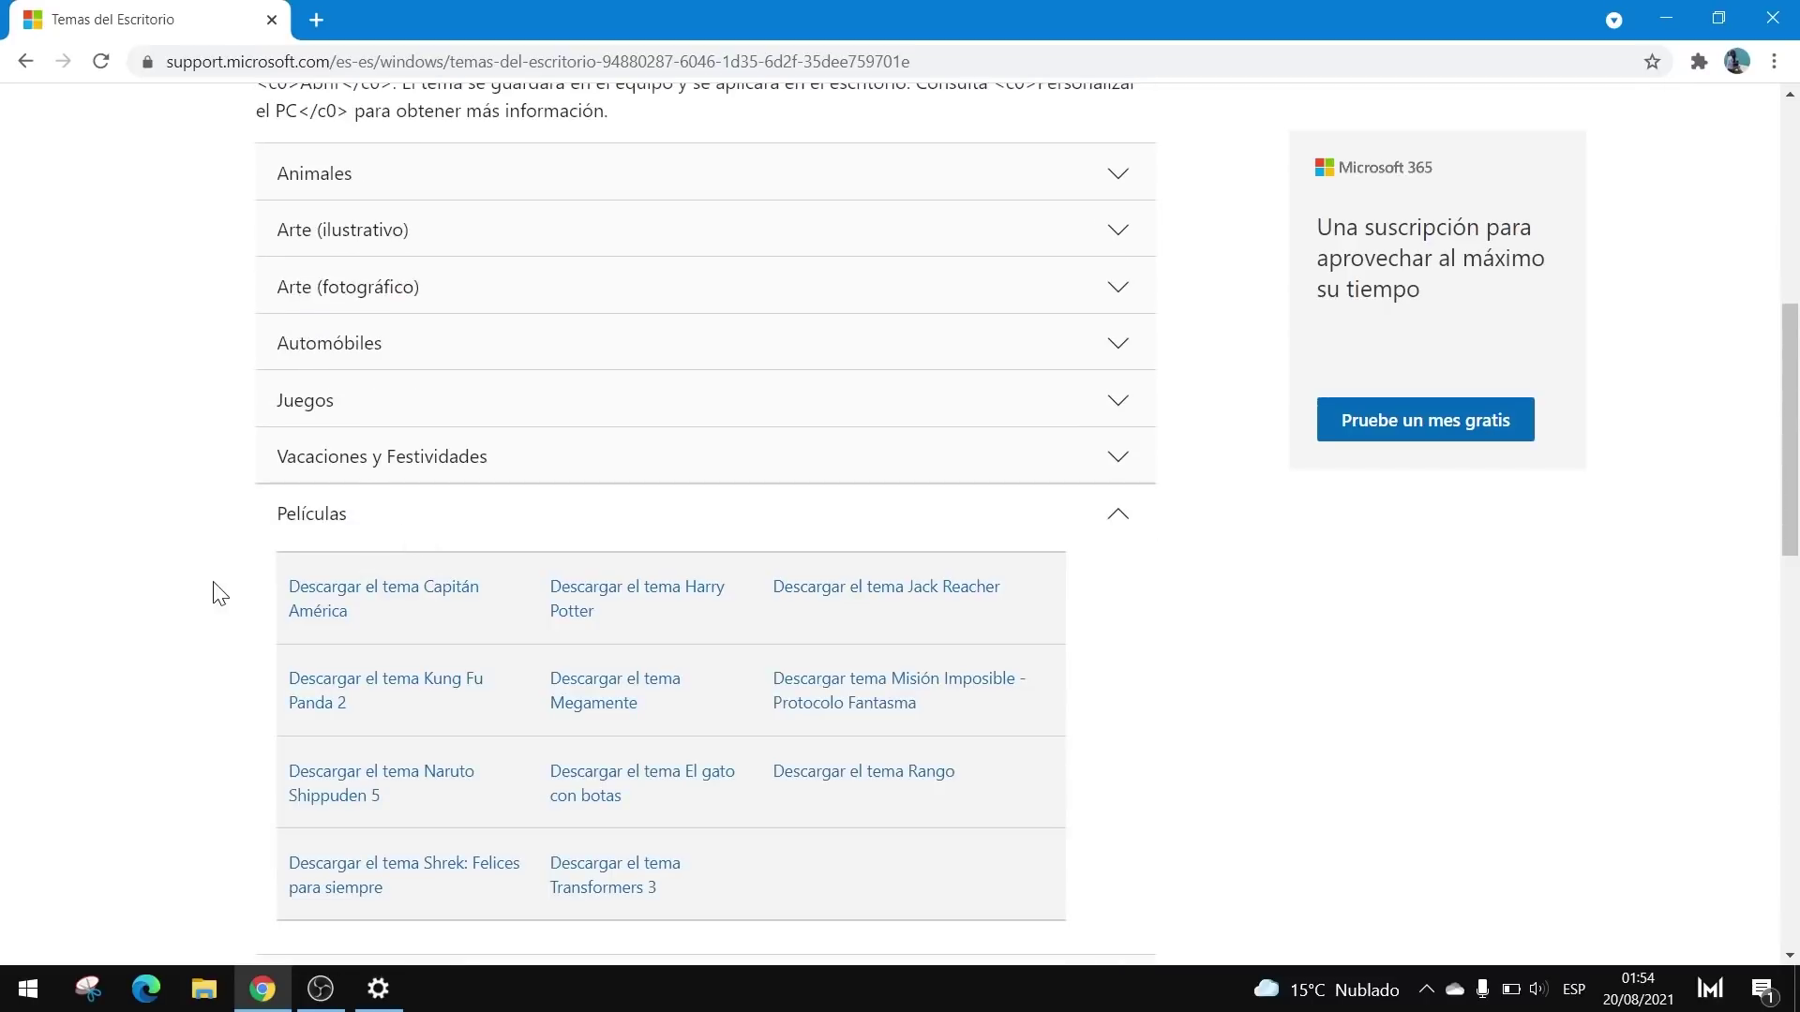
{"action": "scroll", "coordinate": [282, 506], "scroll_direction": "down", "scroll_amount": 2}
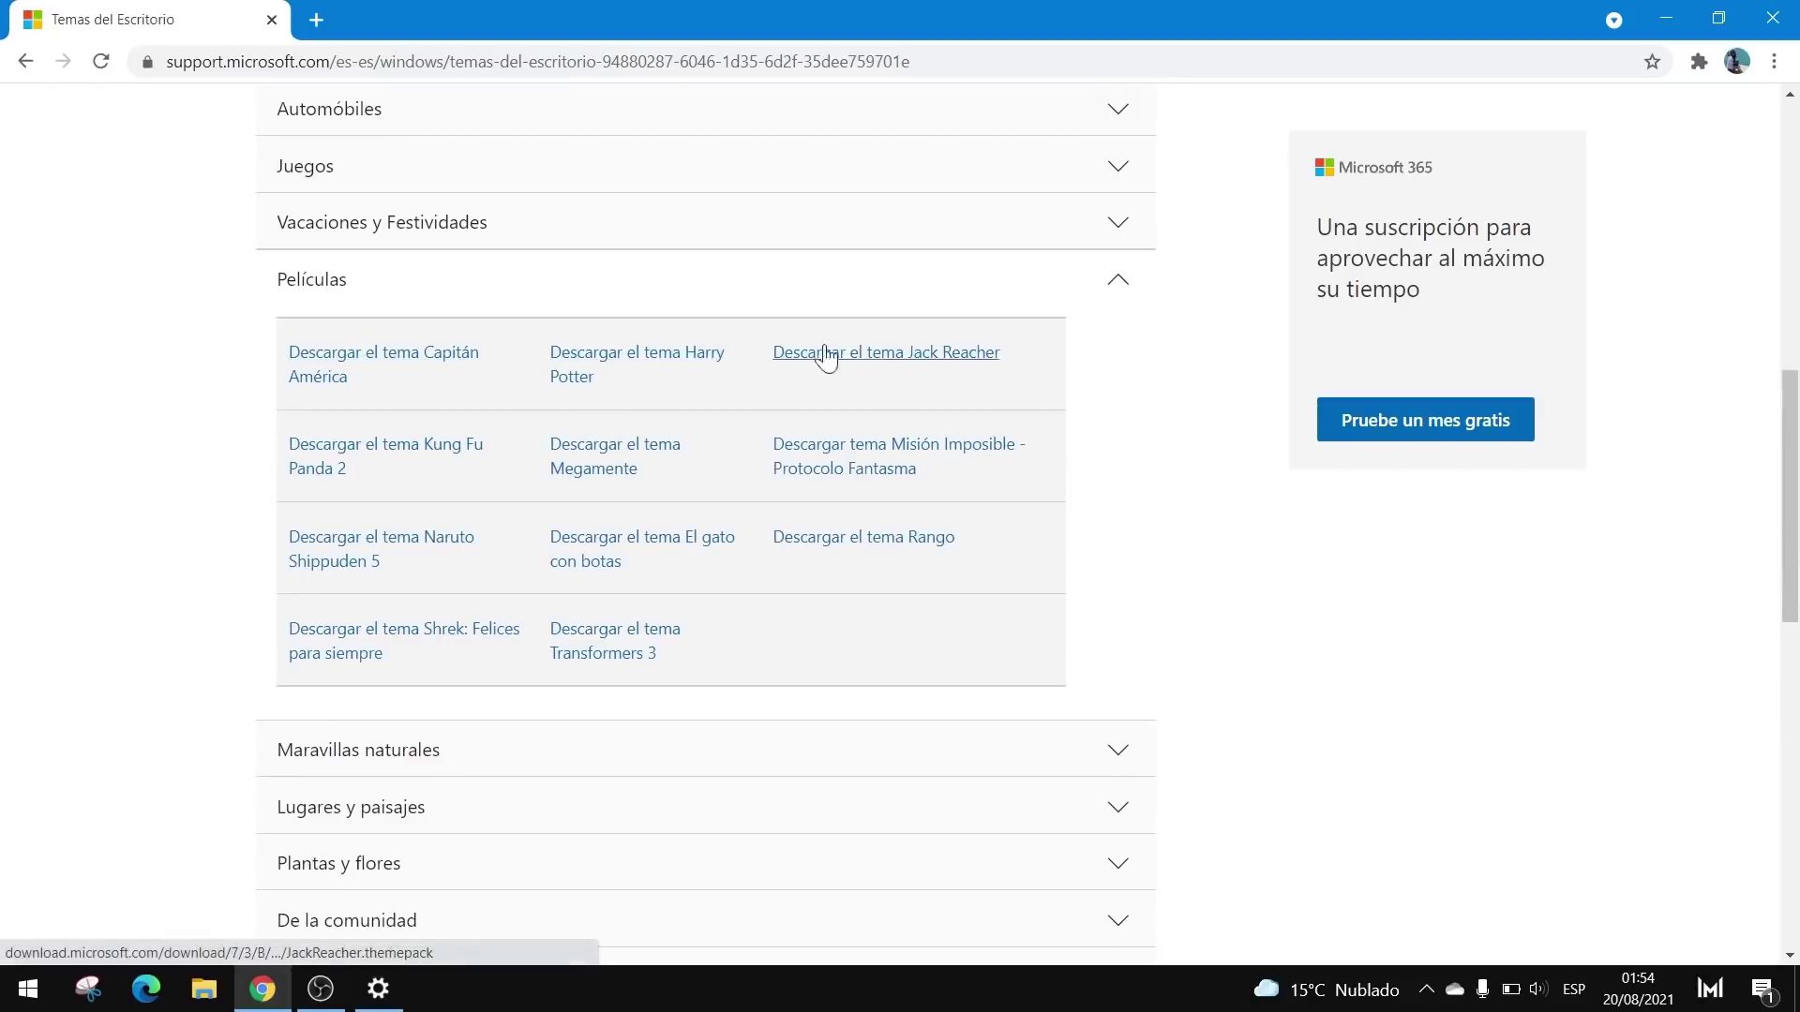
Step: Expand the Lugares y paisajes category and look through its list of theme downloads
{"action": "left_click", "coordinate": [1116, 812]}
{"action": "scroll", "coordinate": [832, 543], "scroll_direction": "down", "scroll_amount": 3}
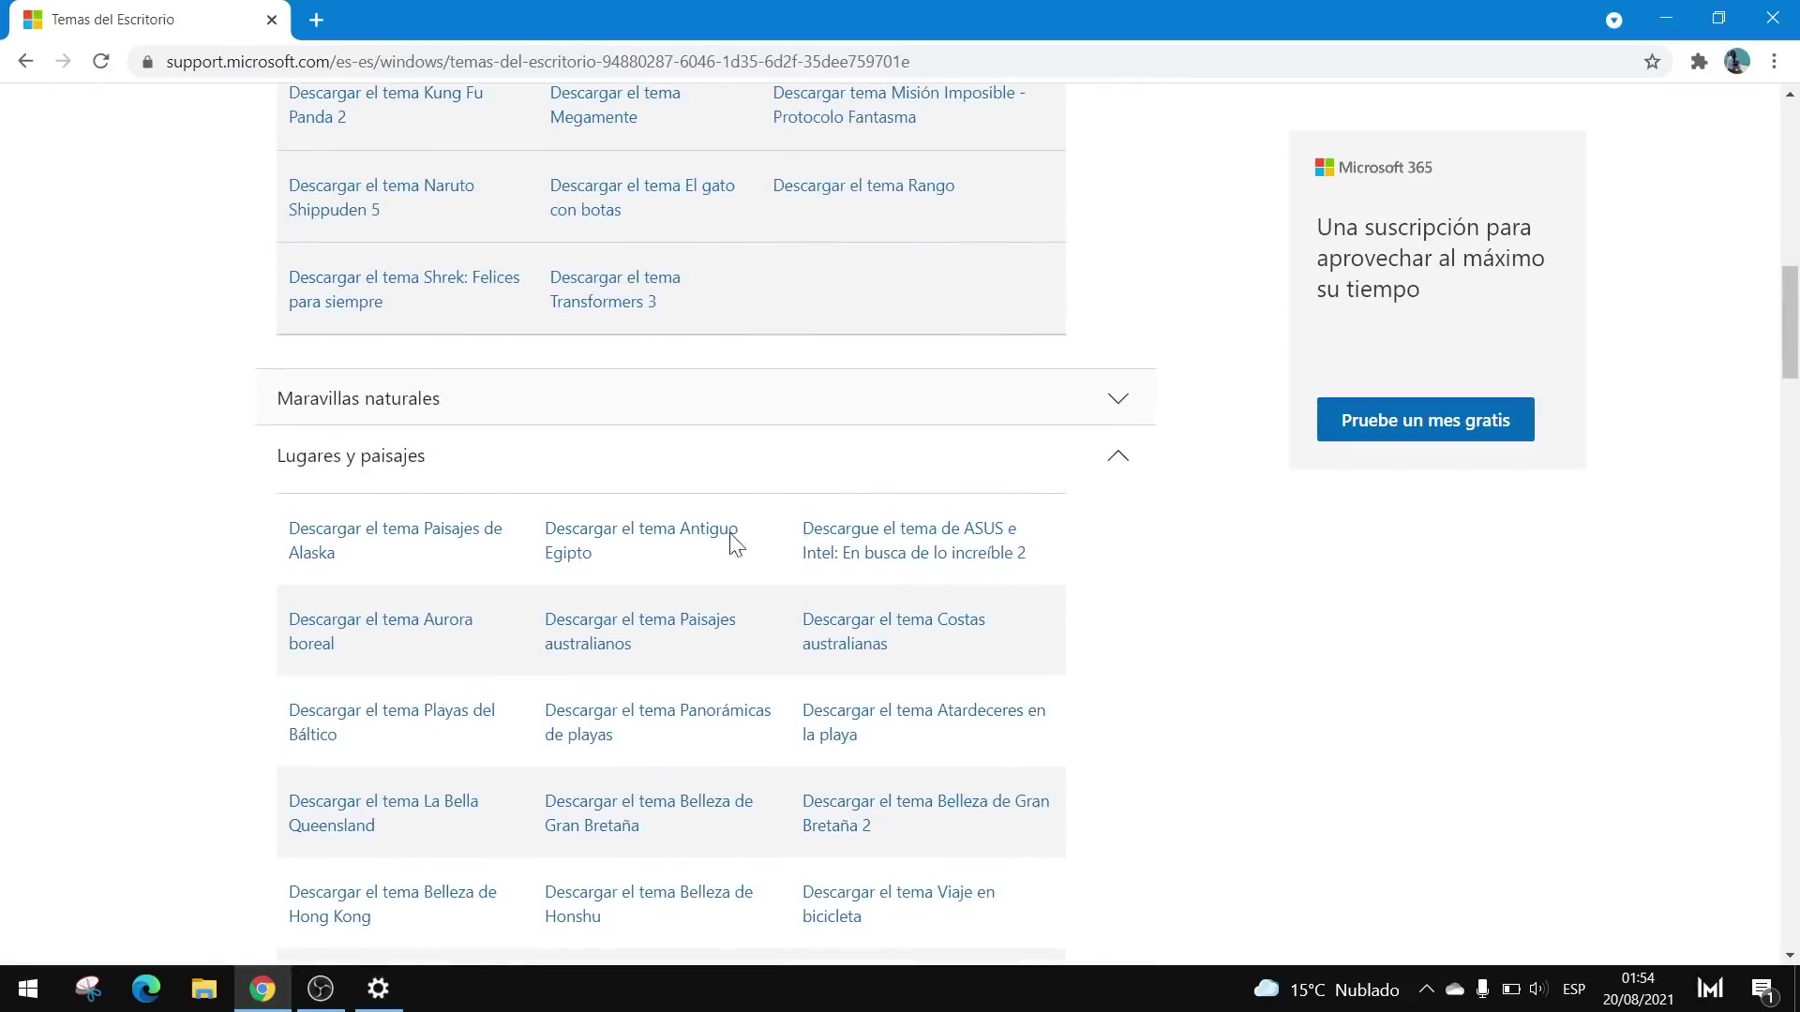
{"action": "scroll", "coordinate": [843, 544], "scroll_direction": "down", "scroll_amount": 1}
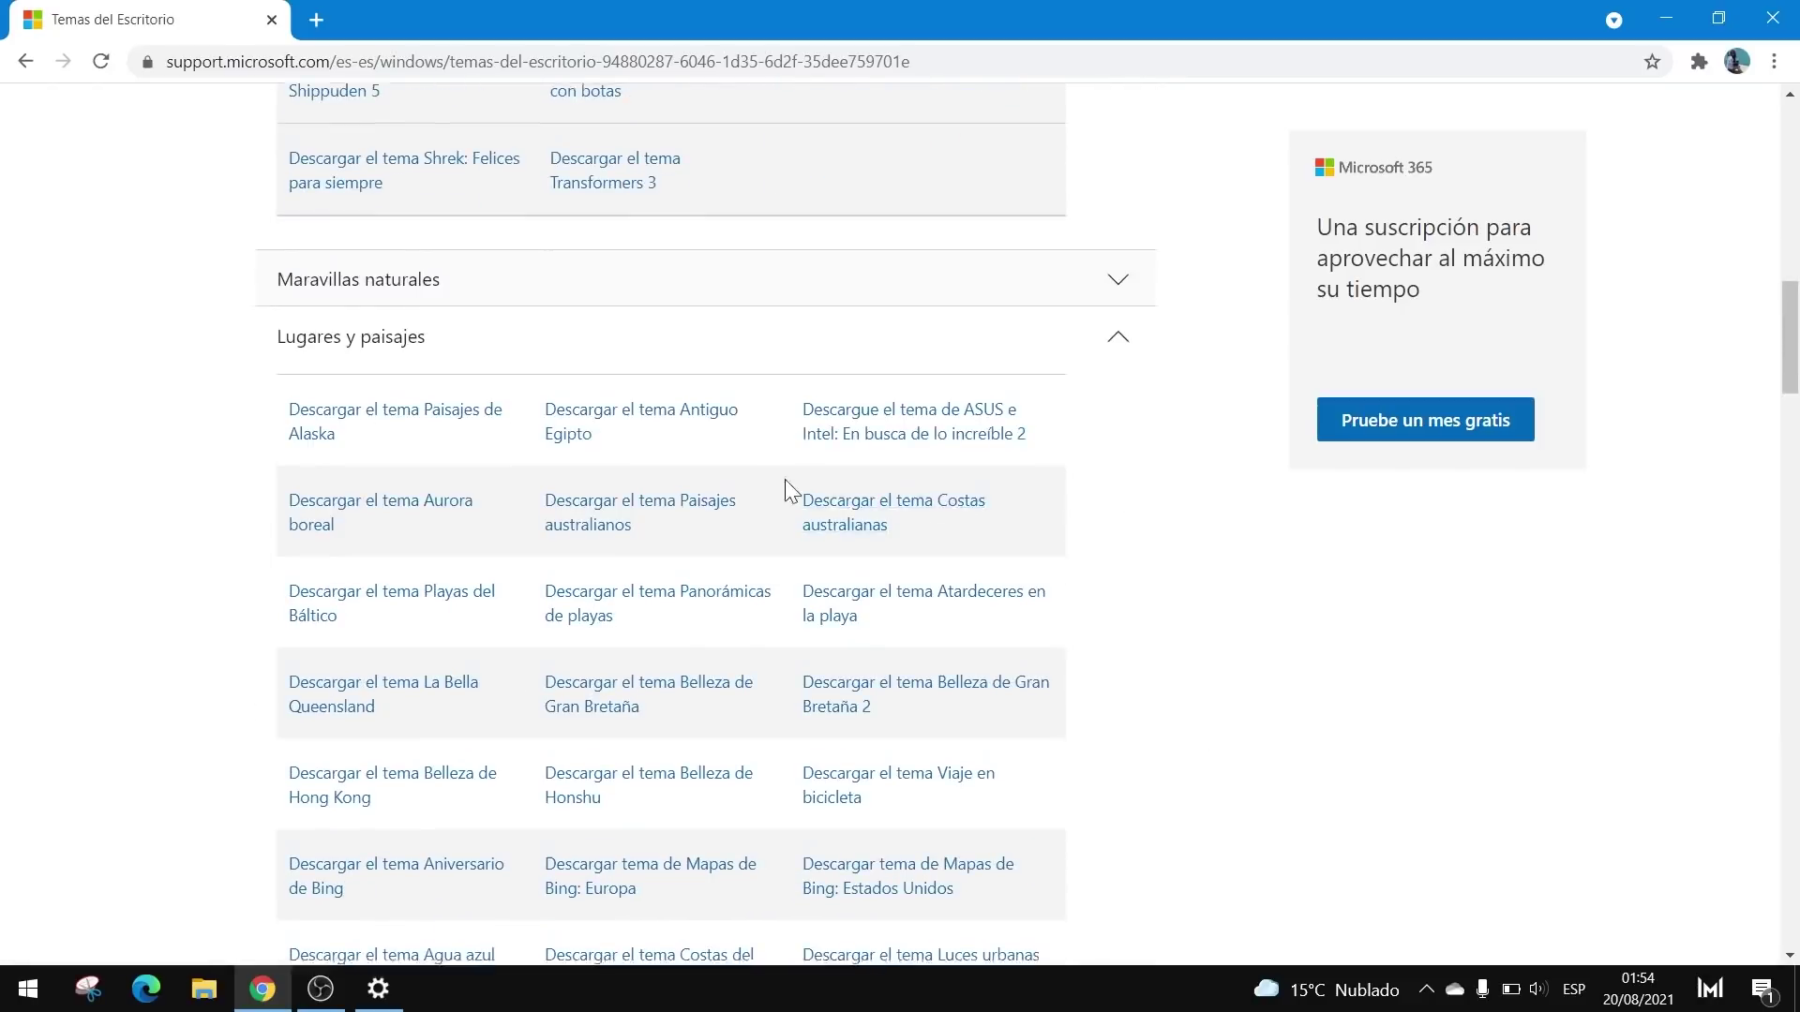
{"action": "scroll", "coordinate": [821, 501], "scroll_direction": "down", "scroll_amount": 1}
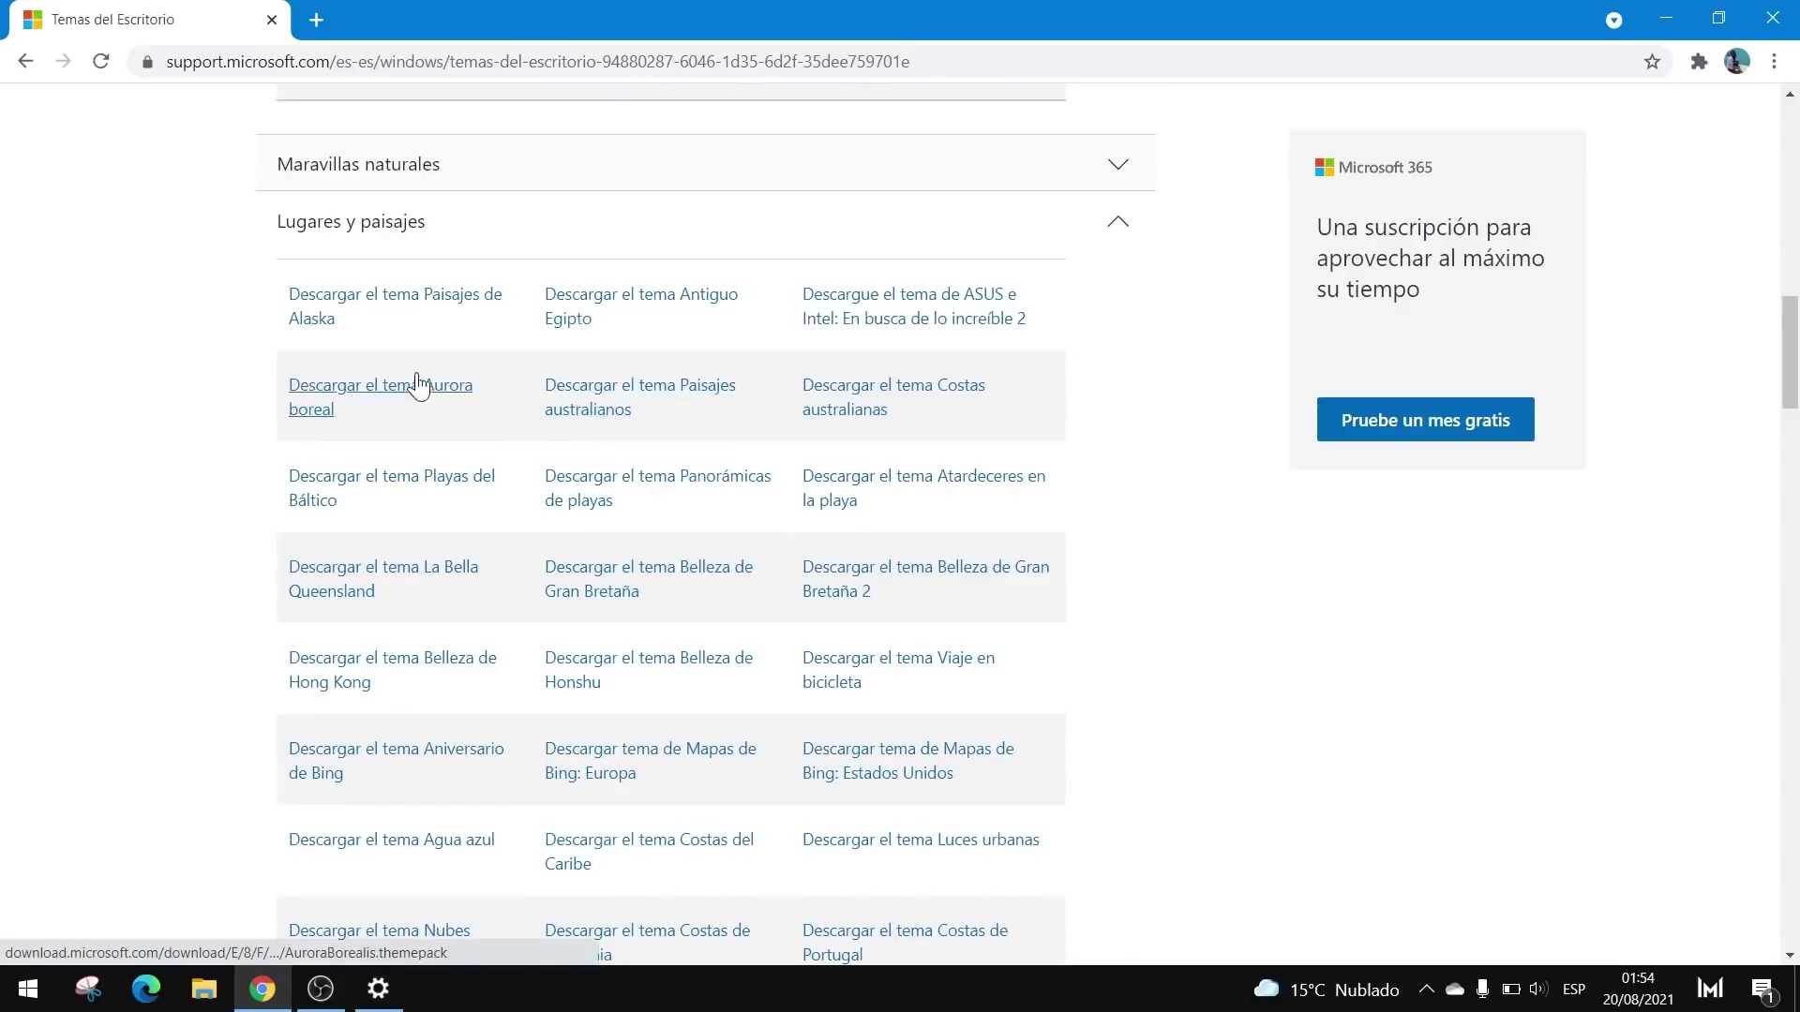
{"action": "scroll", "coordinate": [249, 450], "scroll_direction": "up", "scroll_amount": 2}
{"action": "scroll", "coordinate": [246, 480], "scroll_direction": "down", "scroll_amount": 3}
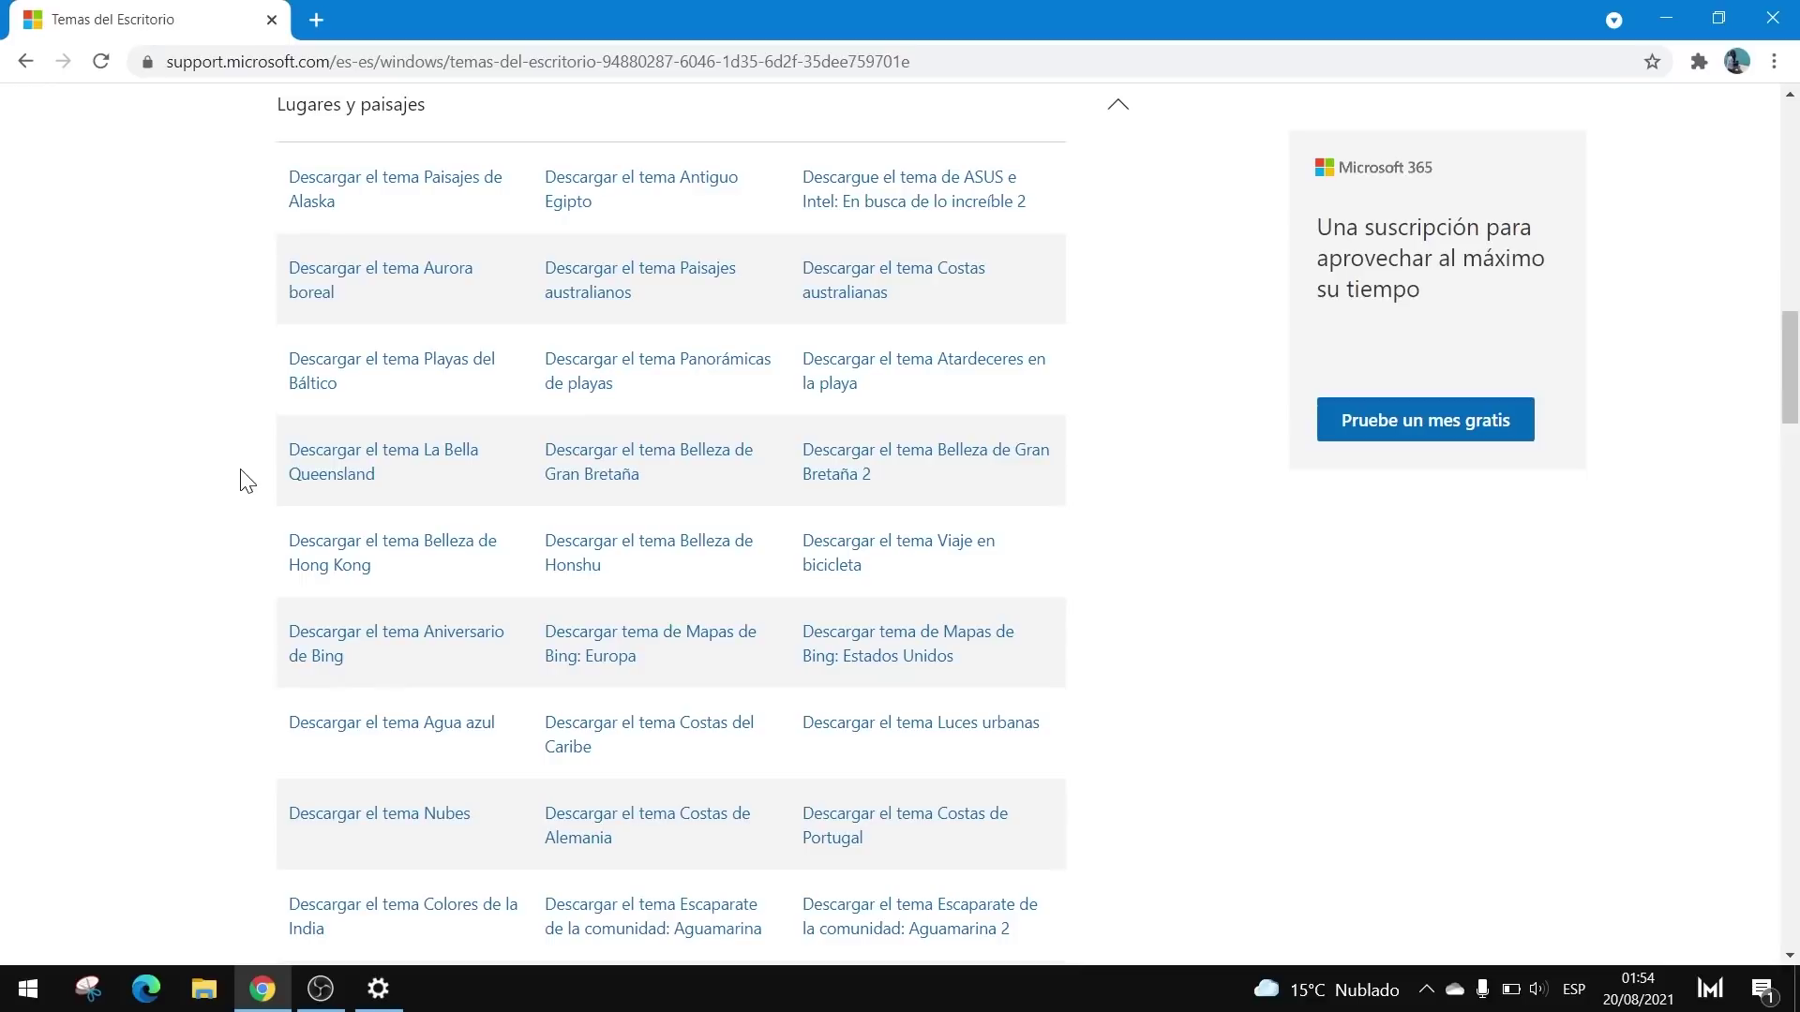
{"action": "scroll", "coordinate": [246, 480], "scroll_direction": "down", "scroll_amount": 10}
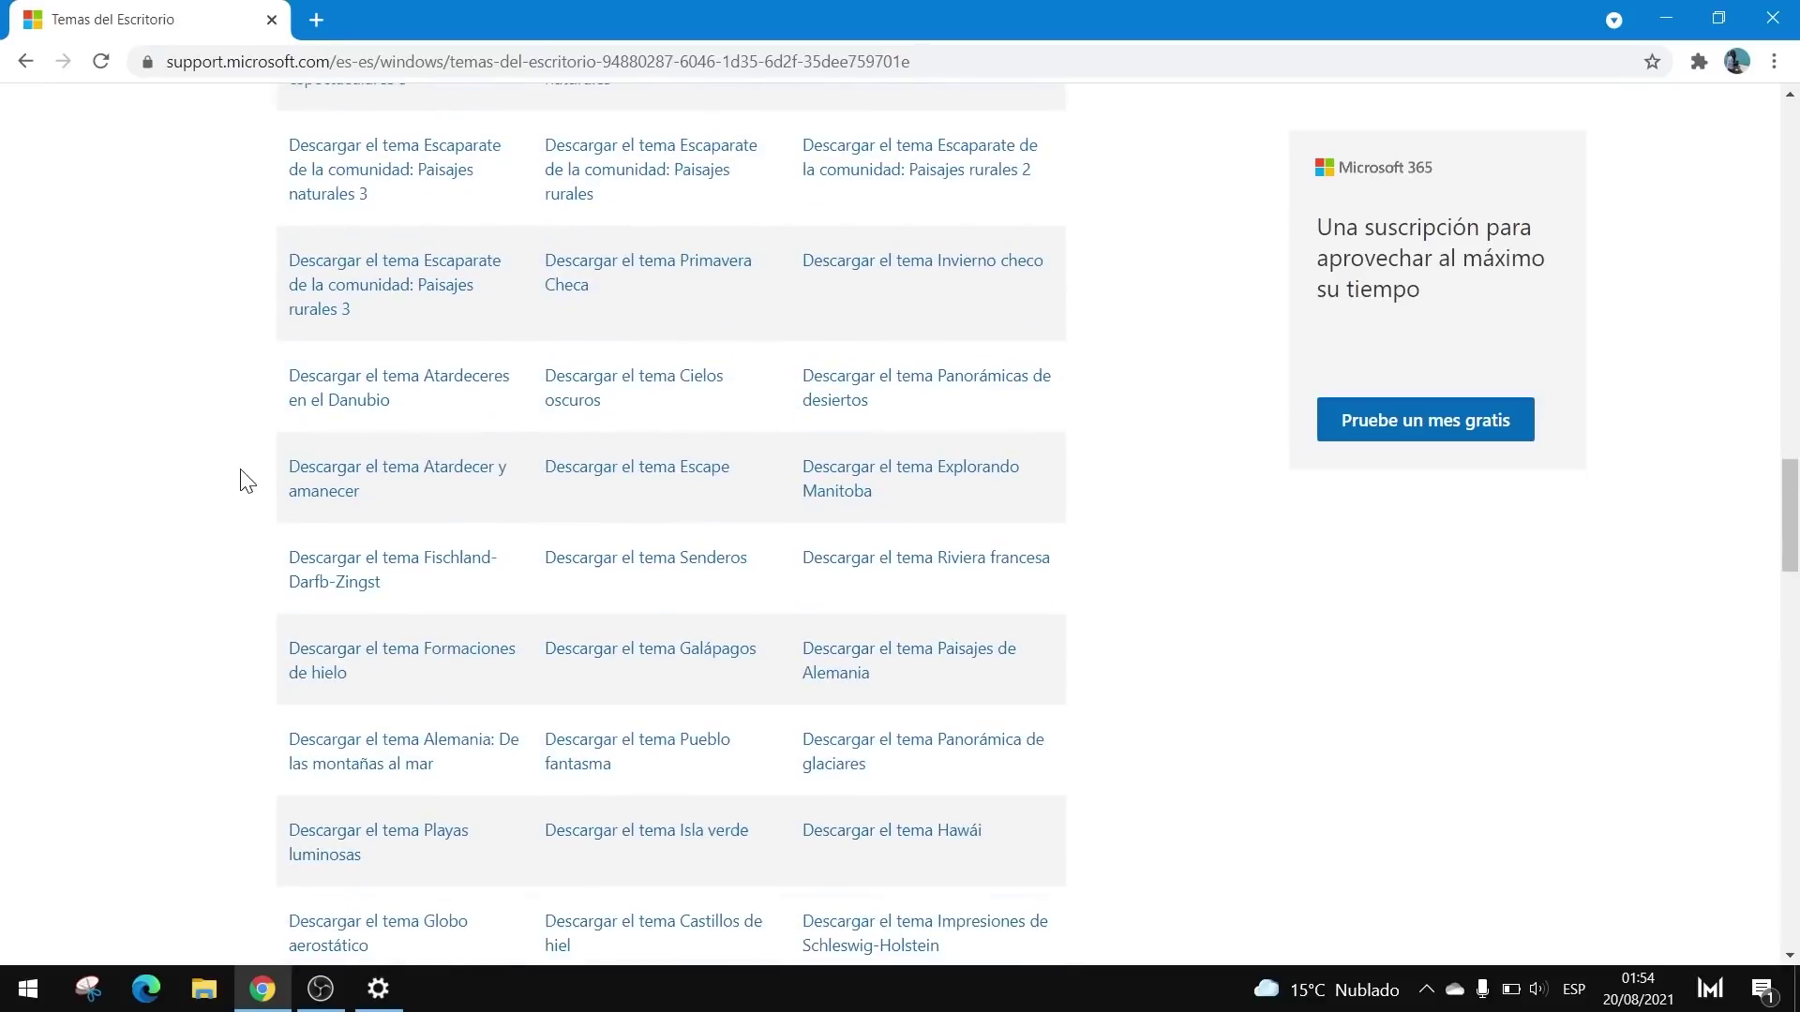
{"action": "scroll", "coordinate": [246, 480], "scroll_direction": "down", "scroll_amount": 10}
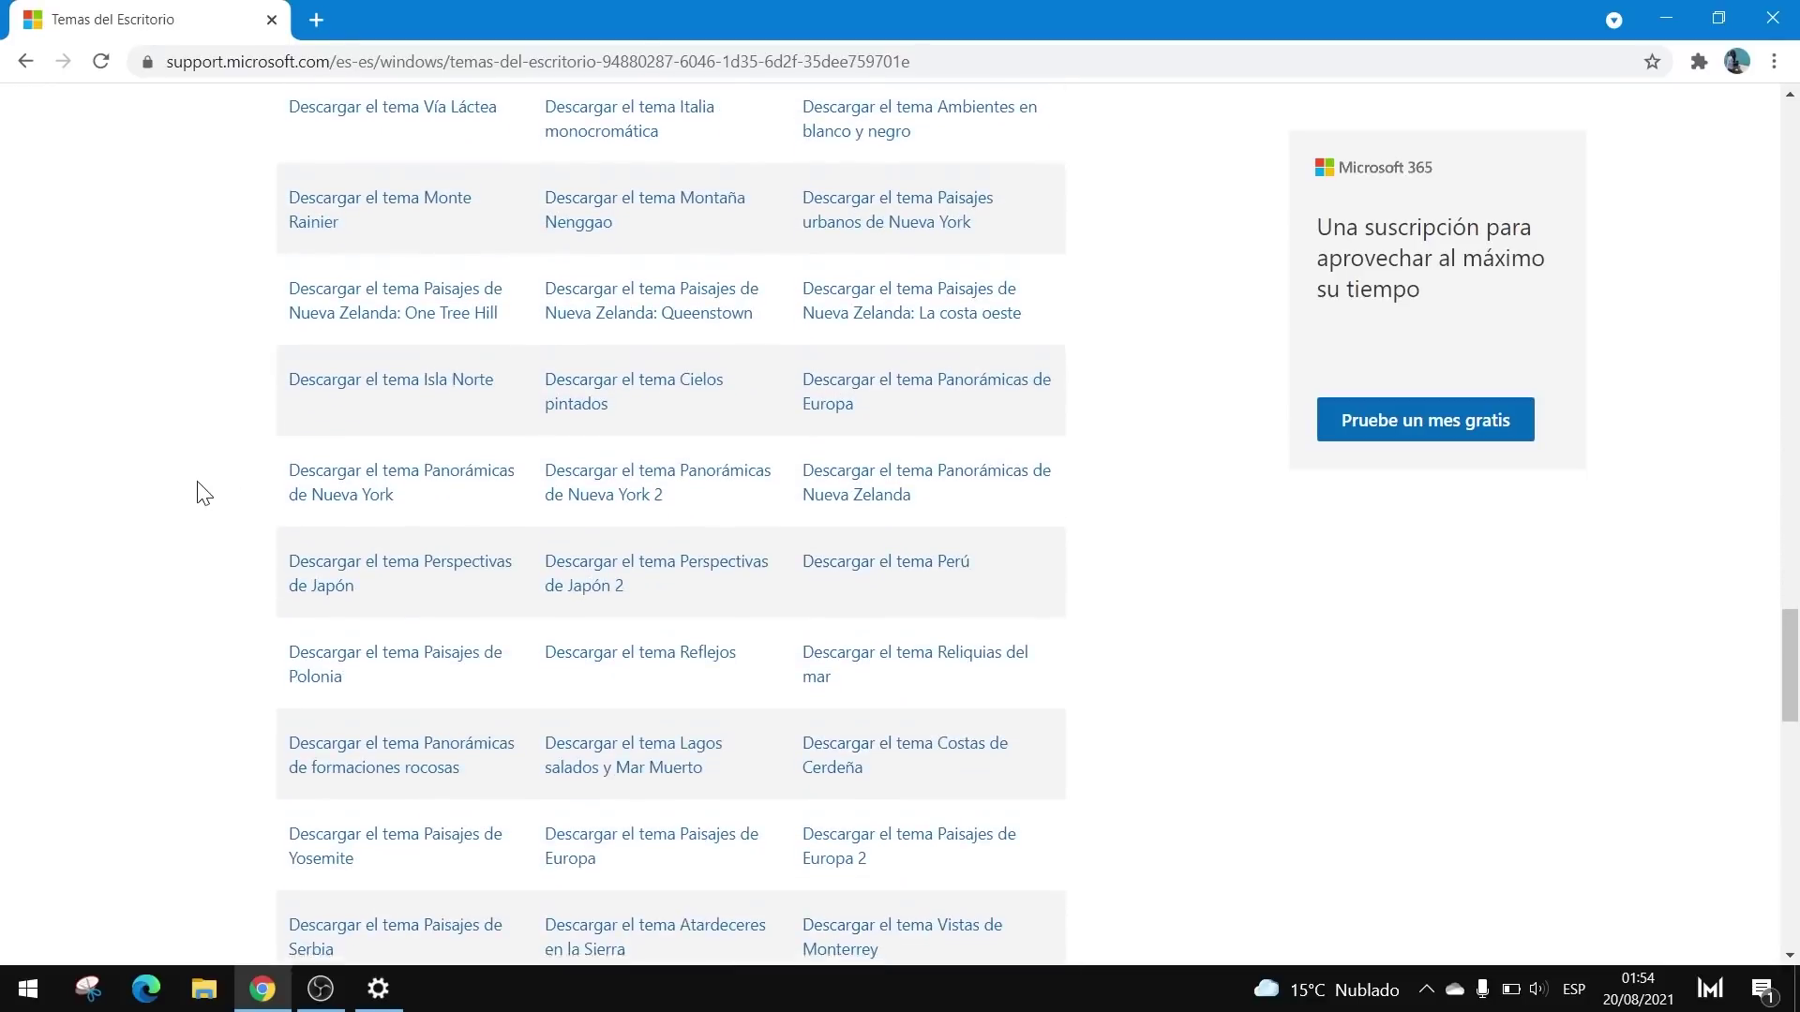
{"action": "scroll", "coordinate": [204, 494], "scroll_direction": "down", "scroll_amount": 10}
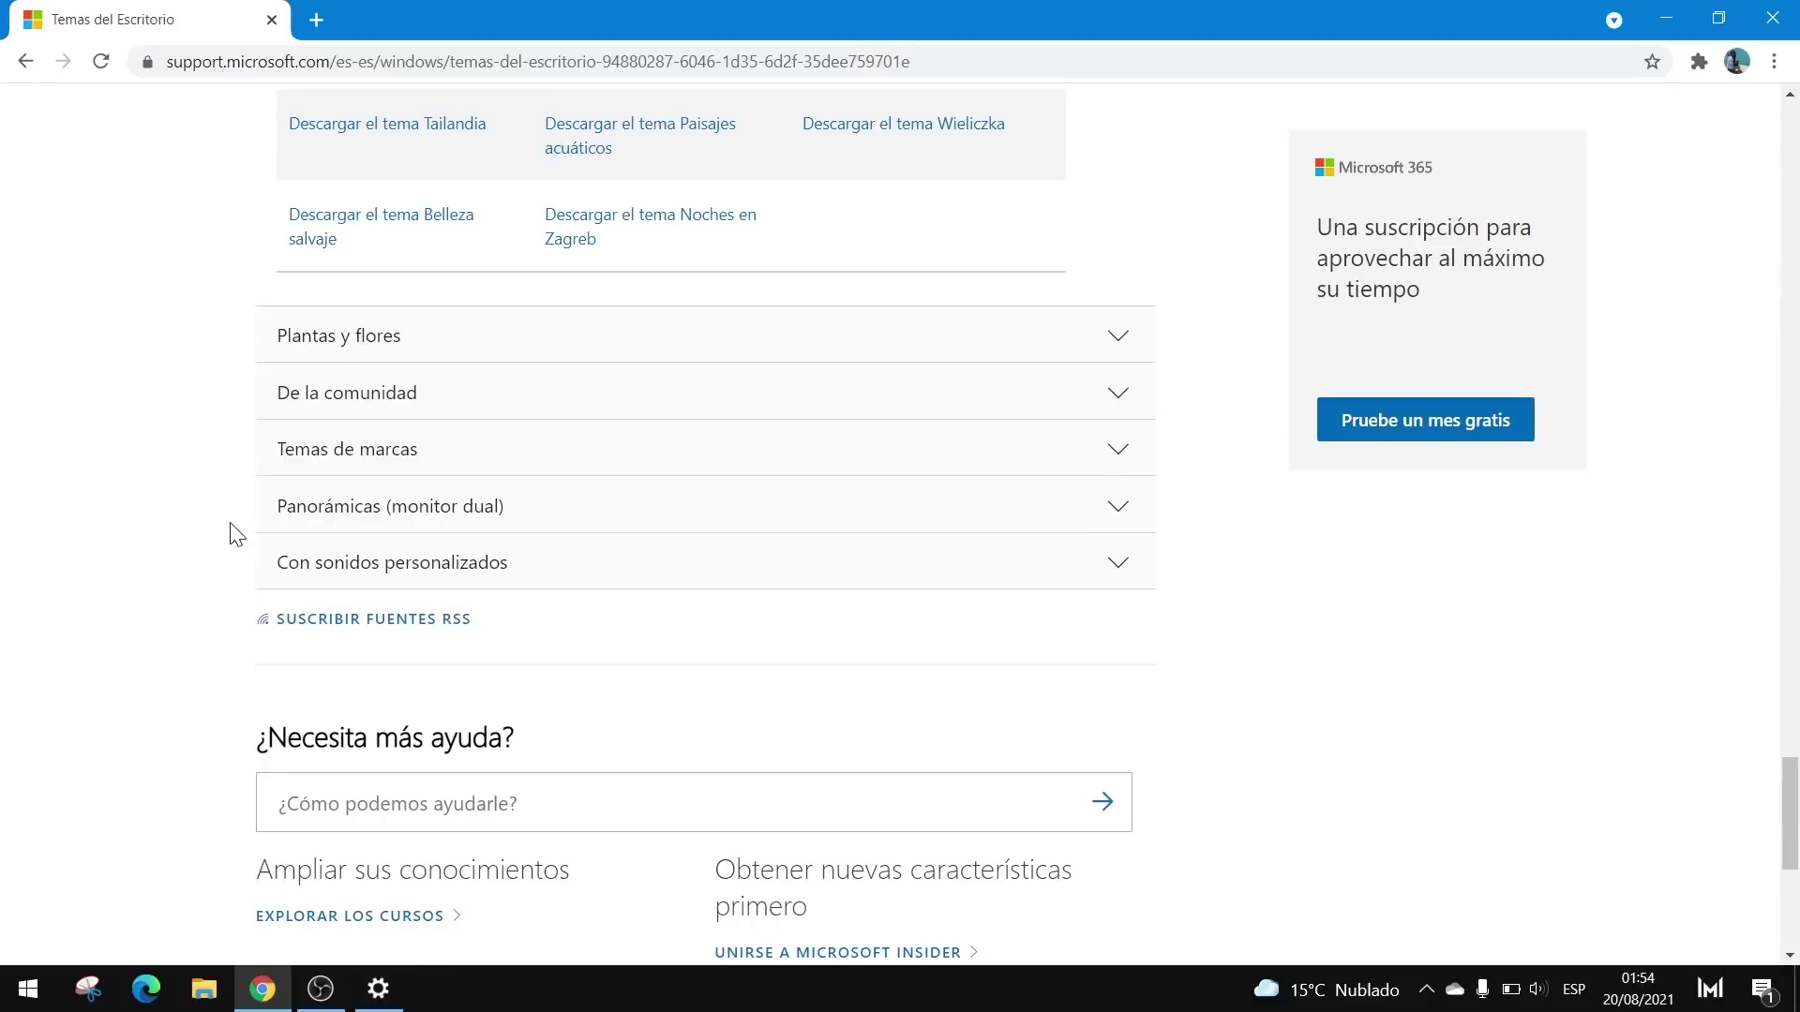
{"action": "scroll", "coordinate": [237, 534], "scroll_direction": "up", "scroll_amount": 10}
{"action": "scroll", "coordinate": [236, 535], "scroll_direction": "up", "scroll_amount": 10}
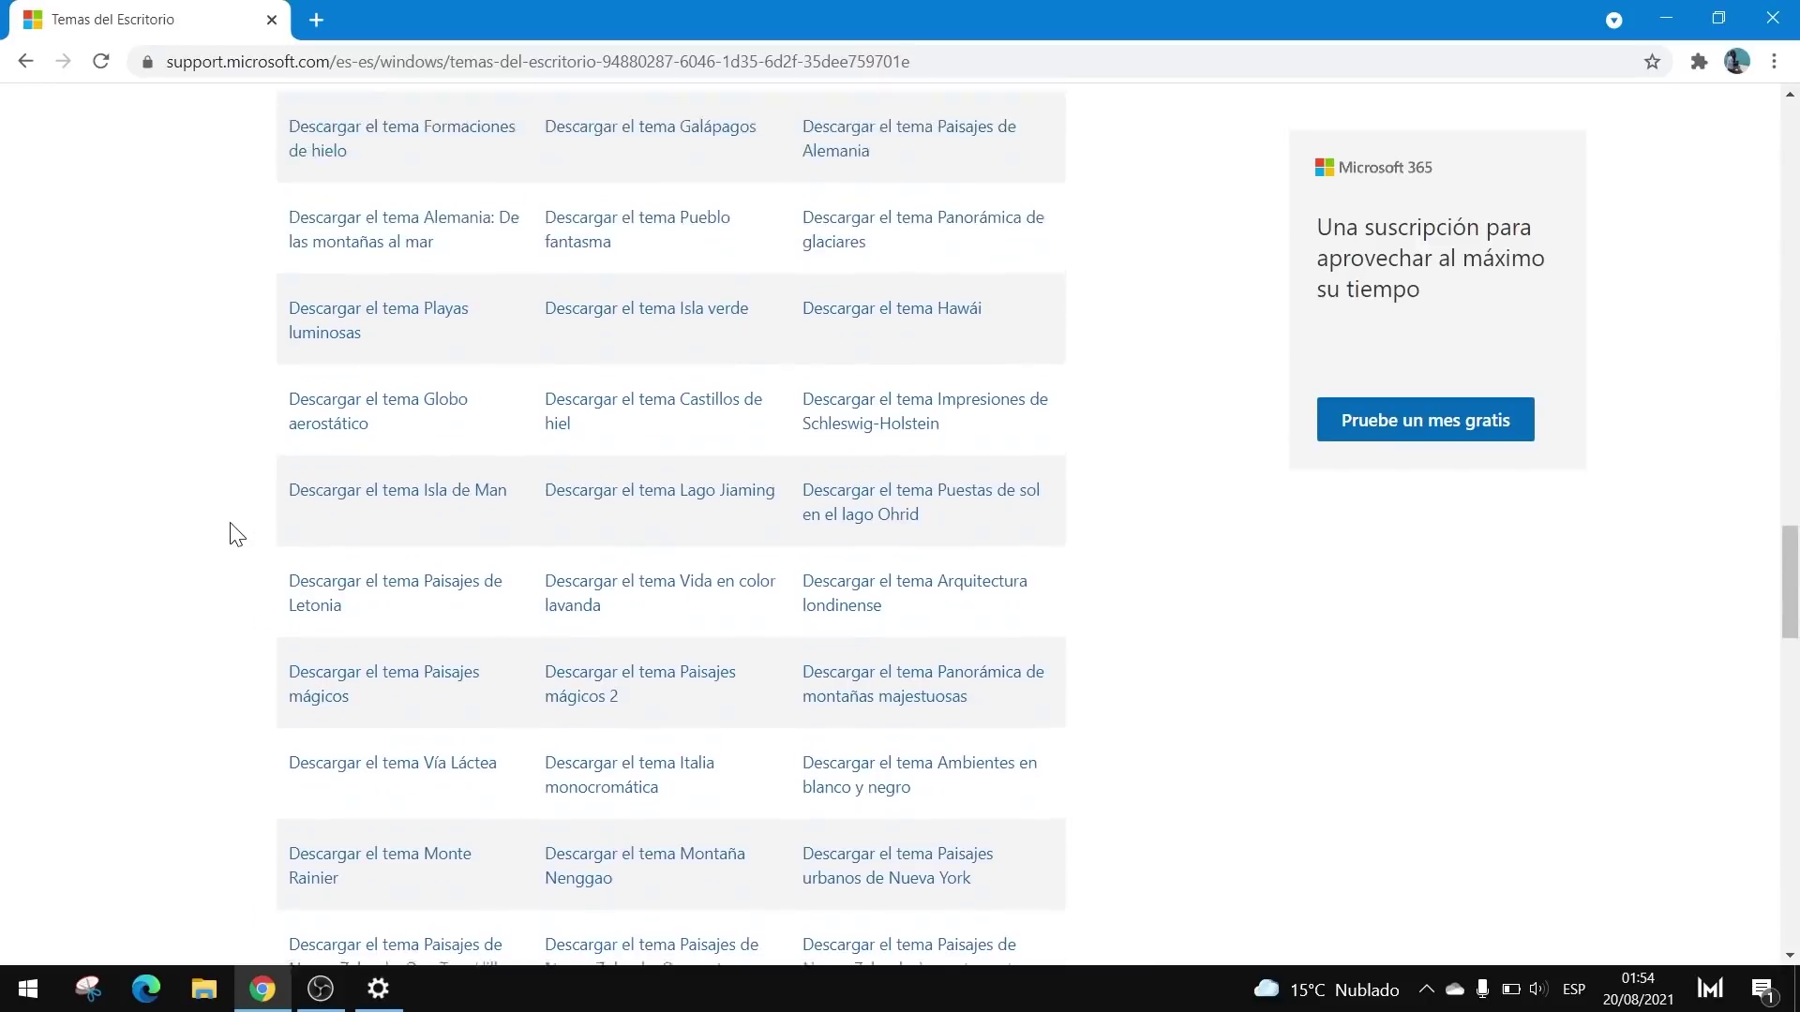
{"action": "scroll", "coordinate": [237, 534], "scroll_direction": "up", "scroll_amount": 15}
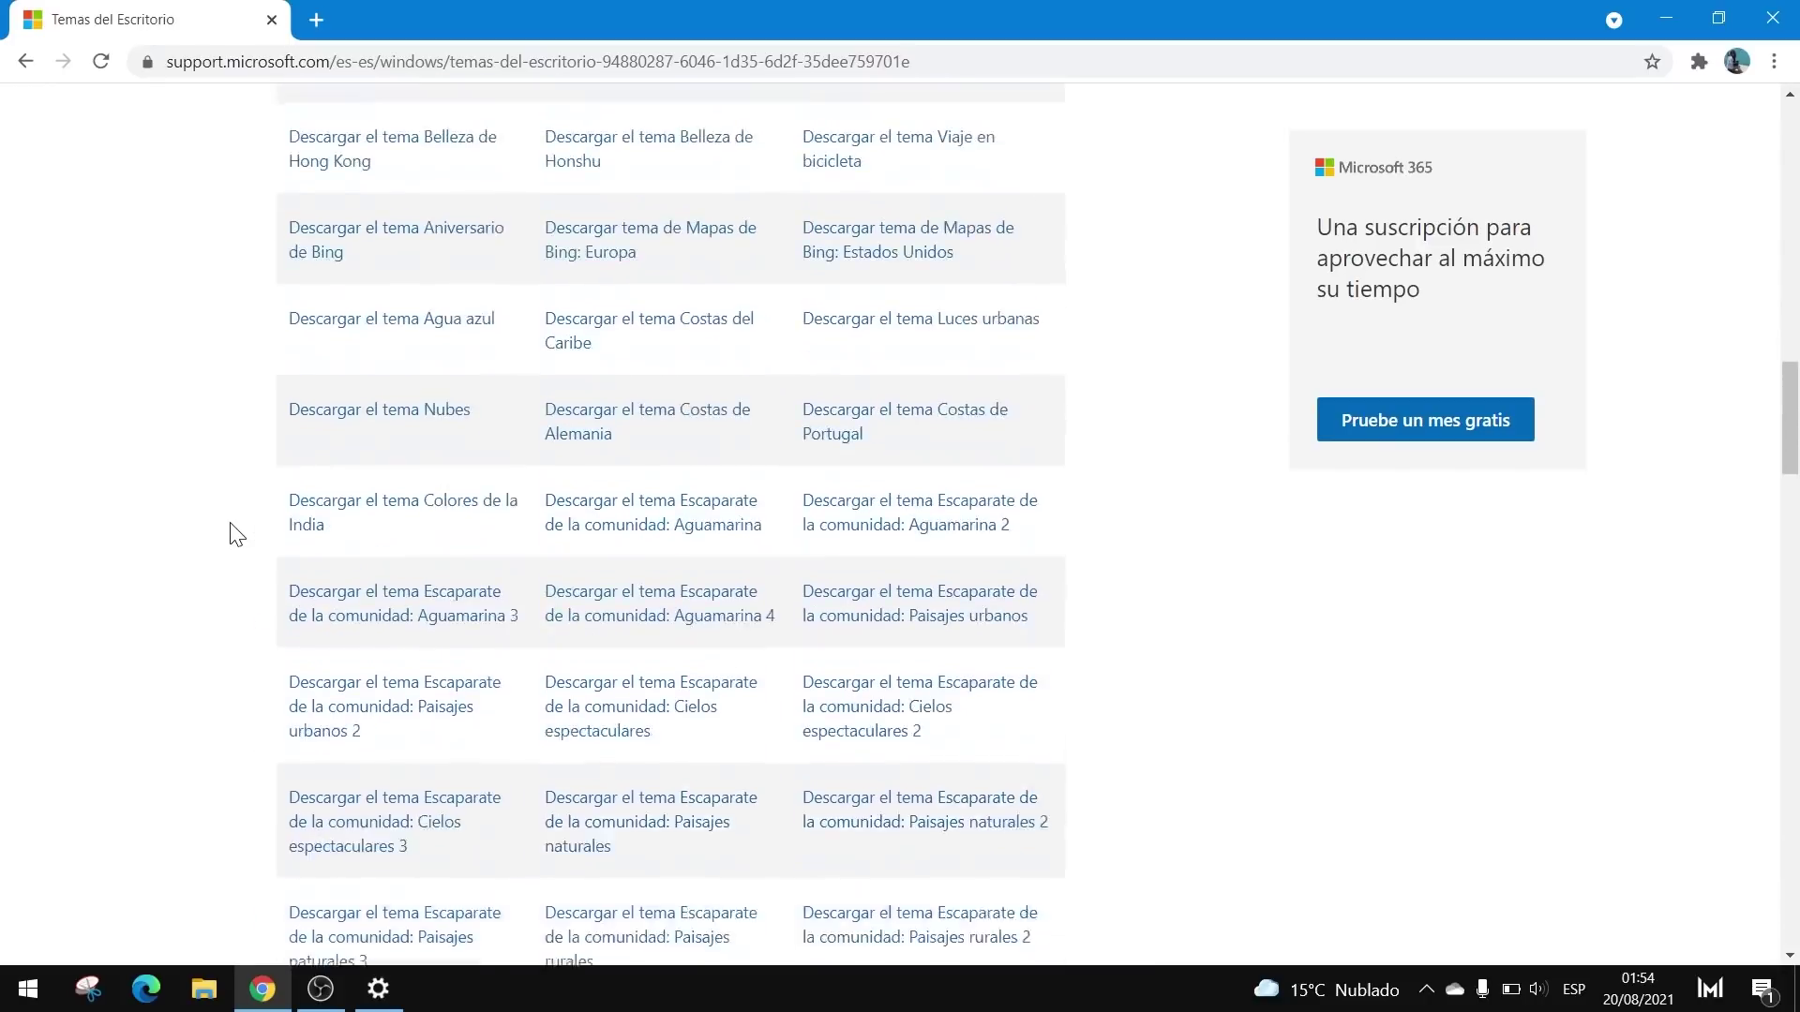
{"action": "scroll", "coordinate": [236, 534], "scroll_direction": "up", "scroll_amount": 10}
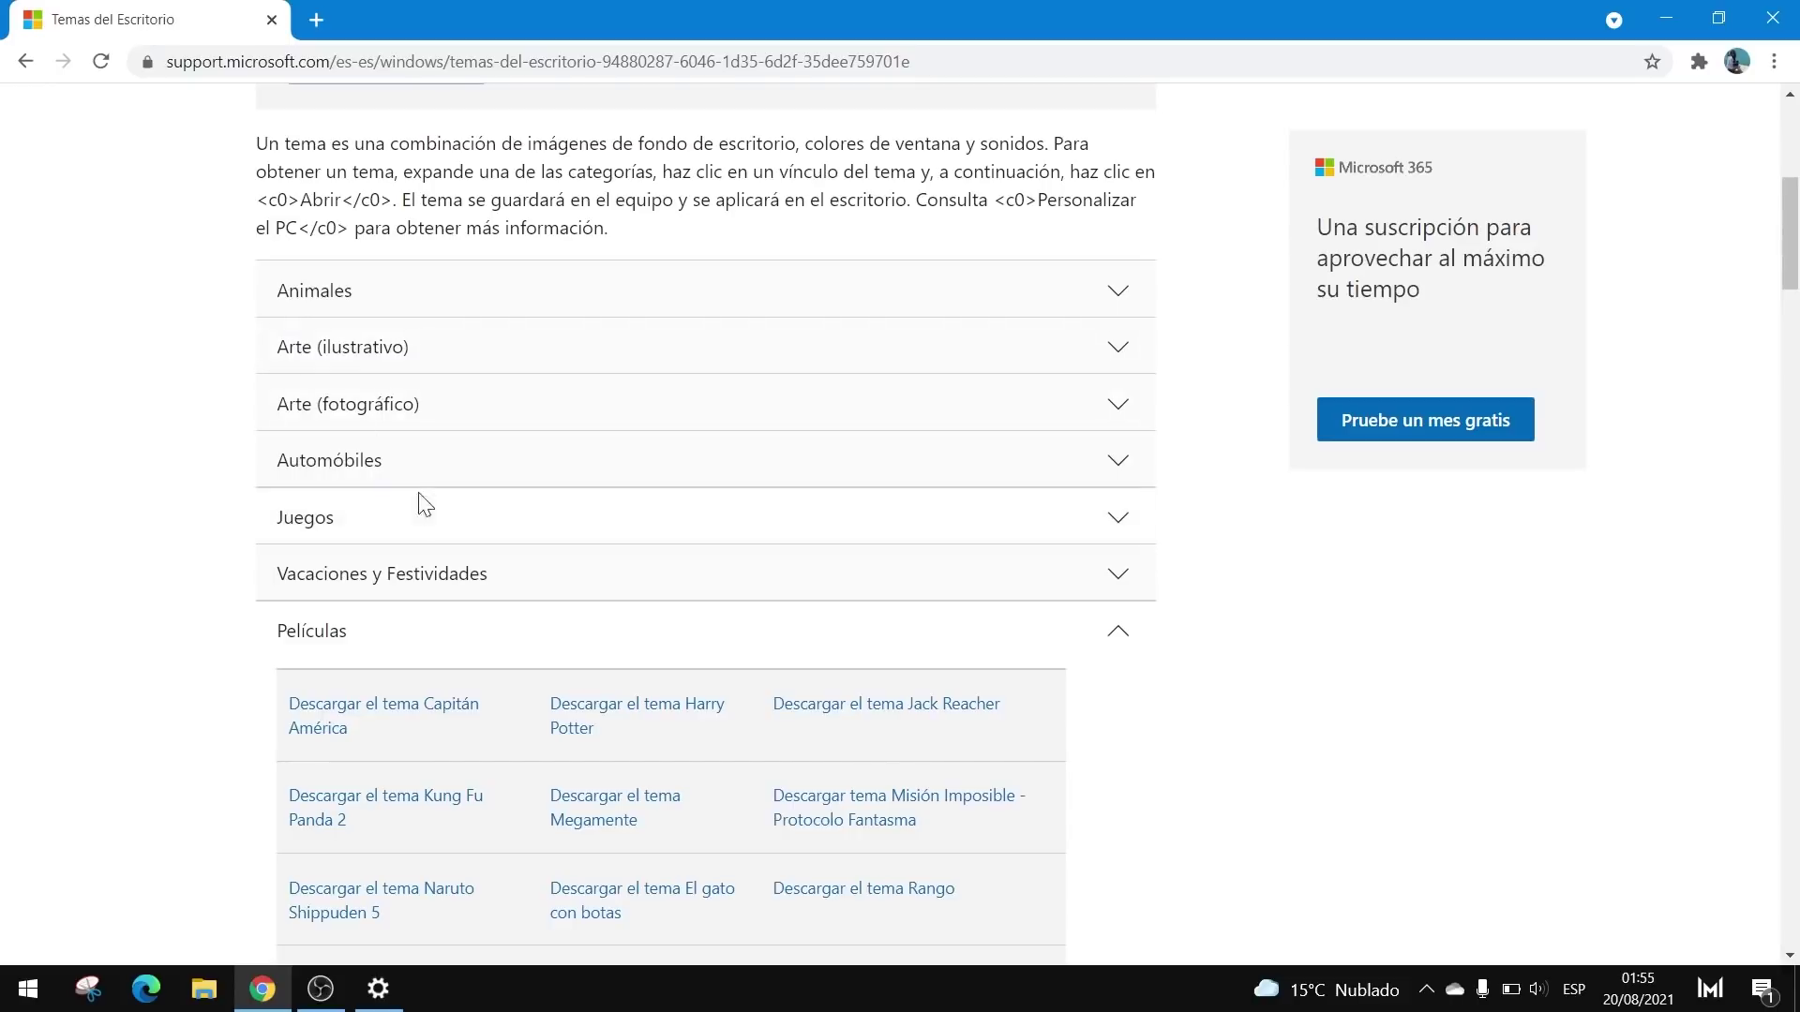
Step: Expand the Juegos category, check the installed themes in Configuración and return to the download page in Chrome
{"action": "left_click", "coordinate": [425, 515]}
{"action": "scroll", "coordinate": [454, 429], "scroll_direction": "down", "scroll_amount": 1}
{"action": "scroll", "coordinate": [449, 419], "scroll_direction": "down", "scroll_amount": 7}
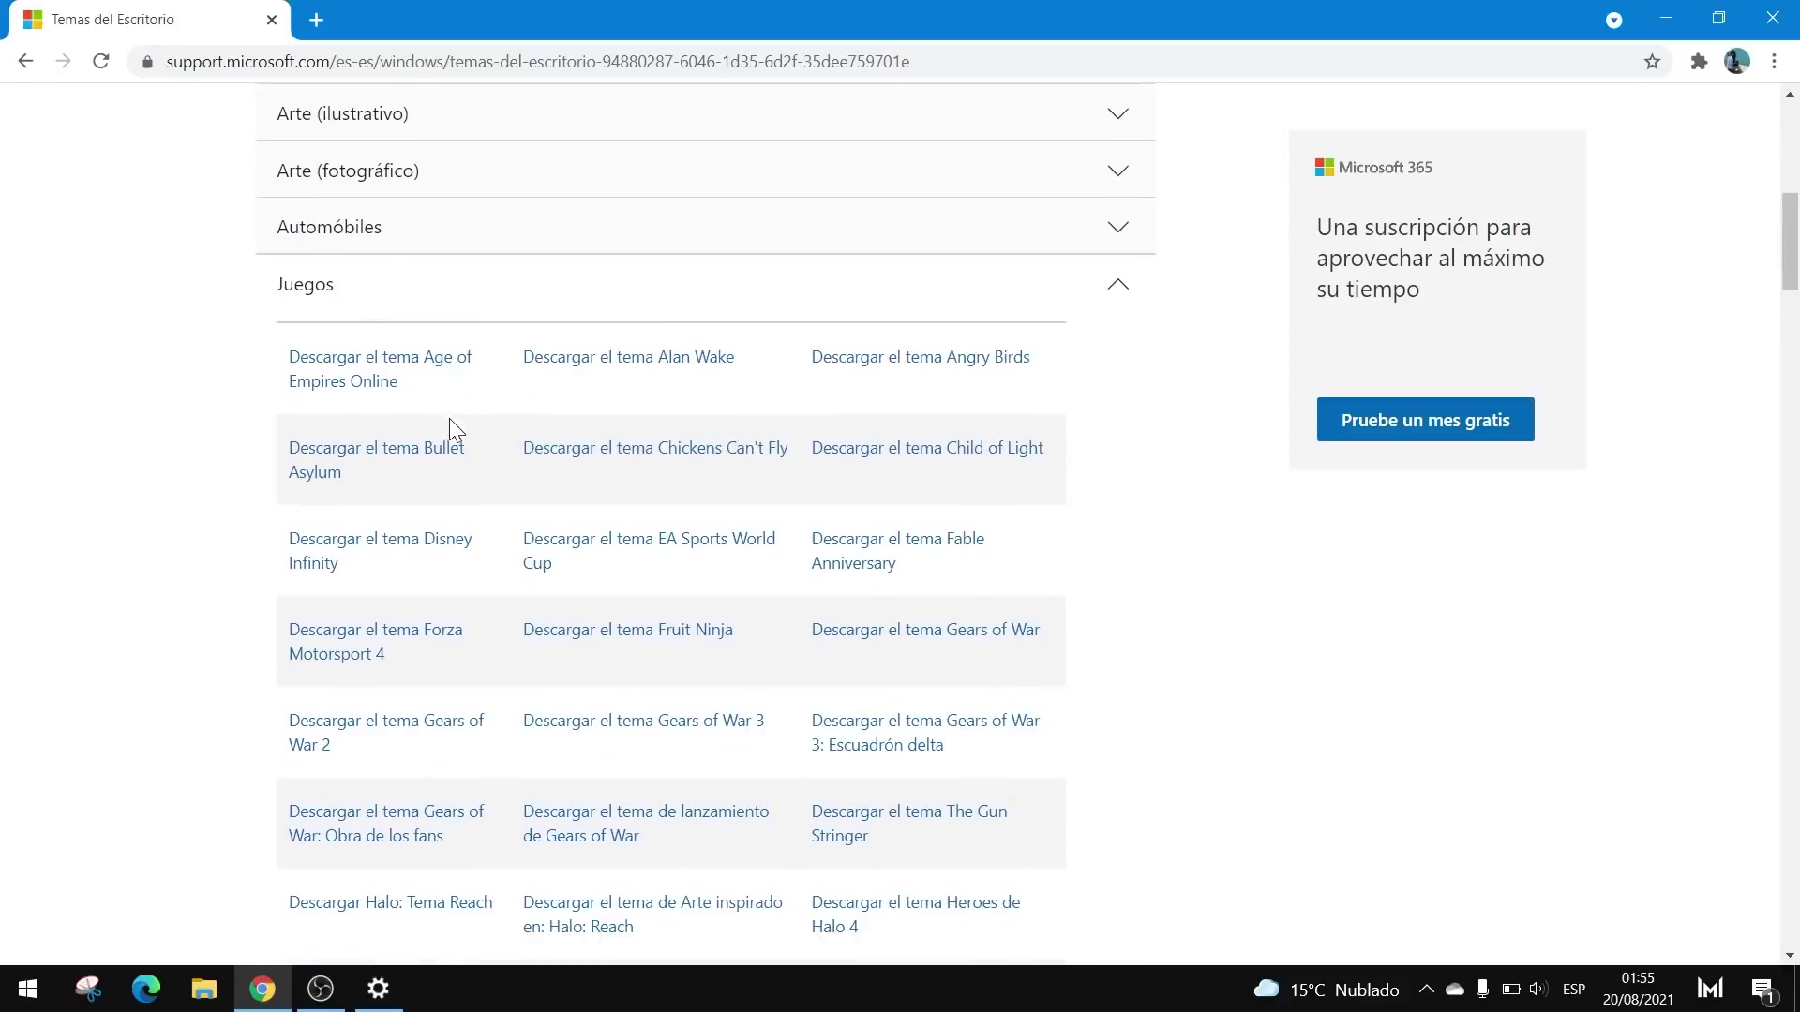
{"action": "scroll", "coordinate": [393, 530], "scroll_direction": "up", "scroll_amount": 4}
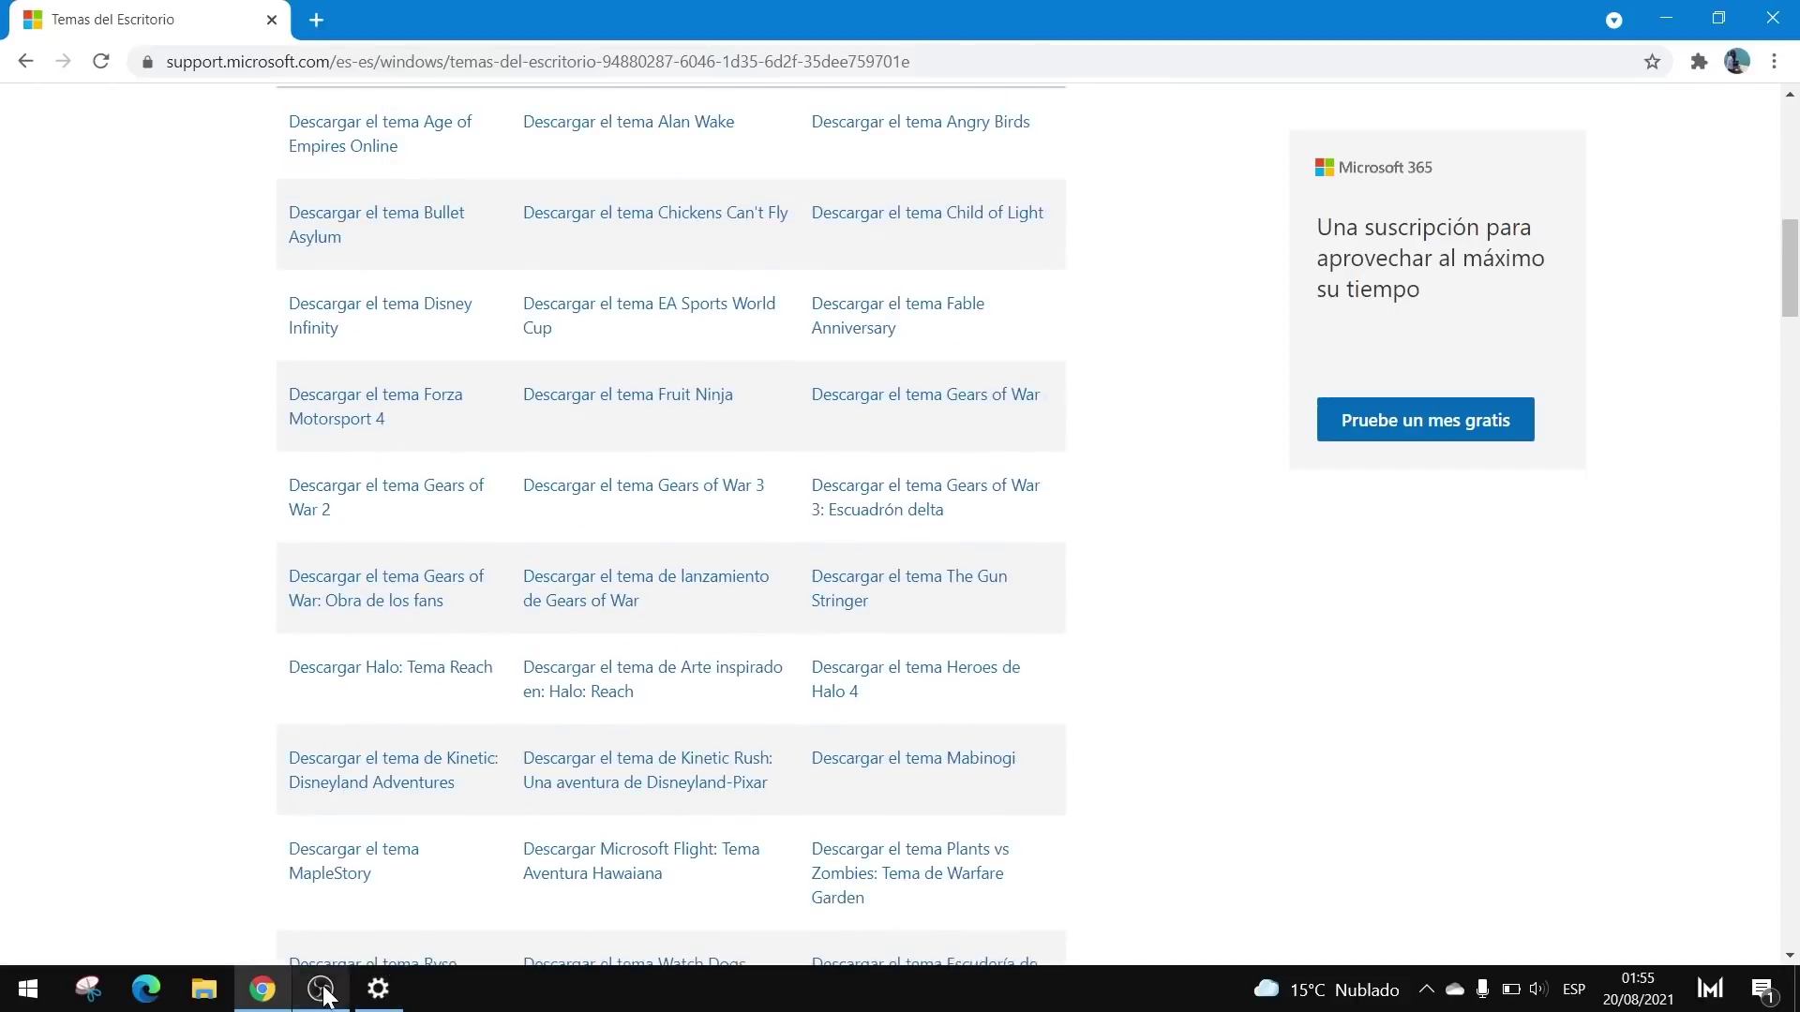
{"action": "left_click", "coordinate": [379, 989]}
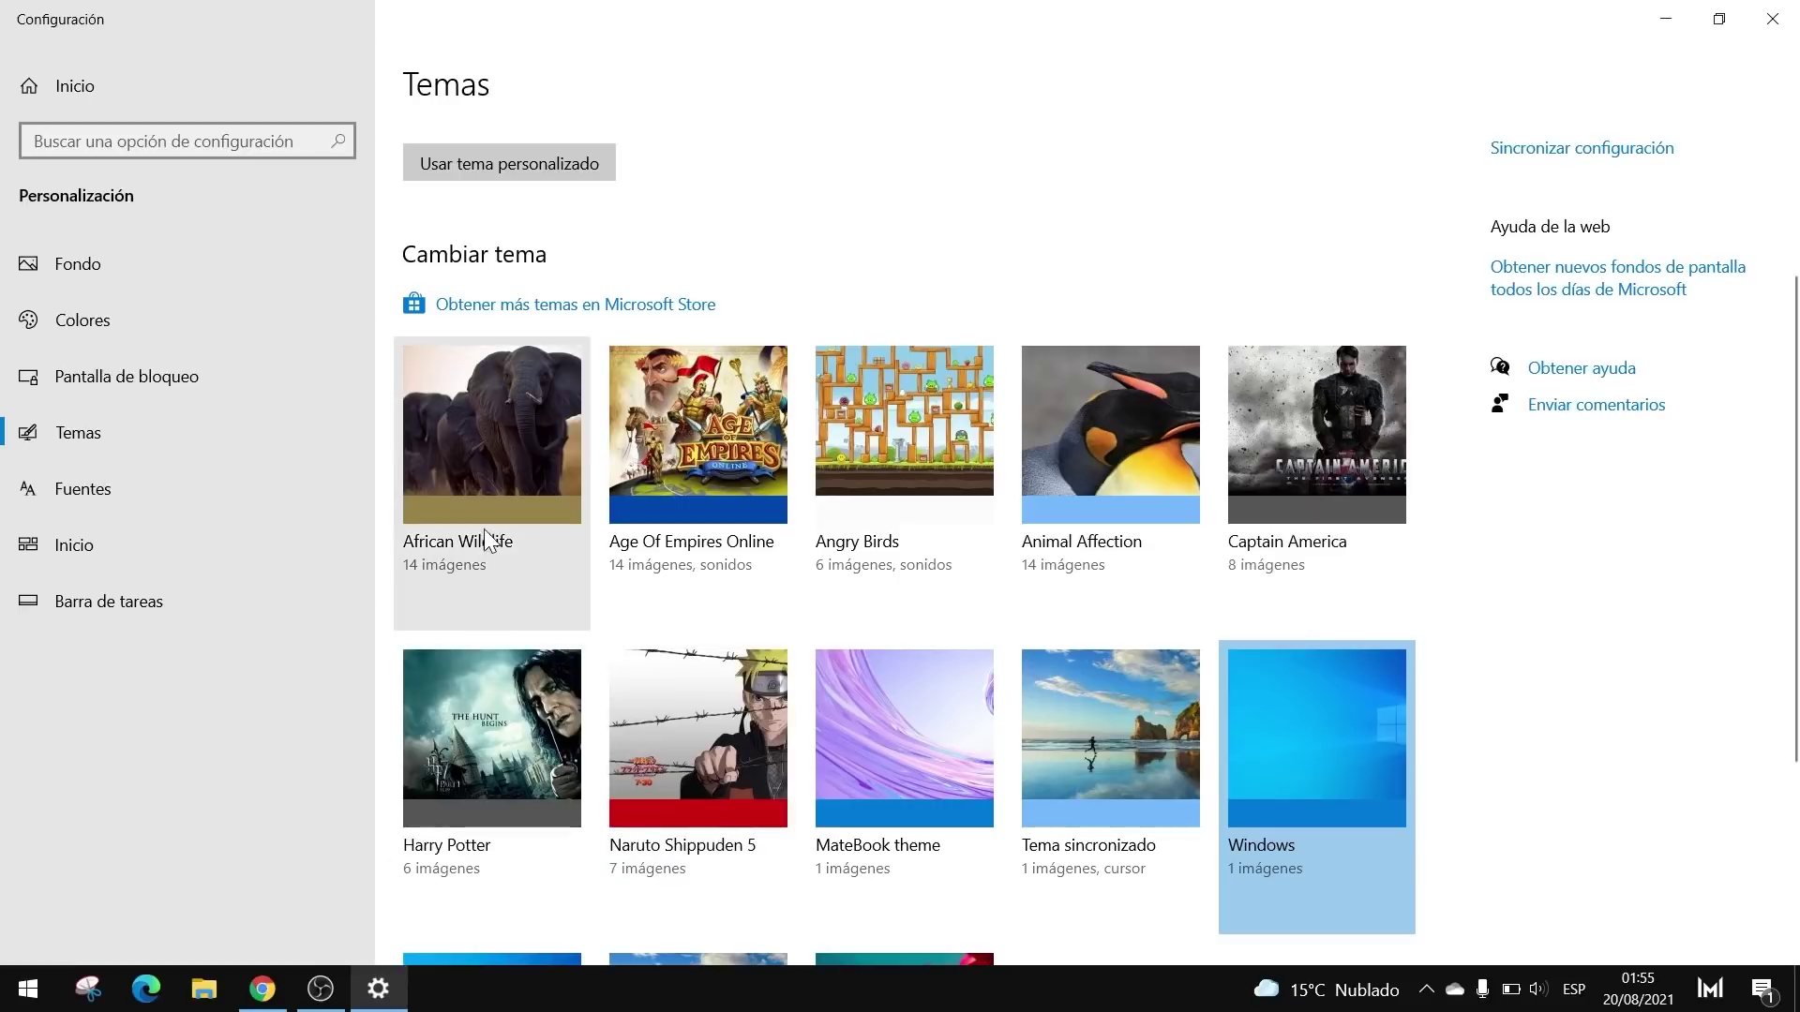
{"action": "key", "text": "alt+Tab"}
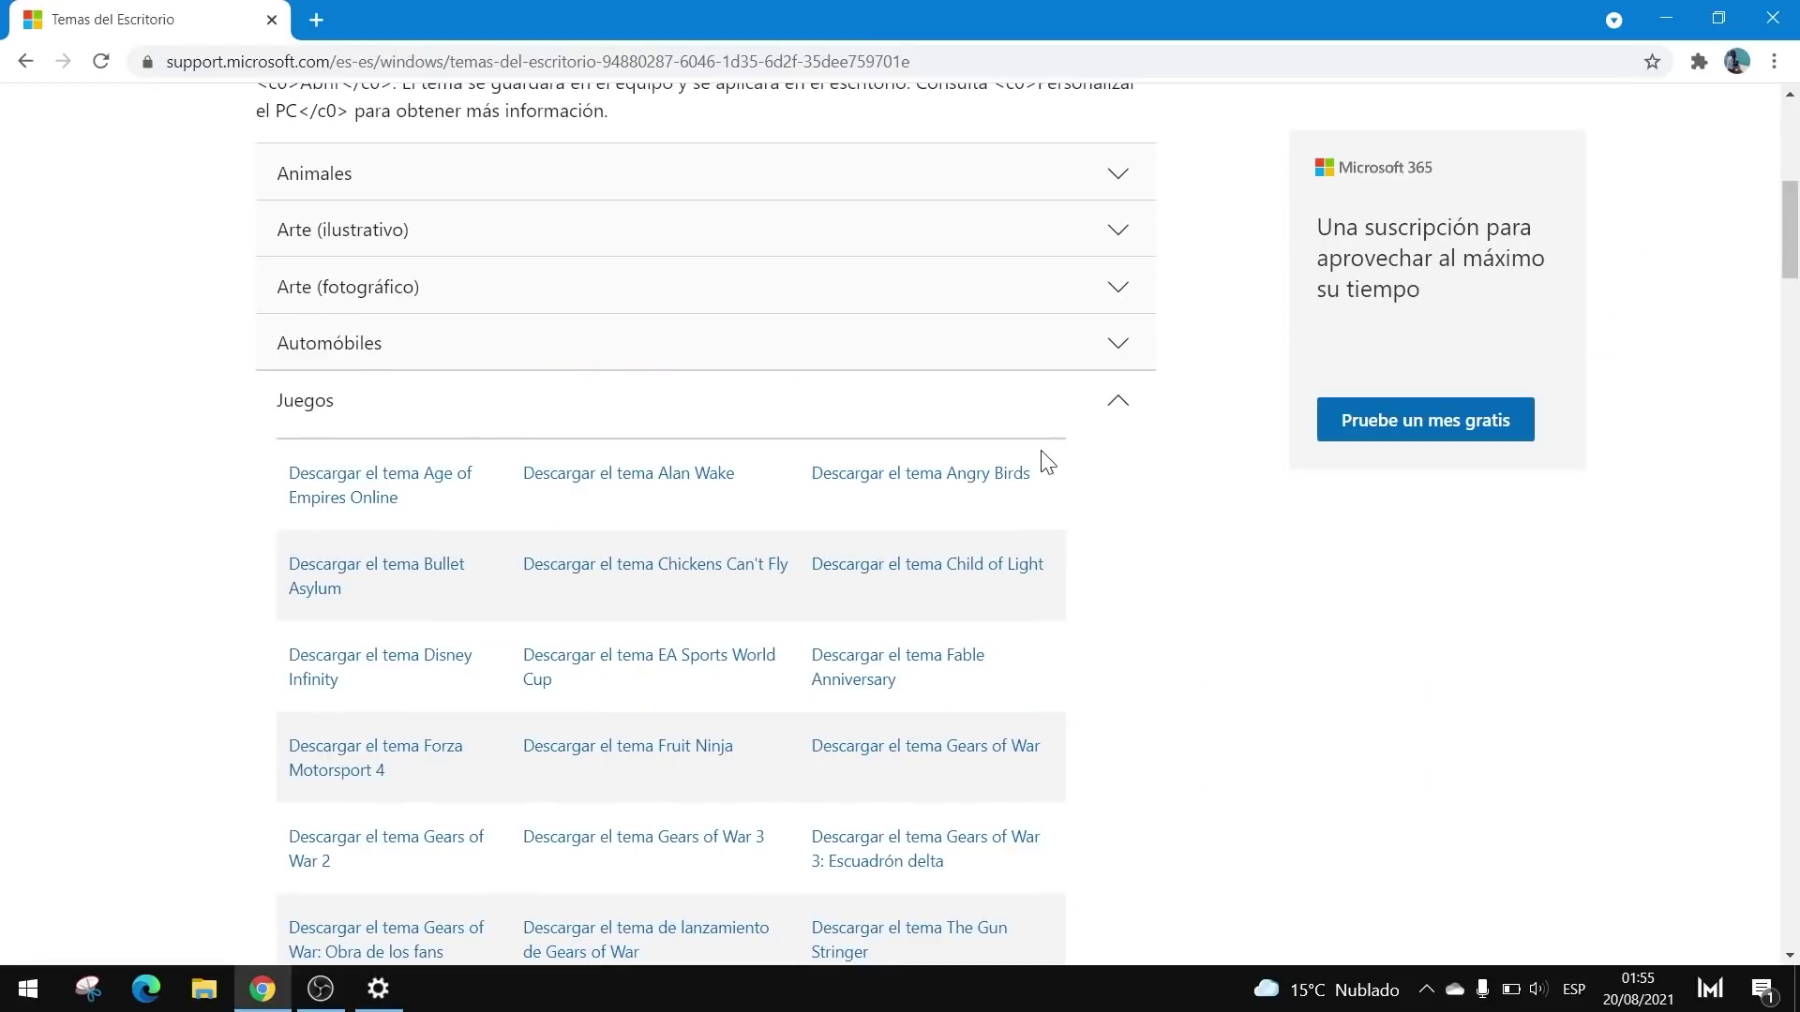
Step: Download the Plants vs Zombies: Tema de Warfare Garden theme and open the downloaded themepack to apply it
{"action": "scroll", "coordinate": [1005, 446], "scroll_direction": "down", "scroll_amount": 5}
{"action": "scroll", "coordinate": [1186, 488], "scroll_direction": "down", "scroll_amount": 2}
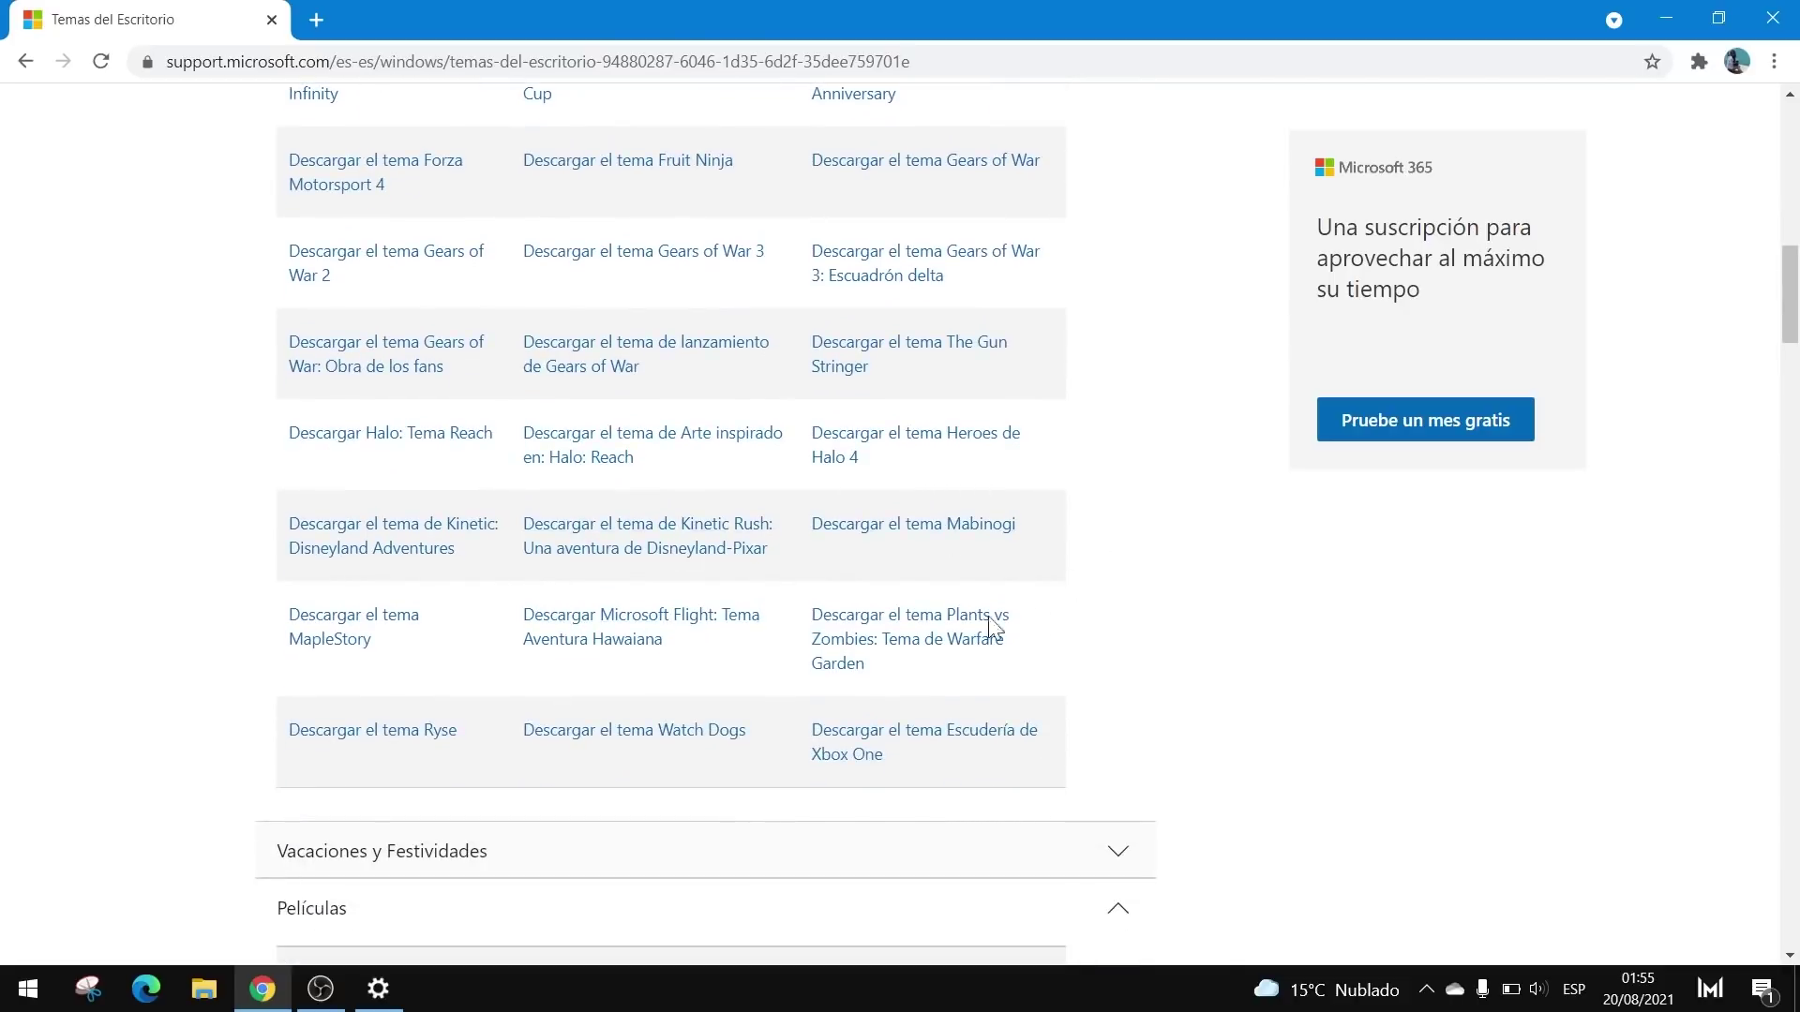
{"action": "left_click", "coordinate": [919, 629]}
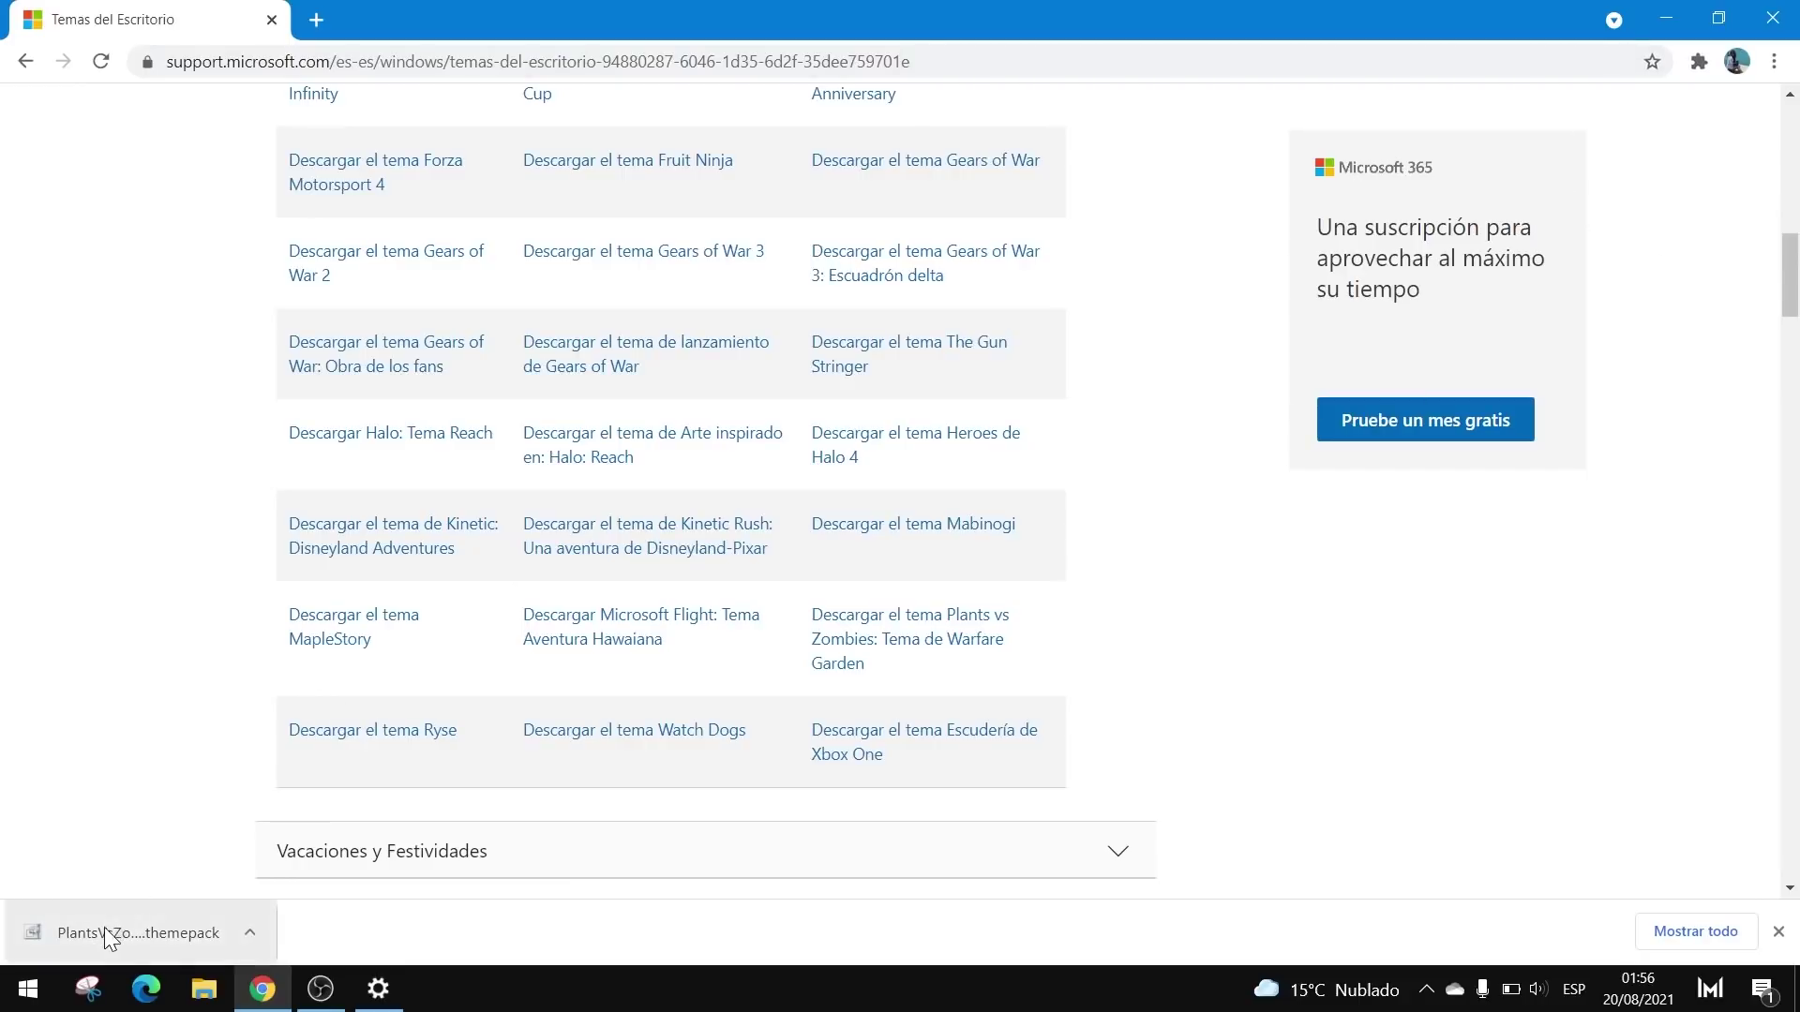
{"action": "left_click", "coordinate": [138, 928]}
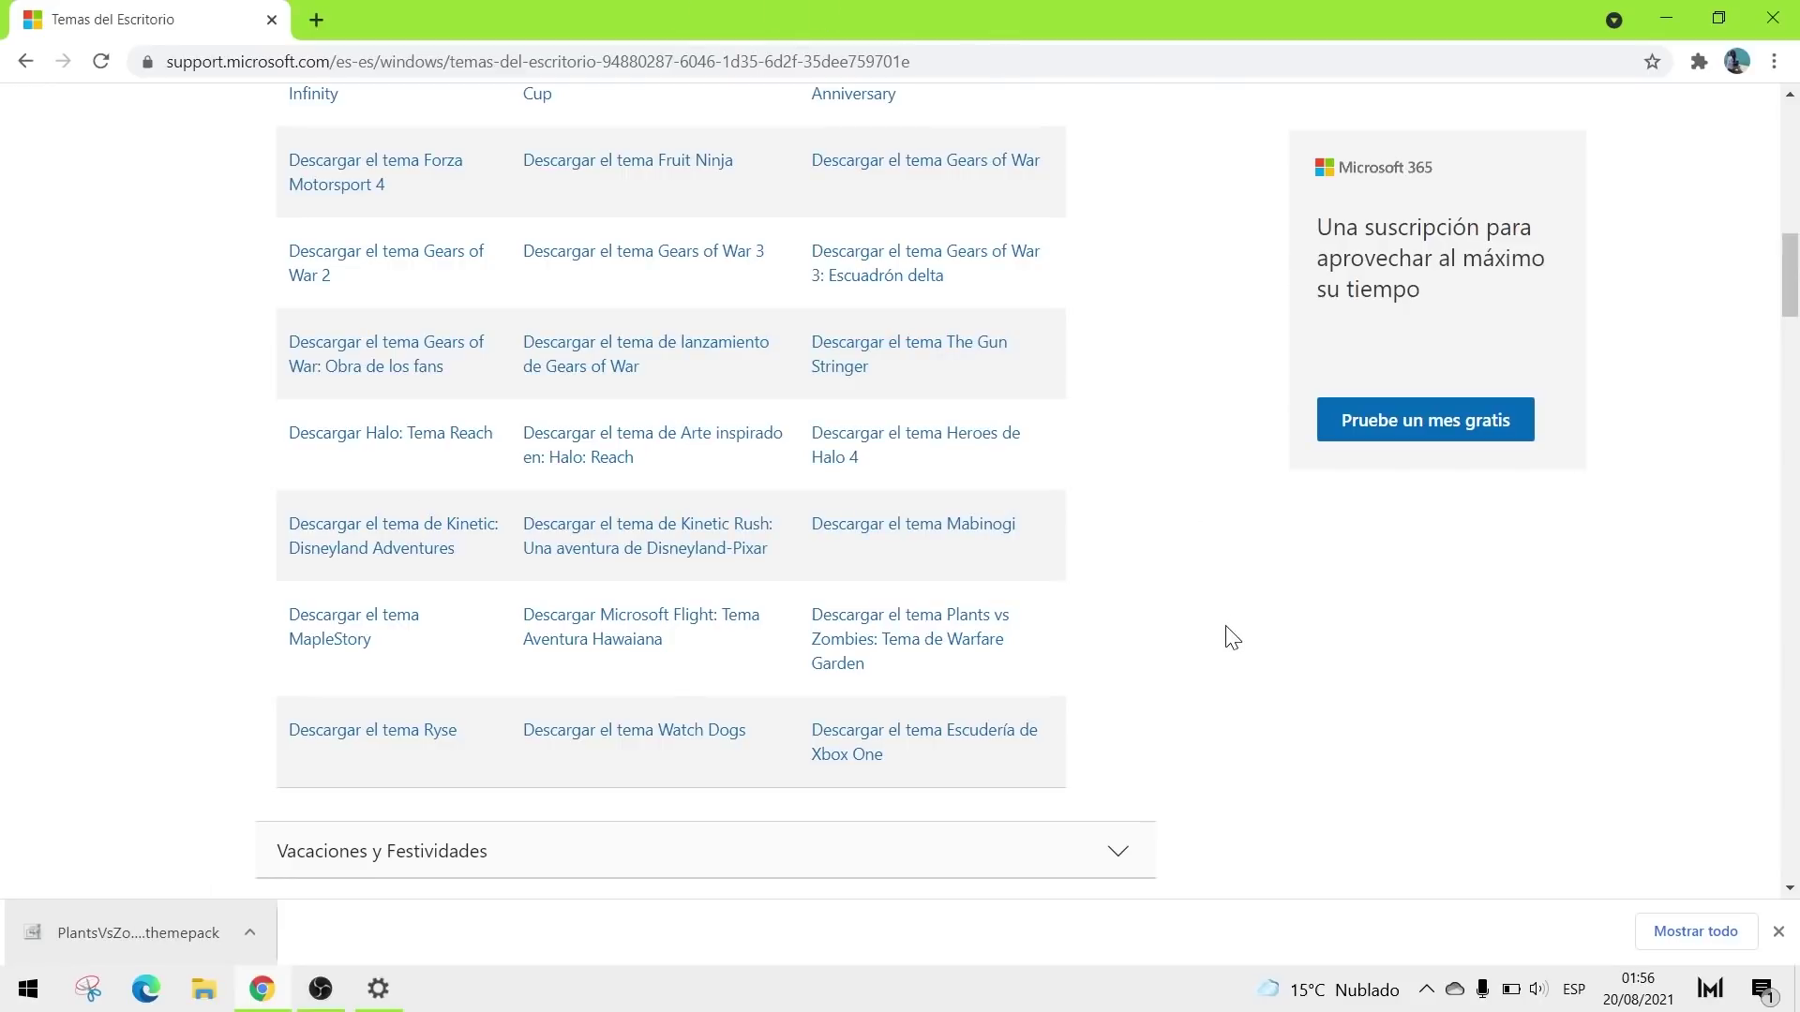
Step: Show the desktop to view the Plants vs Zombies theme, and check the current theme in Configuración
{"action": "key", "text": "super+d"}
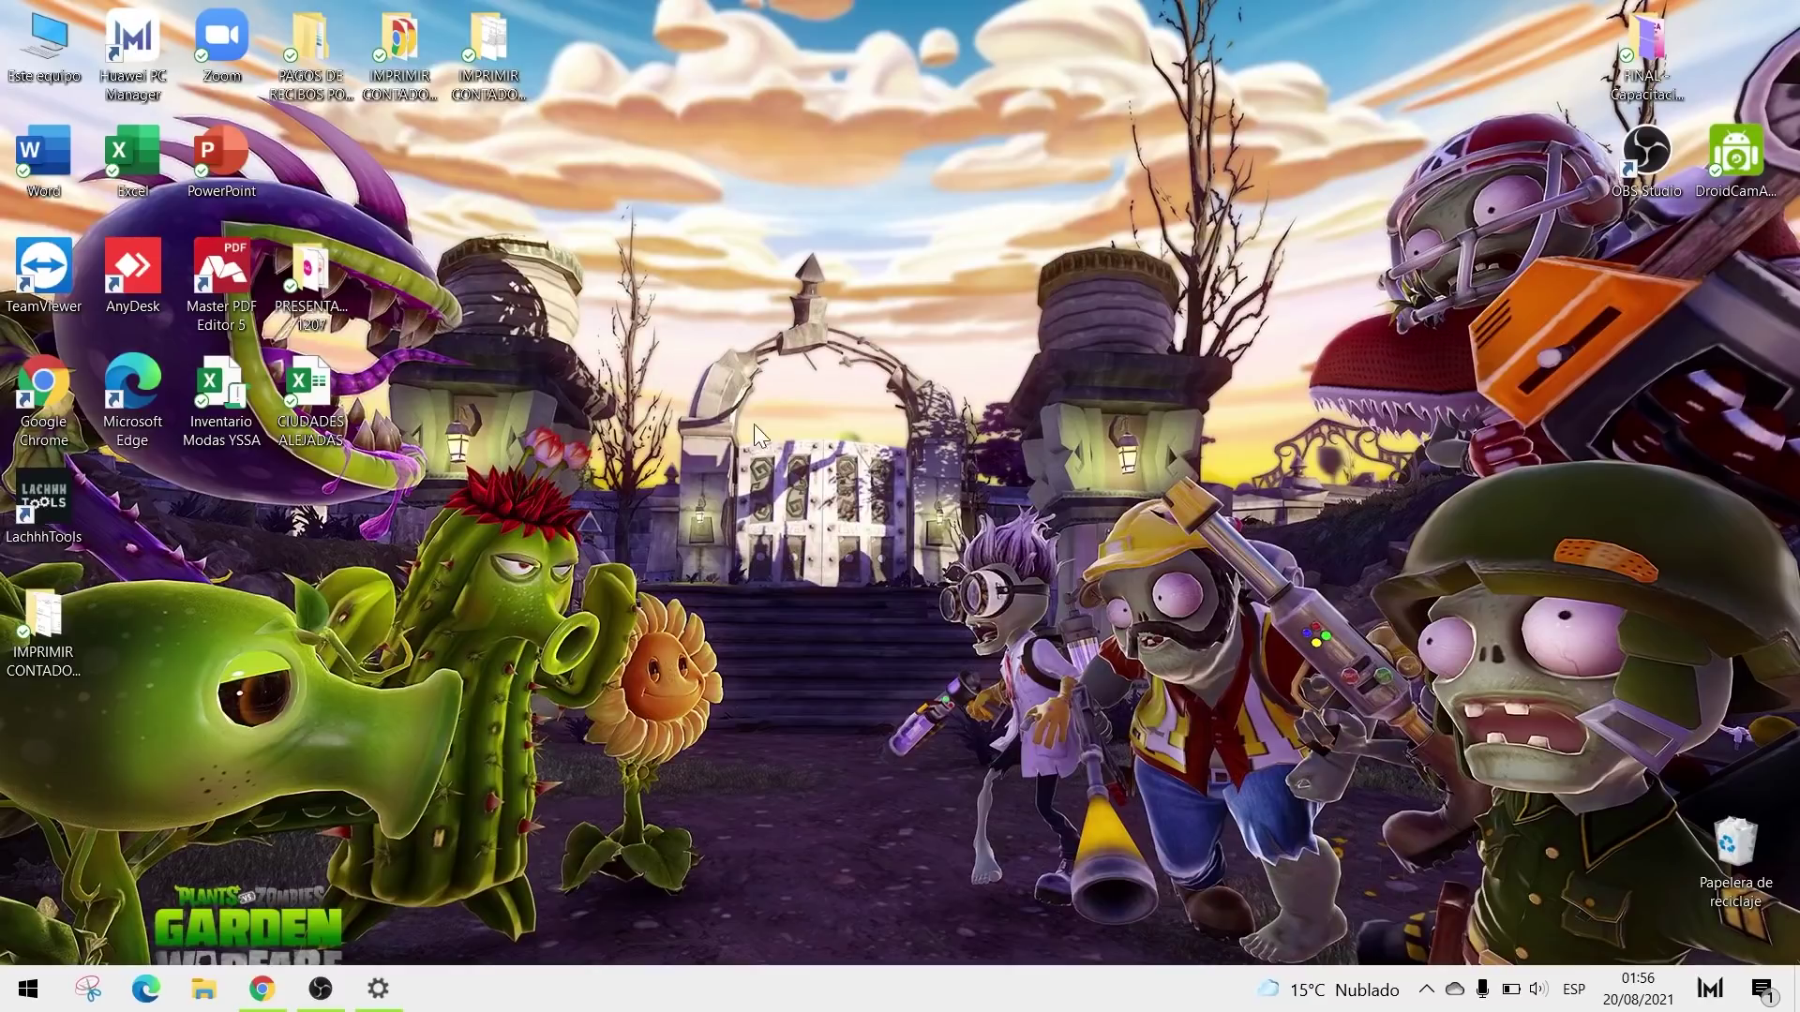
{"action": "left_click", "coordinate": [376, 991]}
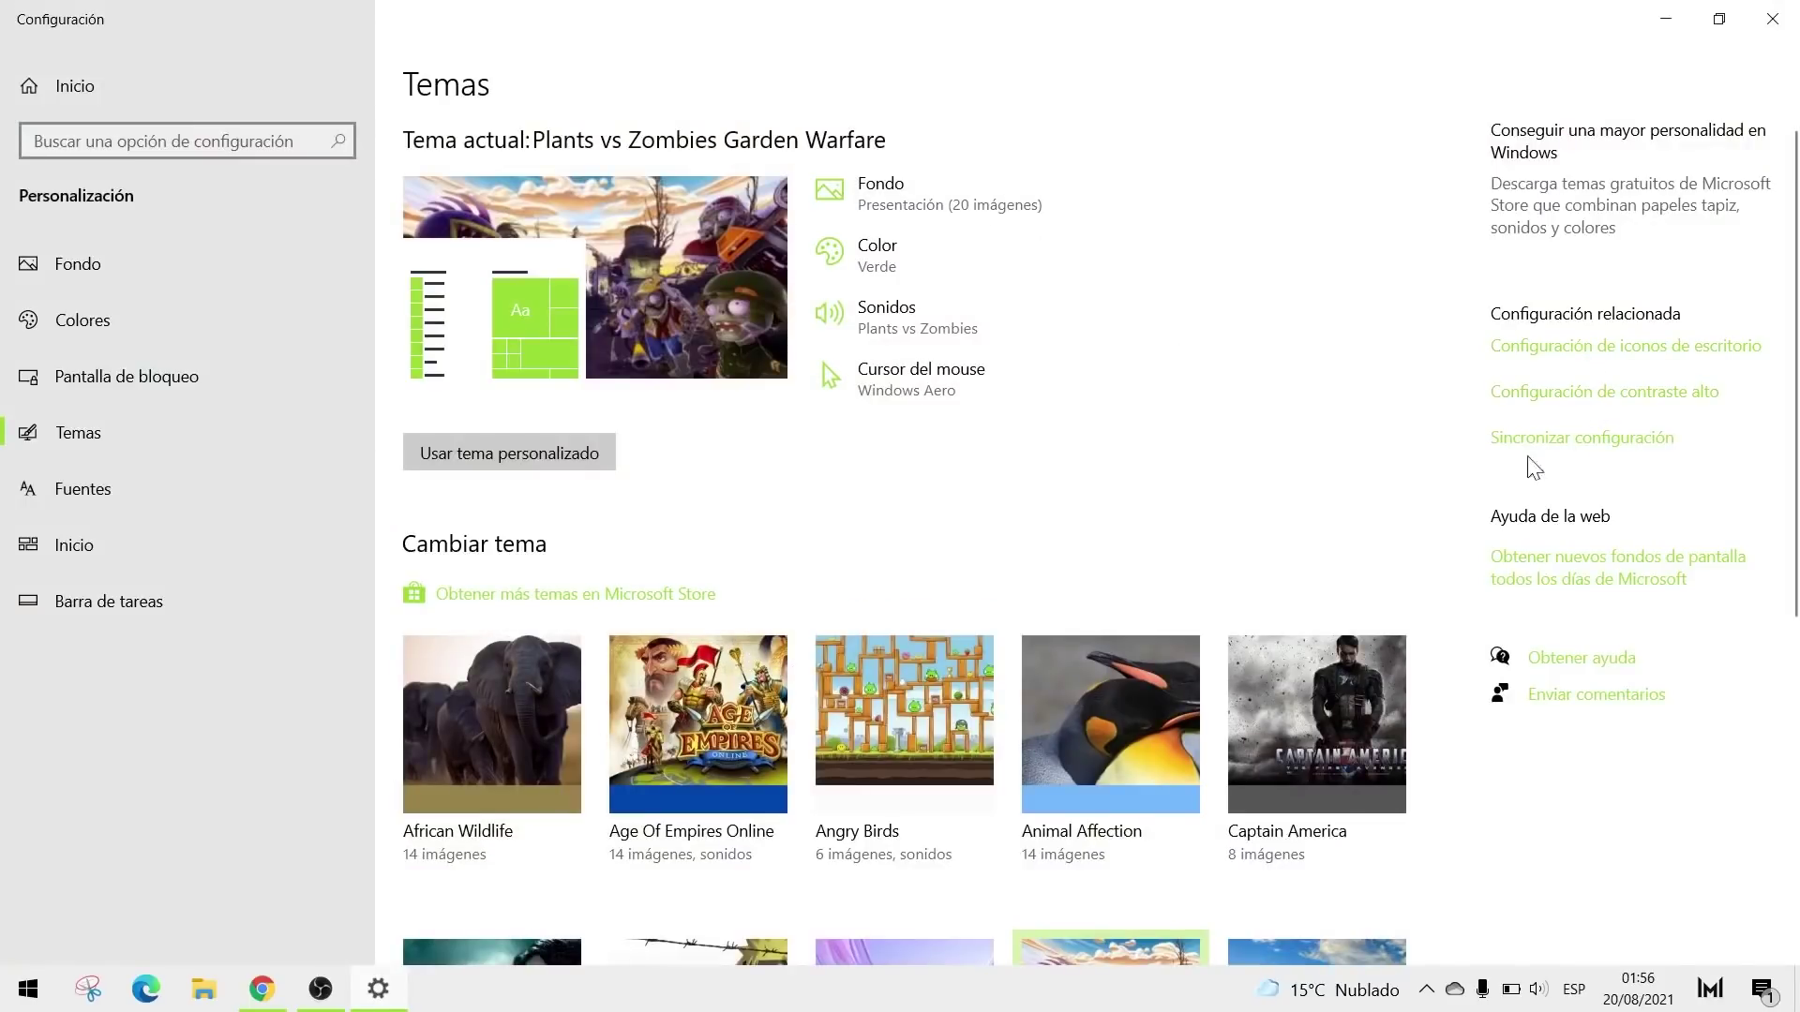
{"action": "scroll", "coordinate": [1125, 338], "scroll_direction": "down", "scroll_amount": 3}
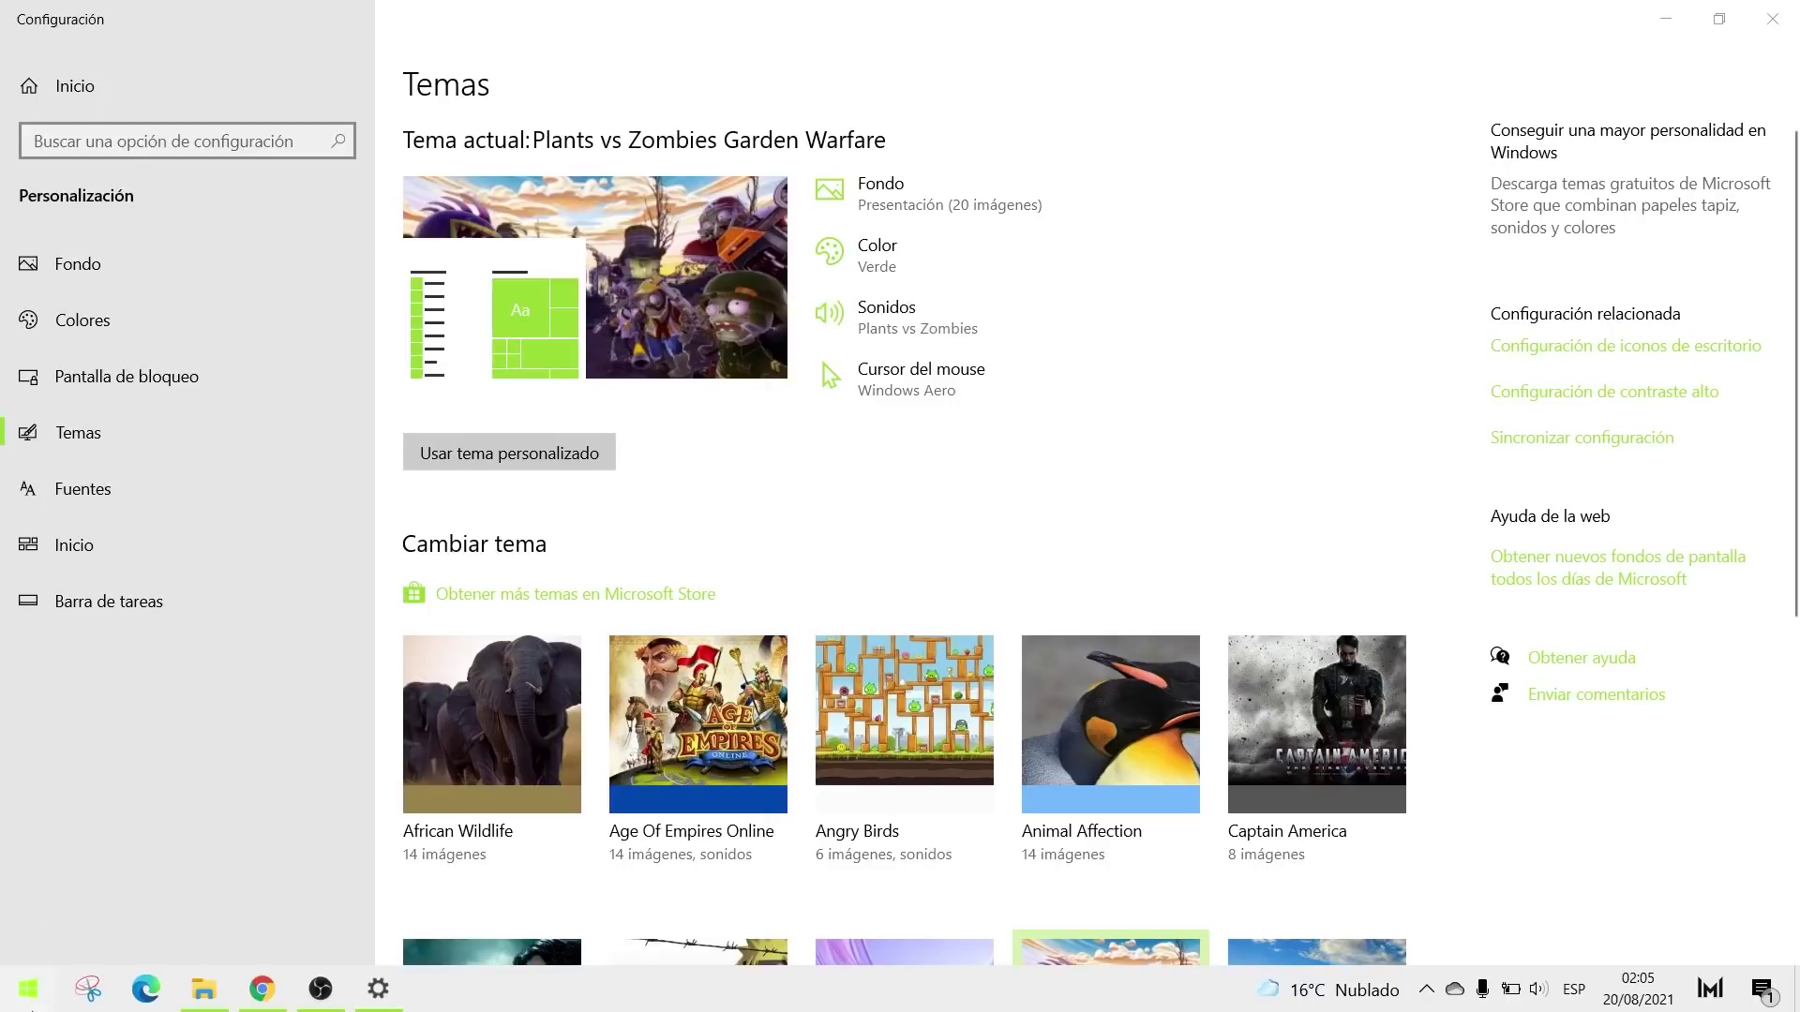
Step: Search Windows for "cambiar", open Cambiar sonidos del sistema and close the resulting Sonido dialog
{"action": "type", "text": "cambiar"}
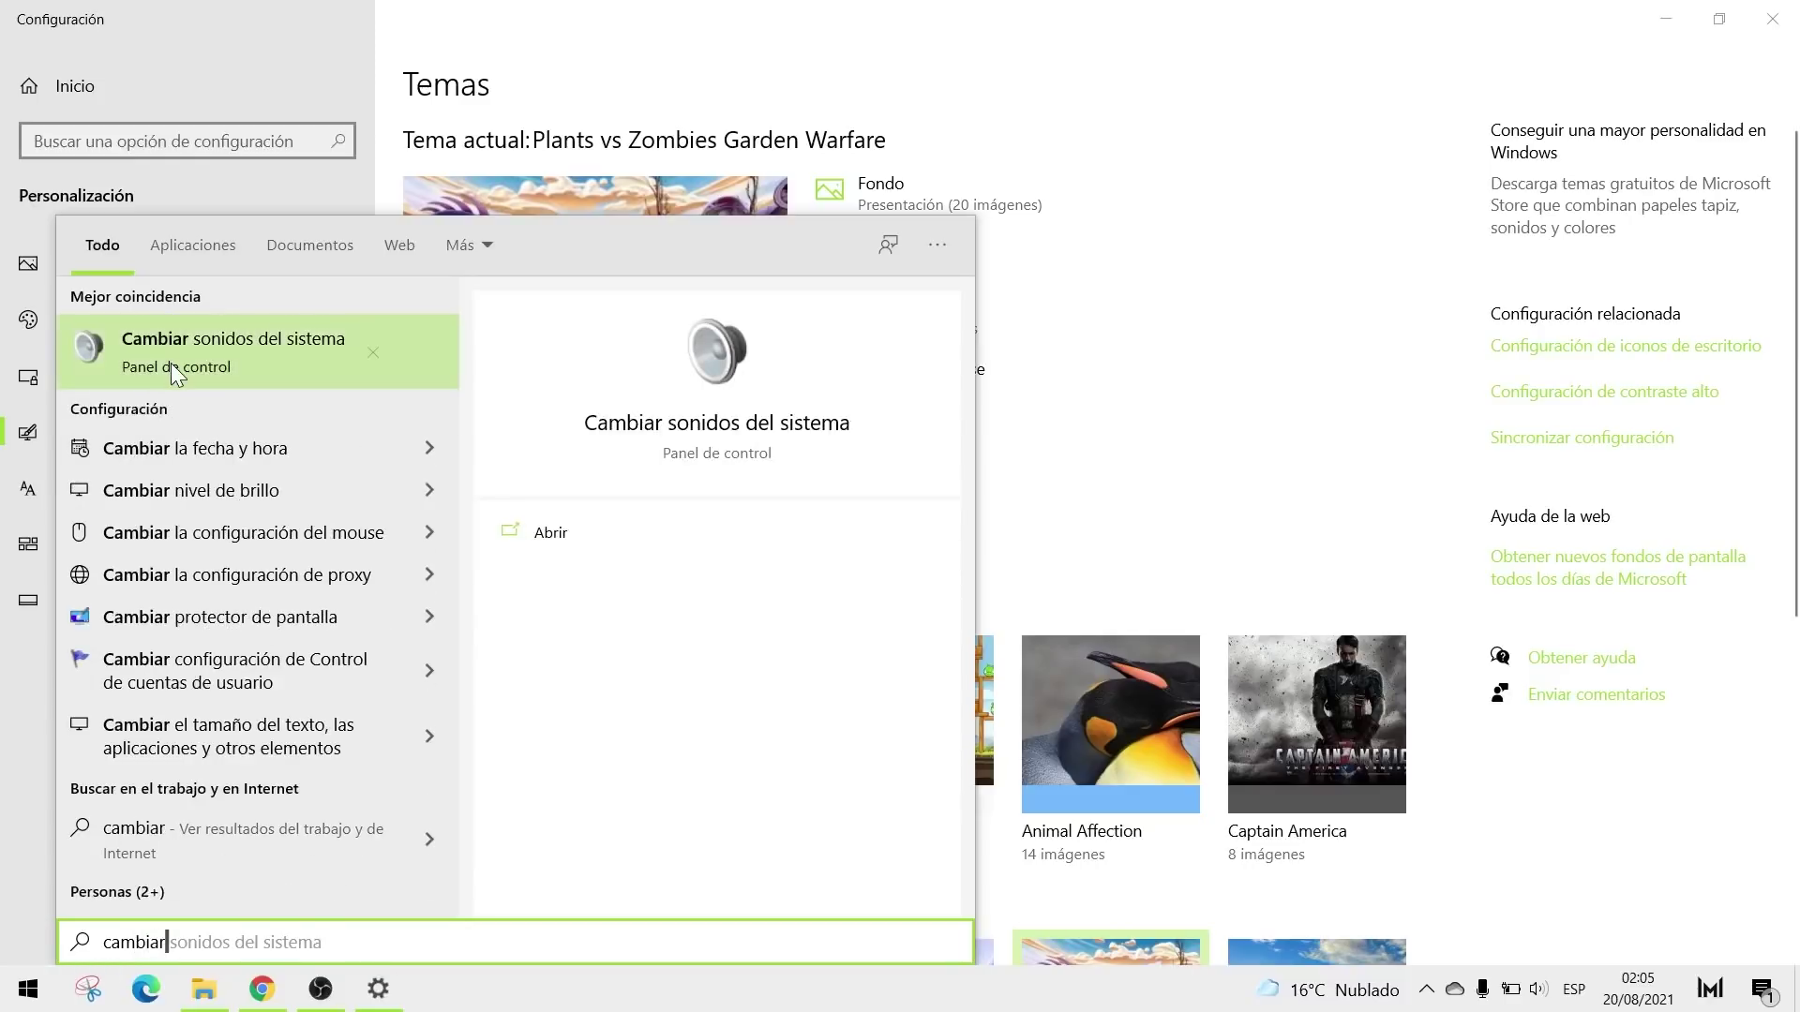
{"action": "left_click", "coordinate": [208, 356]}
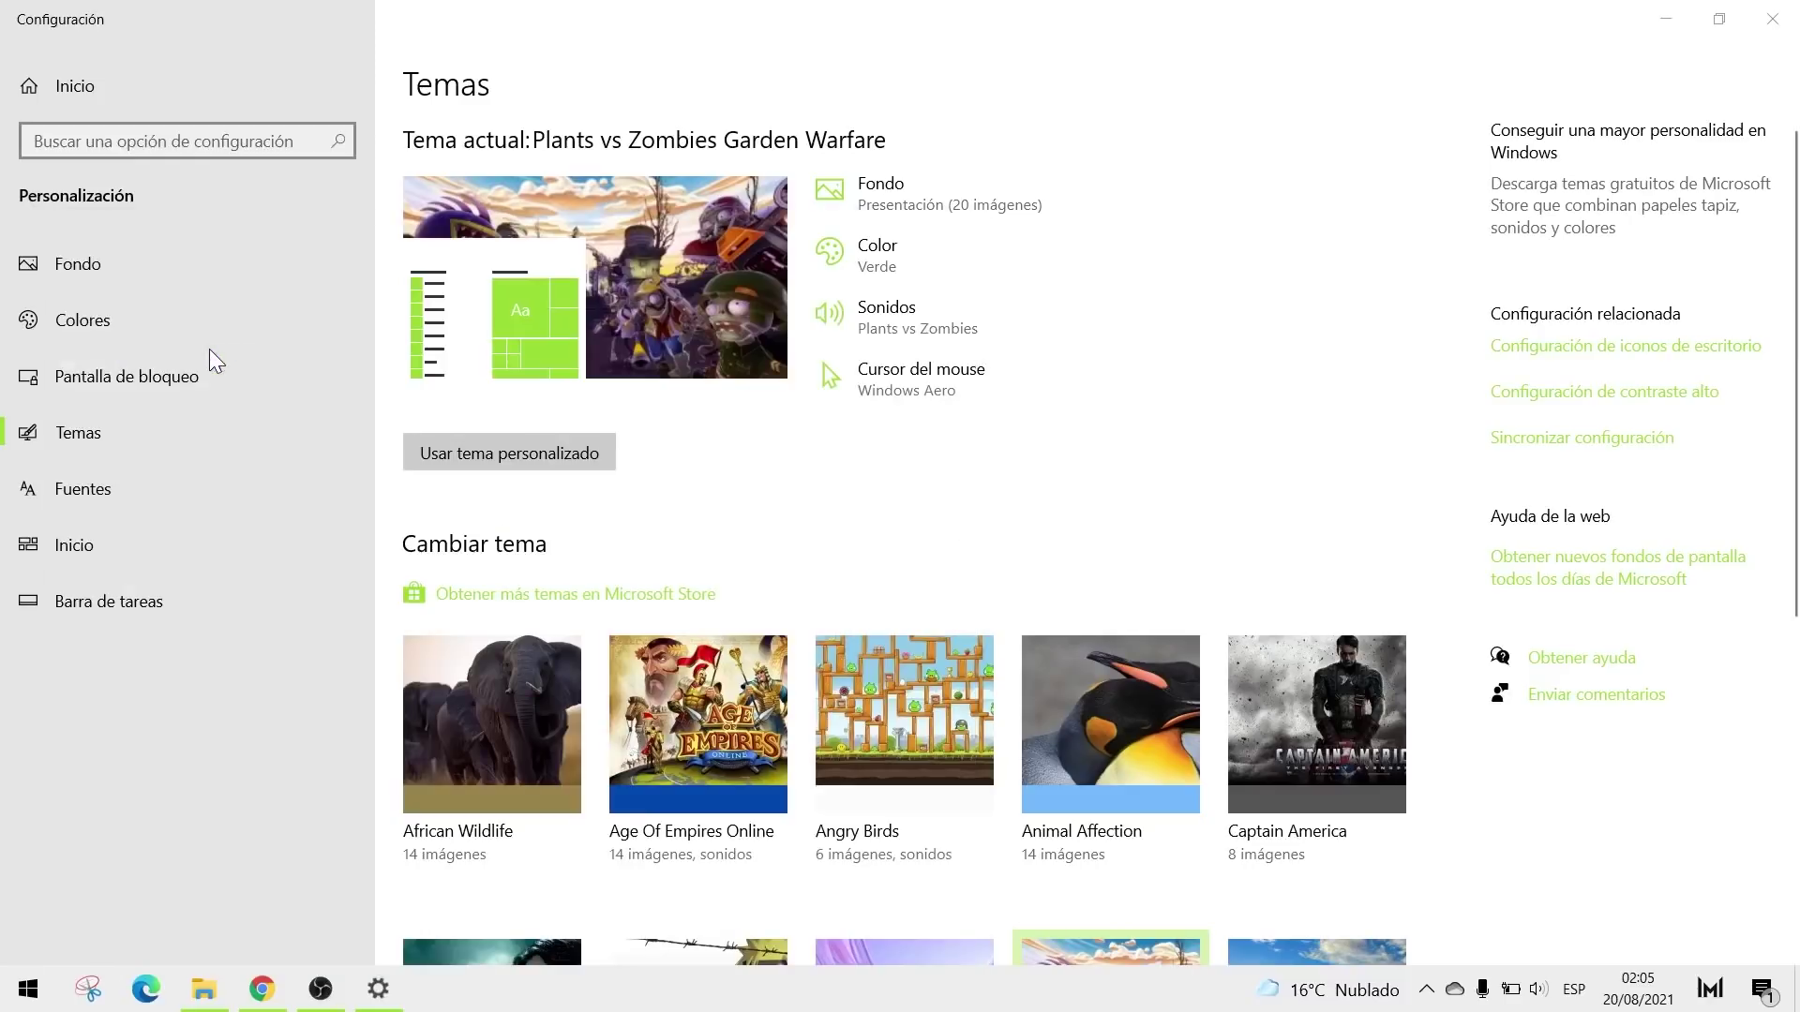
{"action": "left_click_drag", "start_coordinate": [375, 140], "coordinate": [677, 181]}
{"action": "left_click", "coordinate": [859, 180]}
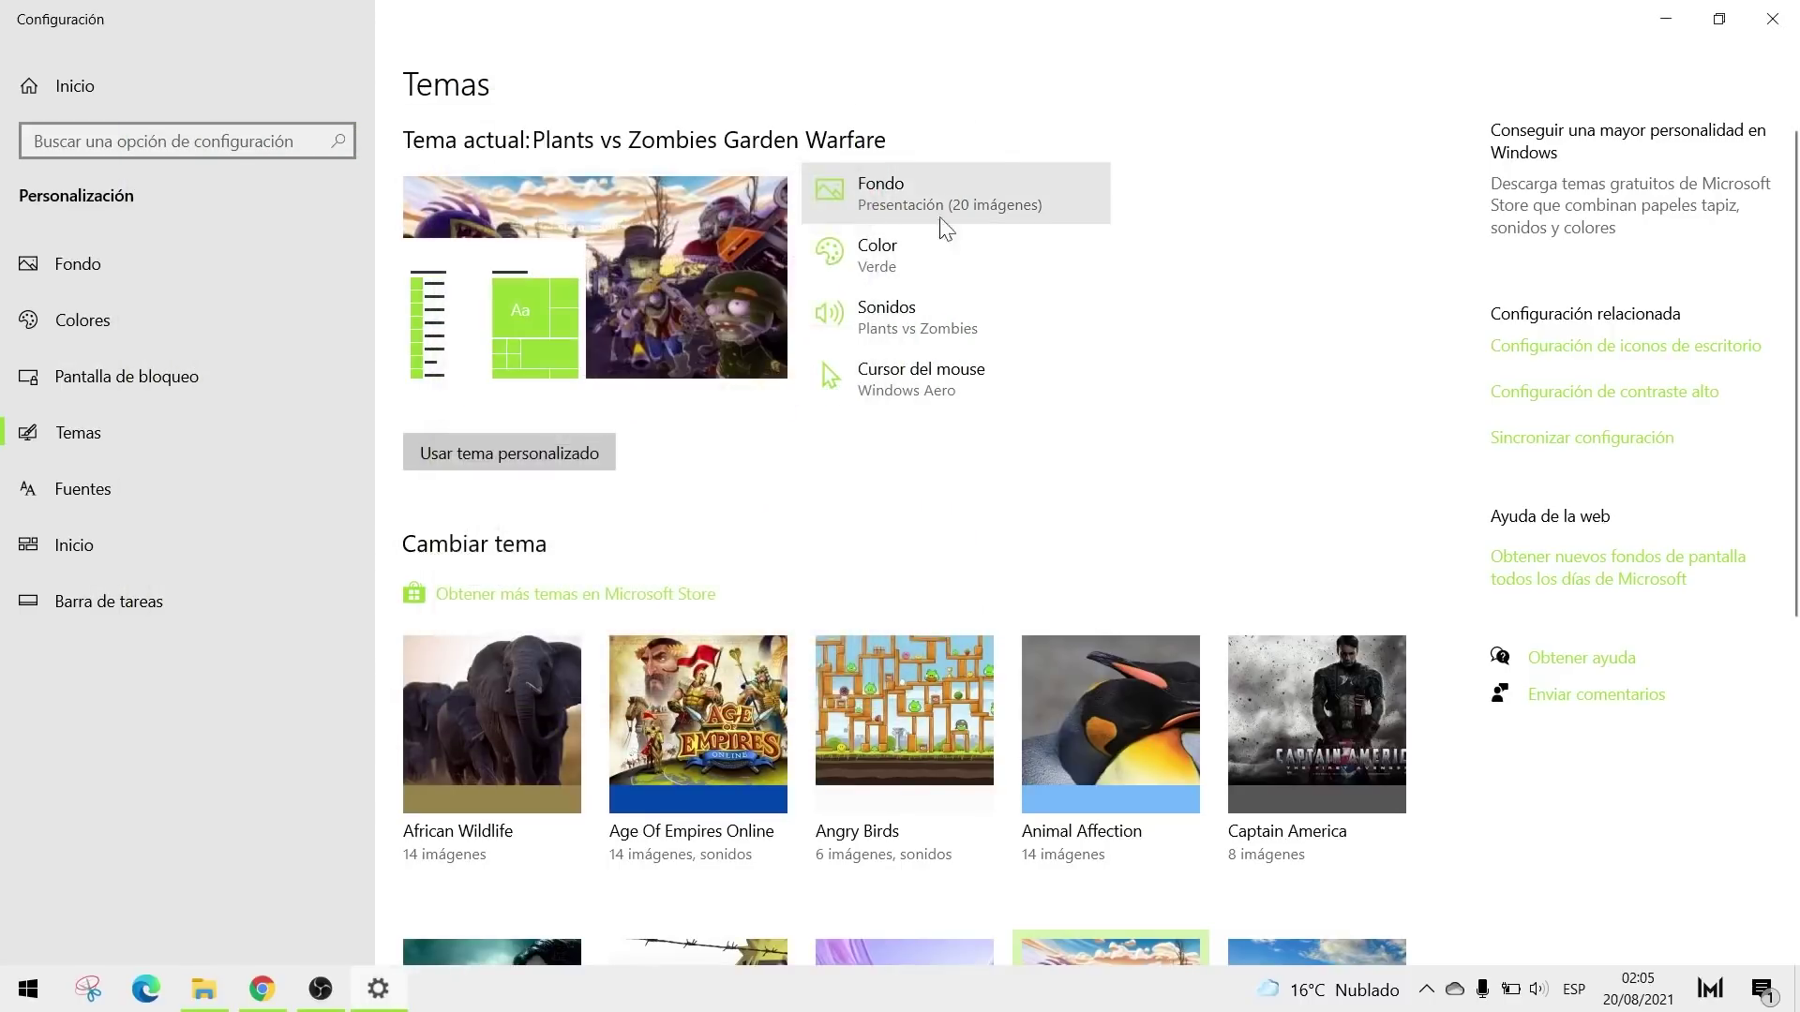
Step: Open the sound settings of the current theme and look through the list of Windows program events
{"action": "left_click", "coordinate": [892, 318]}
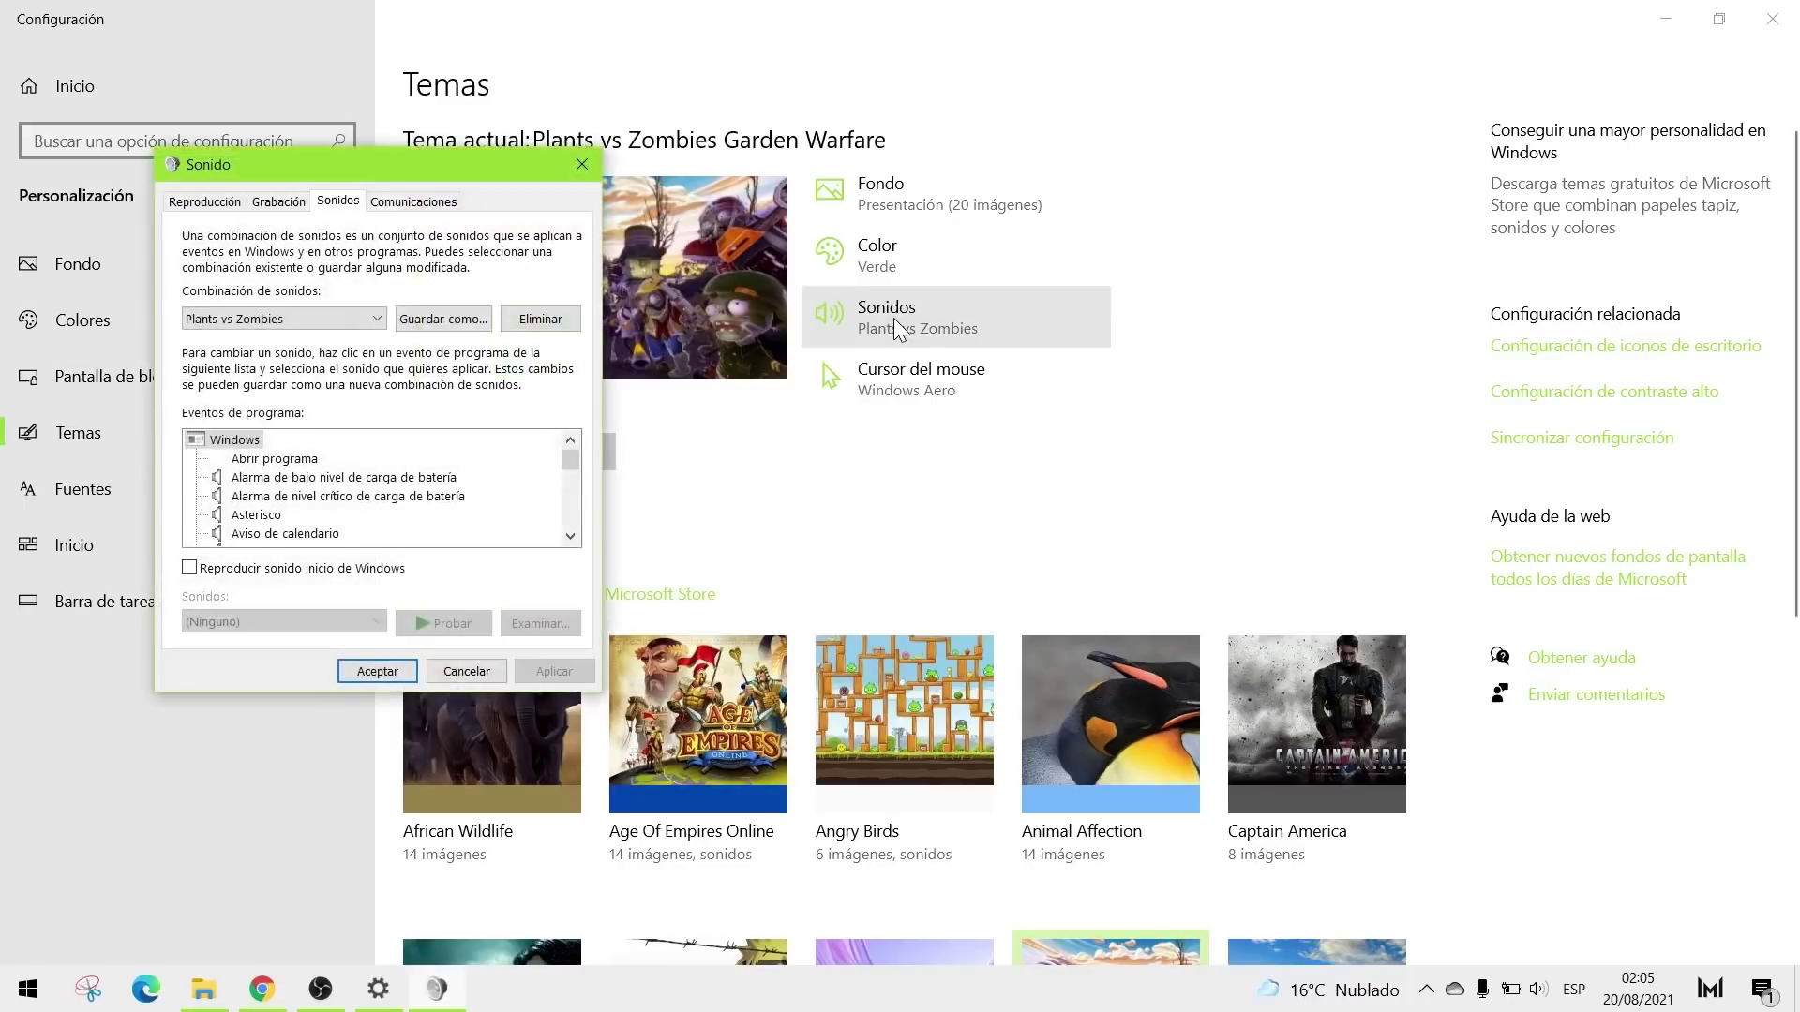
{"action": "left_click_drag", "start_coordinate": [462, 167], "coordinate": [925, 138]}
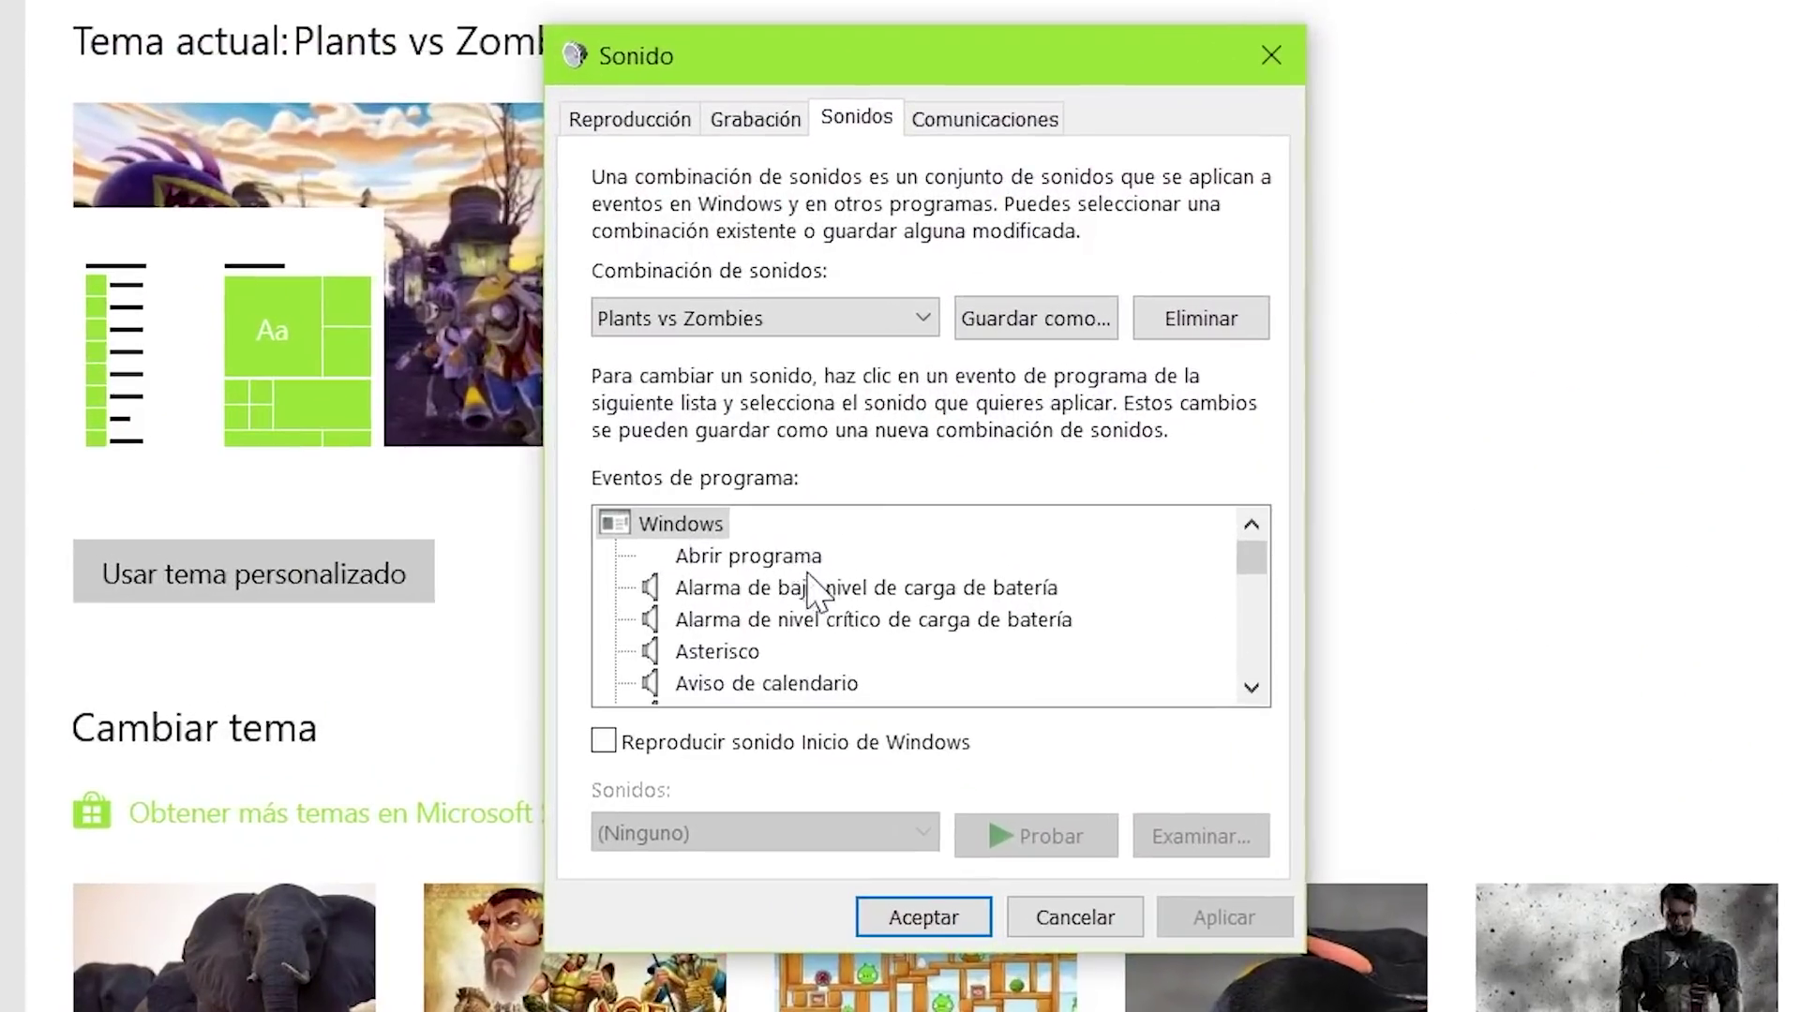
{"action": "scroll", "coordinate": [837, 459], "scroll_direction": "down", "scroll_amount": 7}
{"action": "scroll", "coordinate": [823, 595], "scroll_direction": "down", "scroll_amount": 5}
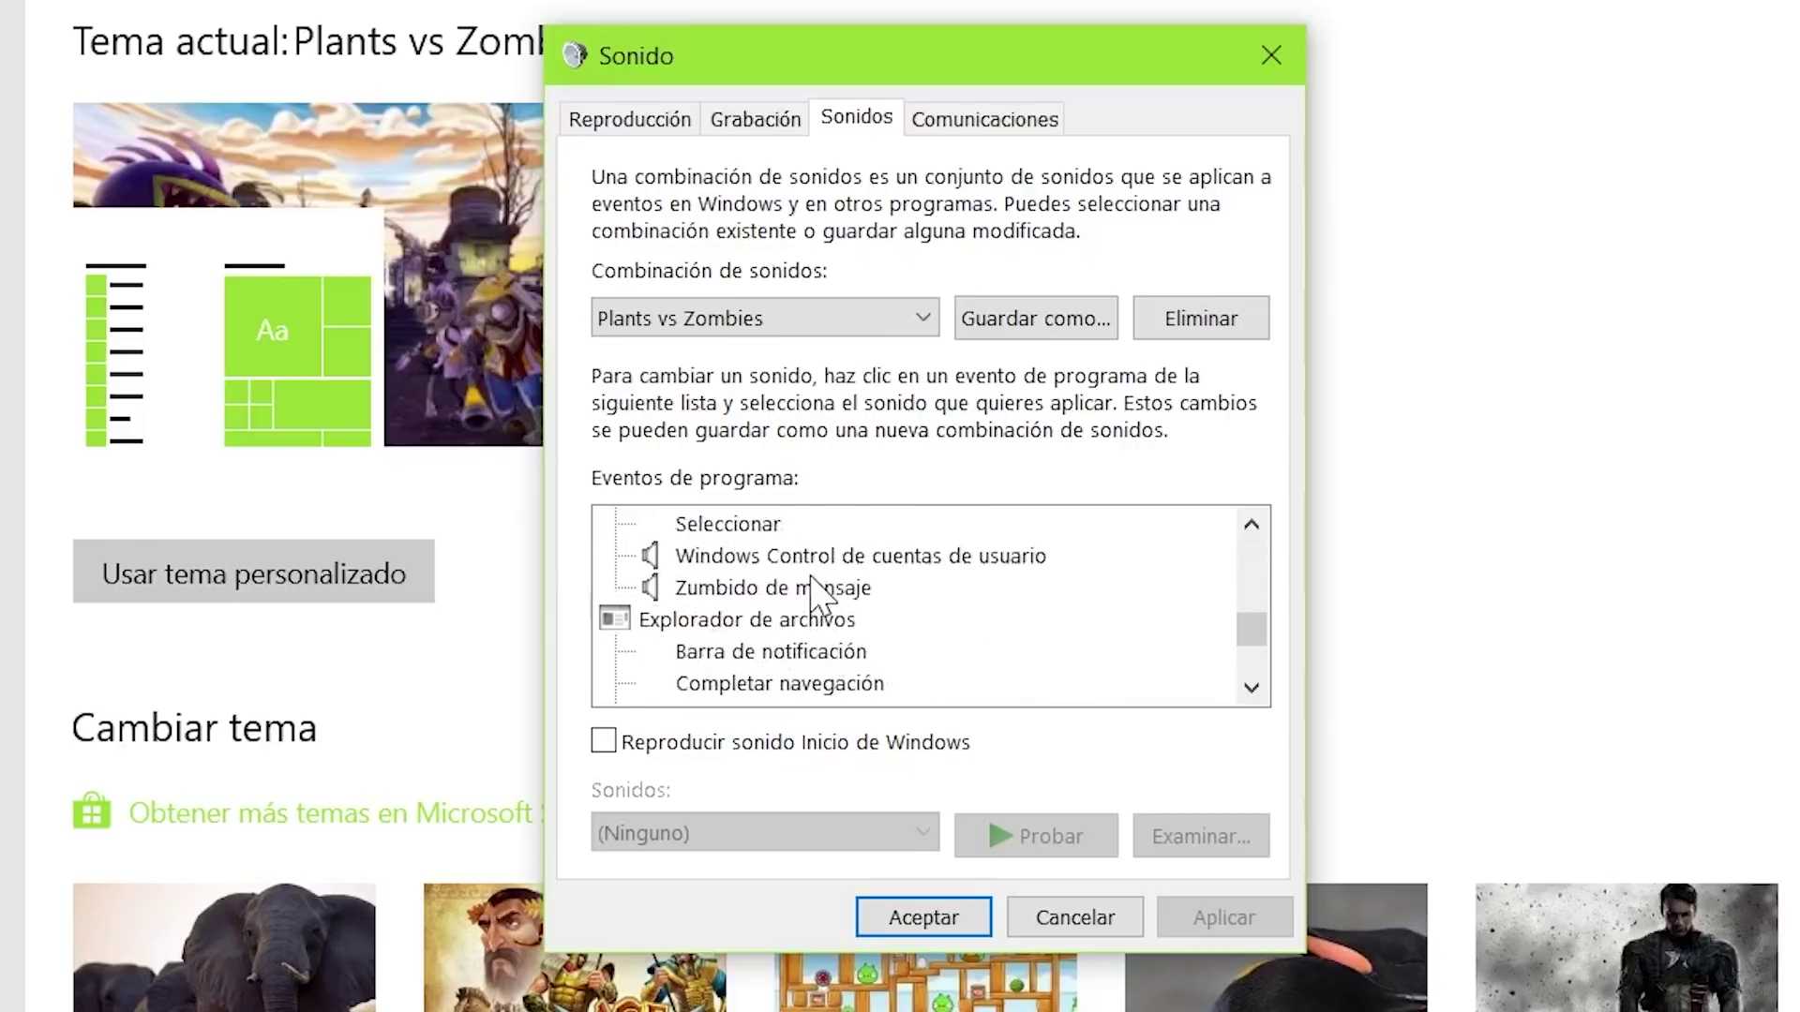
{"action": "scroll", "coordinate": [822, 595], "scroll_direction": "up", "scroll_amount": 1}
{"action": "scroll", "coordinate": [732, 591], "scroll_direction": "up", "scroll_amount": 5}
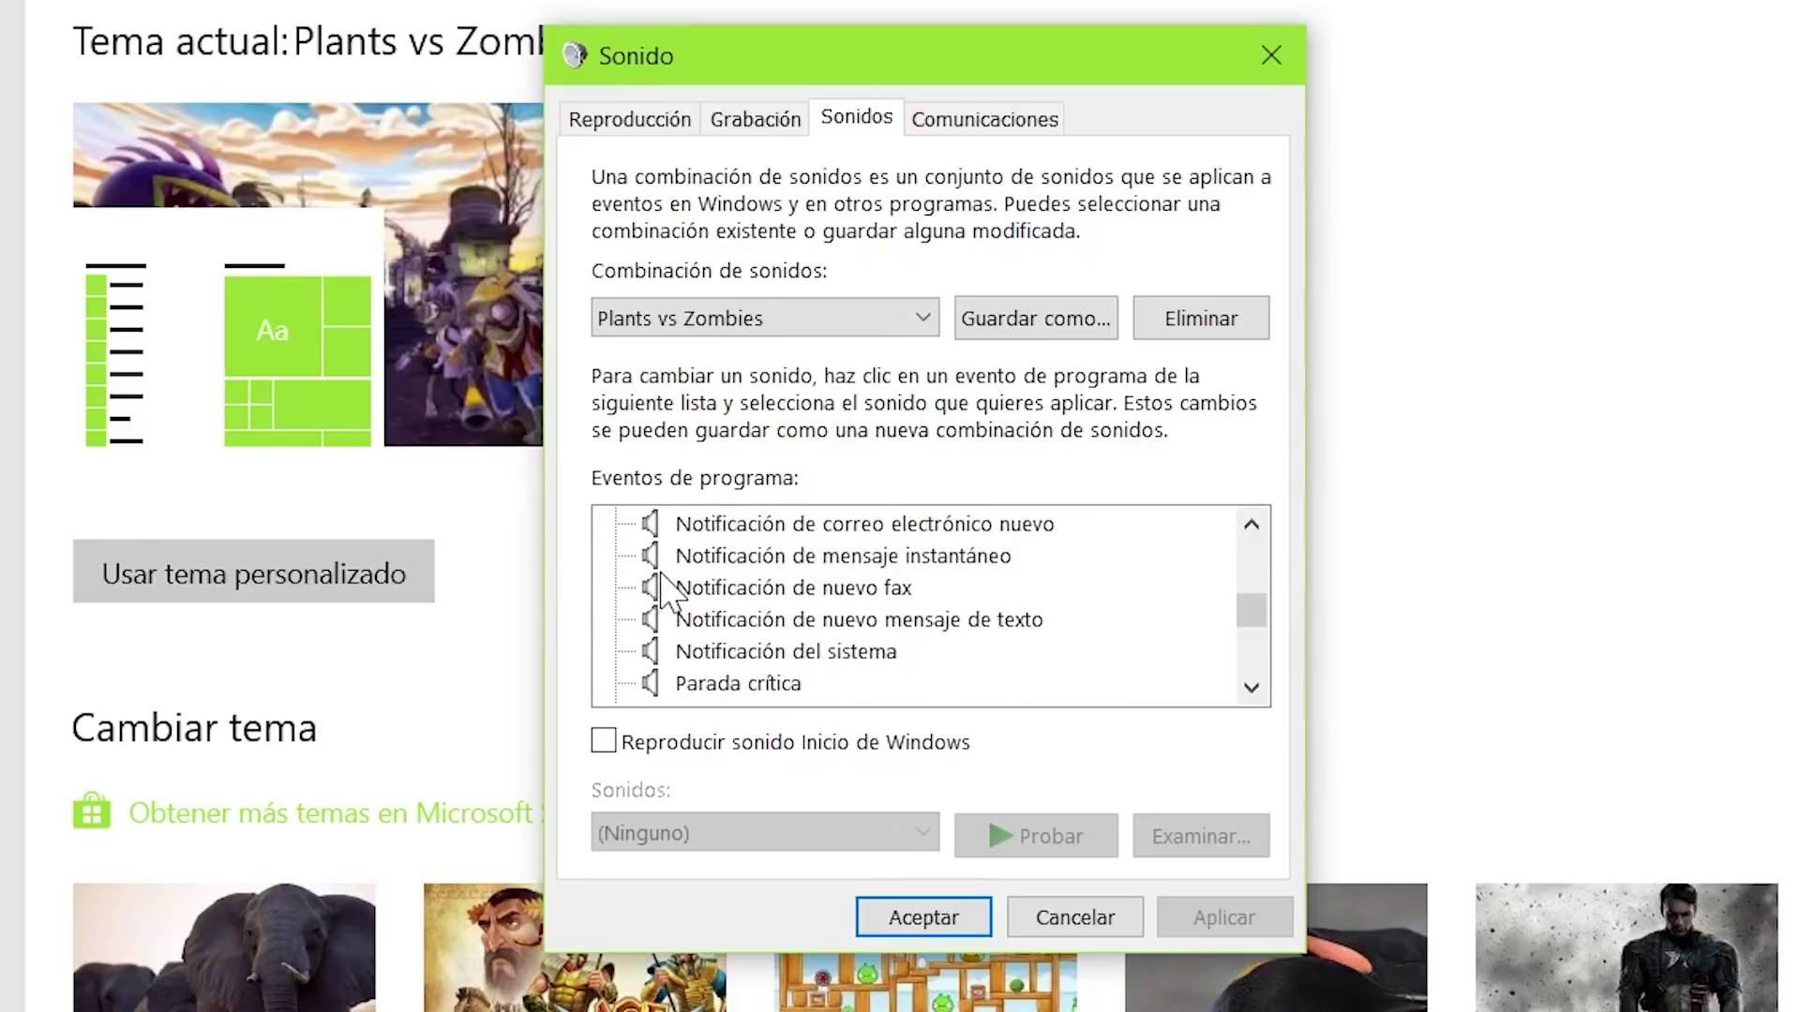
{"action": "scroll", "coordinate": [668, 600], "scroll_direction": "up", "scroll_amount": 1}
{"action": "scroll", "coordinate": [668, 600], "scroll_direction": "up", "scroll_amount": 6}
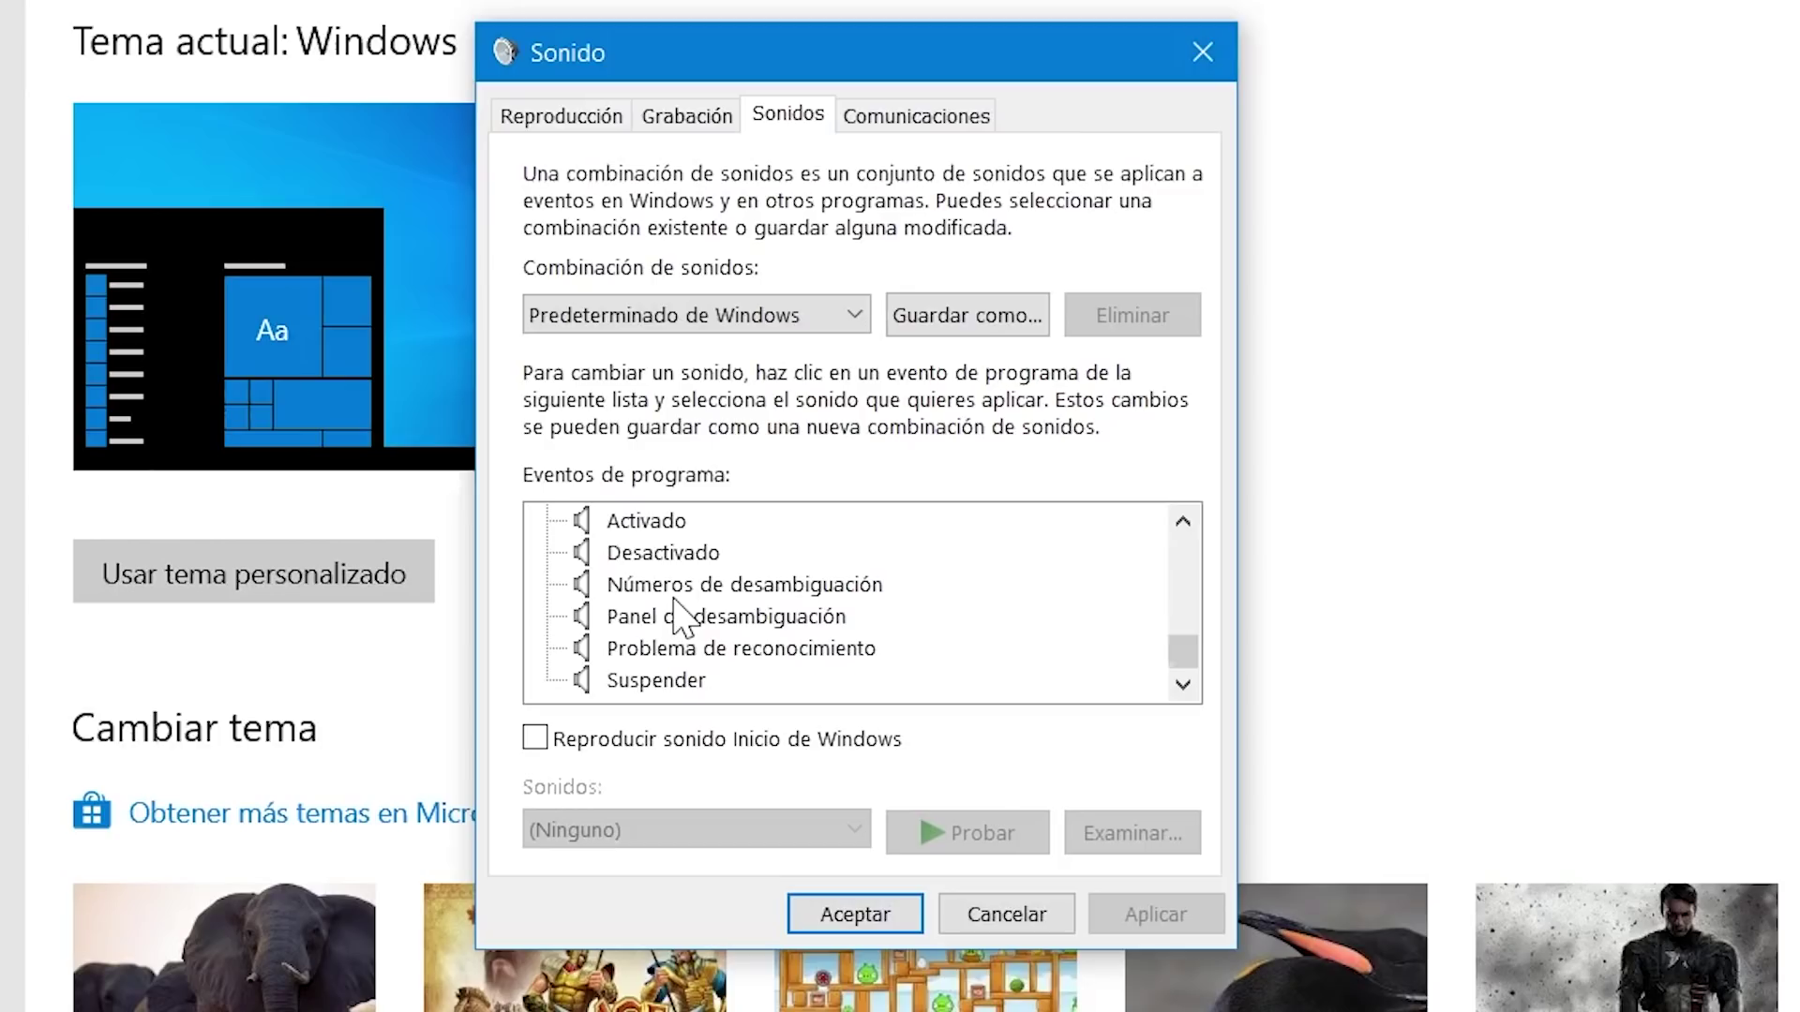
{"action": "scroll", "coordinate": [674, 600], "scroll_direction": "up", "scroll_amount": 15}
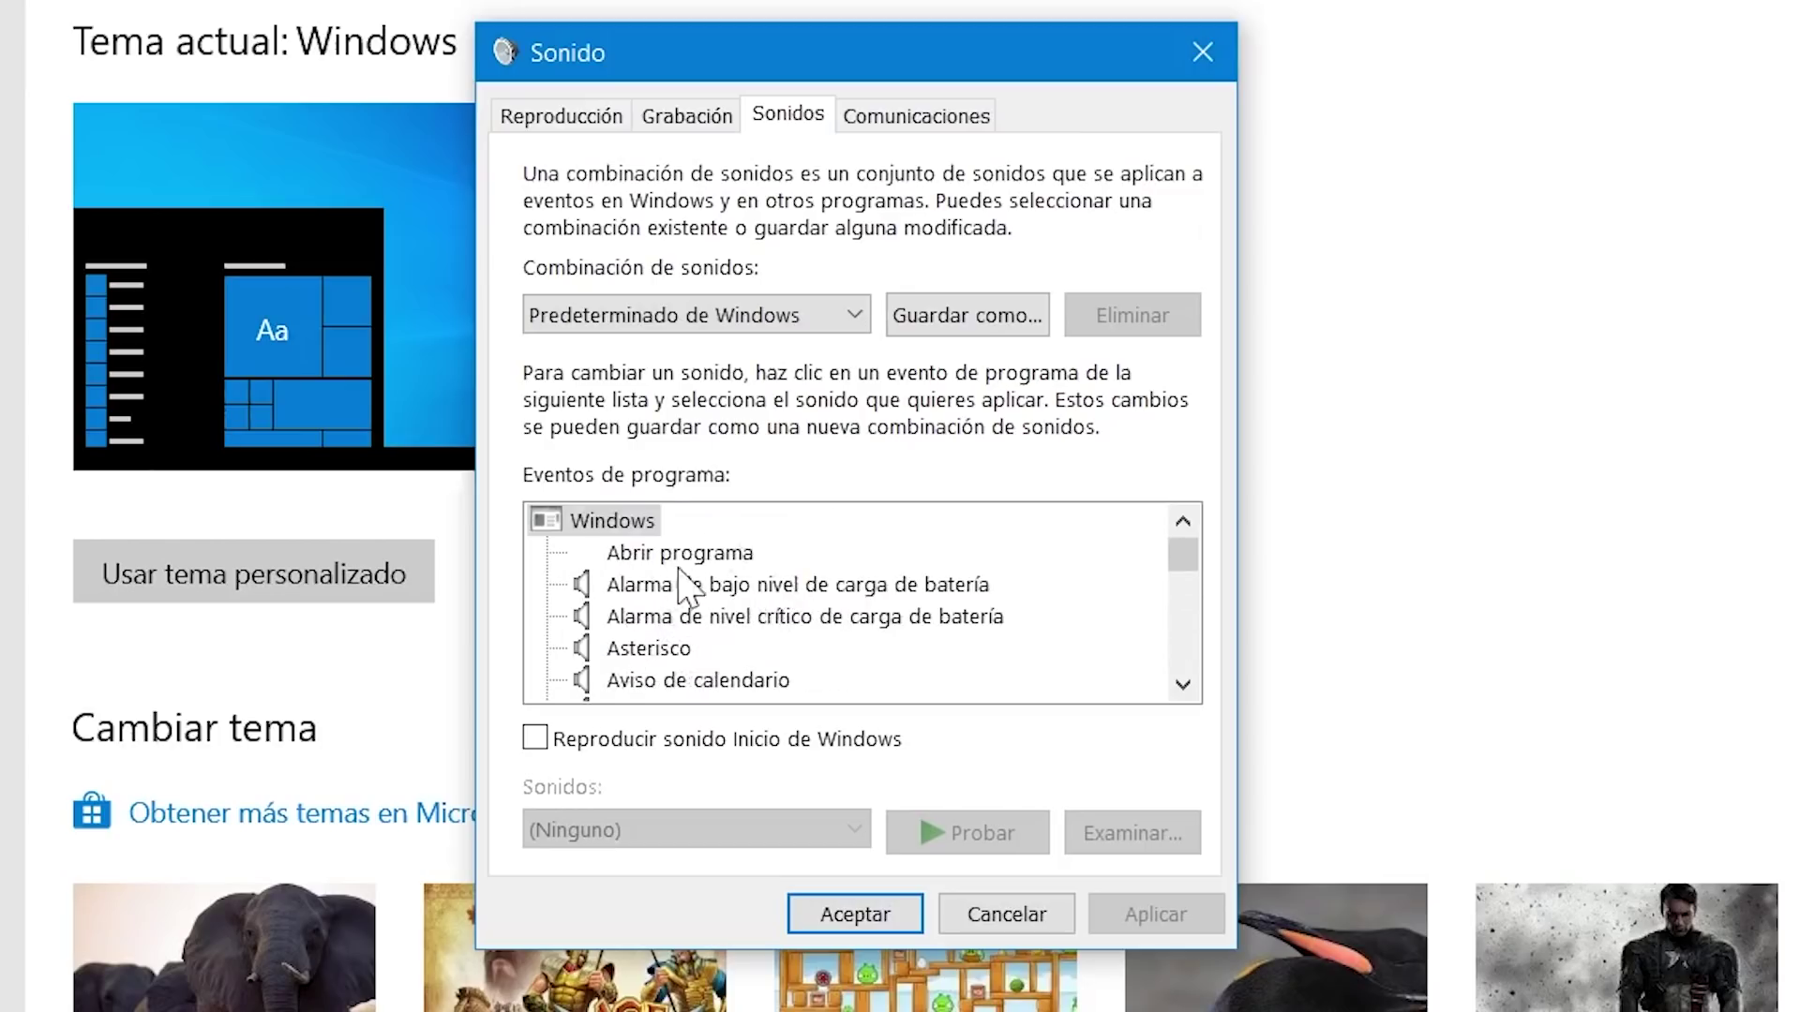
Step: Assign the Windows Globo de texto sound to the Abrir programa event and play it as a test
{"action": "left_click", "coordinate": [643, 553]}
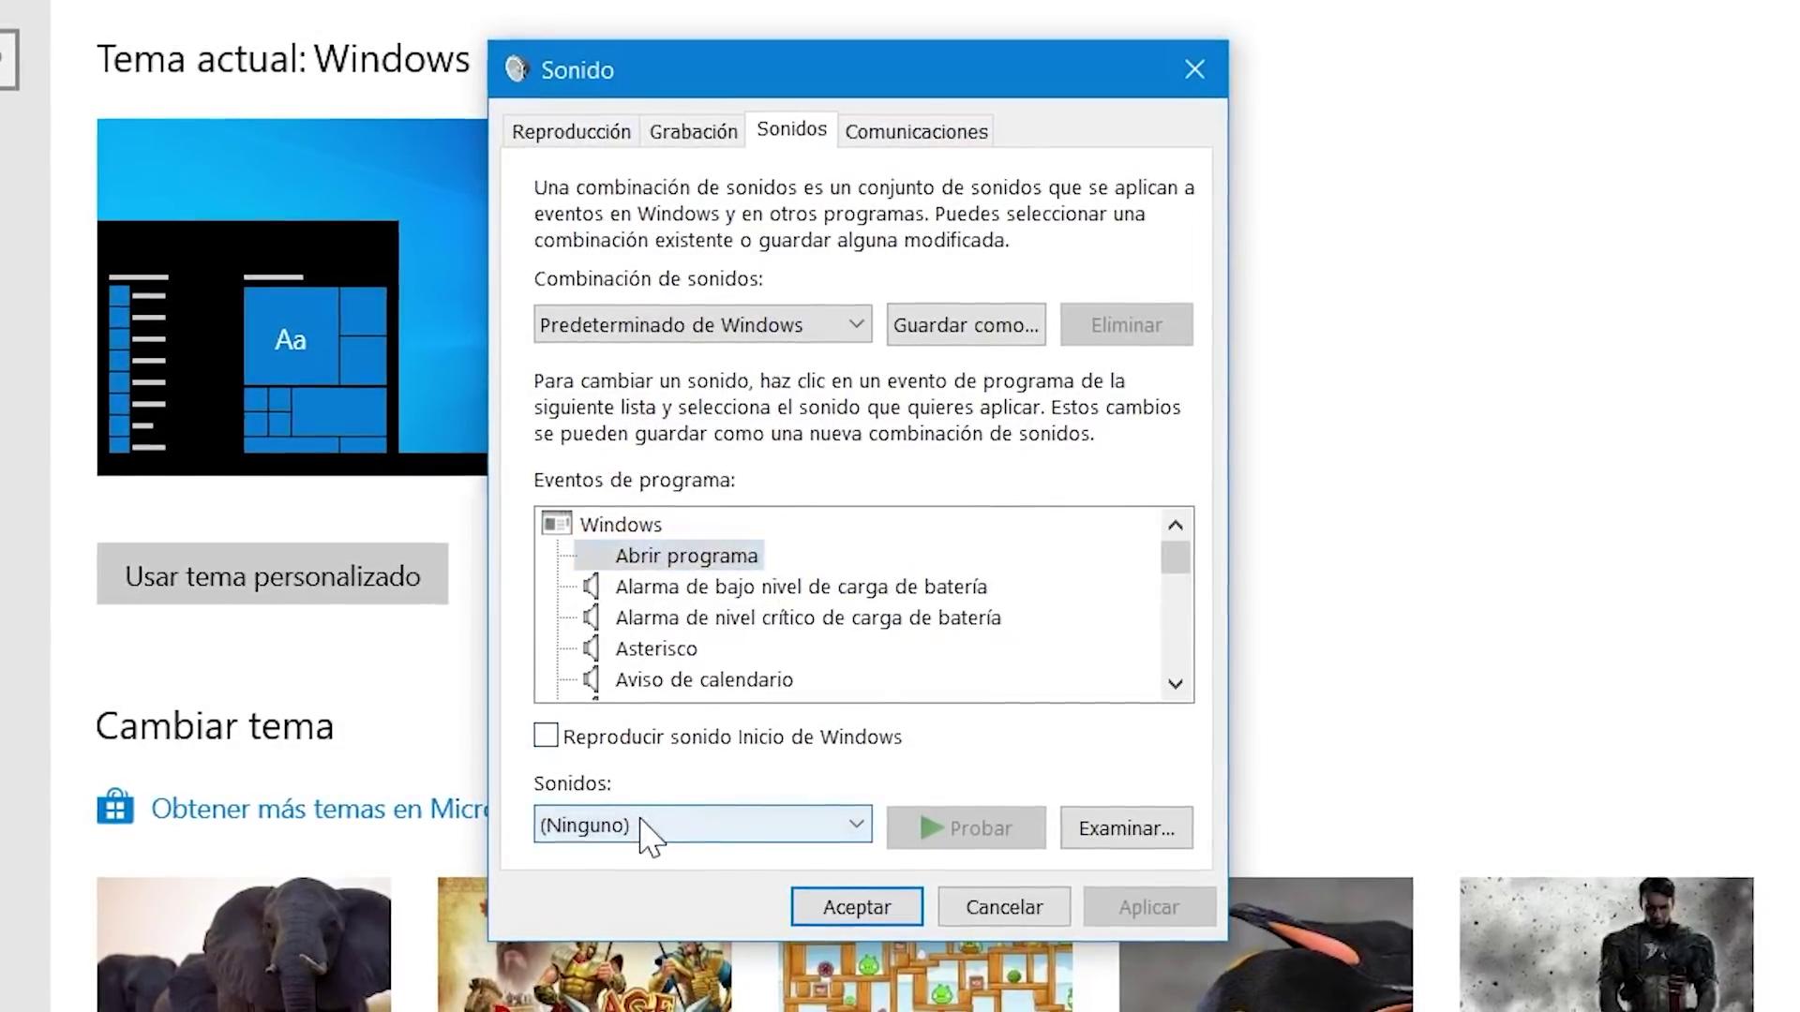
{"action": "left_click", "coordinate": [647, 827]}
{"action": "left_click_drag", "start_coordinate": [864, 120], "coordinate": [860, 553]}
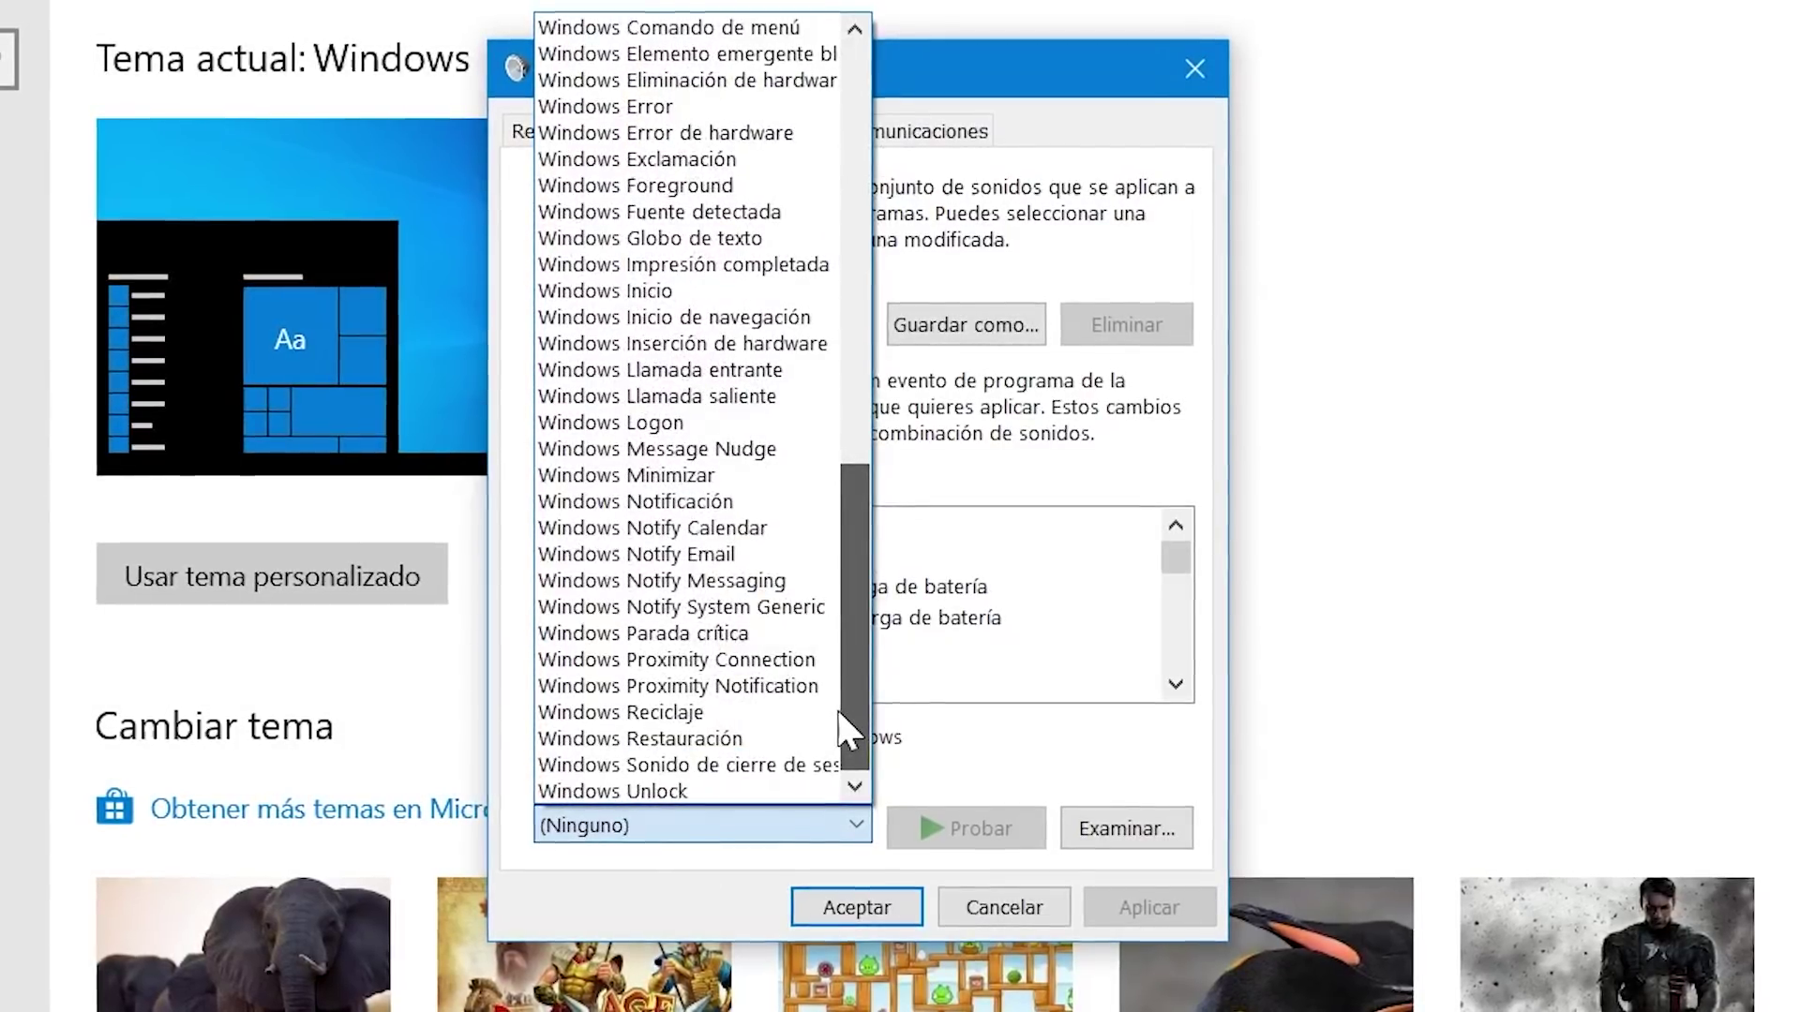
{"action": "scroll", "coordinate": [843, 723], "scroll_direction": "up", "scroll_amount": 2}
{"action": "left_click", "coordinate": [916, 491]}
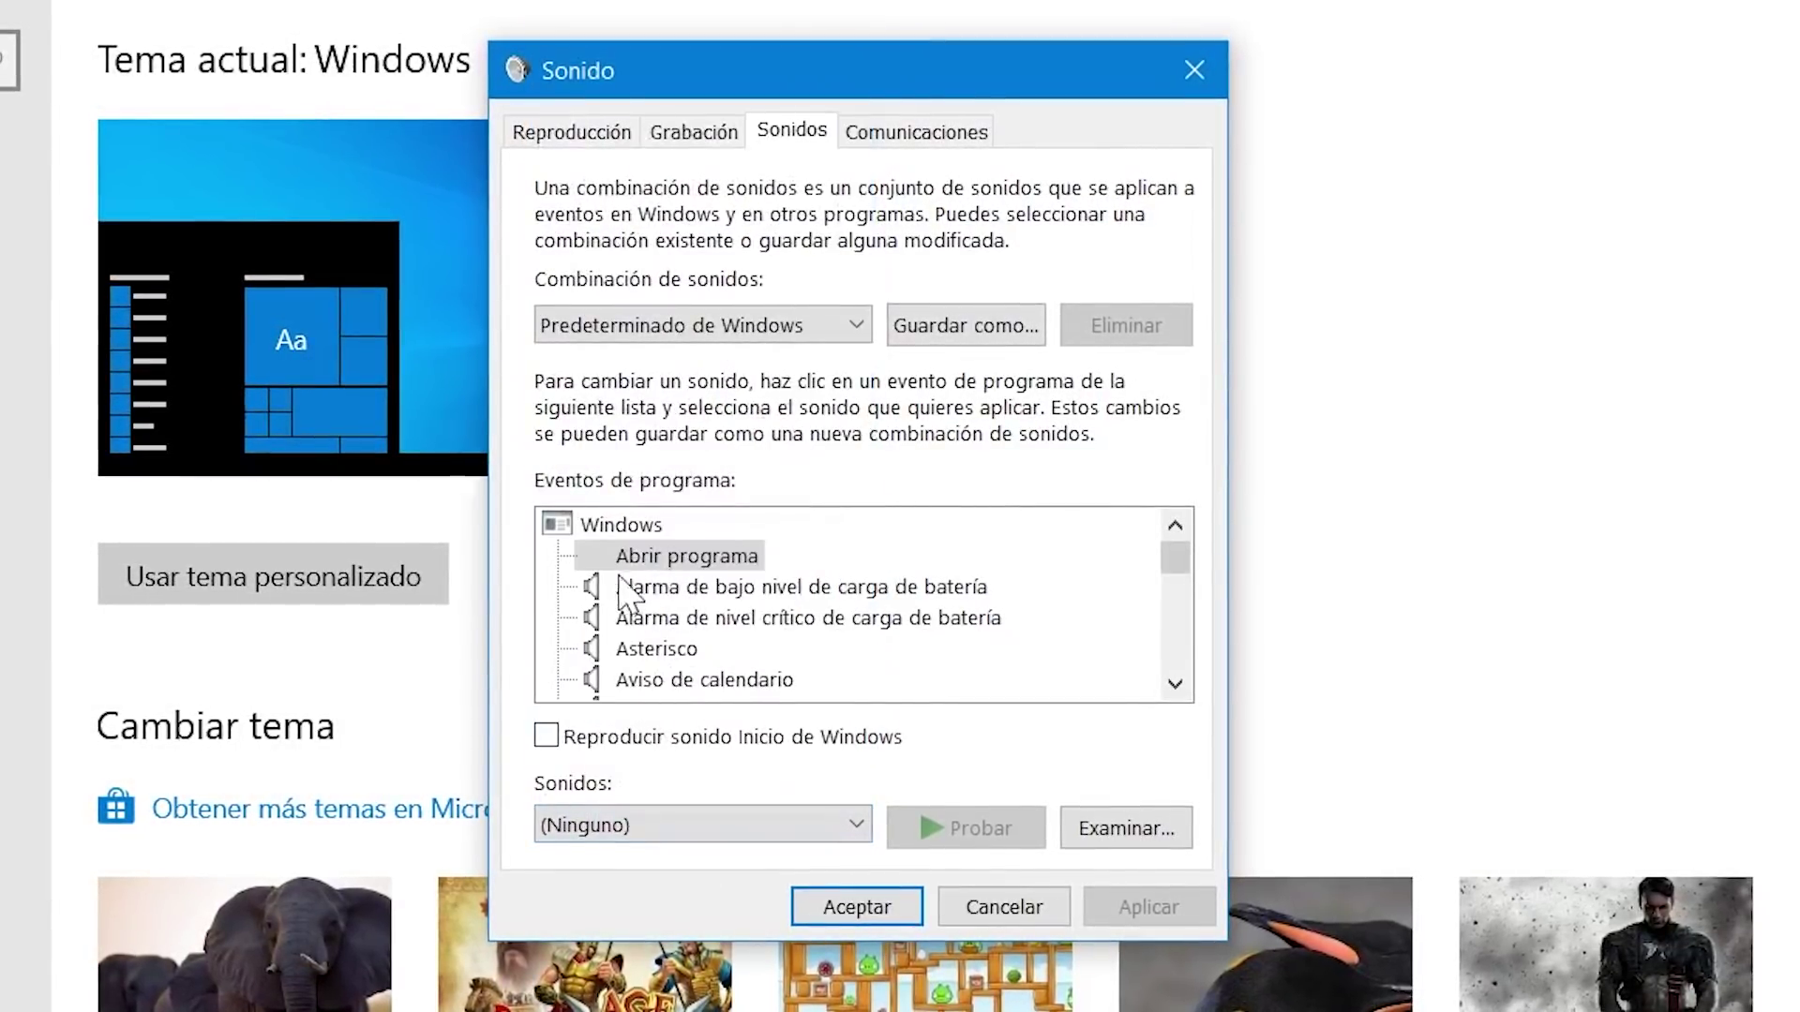
{"action": "left_click", "coordinate": [728, 827]}
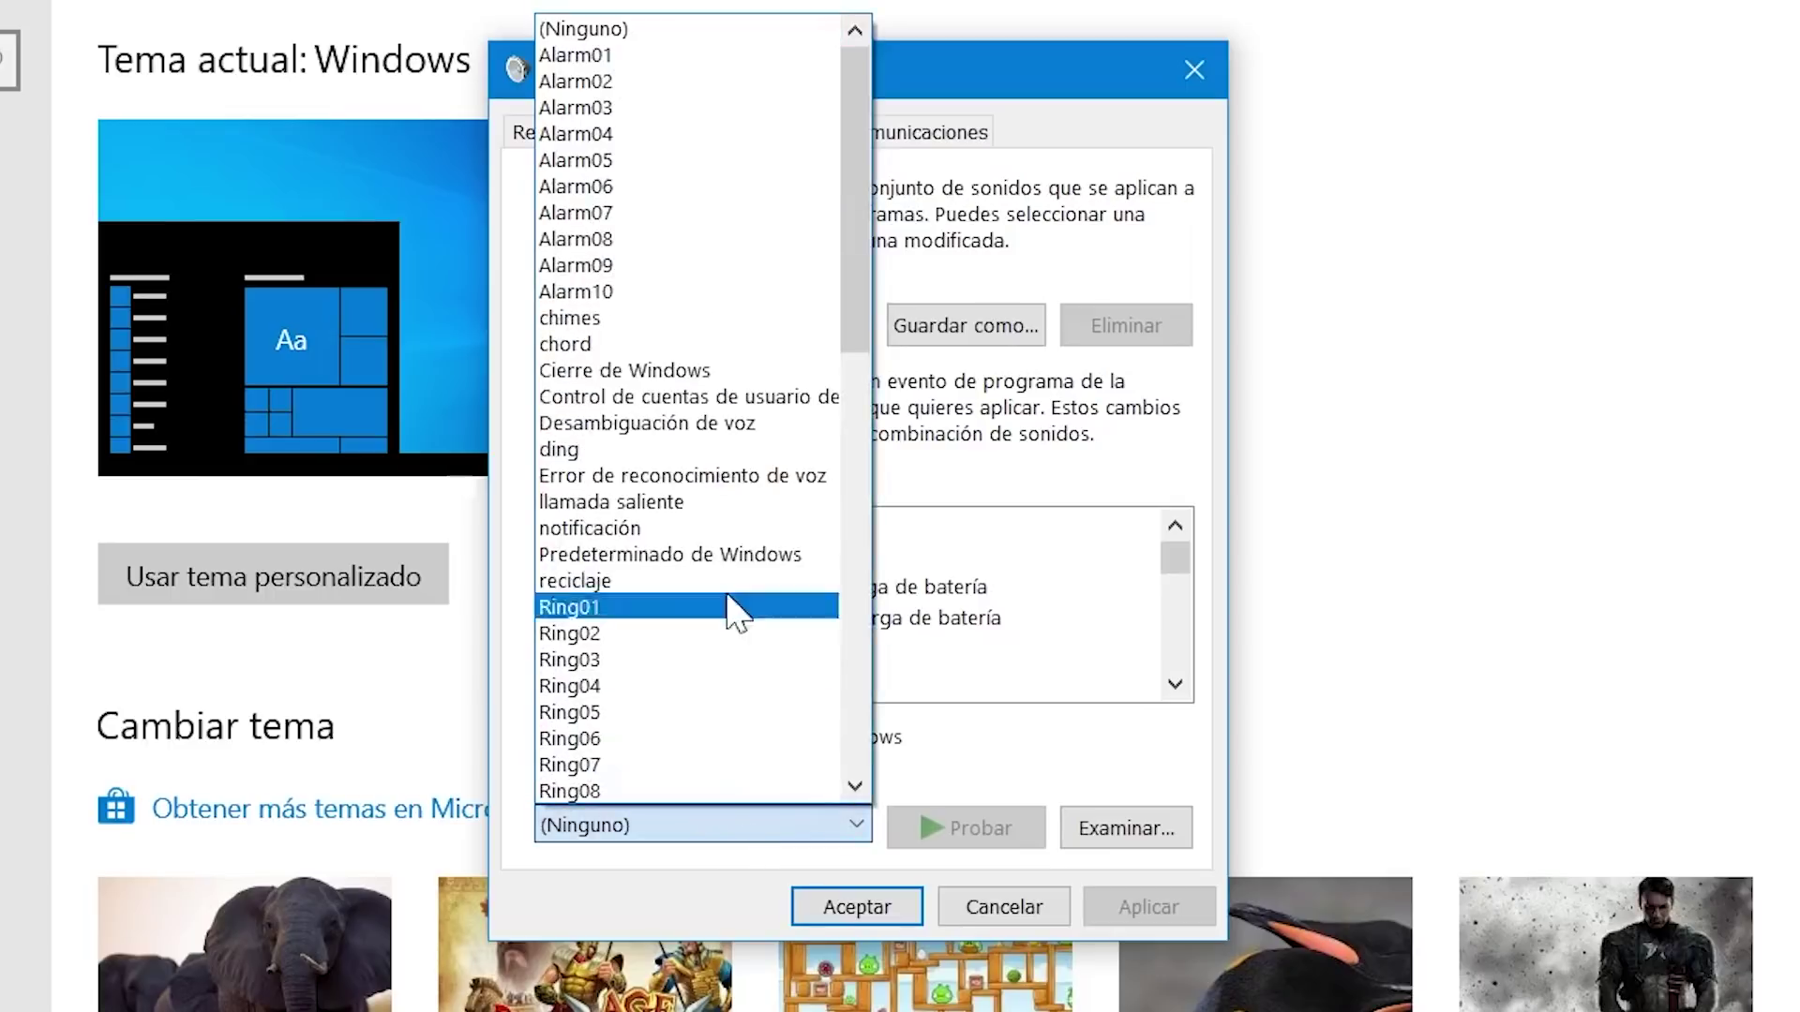
{"action": "left_click_drag", "start_coordinate": [851, 192], "coordinate": [894, 464]}
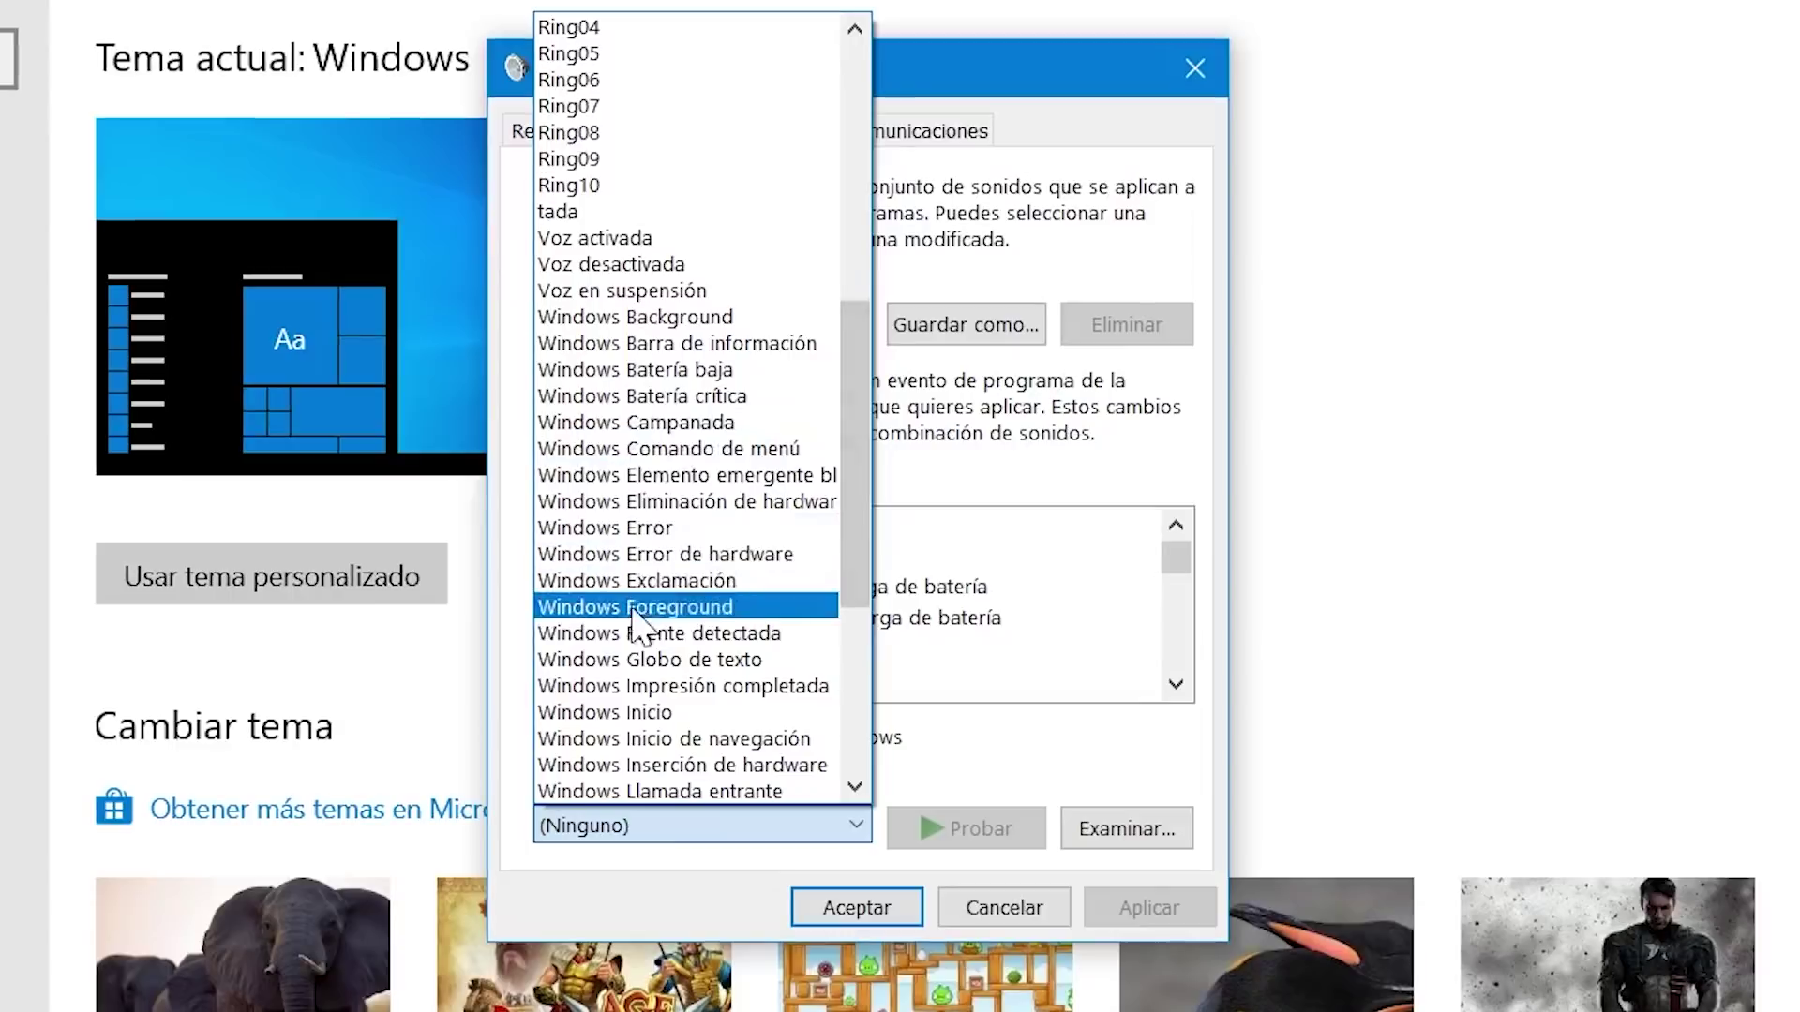
{"action": "left_click", "coordinate": [647, 660]}
{"action": "left_click", "coordinate": [965, 830]}
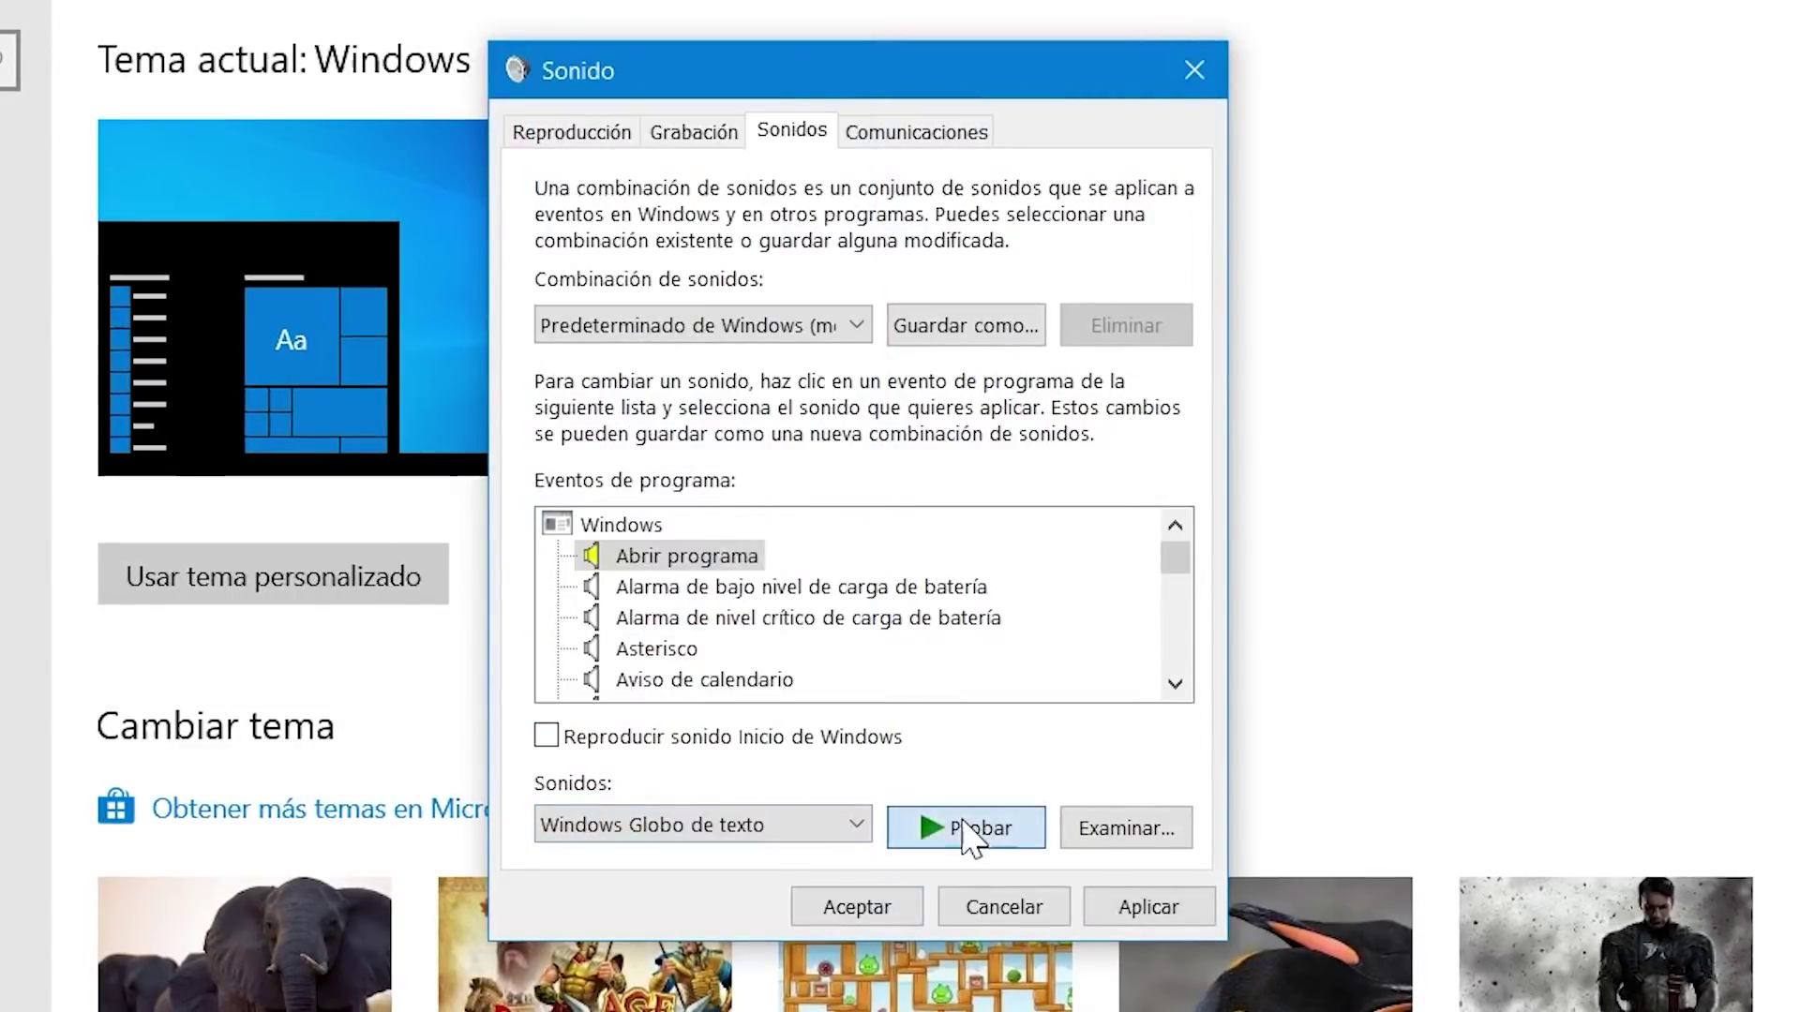
Step: Assign the Windows Proximity Notification sound to the Abrir programa event, test it, and apply the change
{"action": "left_click", "coordinate": [763, 828]}
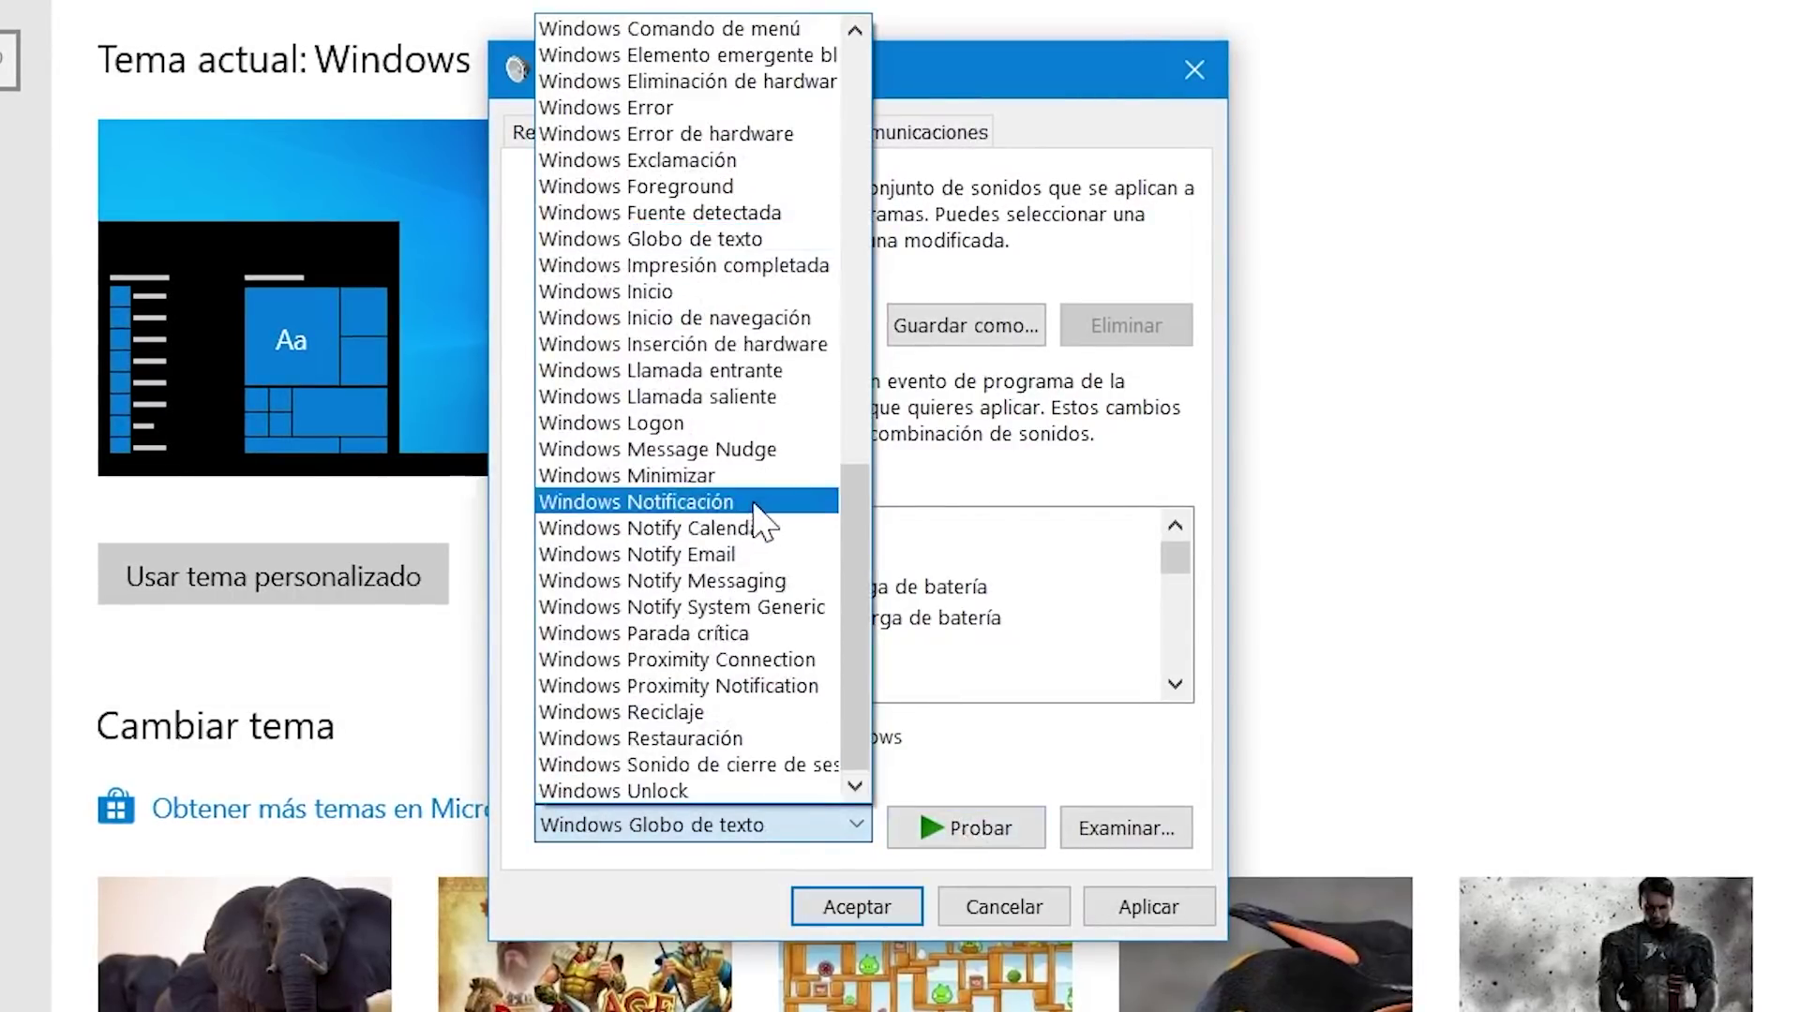
{"action": "left_click", "coordinate": [711, 687]}
{"action": "left_click", "coordinate": [926, 833]}
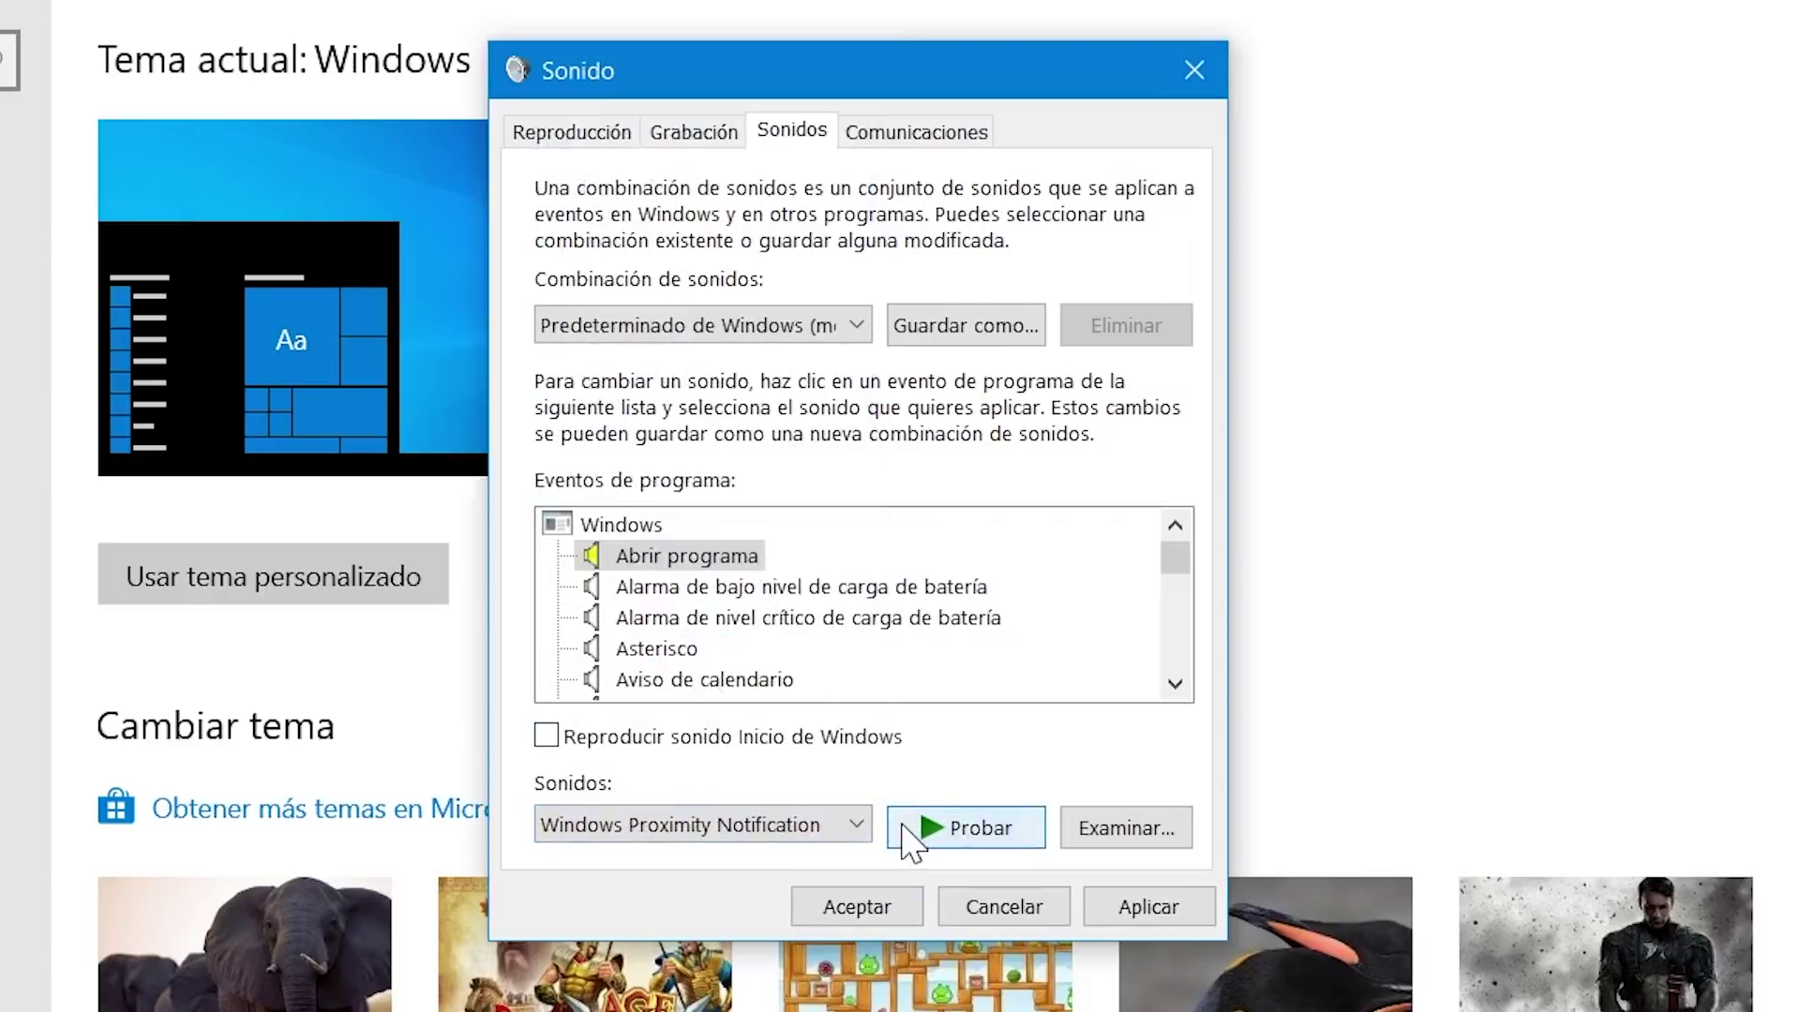
{"action": "left_click", "coordinate": [1146, 909]}
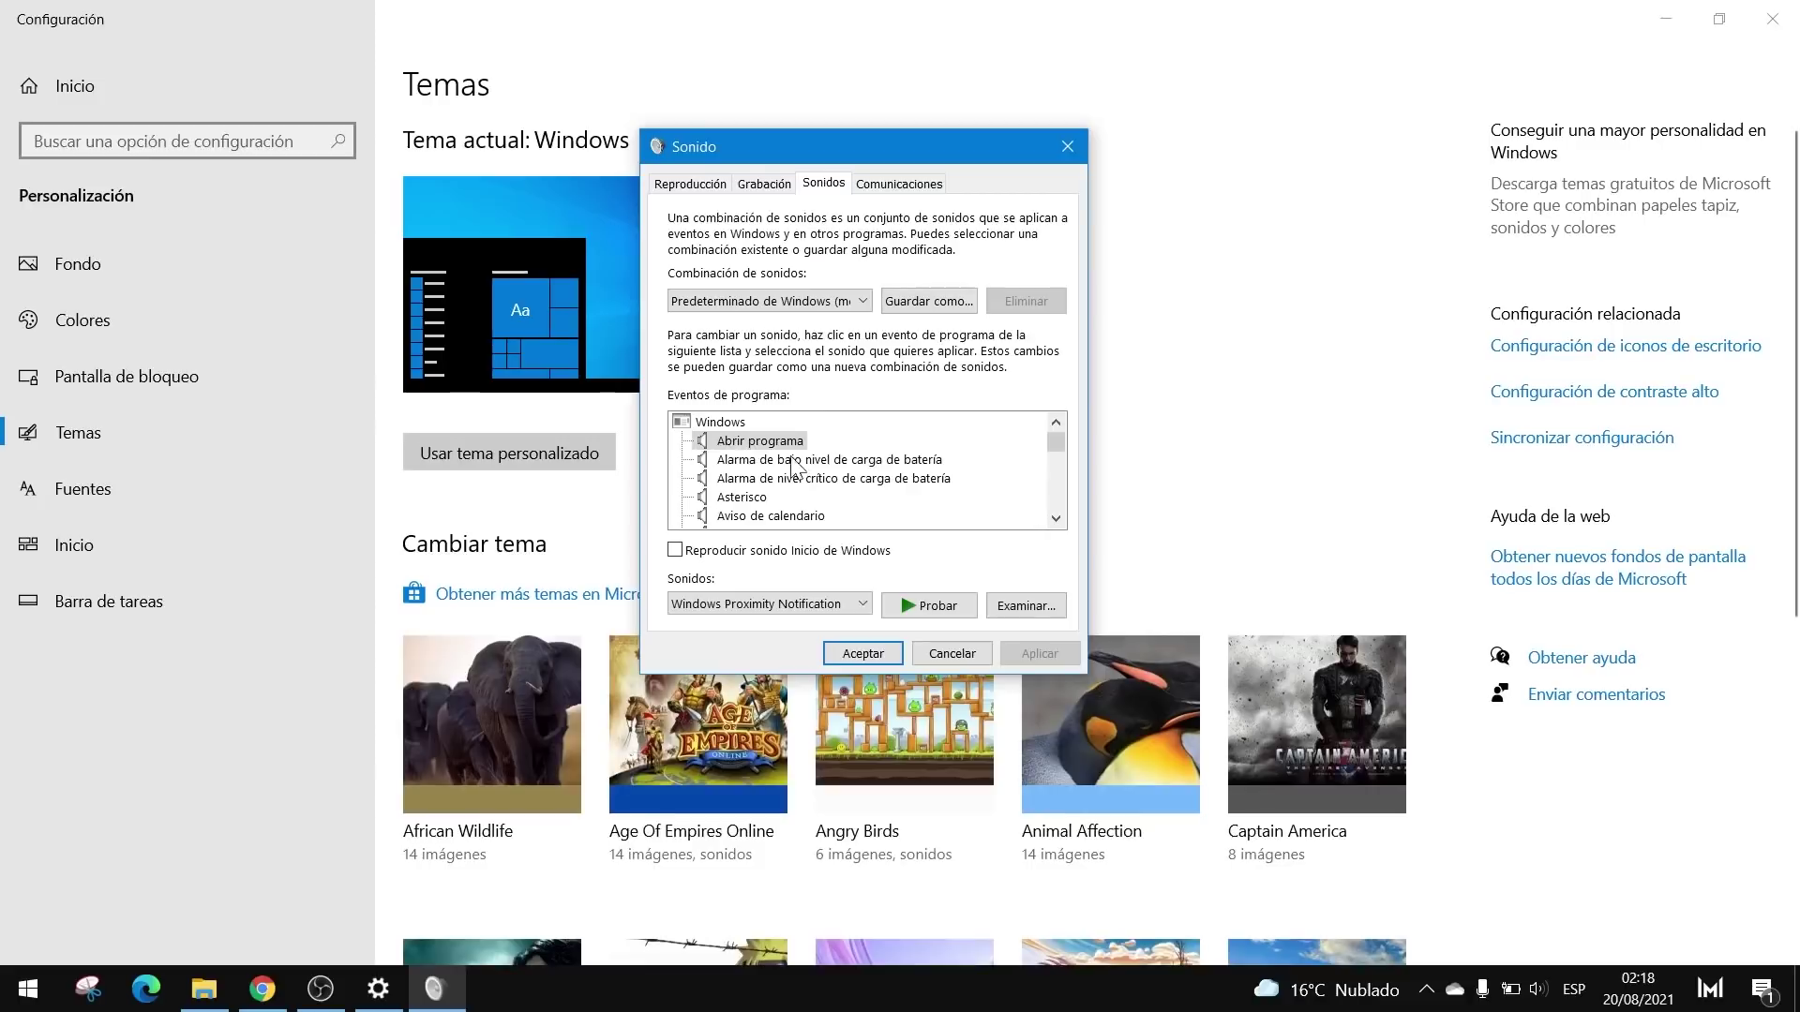
{"action": "left_click", "coordinate": [863, 656]}
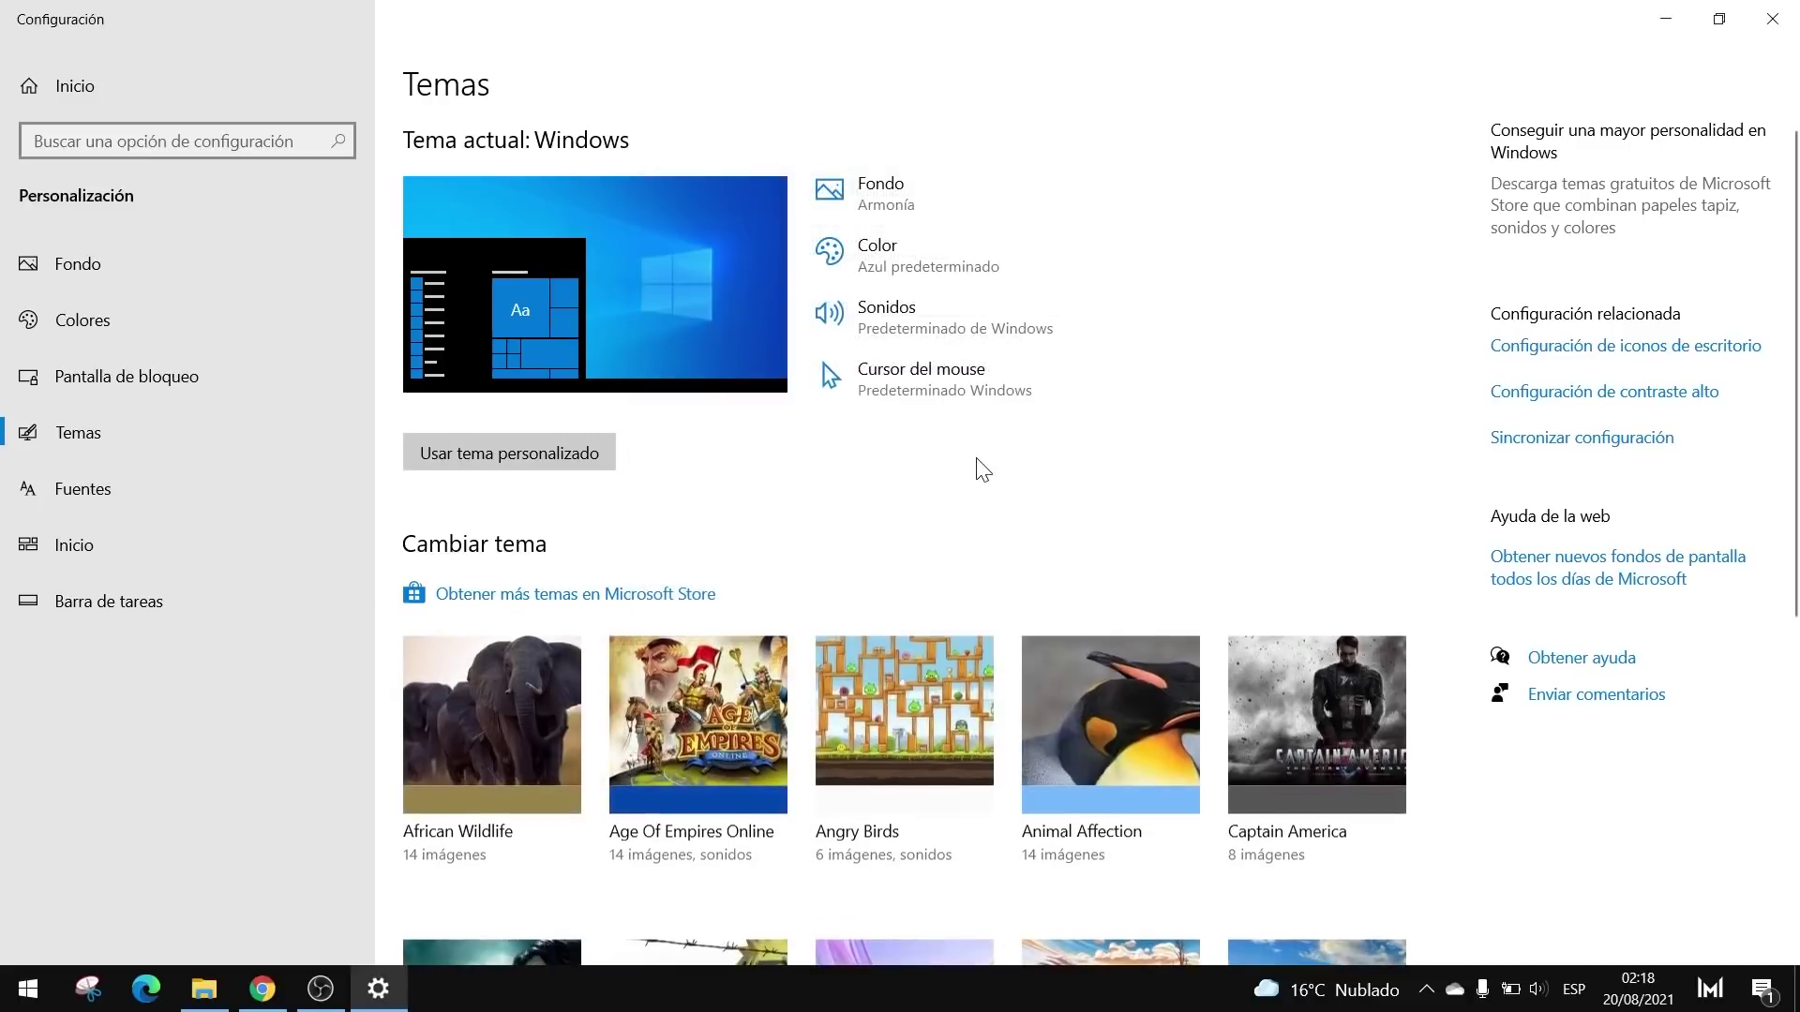
Step: Open and close Herramienta Recortes twice to test the sound played when a program opens
{"action": "left_click", "coordinate": [89, 991]}
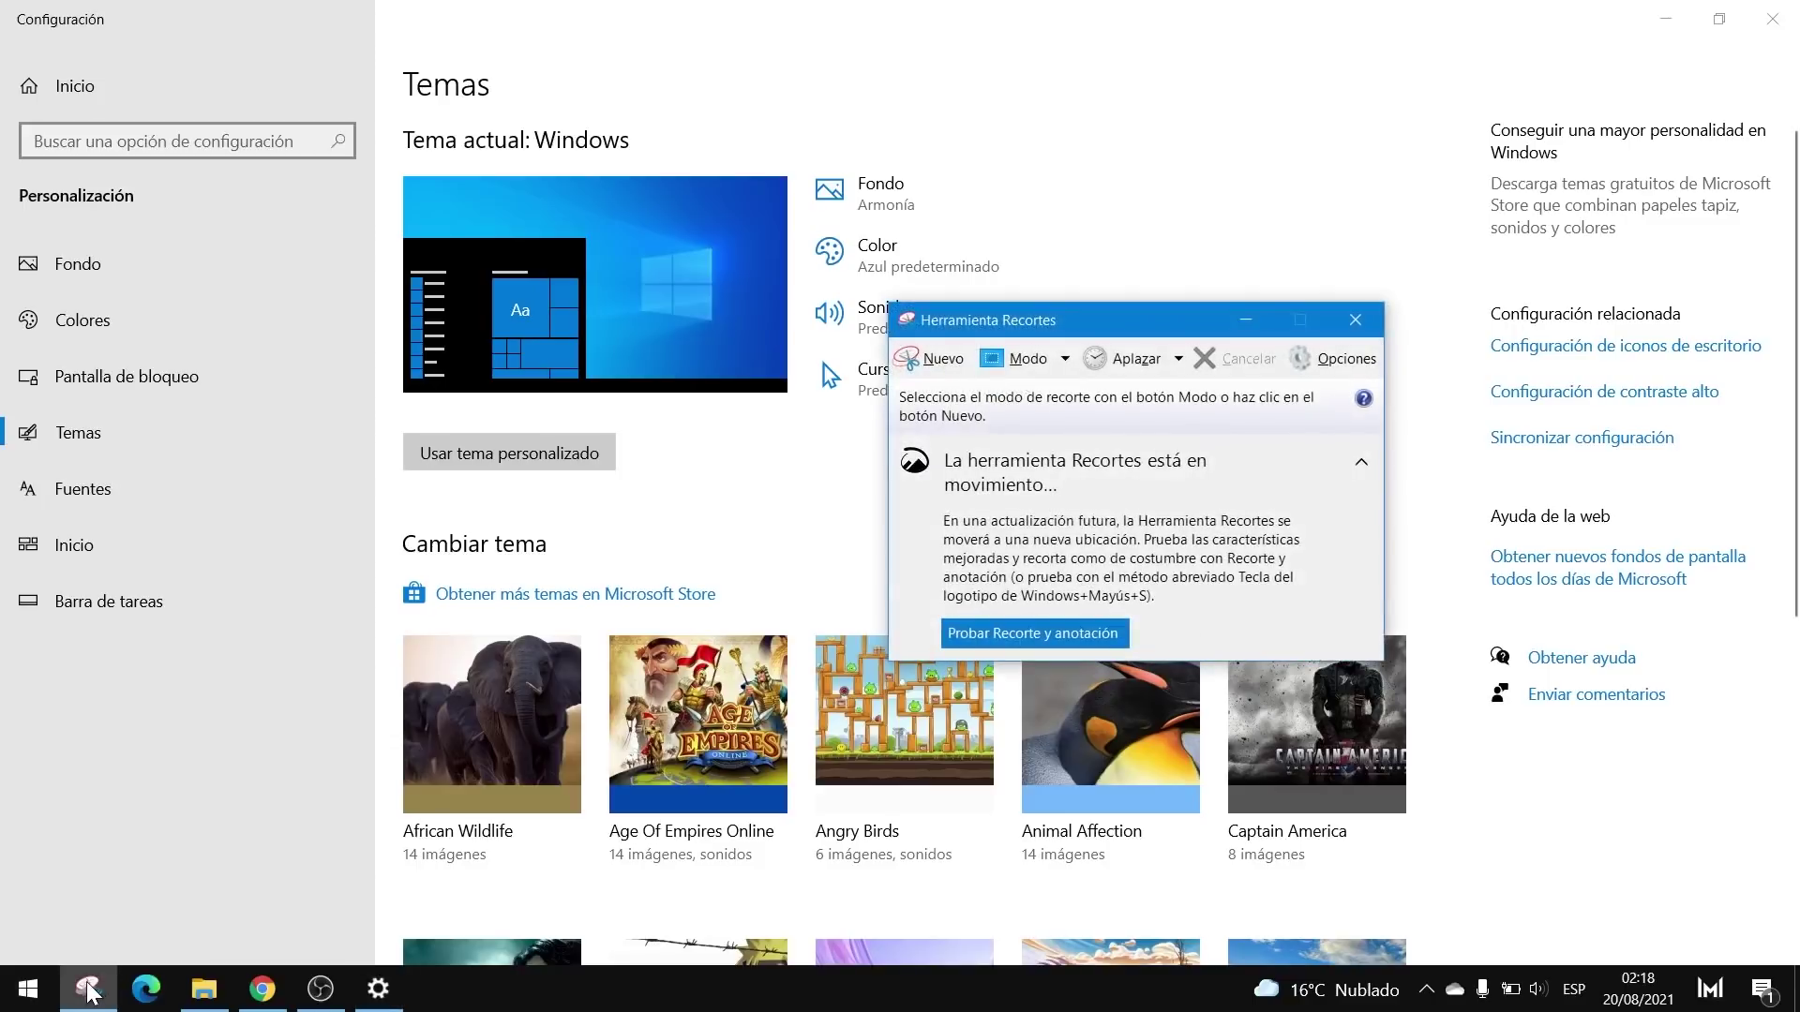
{"action": "left_click_drag", "start_coordinate": [1135, 329], "coordinate": [846, 272]}
{"action": "left_click", "coordinate": [1067, 263]}
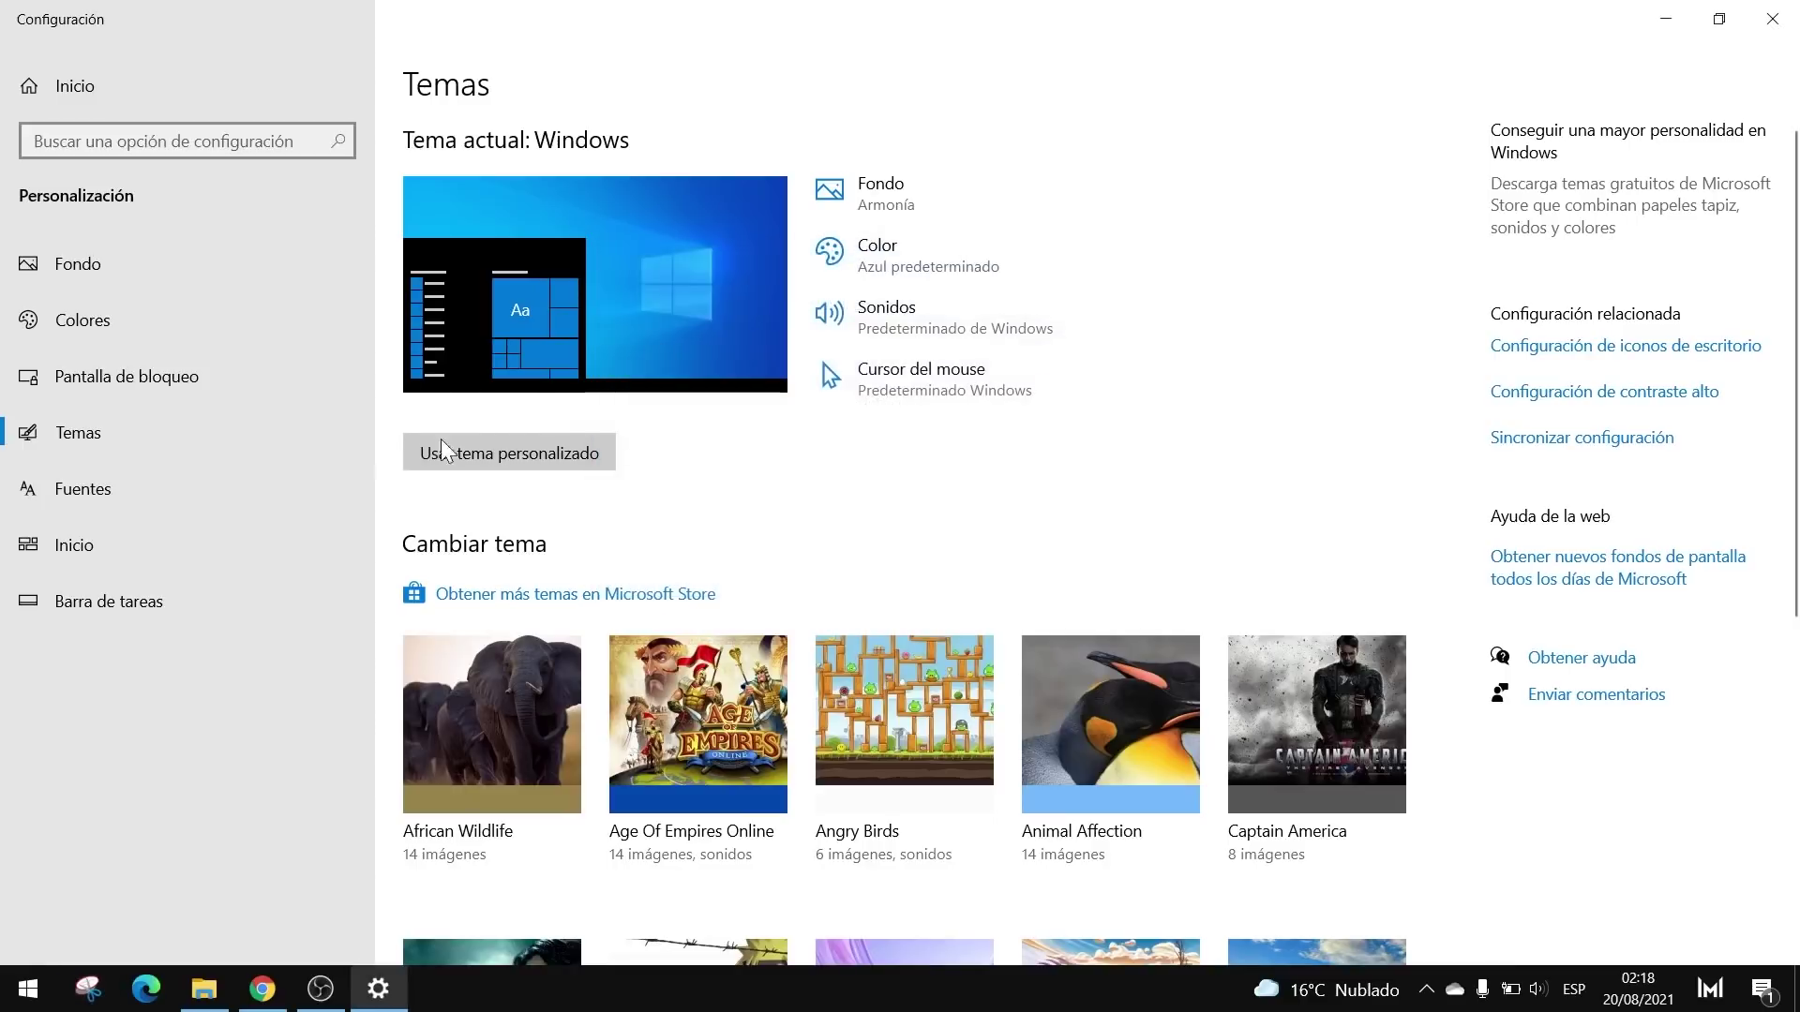
{"action": "left_click", "coordinate": [110, 992]}
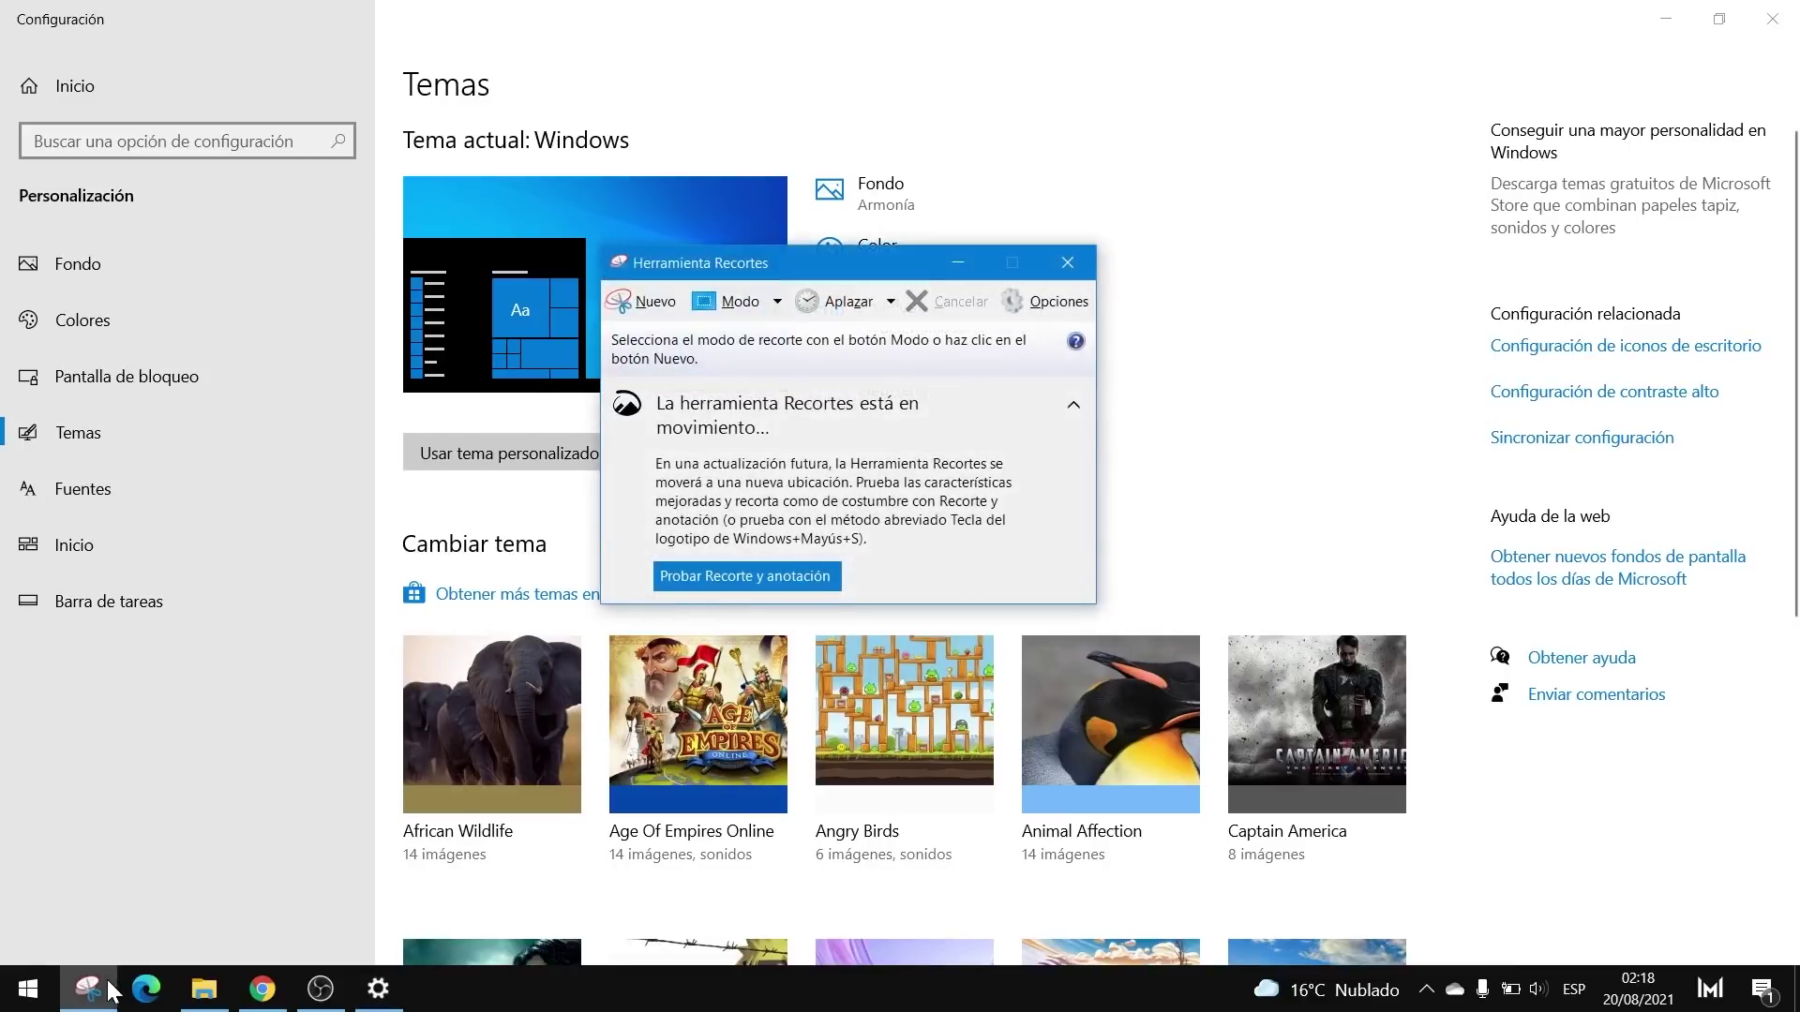
{"action": "left_click", "coordinate": [1078, 266]}
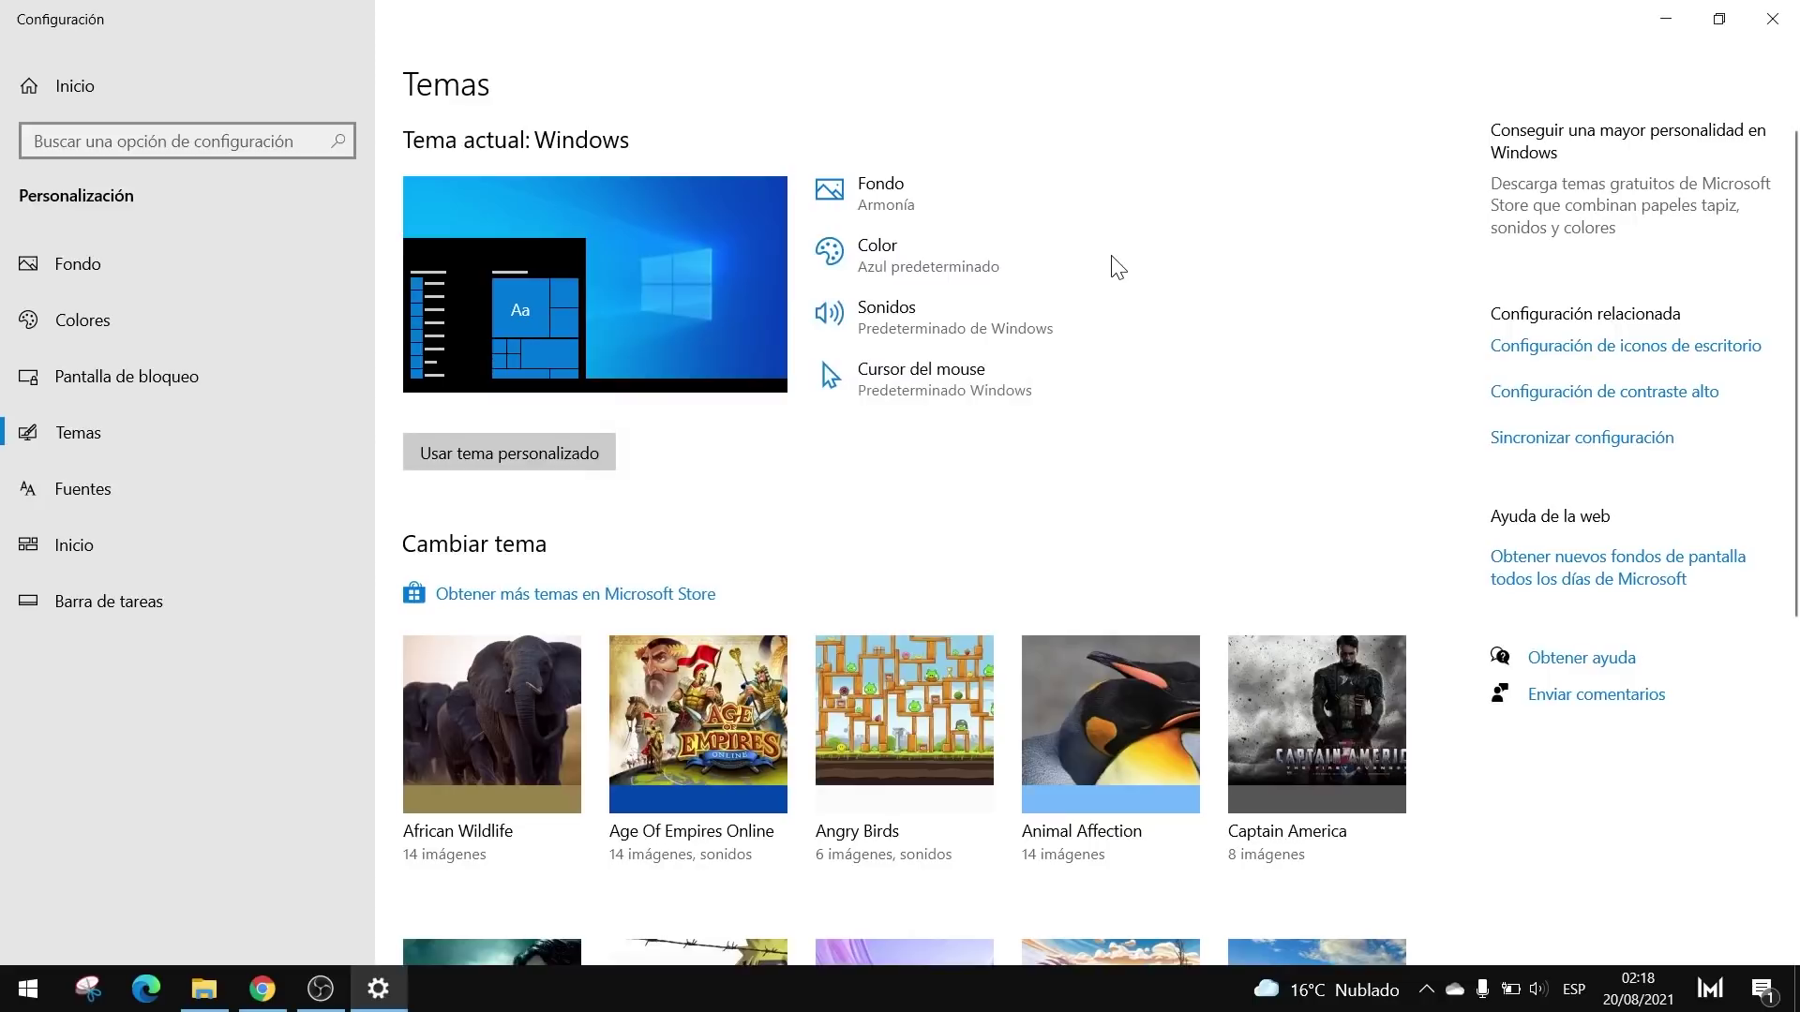
Step: Set the Abrir programa event's sound to (Ninguno), apply it, and test it by opening and closing Herramienta Recortes
{"action": "left_click", "coordinate": [960, 306]}
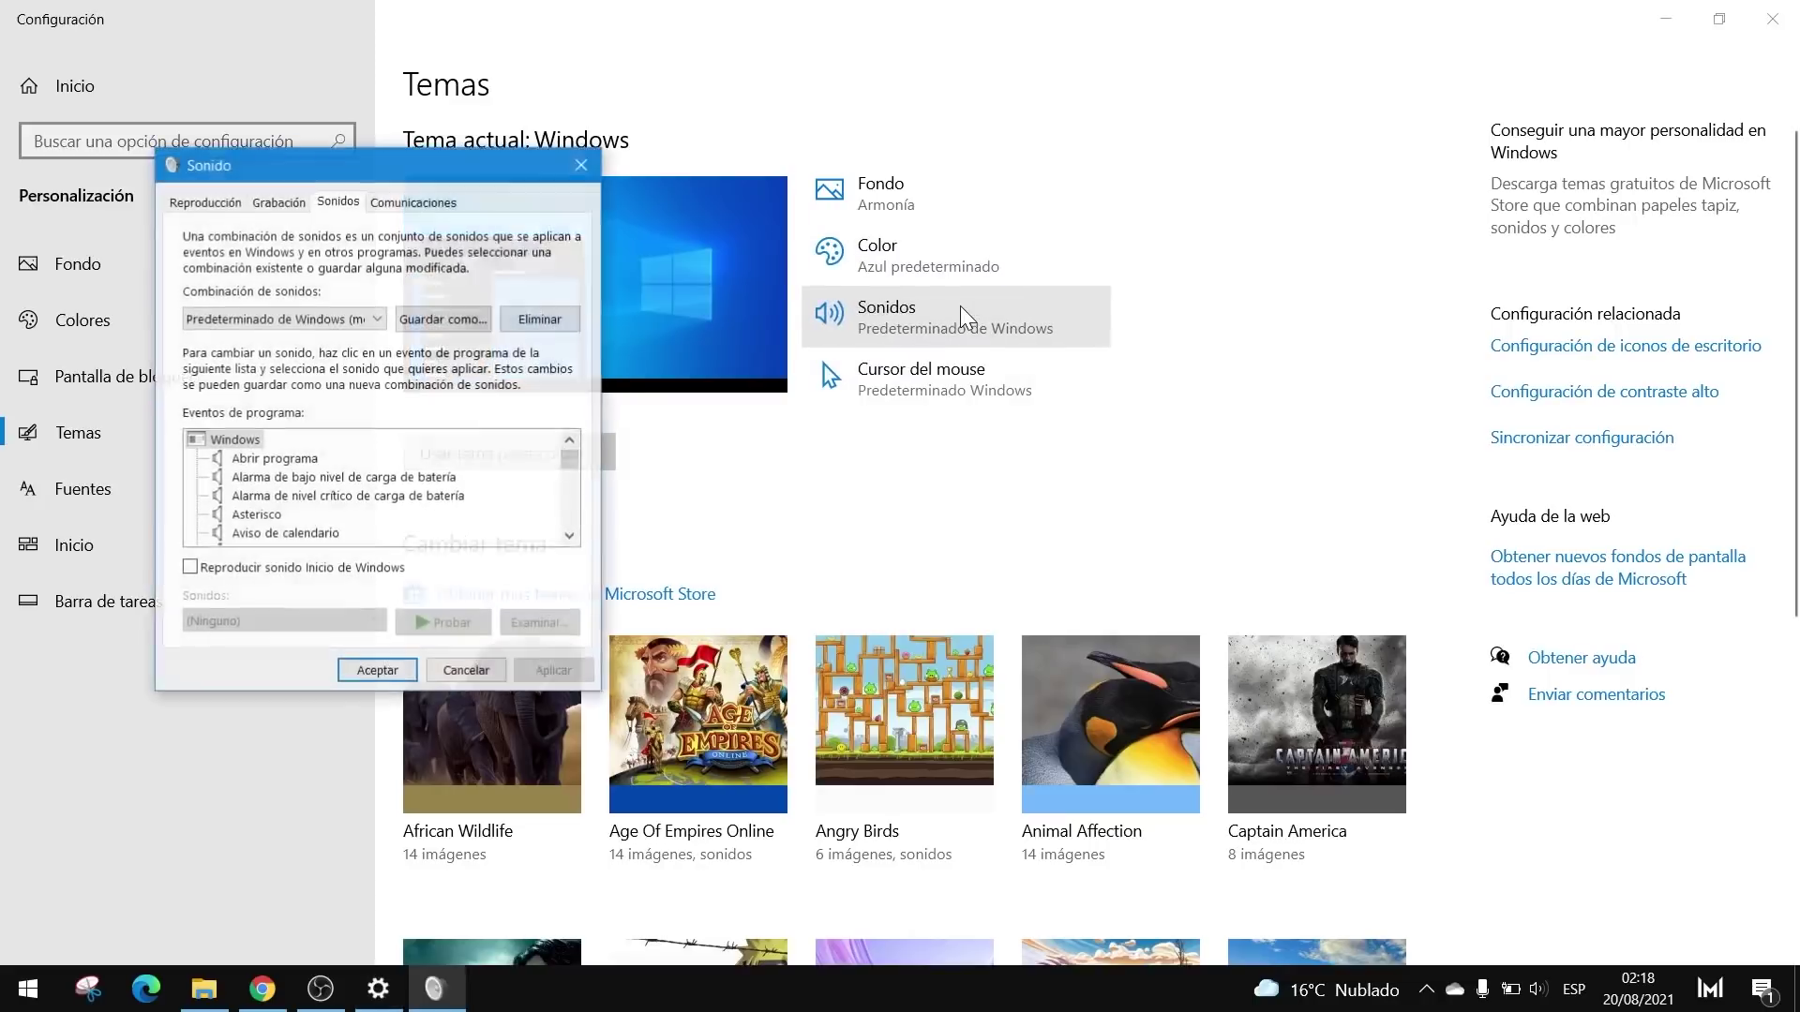
{"action": "left_click_drag", "start_coordinate": [384, 175], "coordinate": [920, 145]}
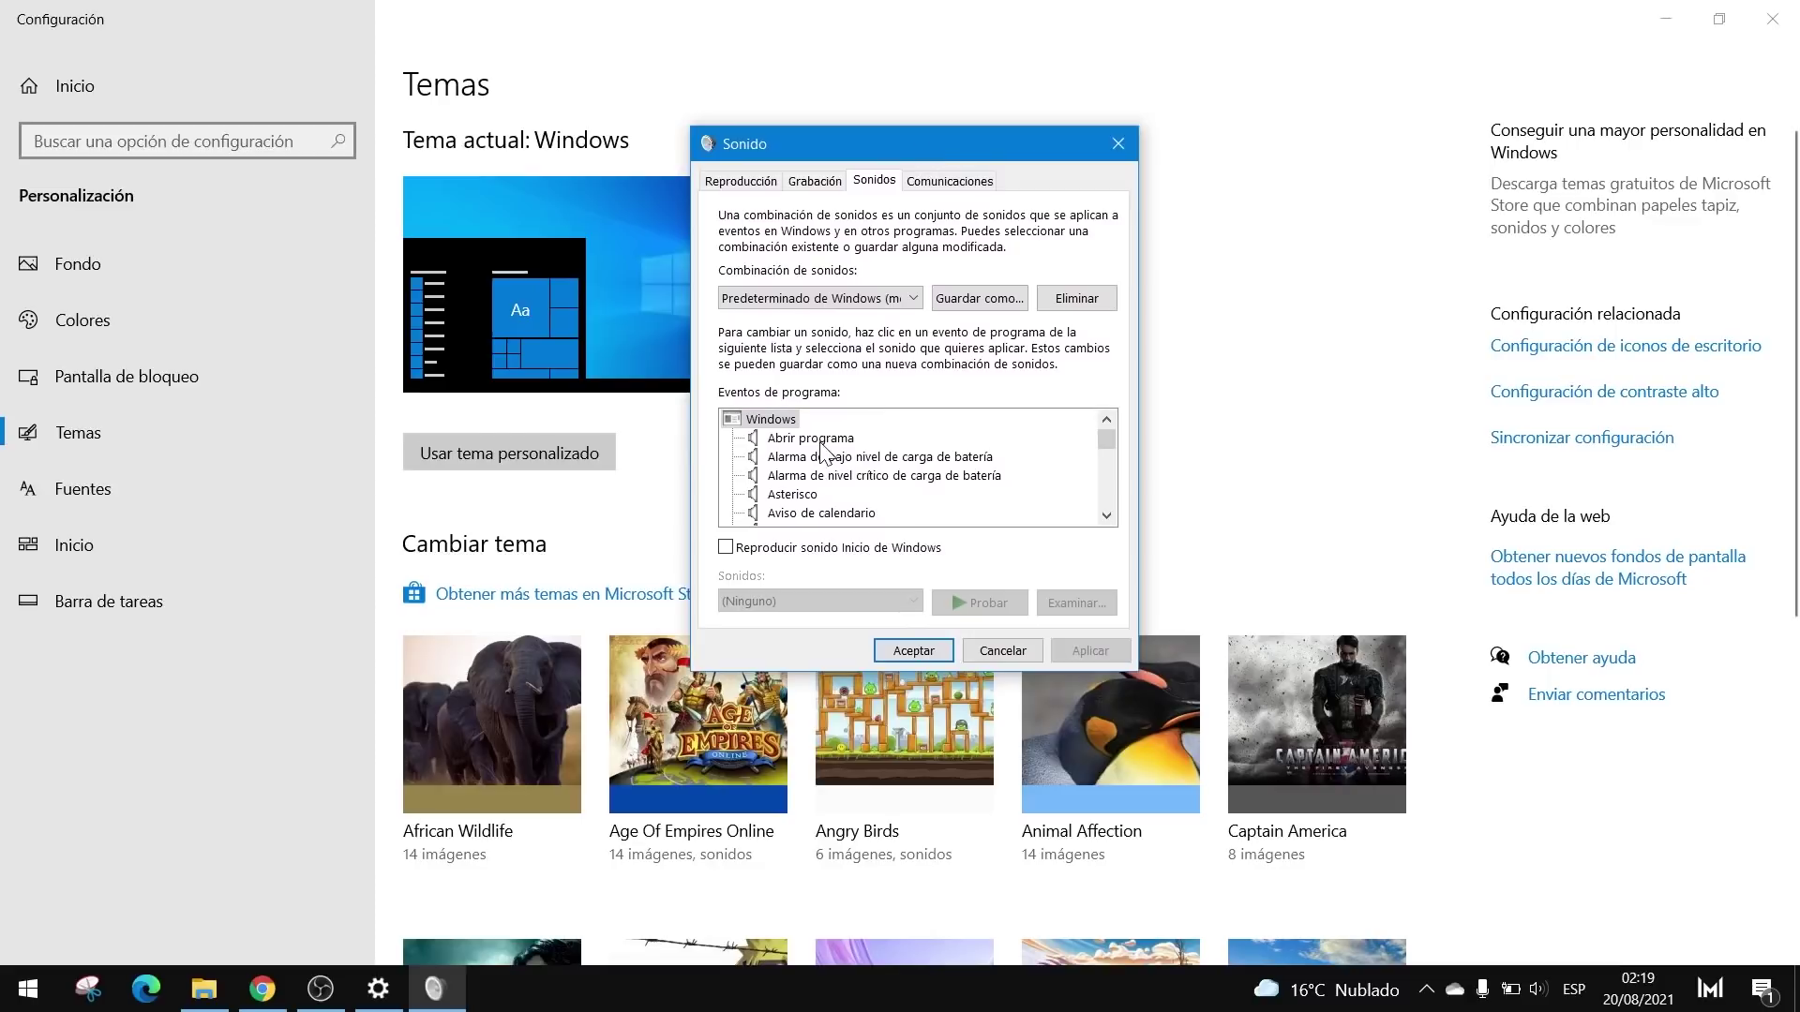
{"action": "left_click", "coordinate": [822, 443]}
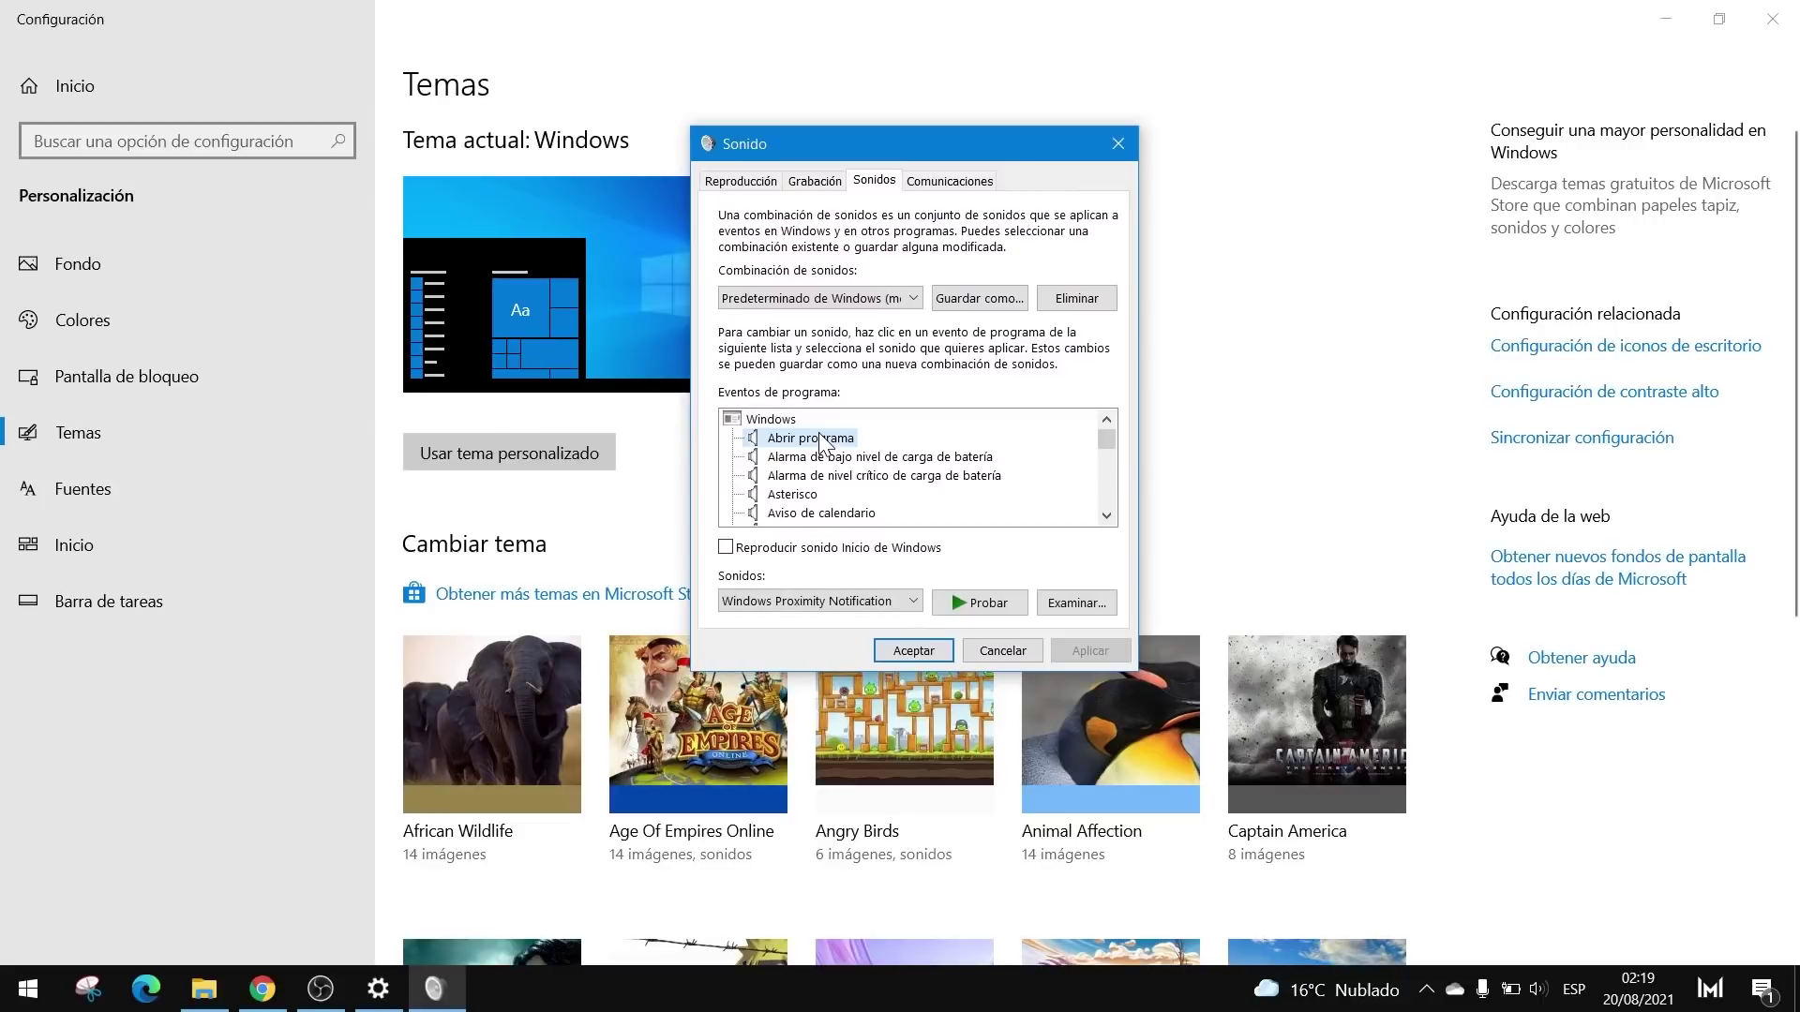
{"action": "left_click", "coordinate": [814, 604]}
{"action": "left_click_drag", "start_coordinate": [908, 472], "coordinate": [918, 212]}
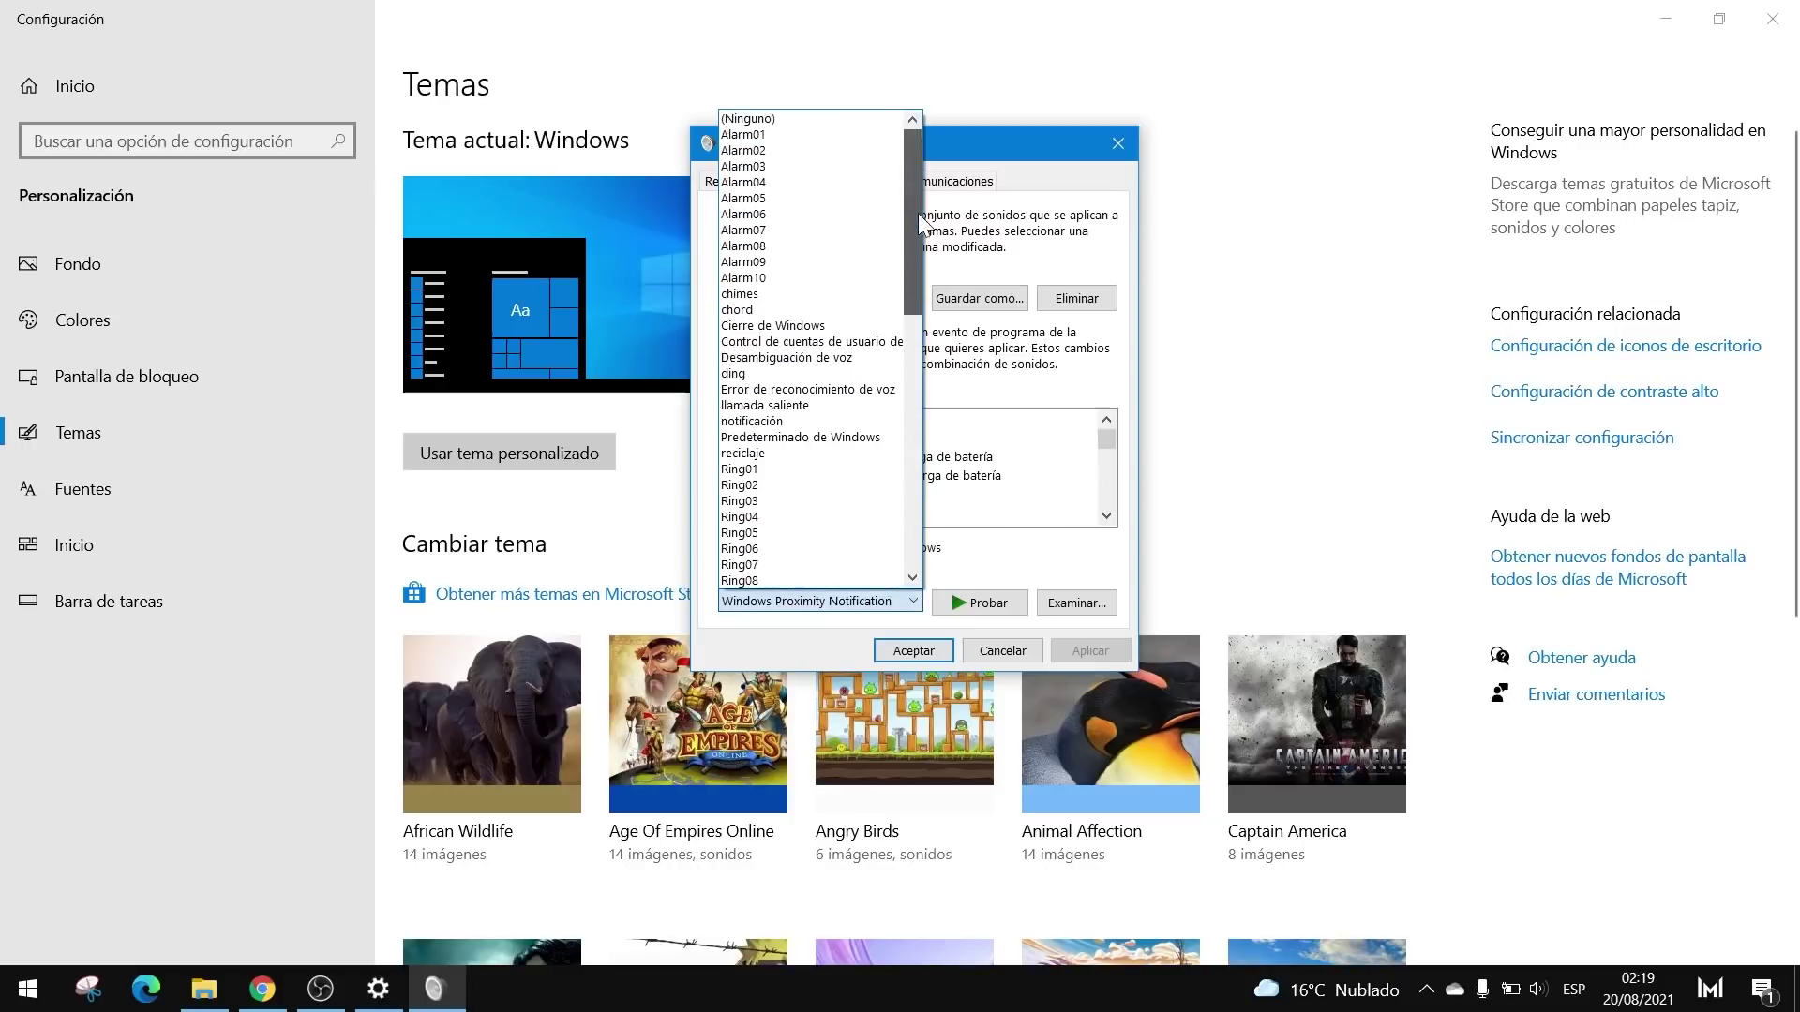
{"action": "left_click", "coordinate": [786, 119]}
{"action": "left_click", "coordinate": [1082, 647]}
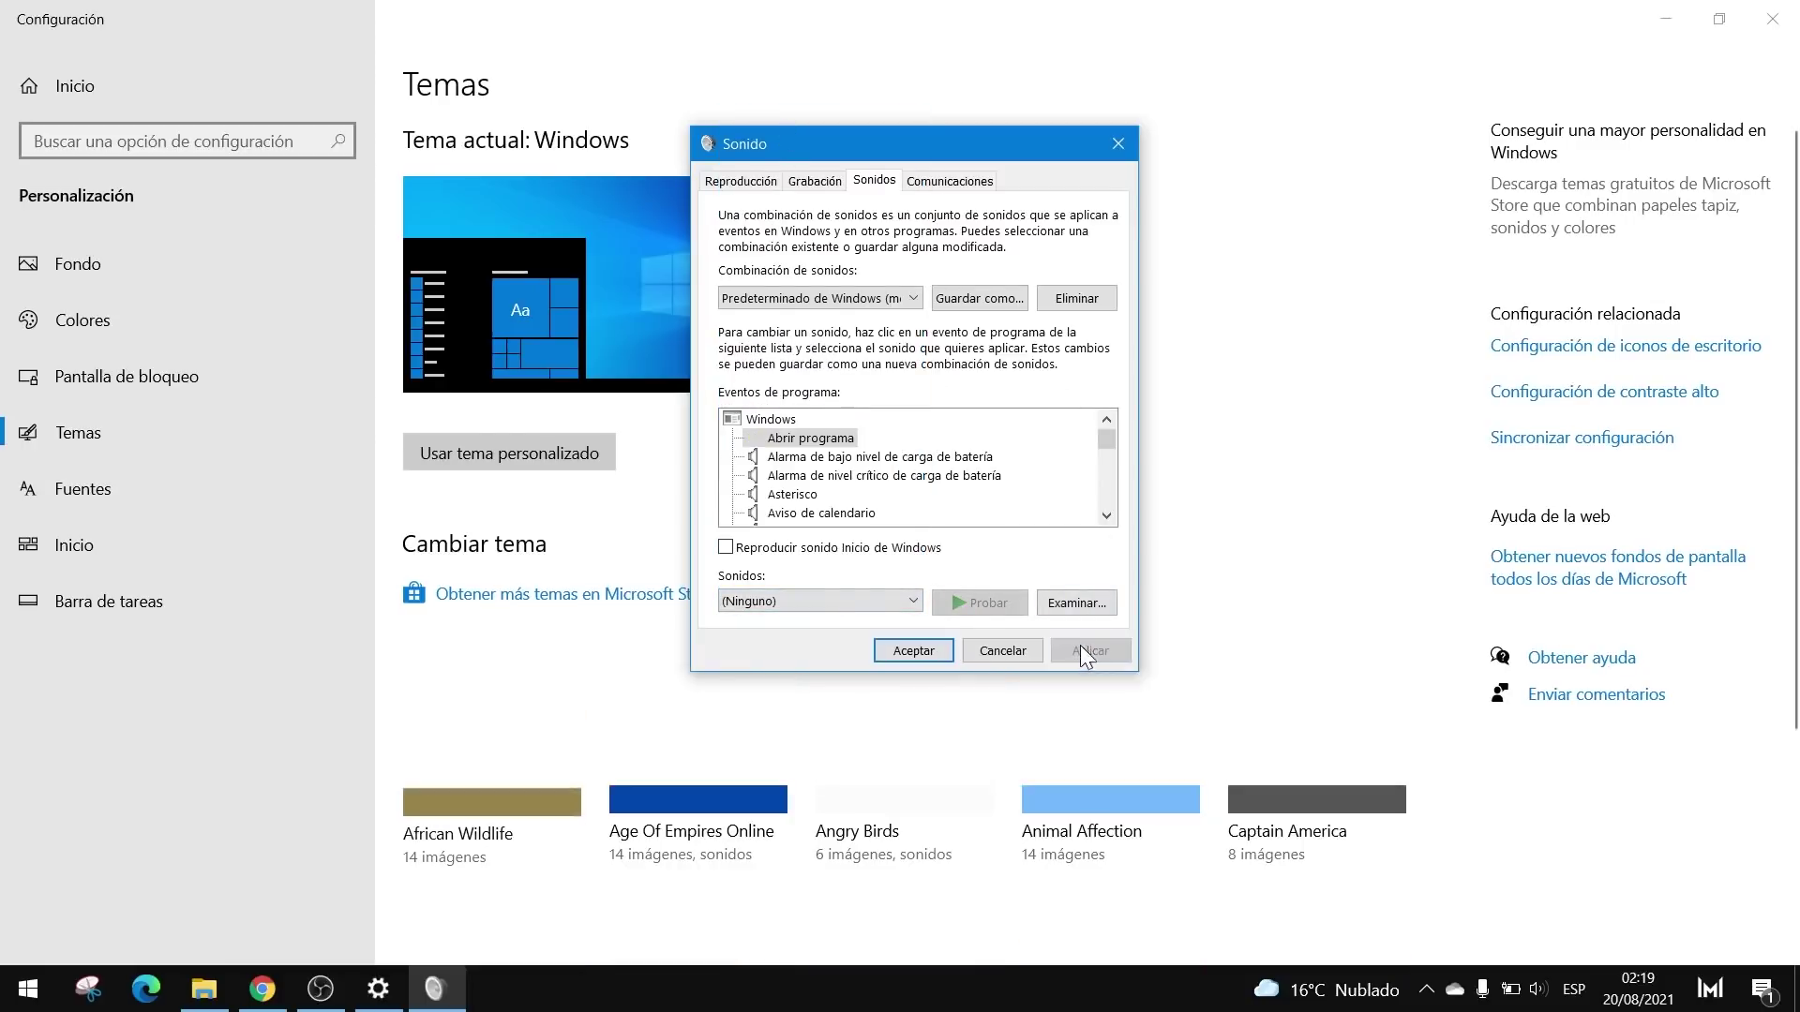
{"action": "left_click", "coordinate": [906, 647]}
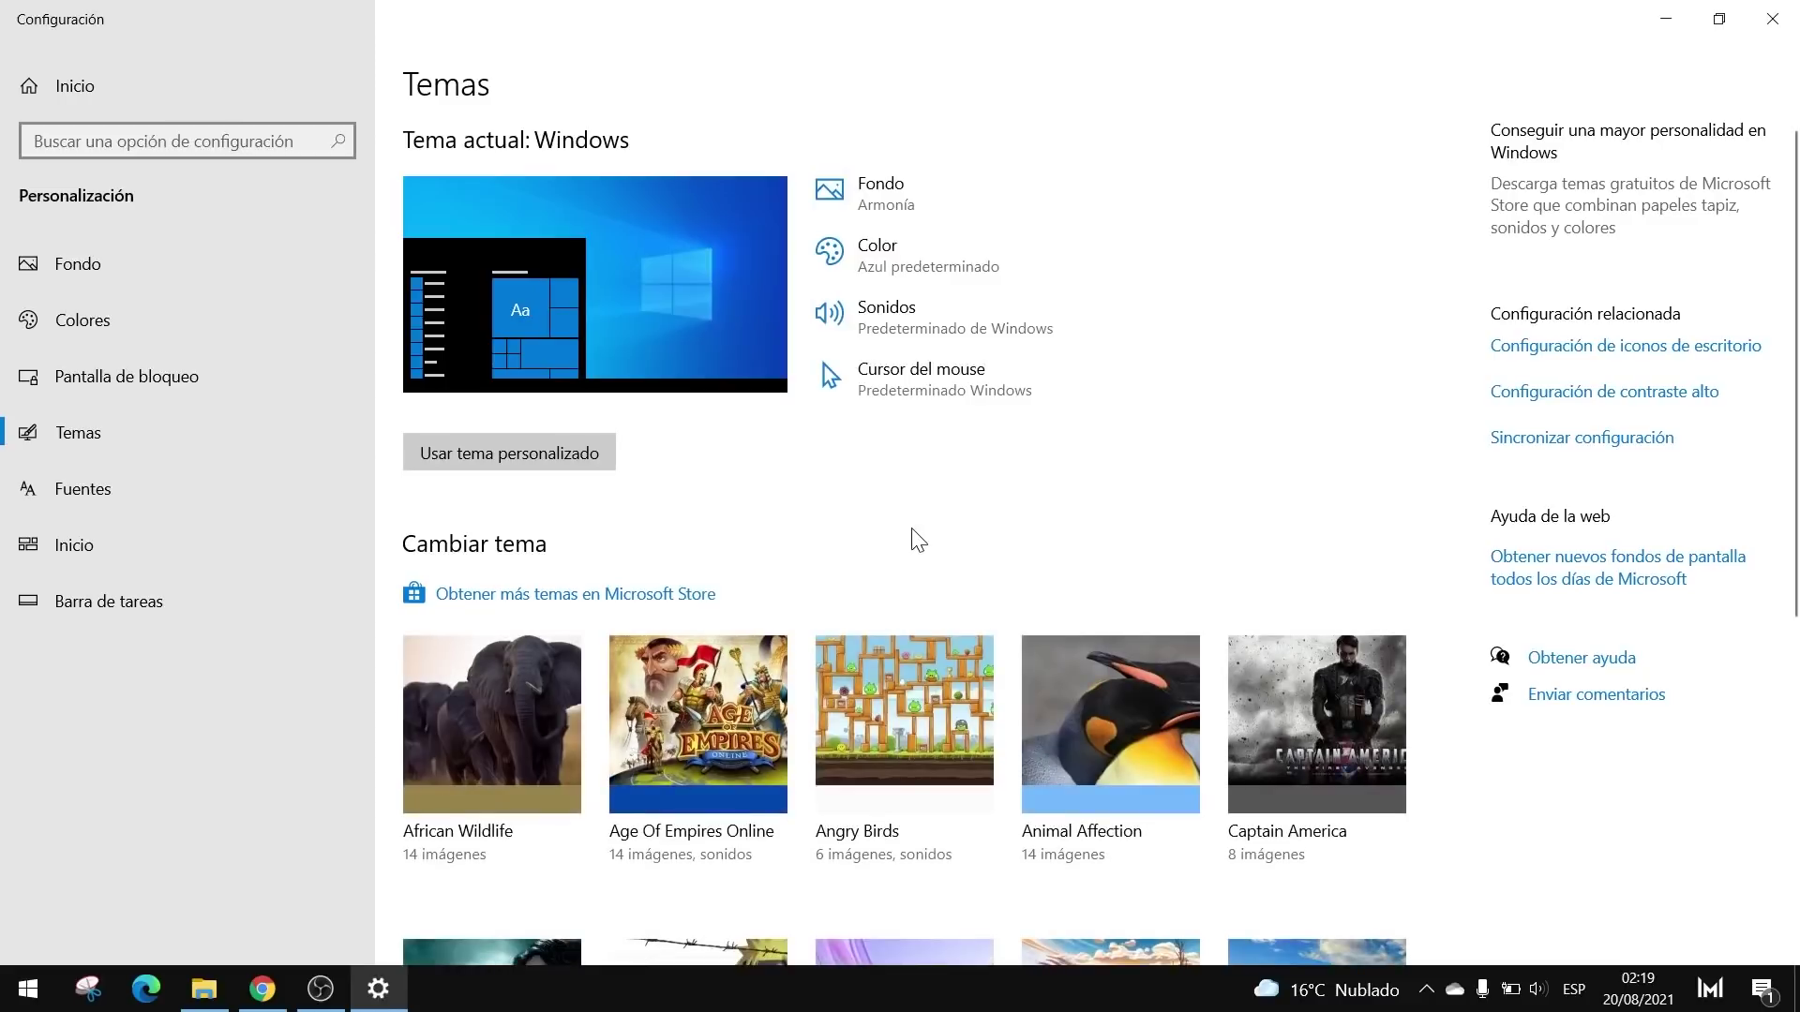
{"action": "left_click", "coordinate": [88, 989]}
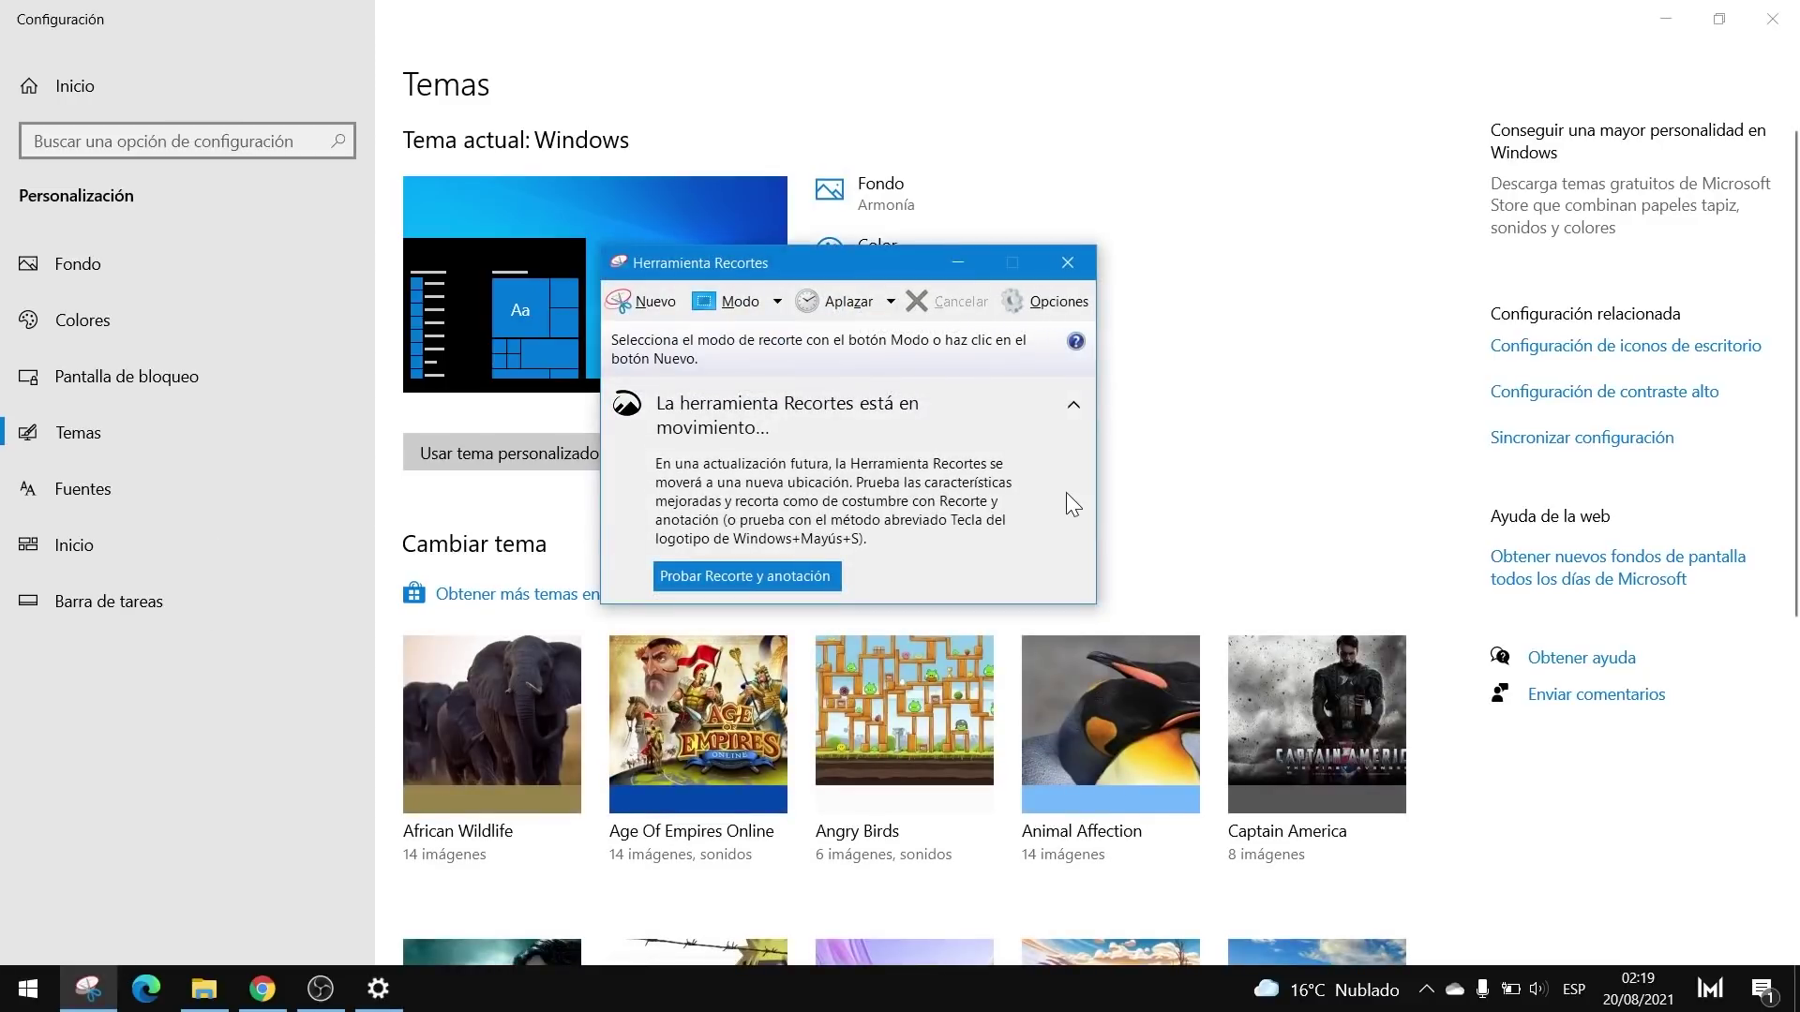
{"action": "left_click", "coordinate": [1067, 263]}
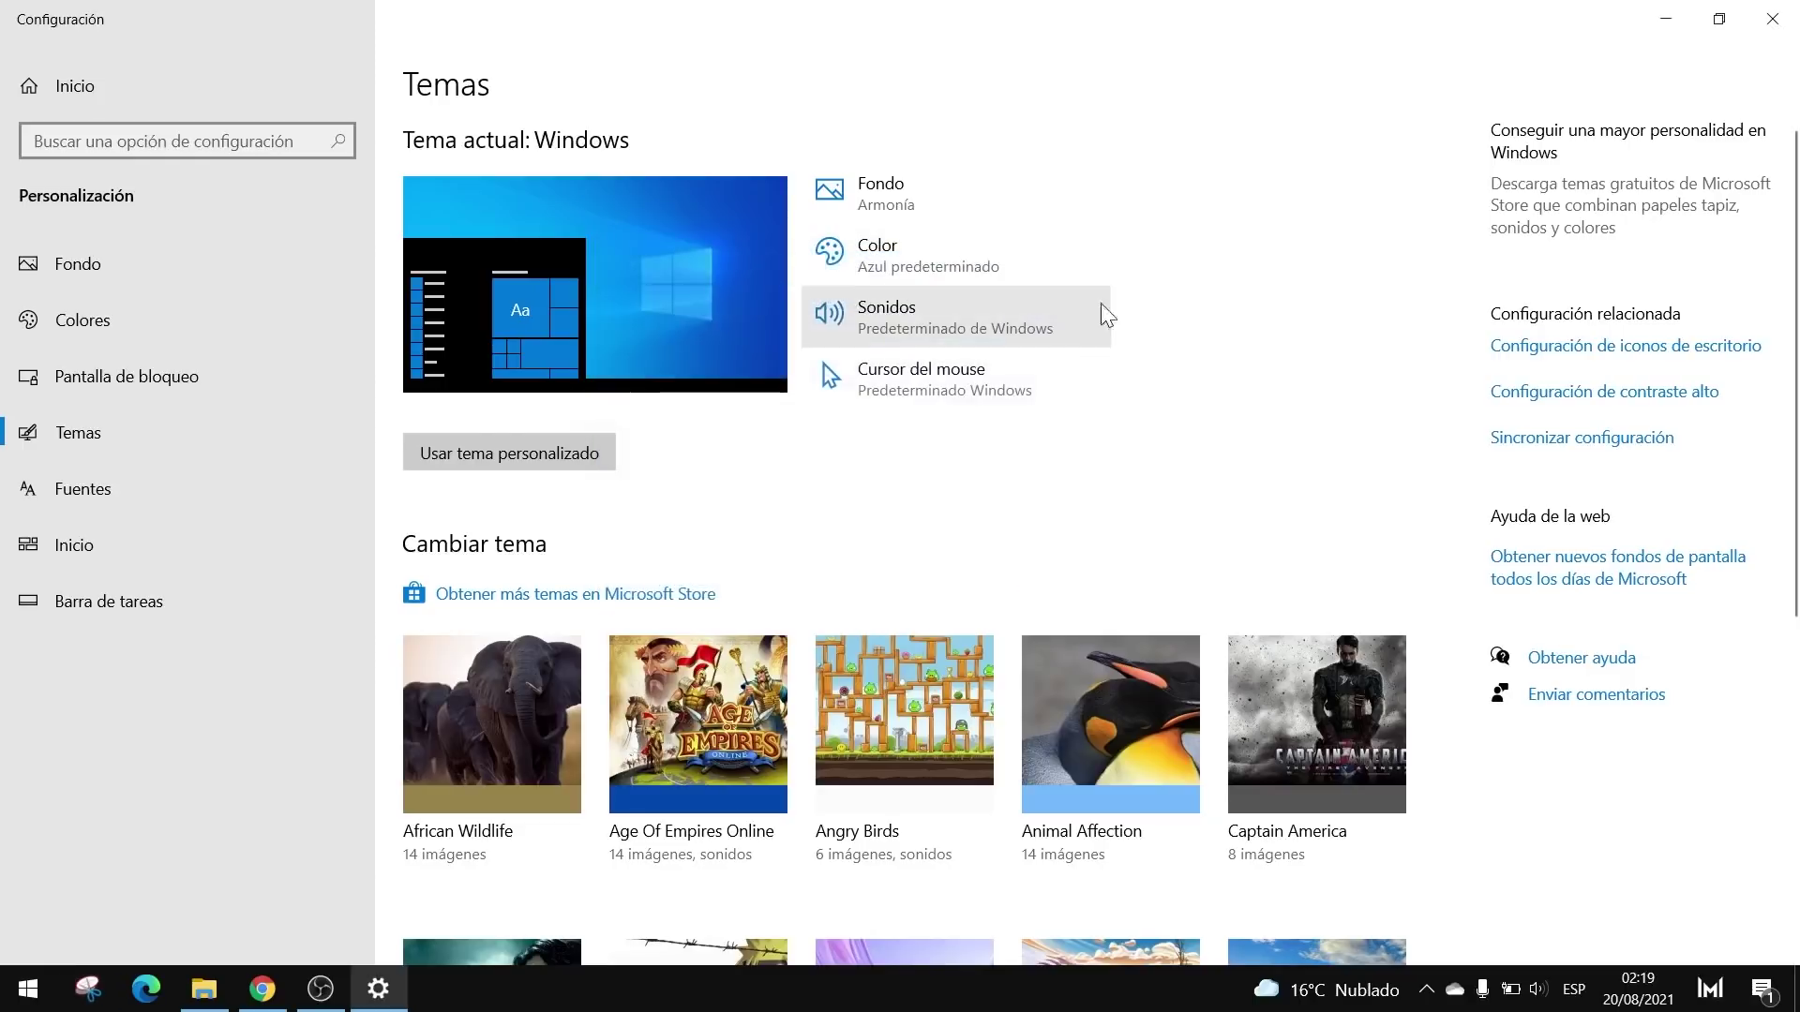
Step: Open the theme's sound settings and play the sounds assigned to the low and critical battery alarm events
{"action": "left_click", "coordinate": [975, 330]}
{"action": "left_click_drag", "start_coordinate": [319, 70], "coordinate": [905, 147]}
{"action": "left_click", "coordinate": [874, 460]}
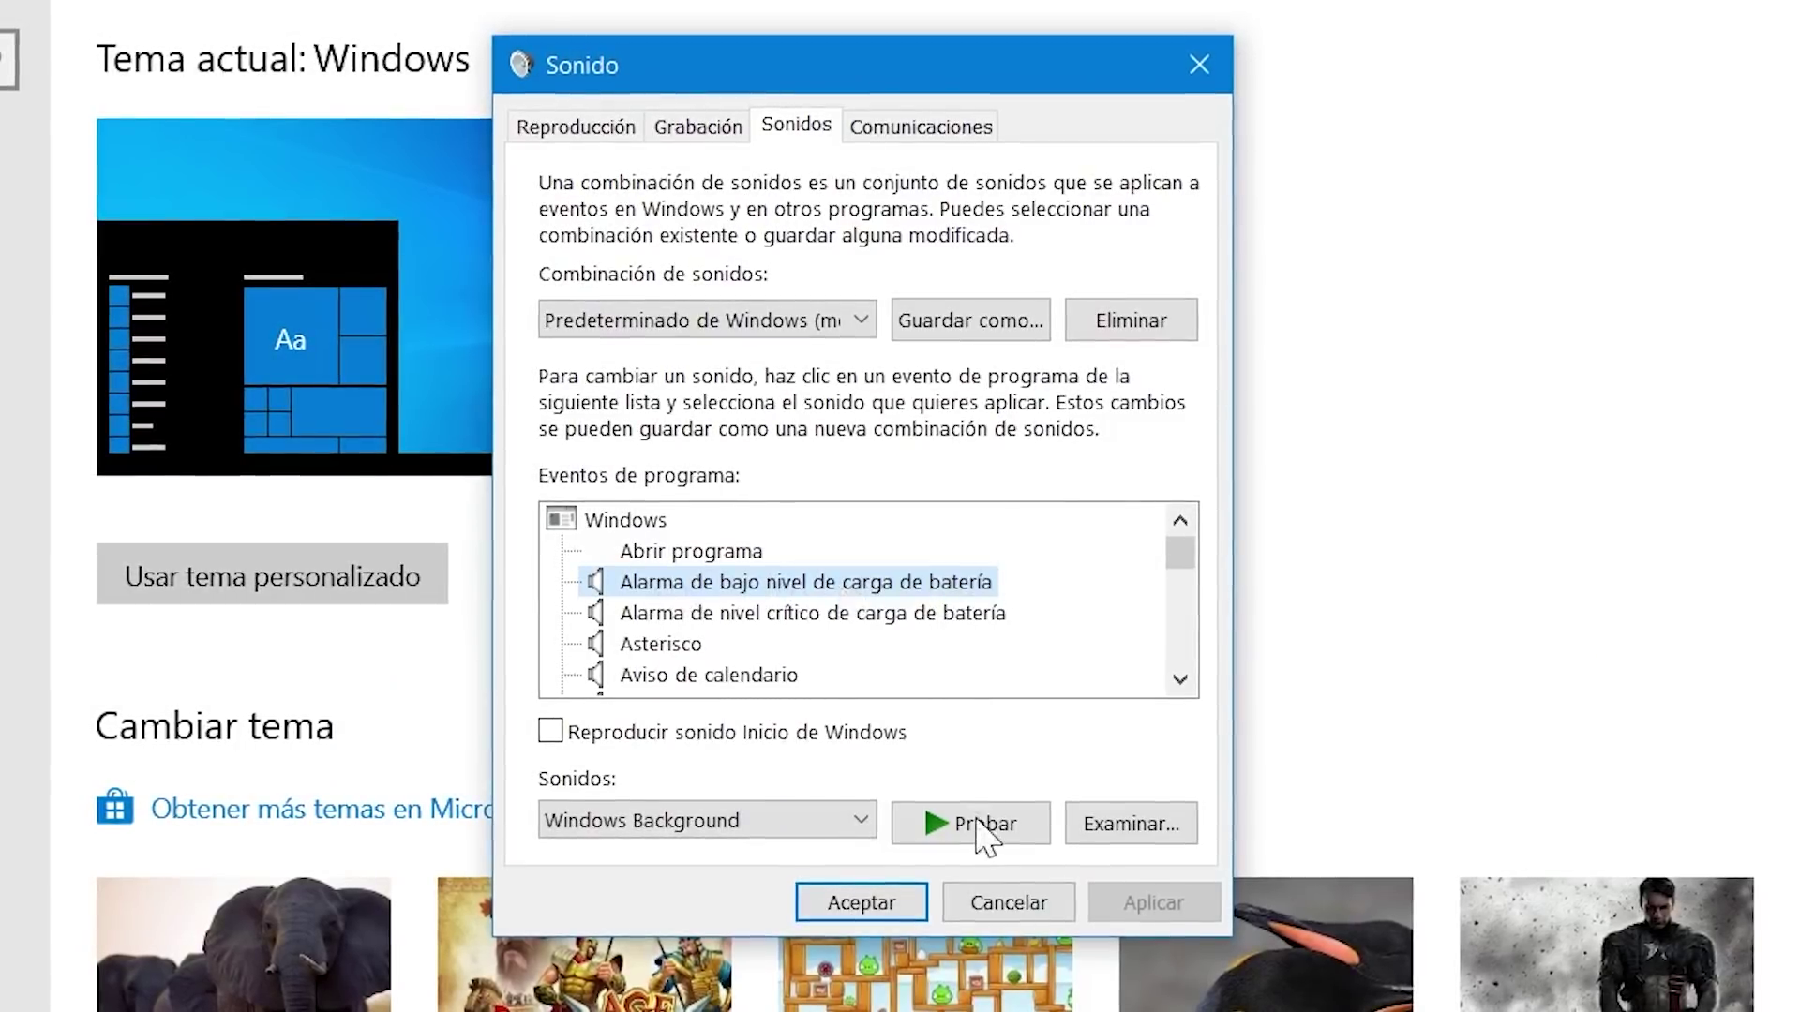
{"action": "left_click", "coordinate": [933, 606]}
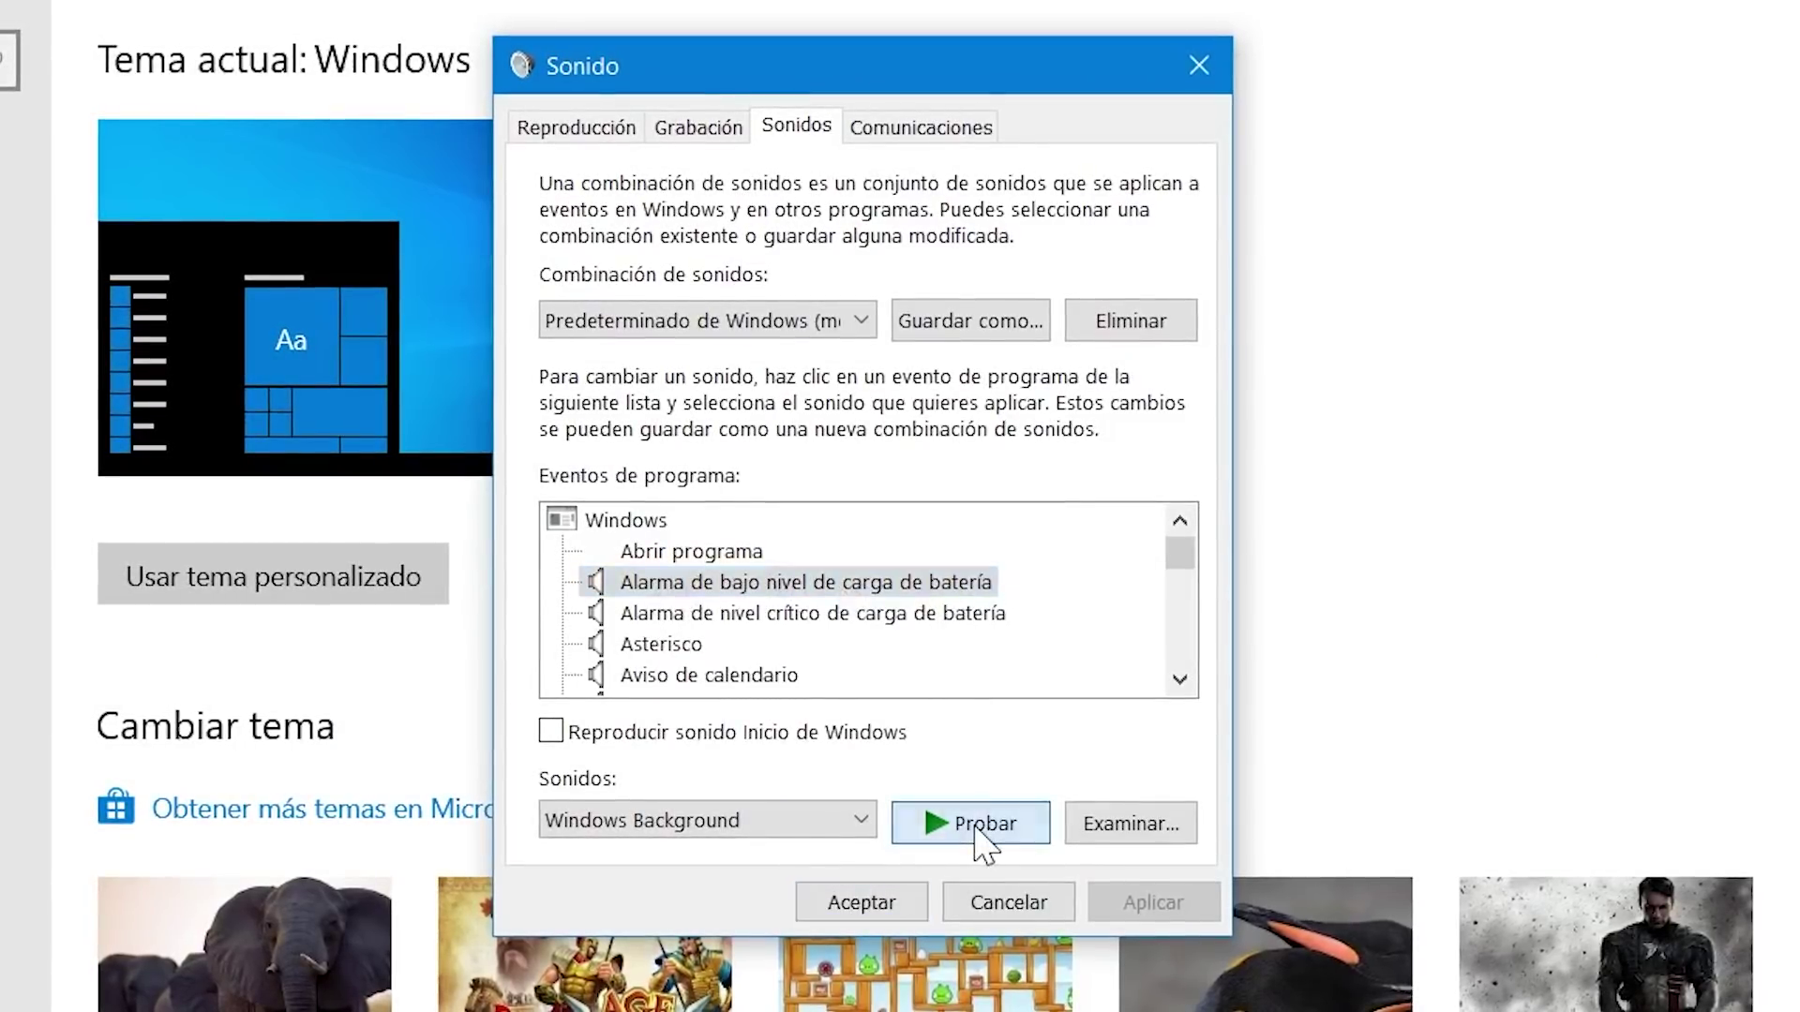
{"action": "left_click", "coordinate": [893, 621]}
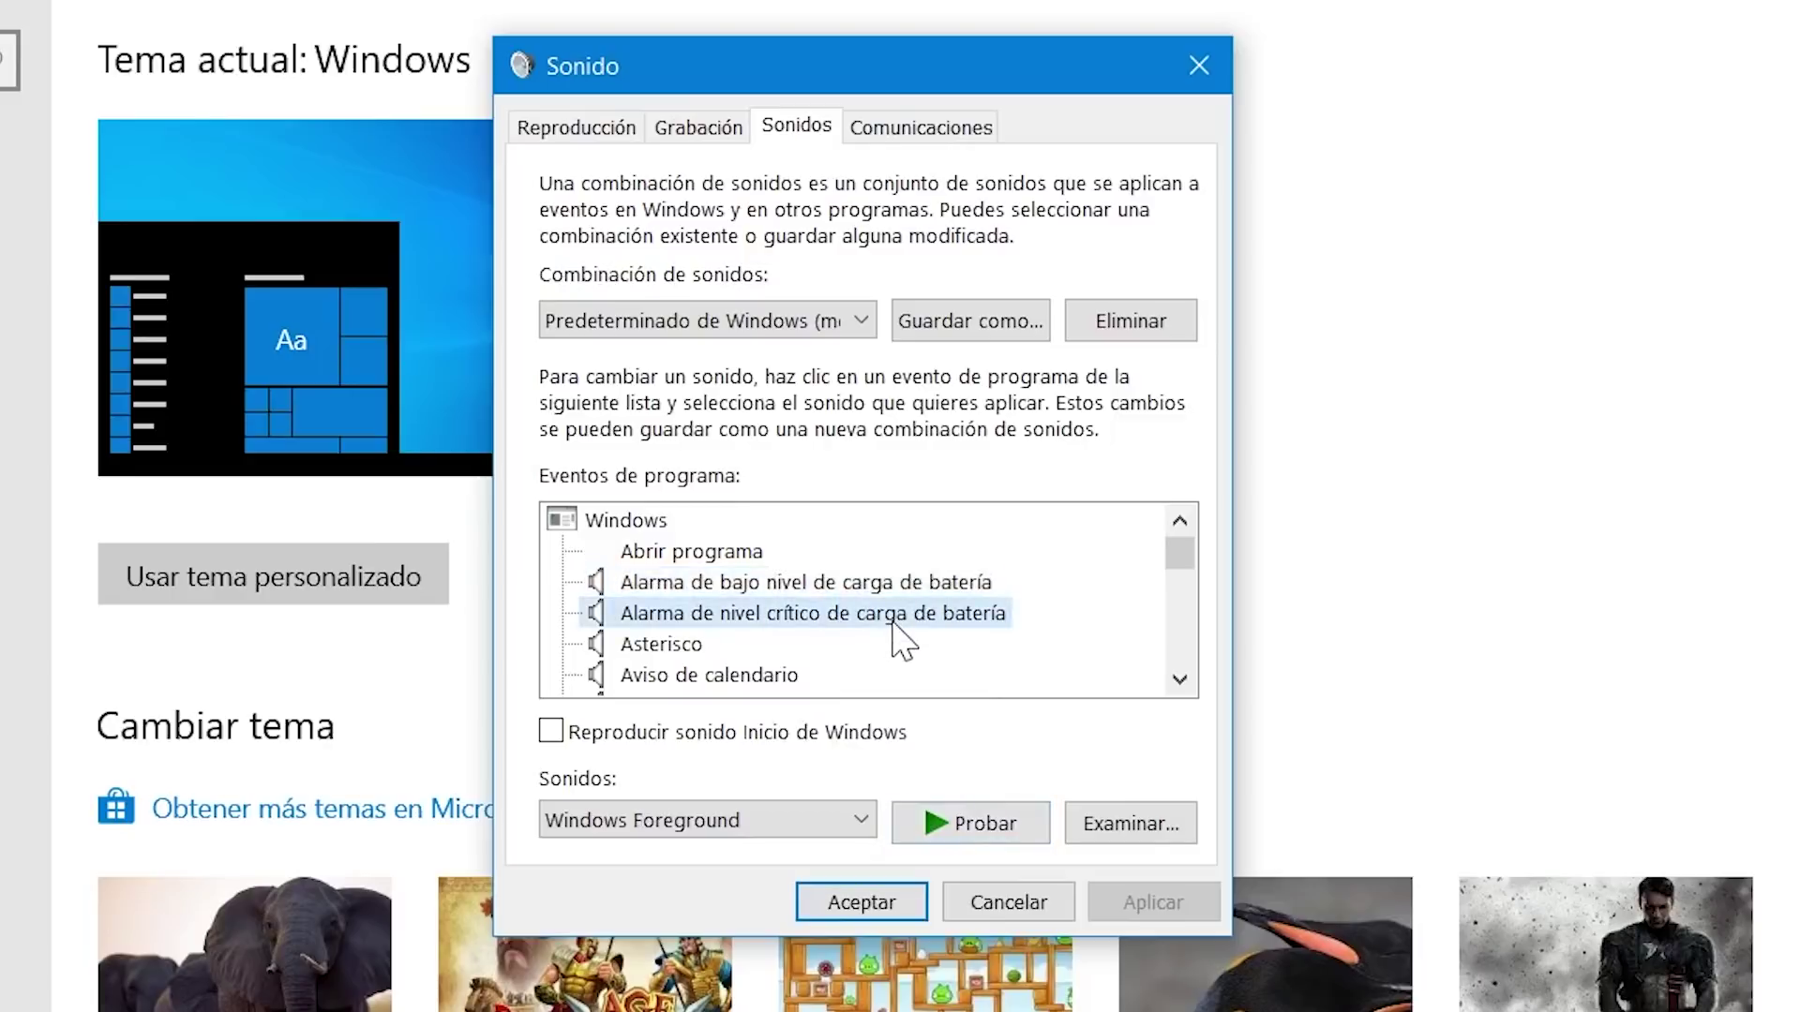
{"action": "left_click", "coordinate": [996, 827]}
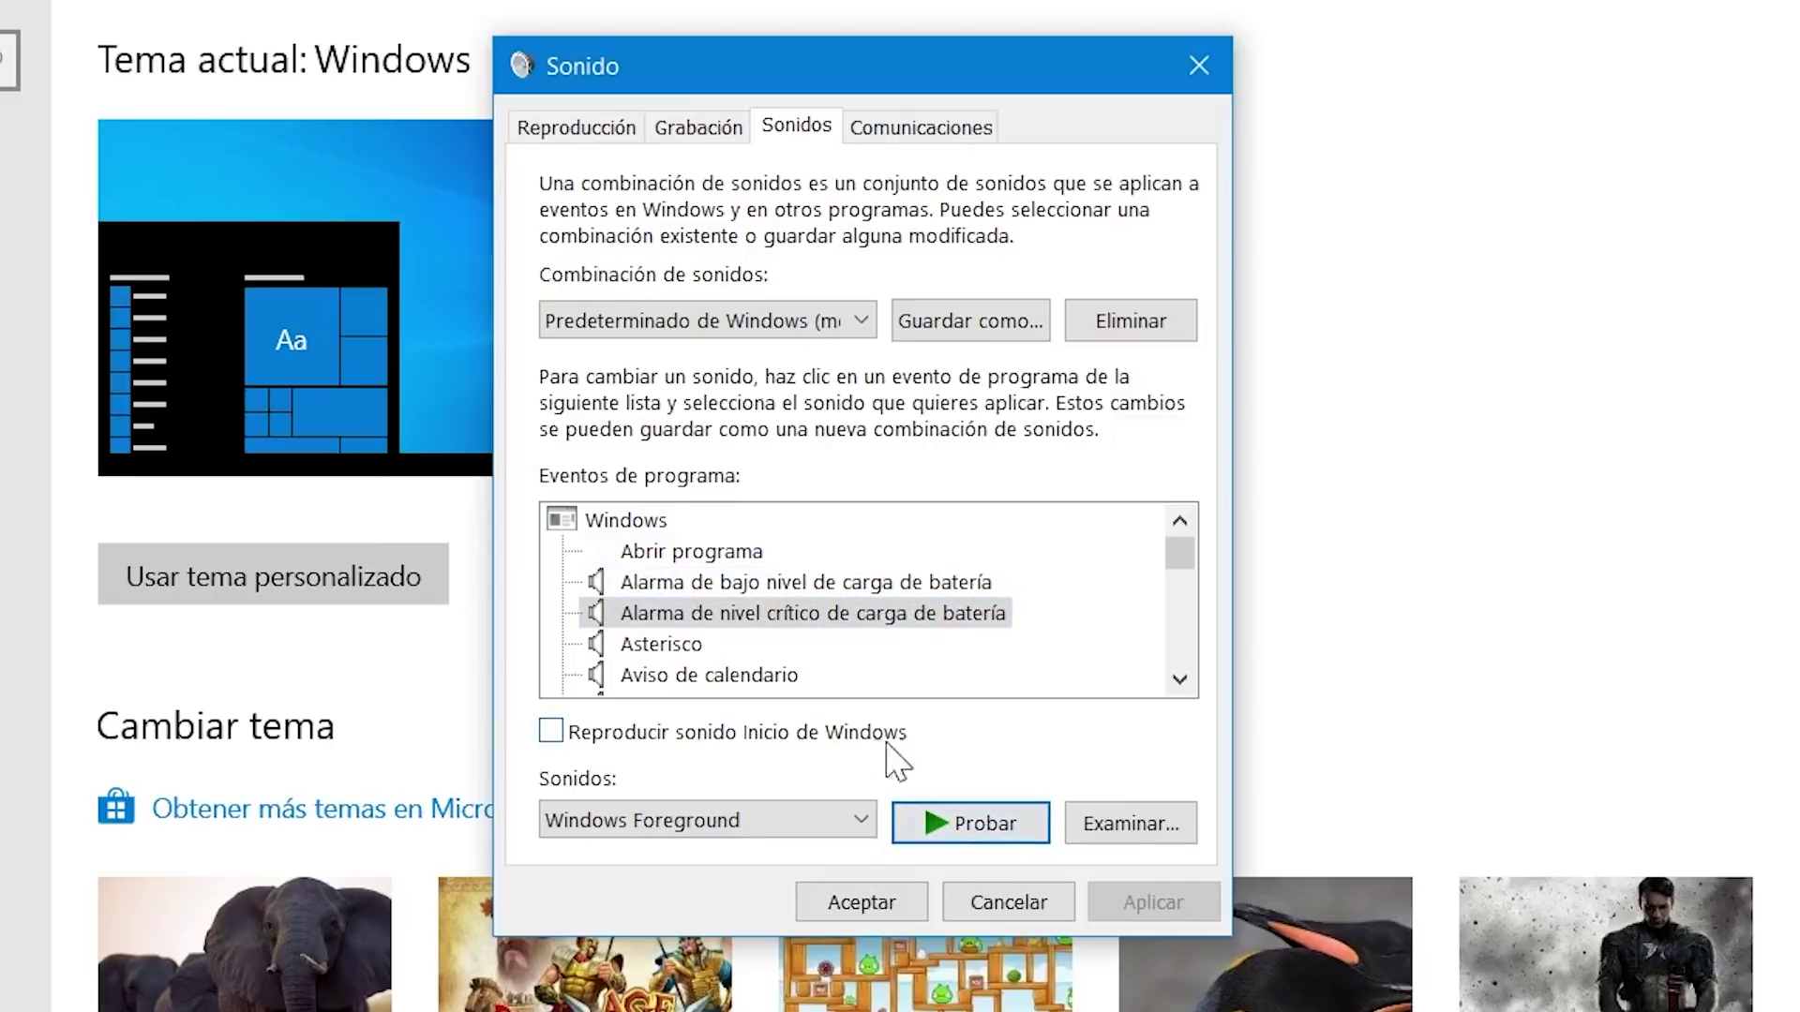
Step: Assign the Windows Error sound to the Alarma de nivel crítico de carga de batería event and play it as a test
{"action": "left_click", "coordinate": [816, 823]}
{"action": "scroll", "coordinate": [694, 506], "scroll_direction": "up", "scroll_amount": 5}
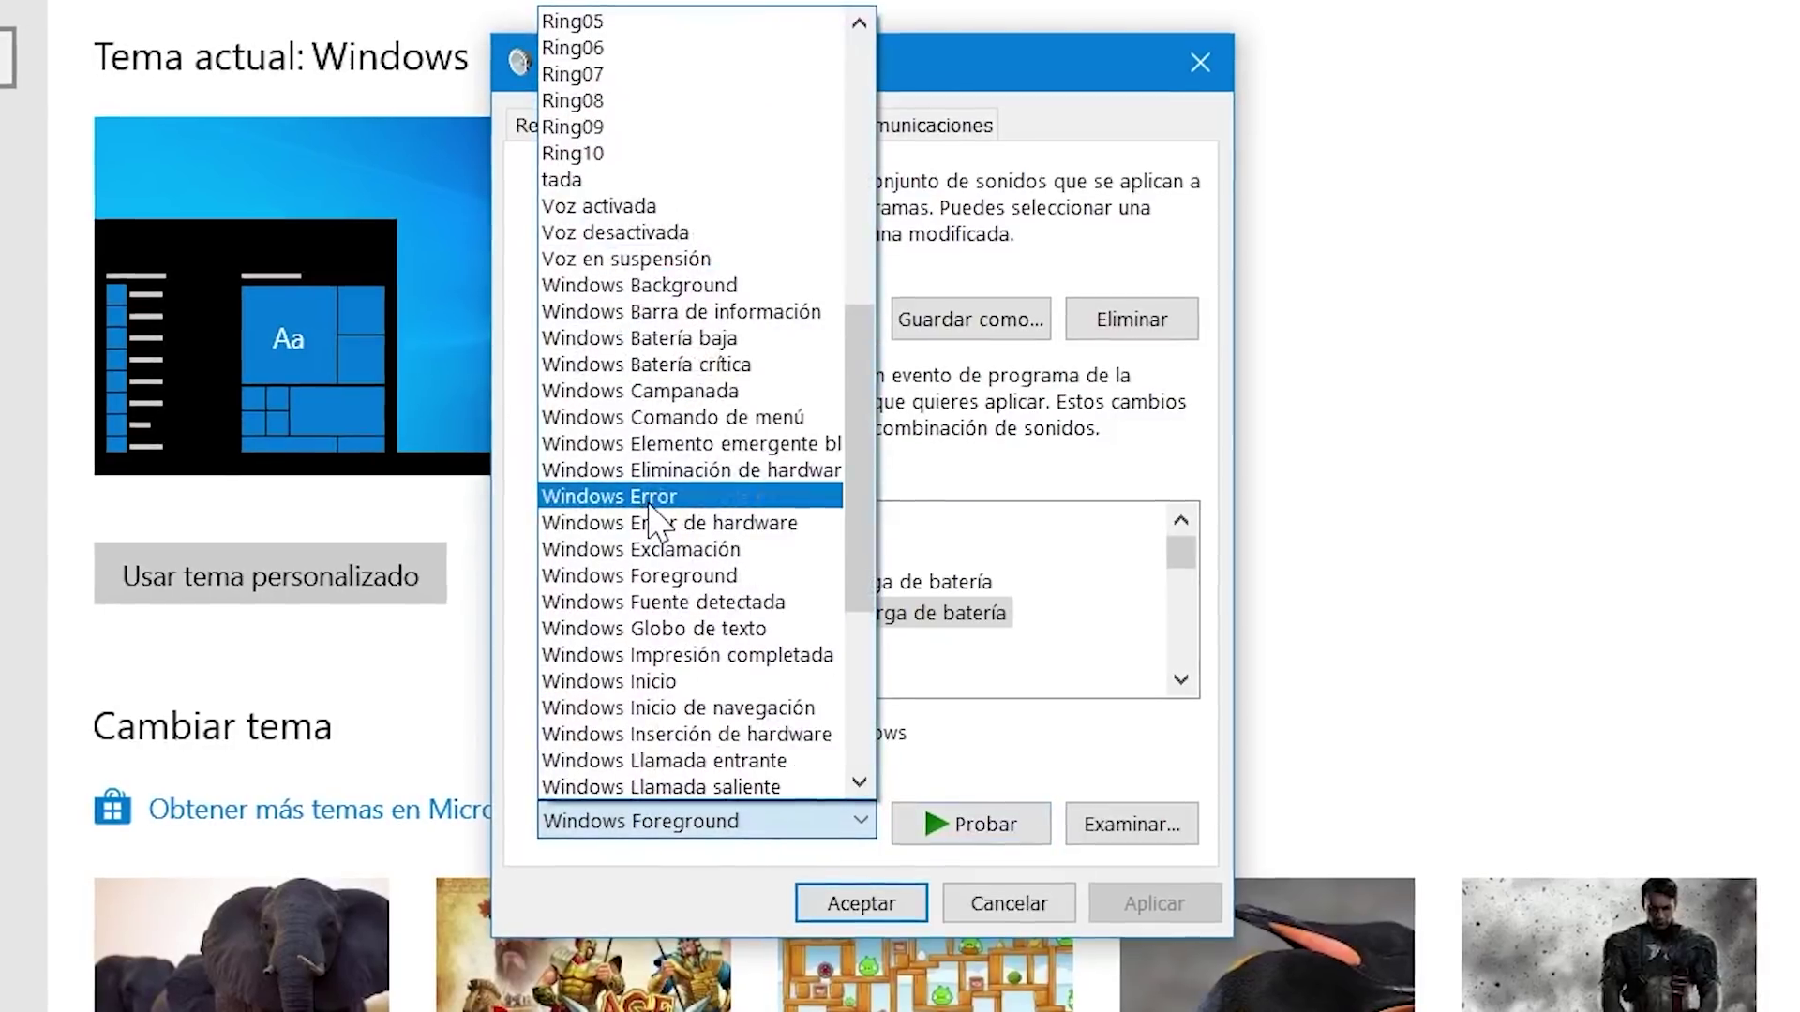
{"action": "left_click", "coordinate": [651, 499]}
{"action": "left_click", "coordinate": [942, 829]}
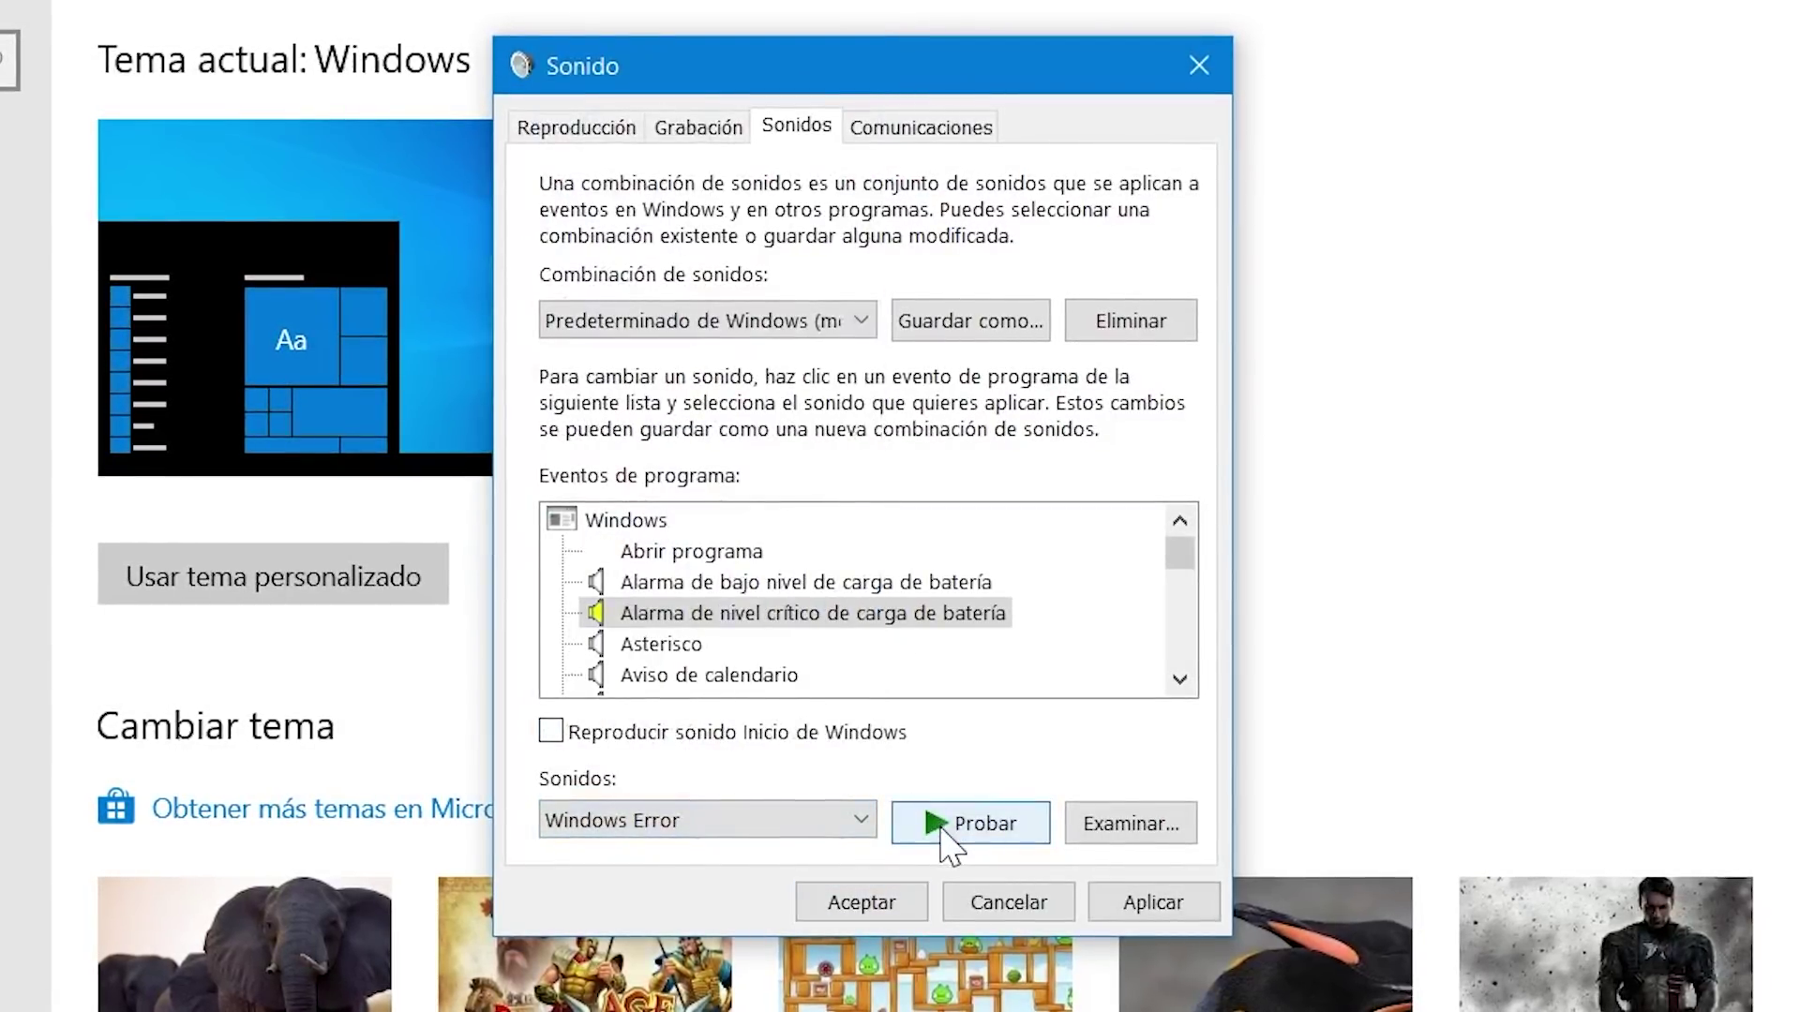
Step: Assign the Alarm04 sound to the Alarma de nivel crítico de carga de batería event and play it as a test
{"action": "left_click", "coordinate": [820, 829]}
{"action": "scroll", "coordinate": [807, 450], "scroll_direction": "up", "scroll_amount": 15}
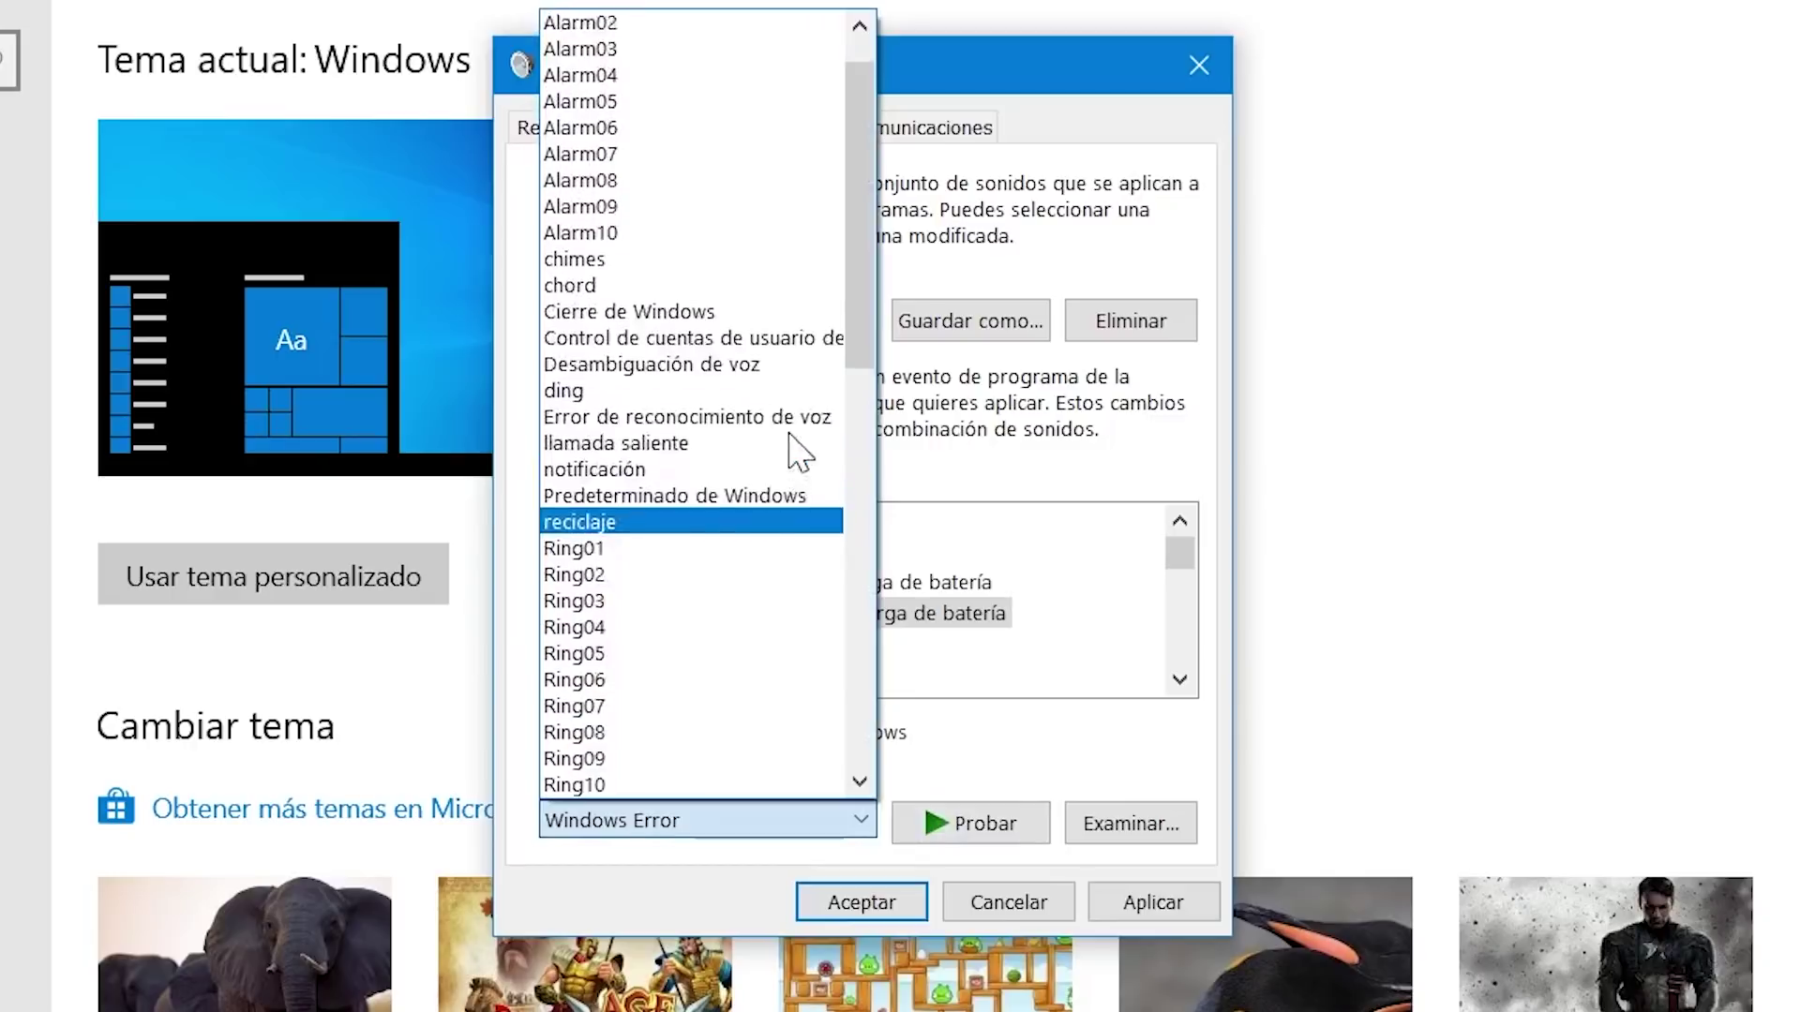
{"action": "scroll", "coordinate": [800, 454], "scroll_direction": "up", "scroll_amount": 1}
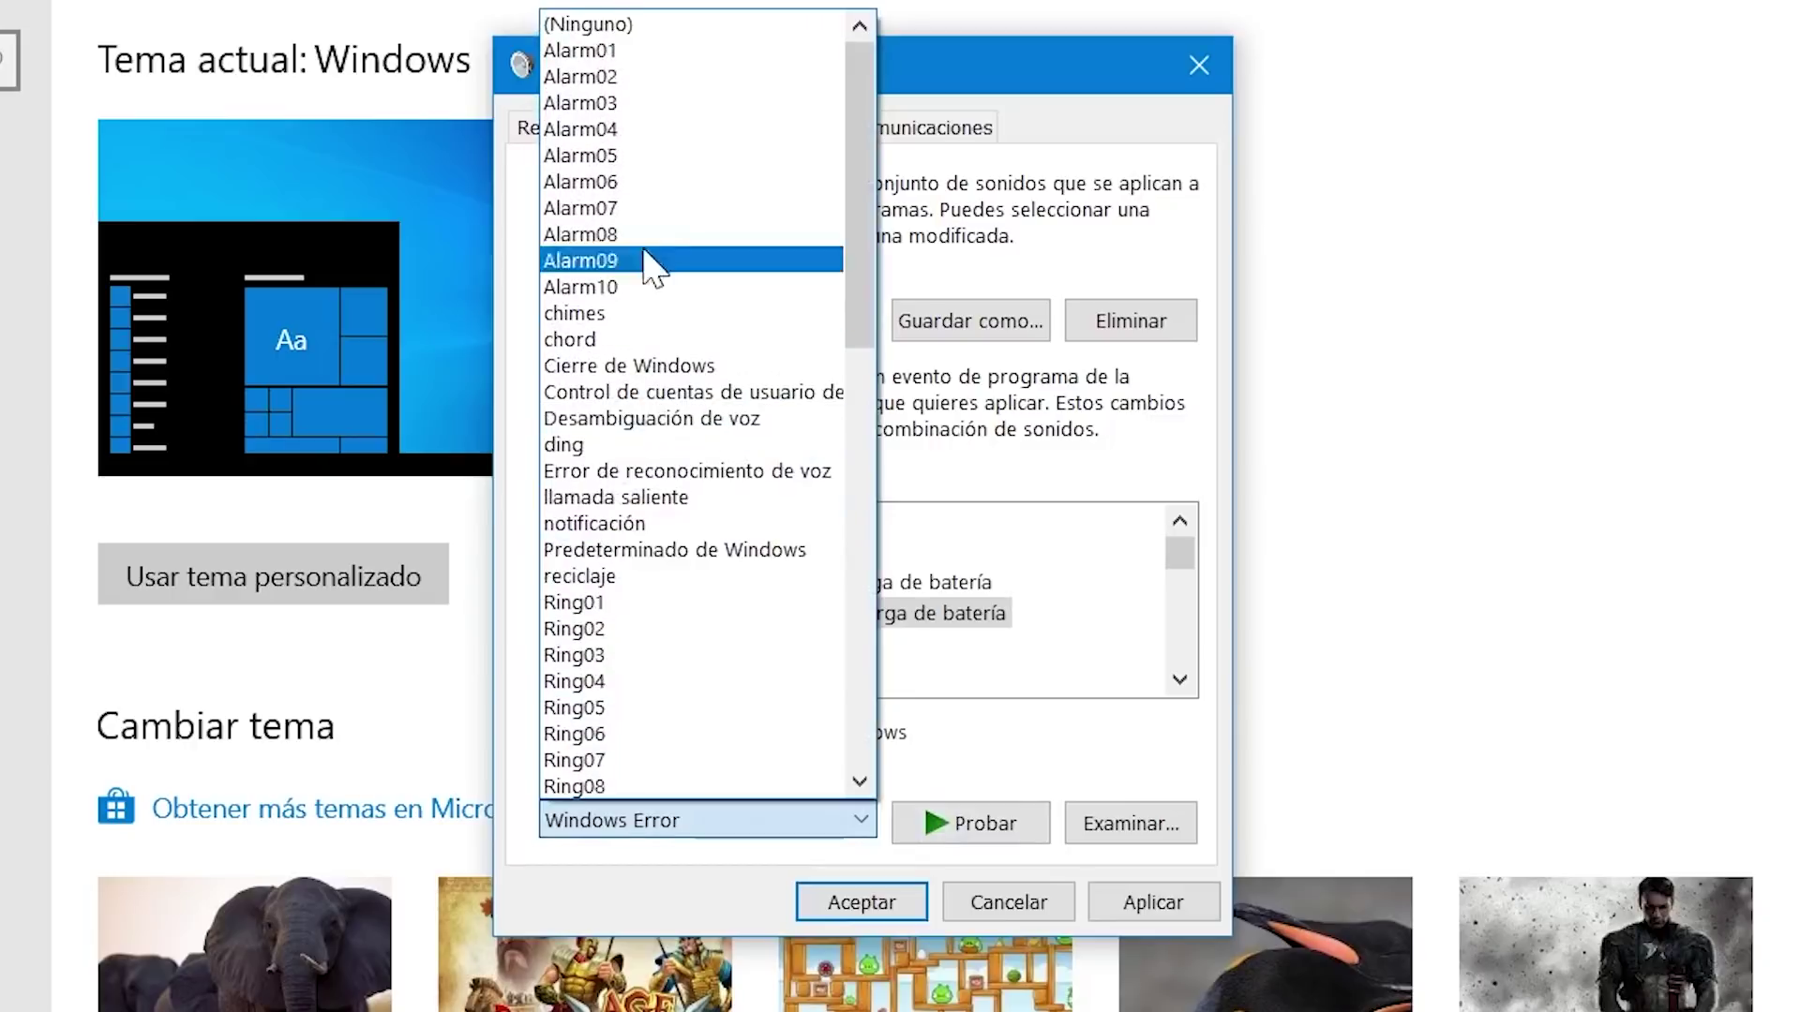
{"action": "left_click", "coordinate": [607, 132]}
{"action": "left_click", "coordinate": [941, 823]}
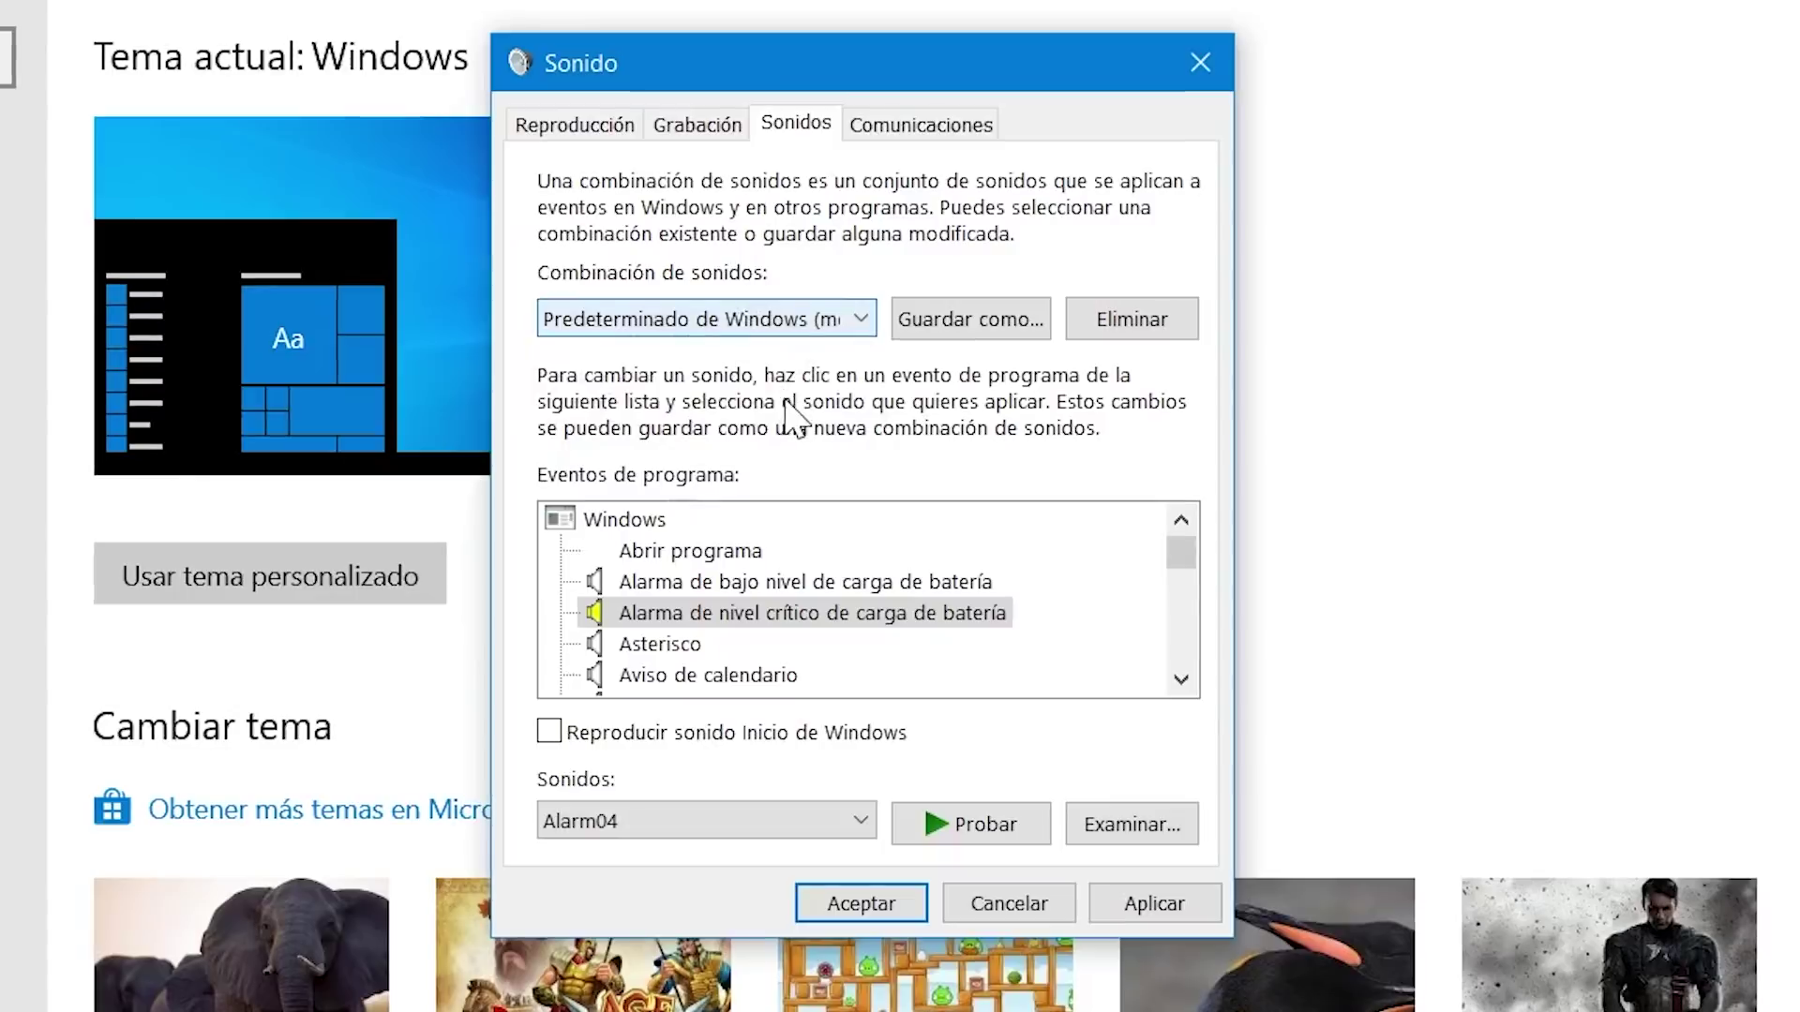
Step: Check the available sound schemes without choosing another one, and close the sound settings without applying the changes
{"action": "left_click", "coordinate": [798, 321]}
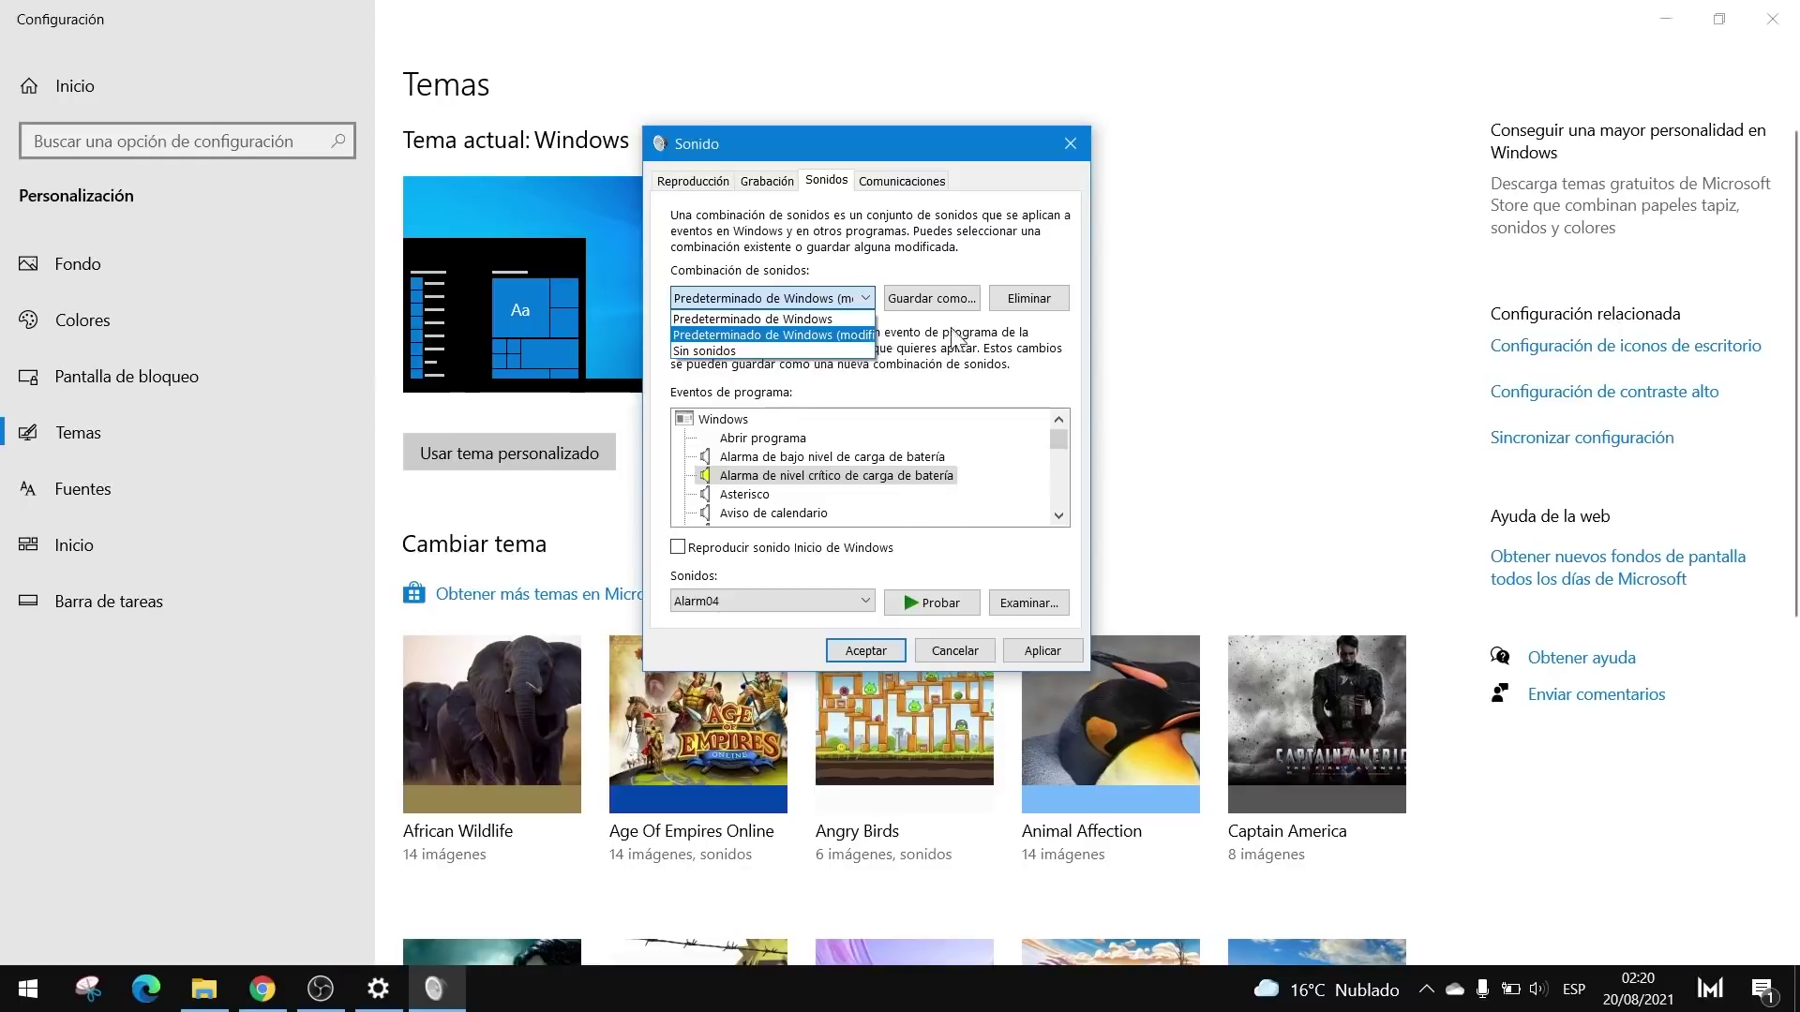
{"action": "left_click", "coordinate": [1018, 401]}
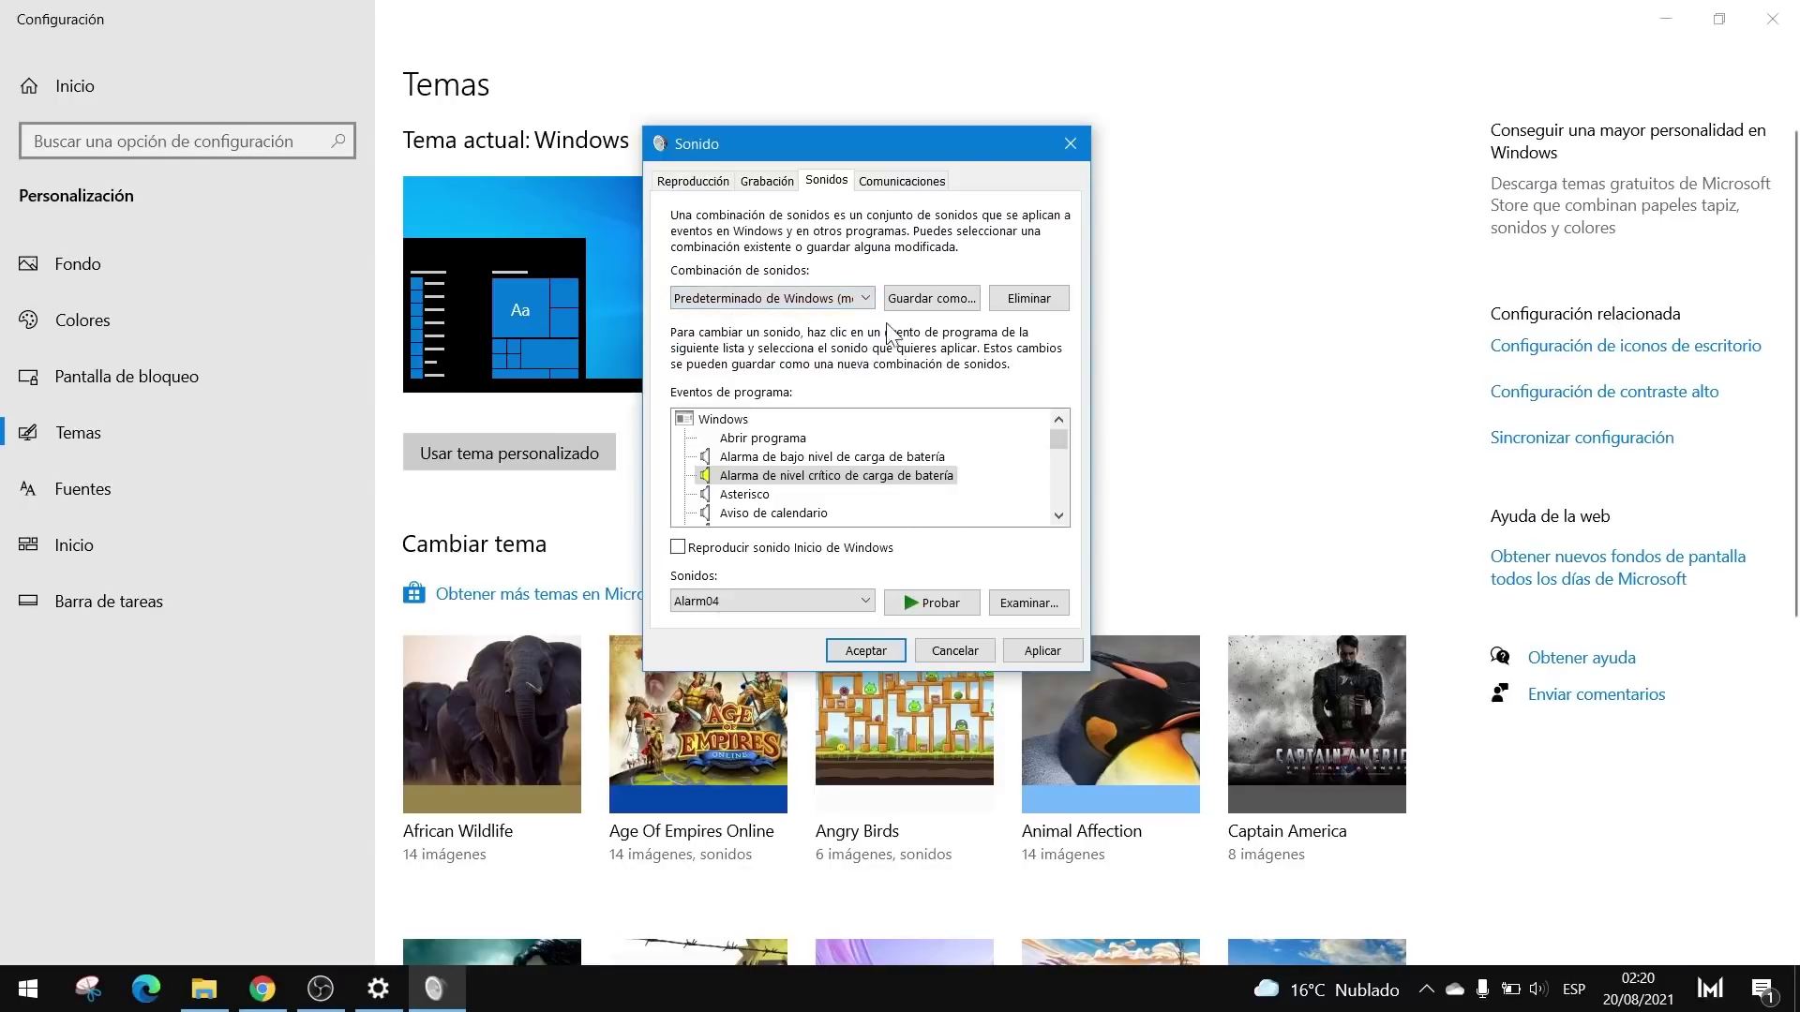
{"action": "left_click", "coordinate": [1068, 146]}
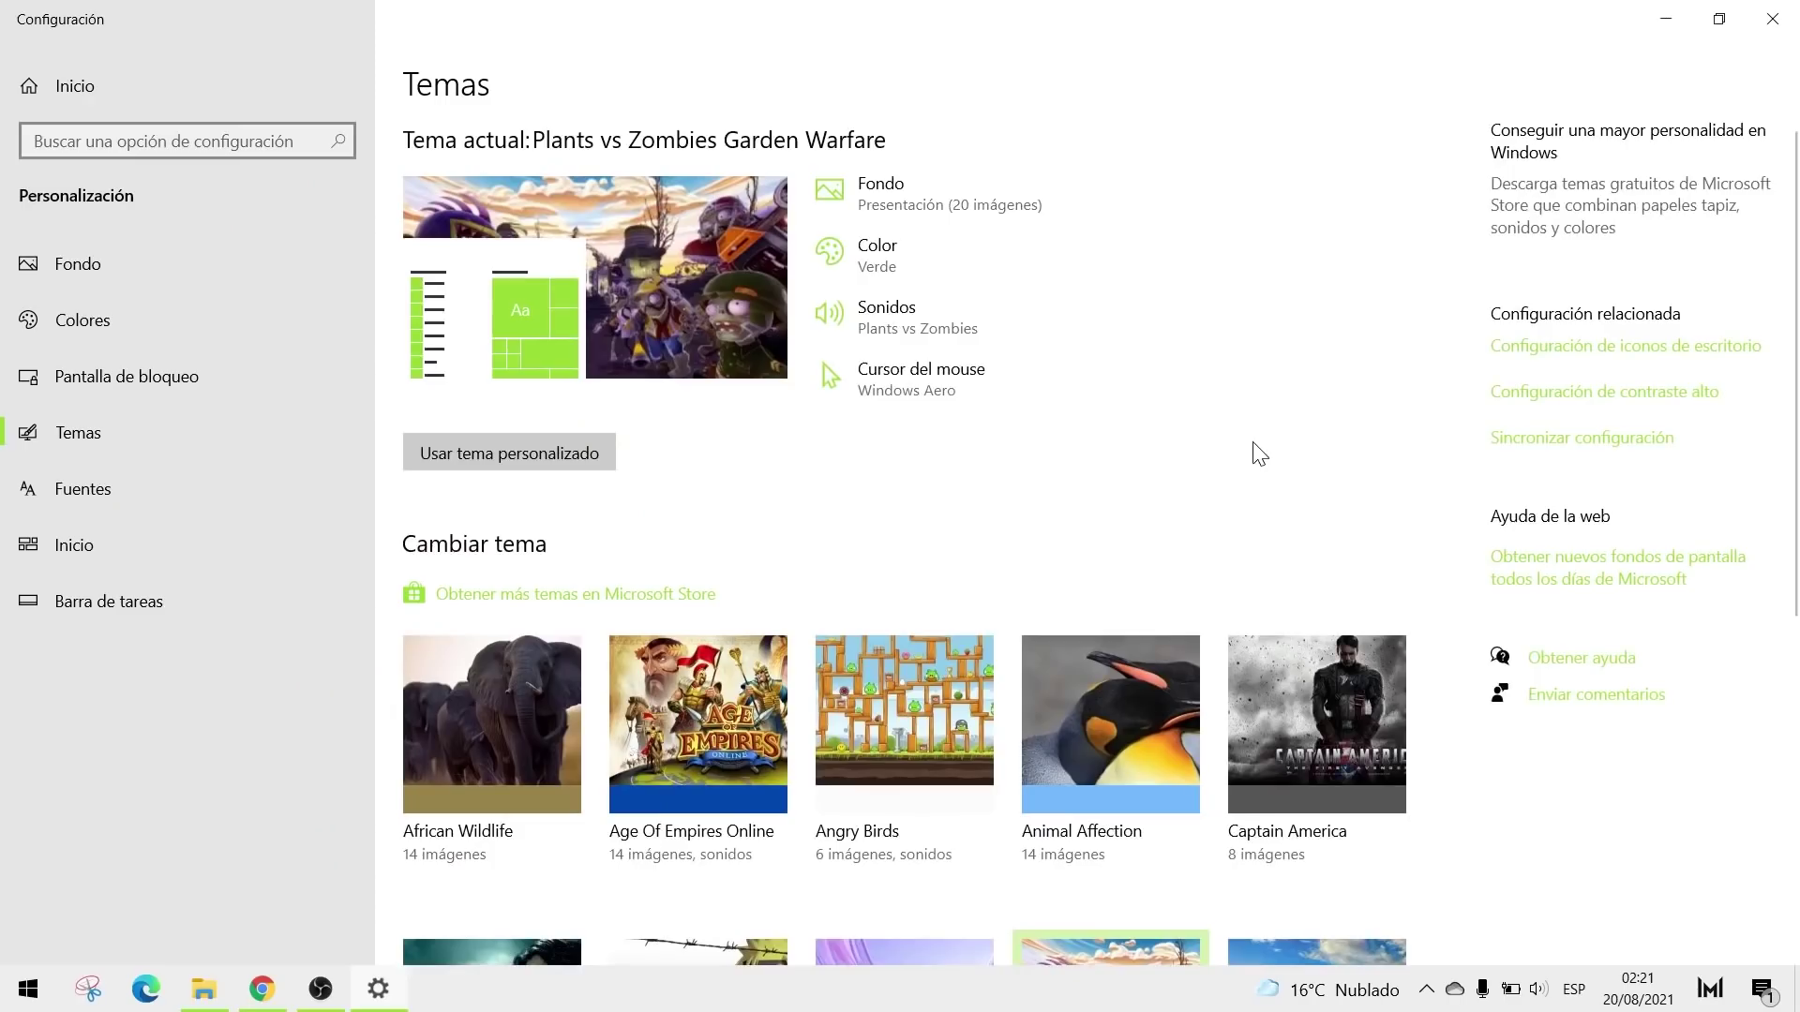
Step: Open the installed themes folder by running the path %localappdata%\Microsoft\Windows\Themes
{"action": "scroll", "coordinate": [1259, 454], "scroll_direction": "down", "scroll_amount": 5}
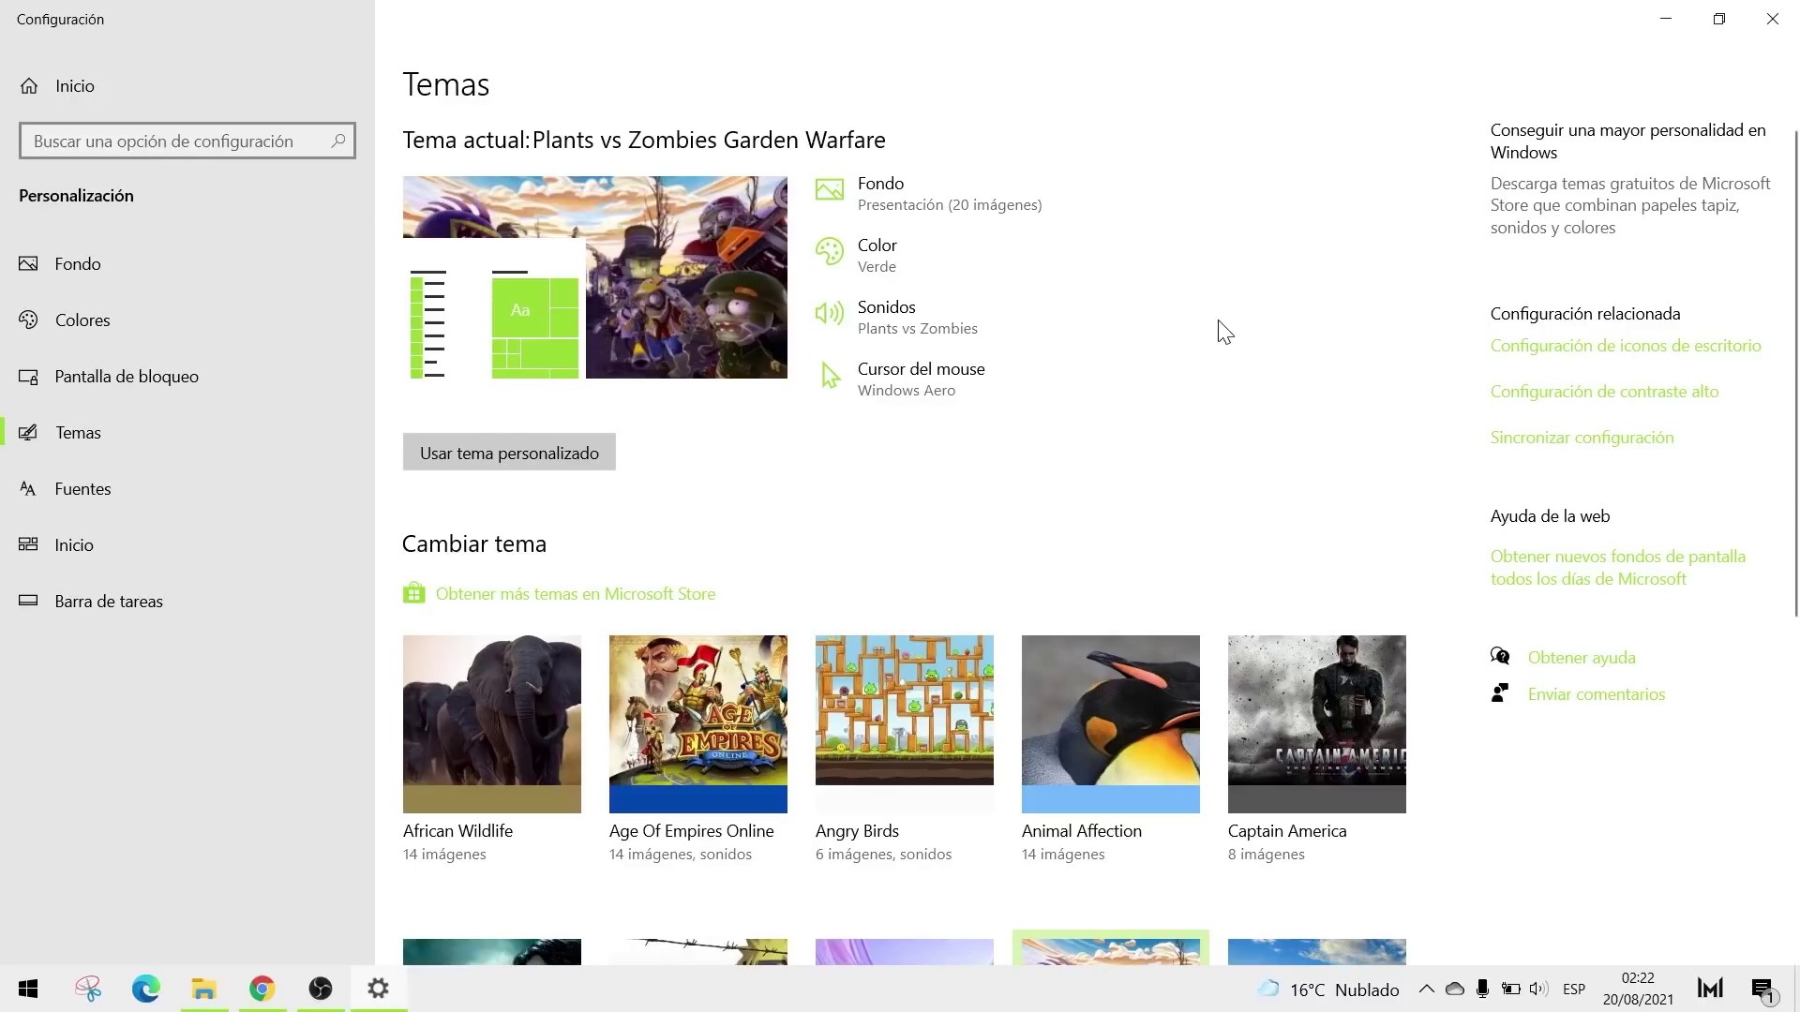
{"action": "key", "text": "super+r"}
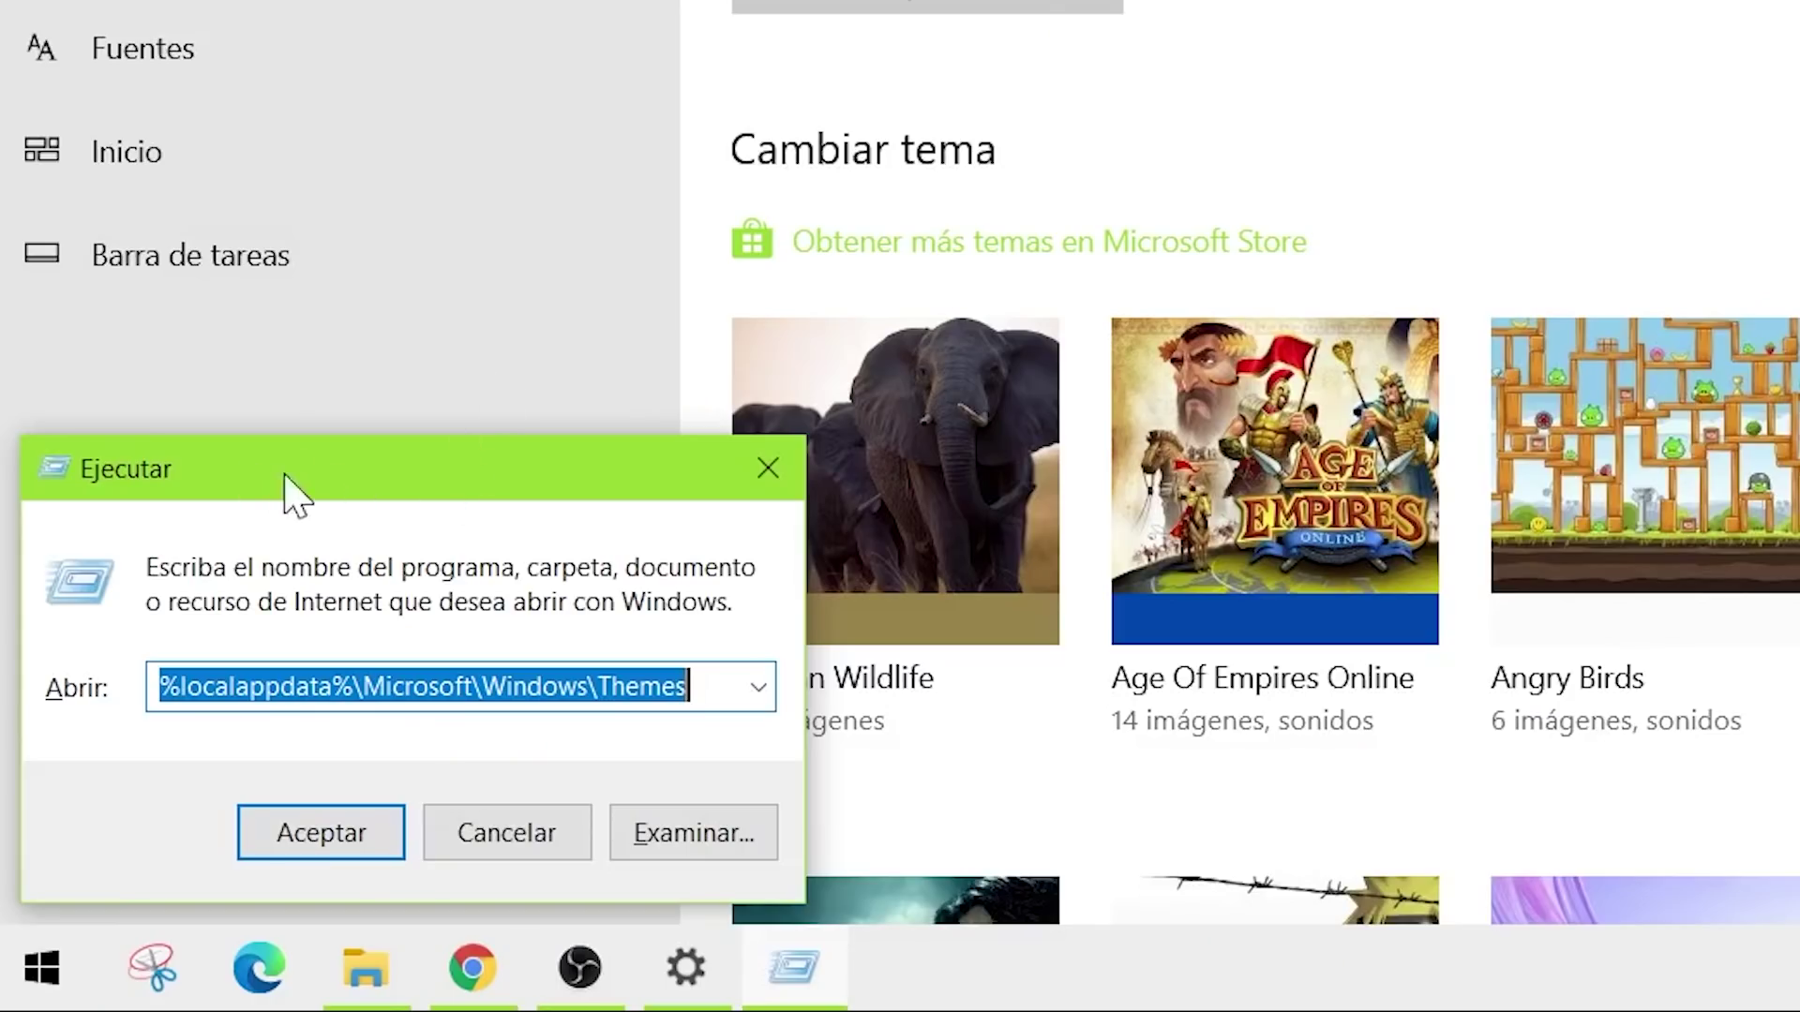
{"action": "left_click_drag", "start_coordinate": [158, 729], "coordinate": [166, 689]}
{"action": "left_click_drag", "start_coordinate": [294, 413], "coordinate": [1633, 0]}
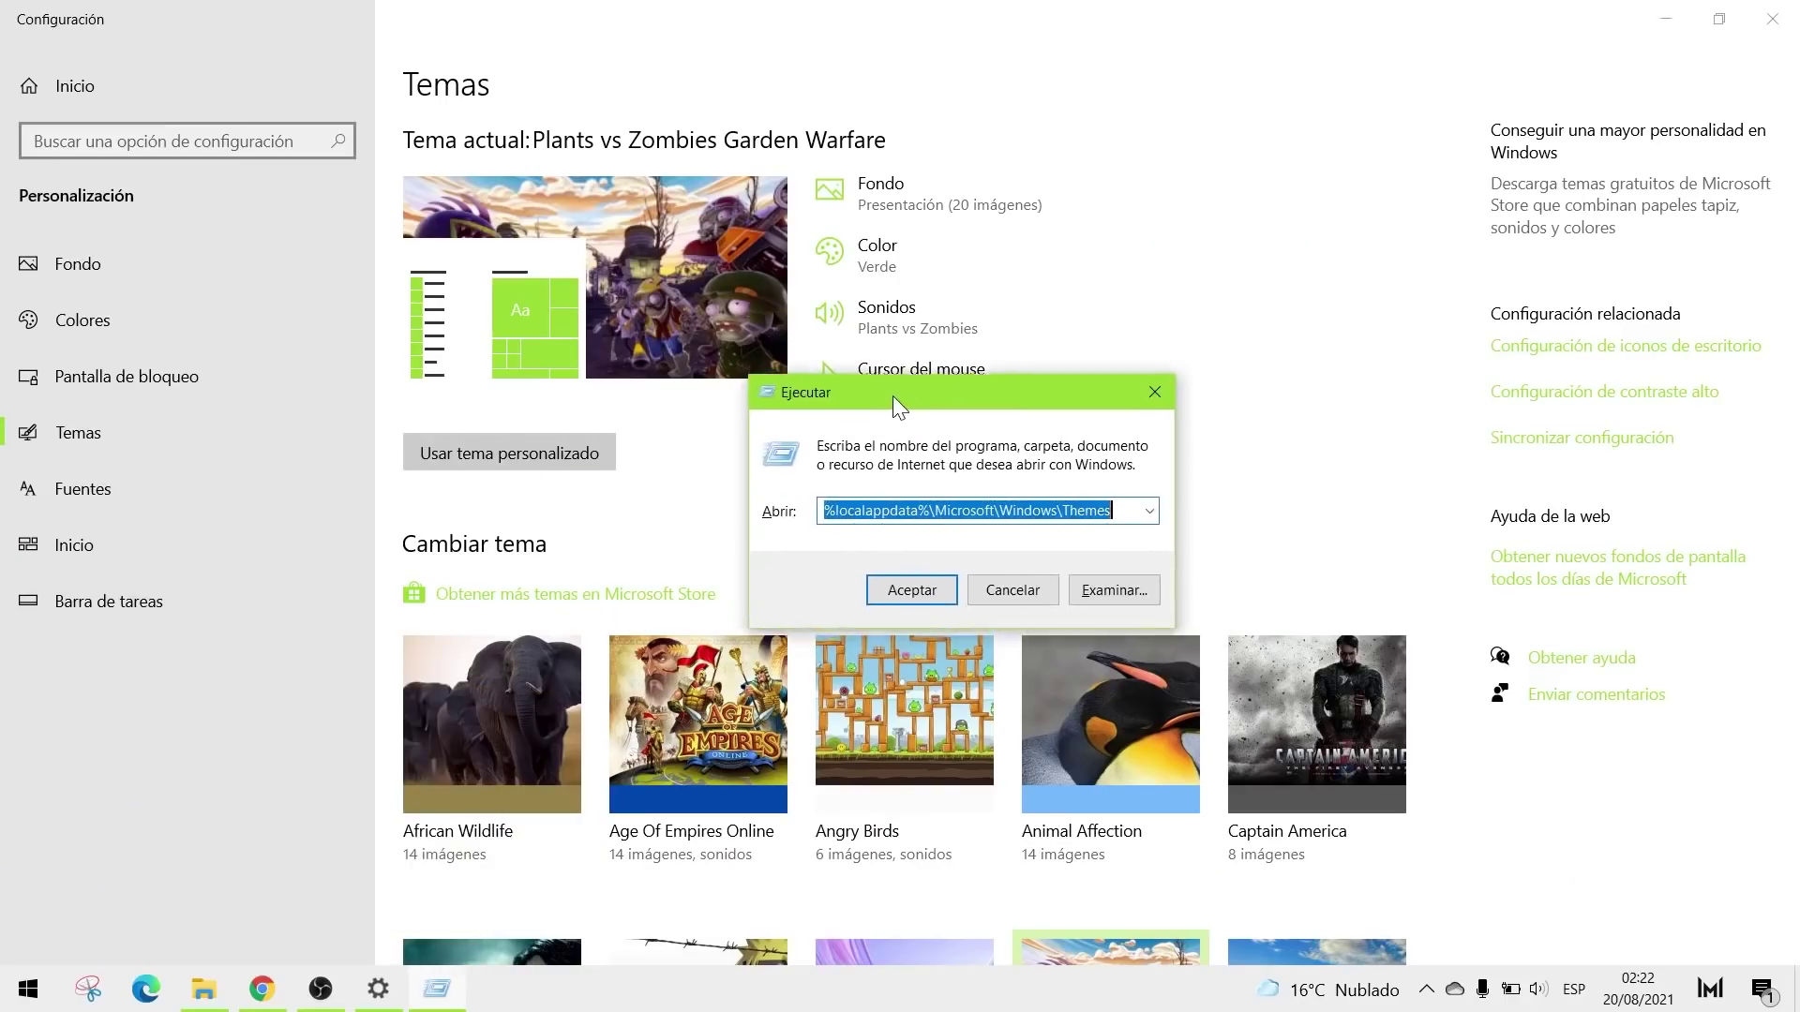
{"action": "left_click_drag", "start_coordinate": [893, 396], "coordinate": [762, 388]}
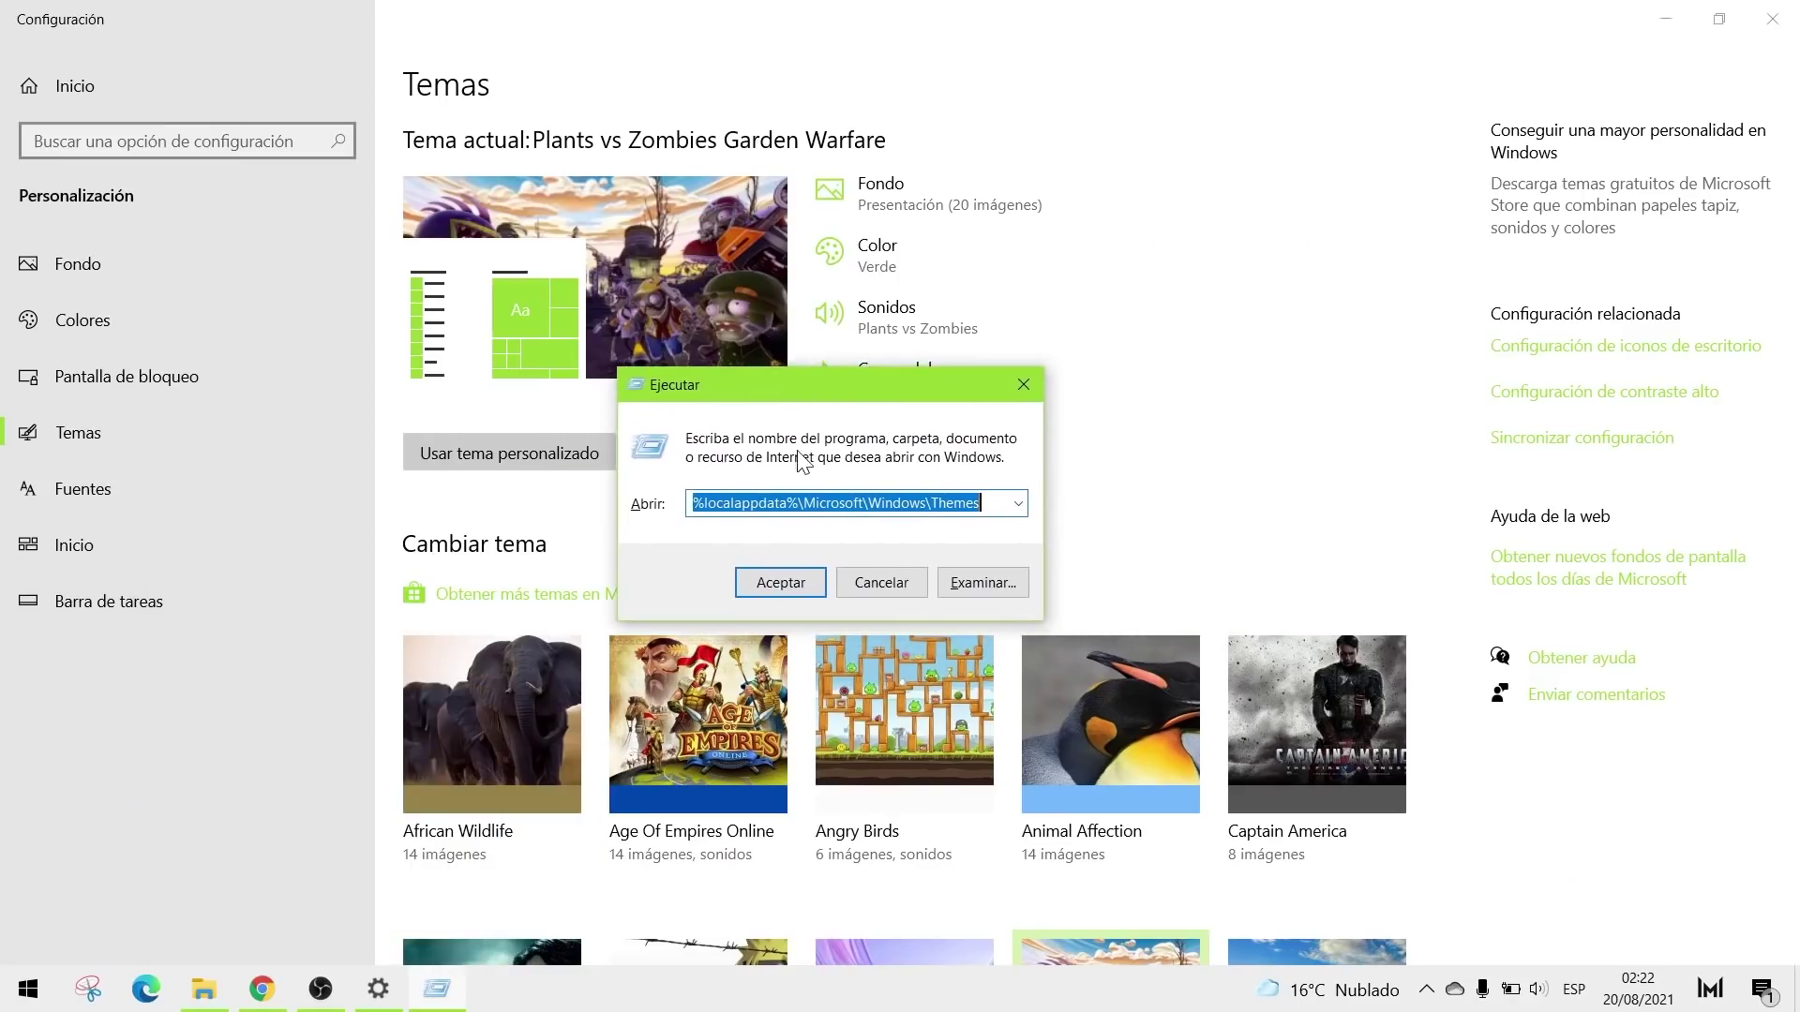
{"action": "left_click", "coordinate": [860, 515]}
{"action": "left_click_drag", "start_coordinate": [1004, 502], "coordinate": [710, 506]}
{"action": "left_click", "coordinate": [697, 503]}
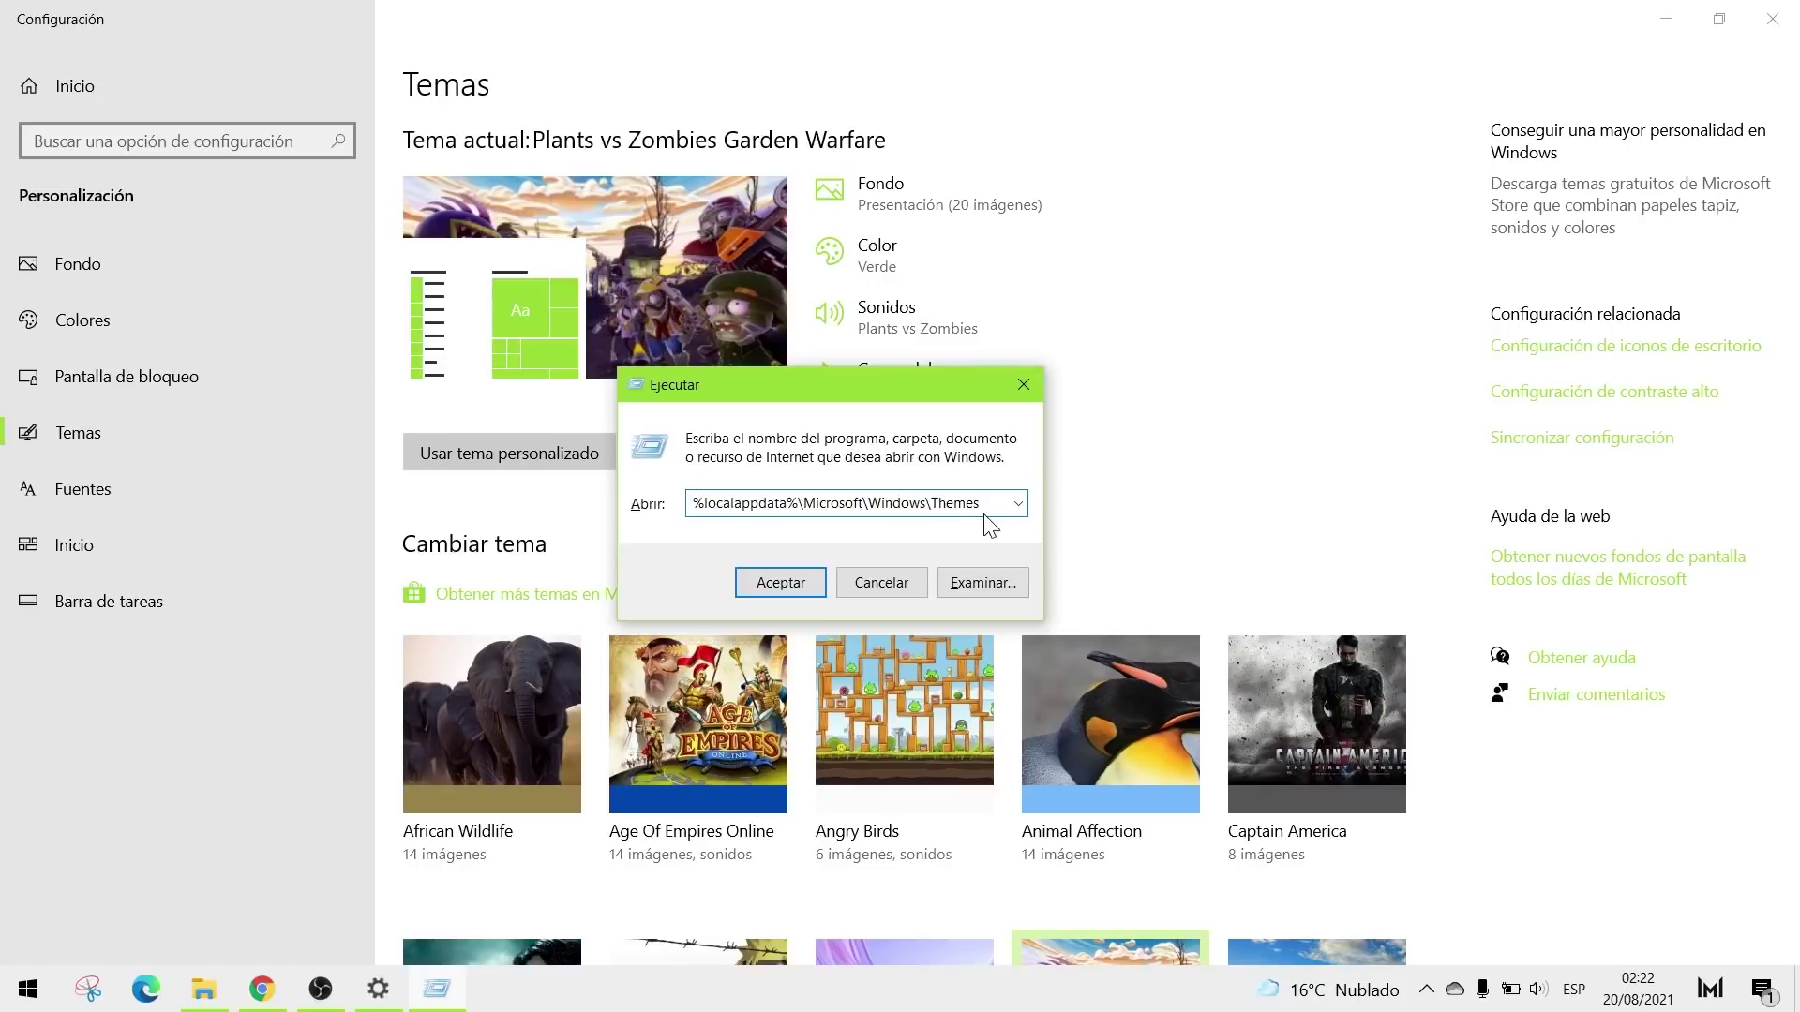
{"action": "left_click", "coordinate": [784, 585]}
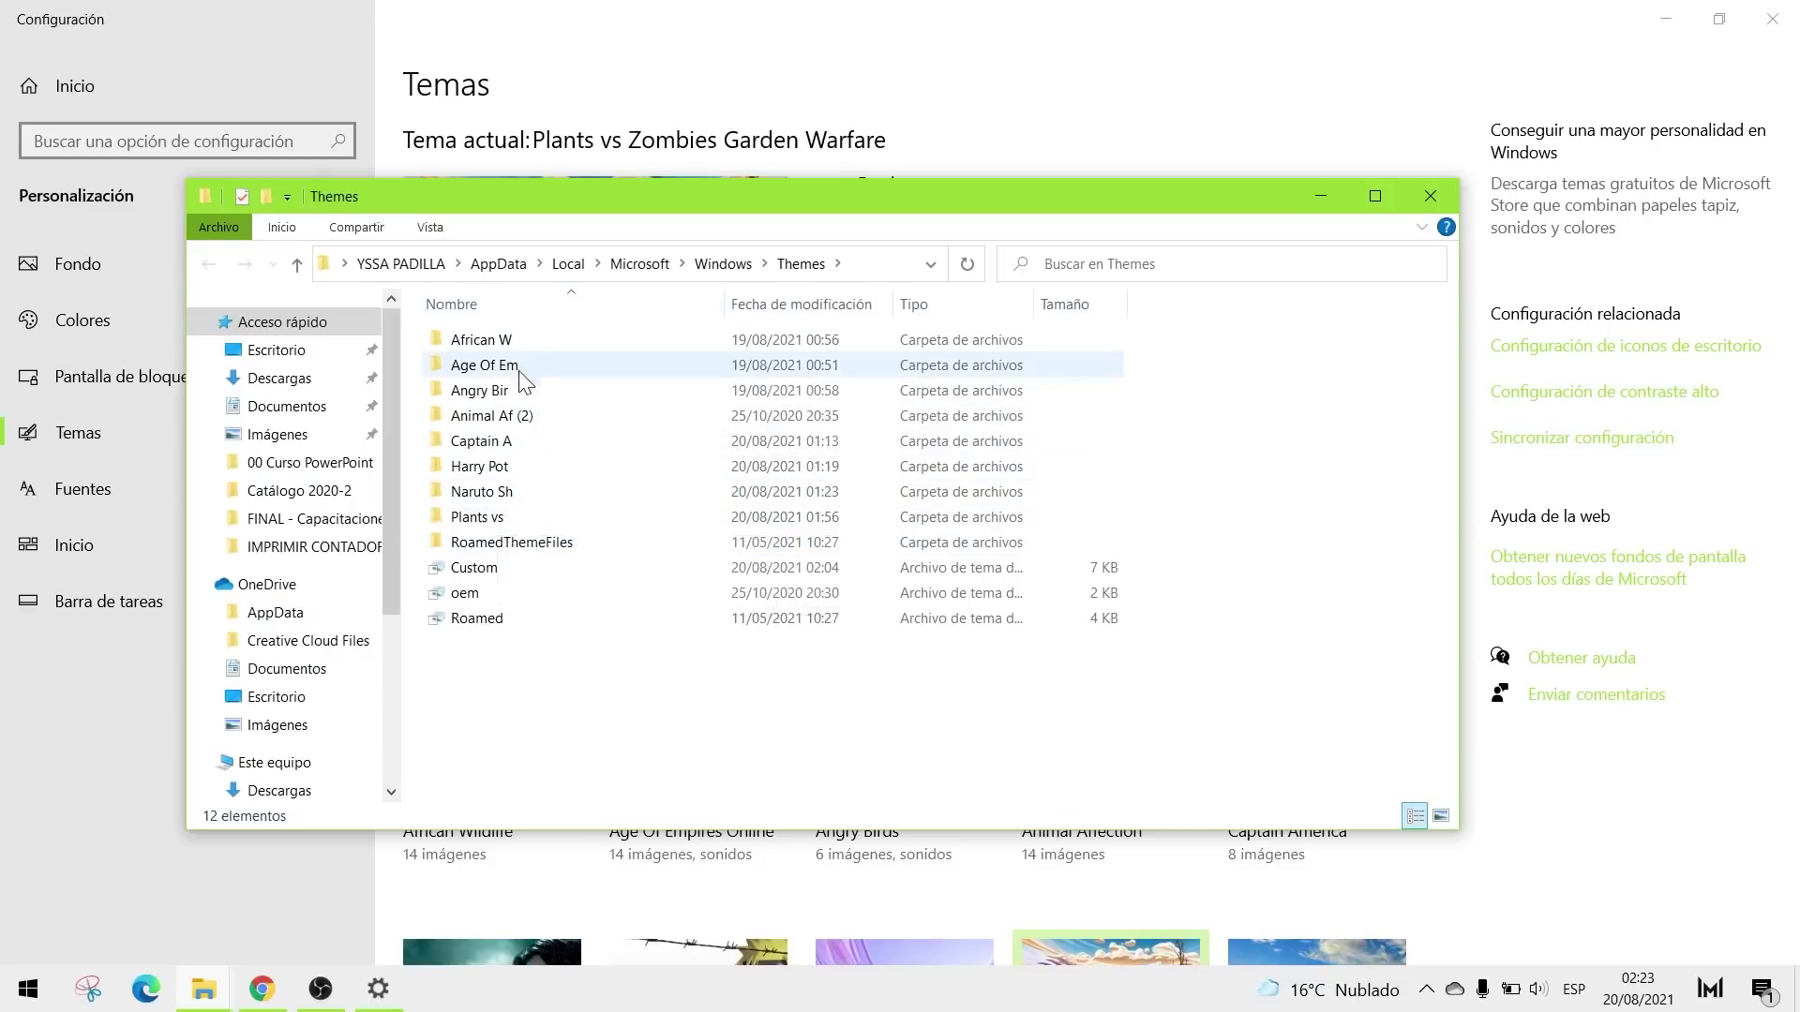
Step: Open the DesktopBackground subfolder of the Plants vs theme folder and select all of its images
{"action": "double_click", "coordinate": [479, 525]}
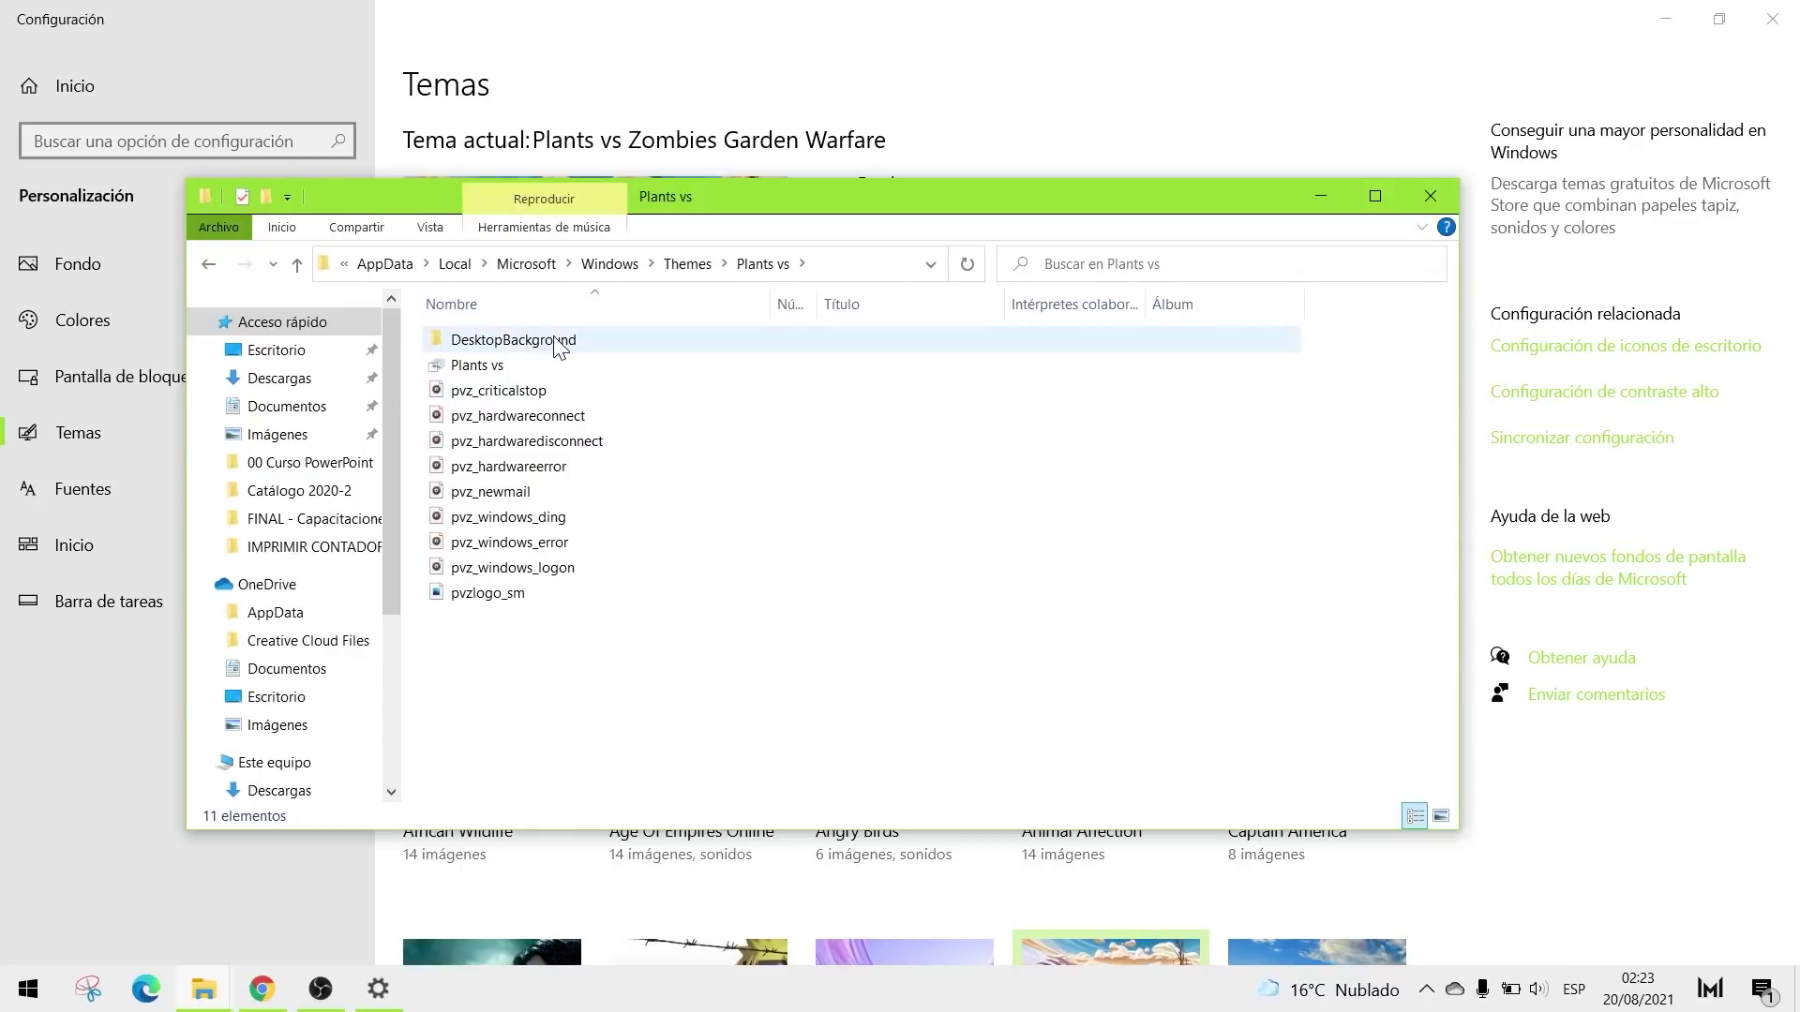
{"action": "double_click", "coordinate": [523, 344]}
{"action": "left_click_drag", "start_coordinate": [1423, 724], "coordinate": [504, 381]}
Step: Open the theme's first wallpaper, browse the images up to 10_pvz_msft_screens_04_tr.jpg, and close the image viewer
{"action": "double_click", "coordinate": [505, 381]}
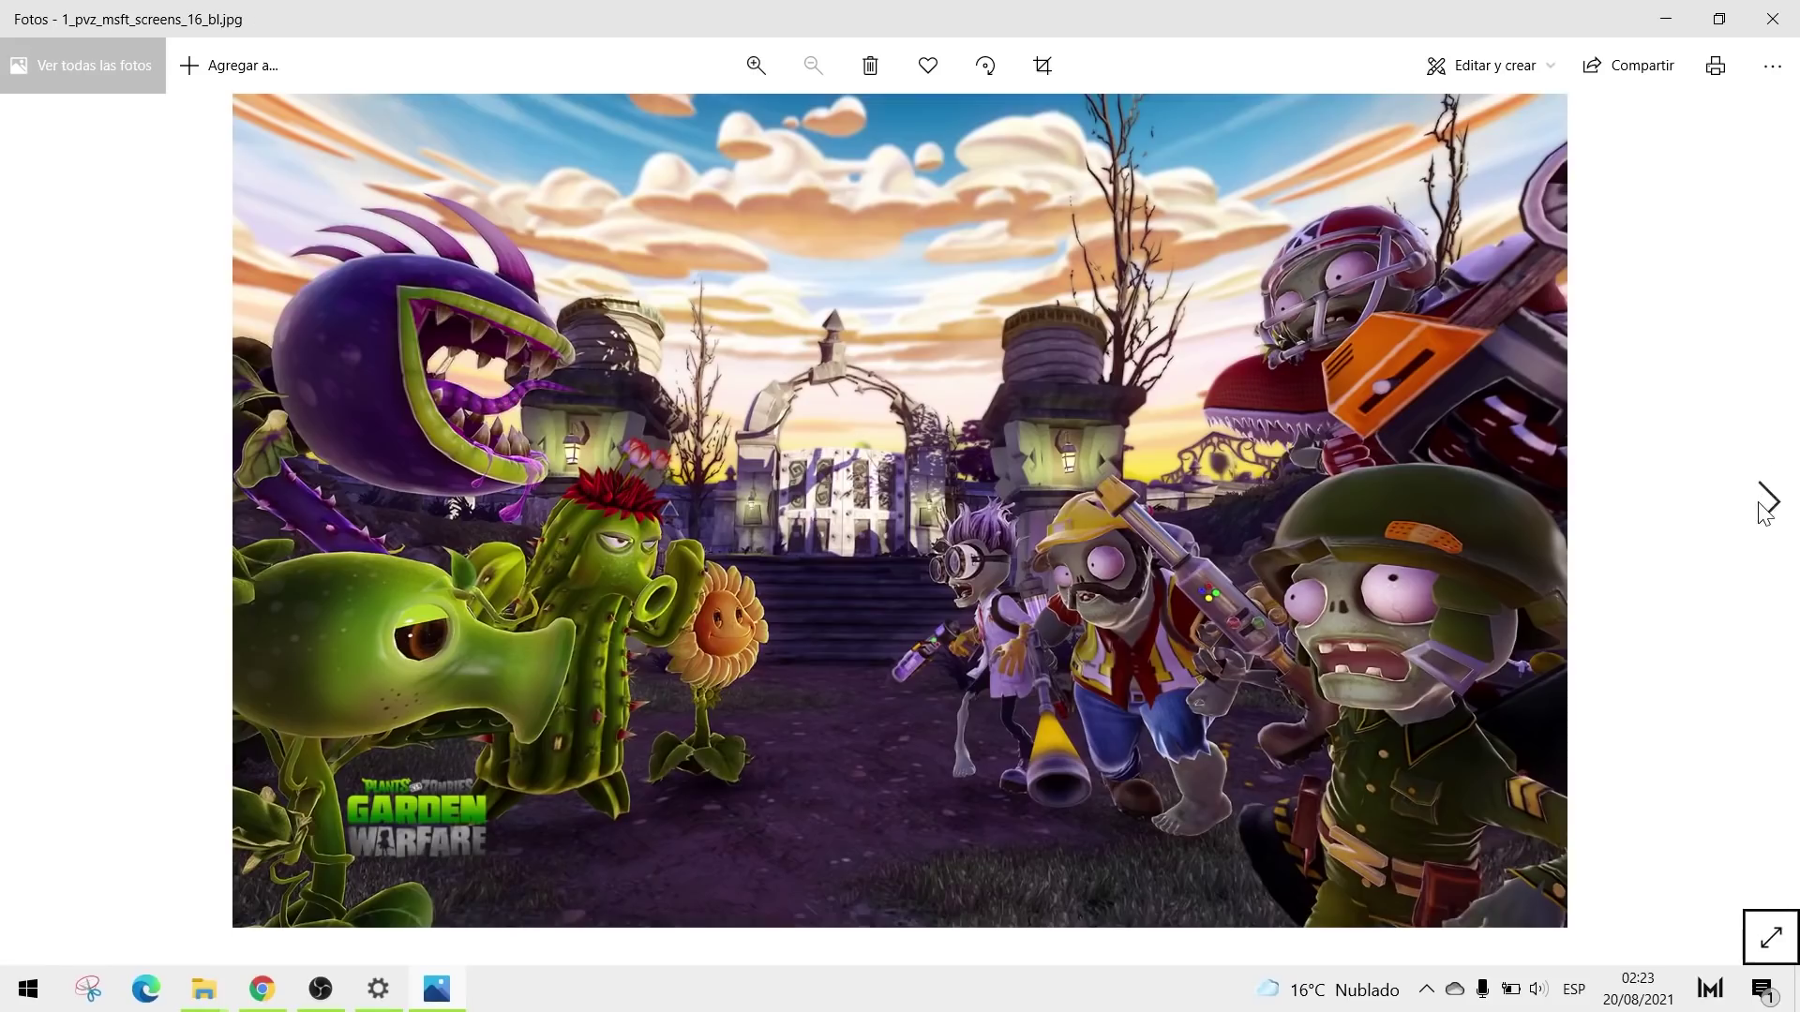
{"action": "left_click", "coordinate": [1766, 504]}
{"action": "left_click", "coordinate": [1766, 504]}
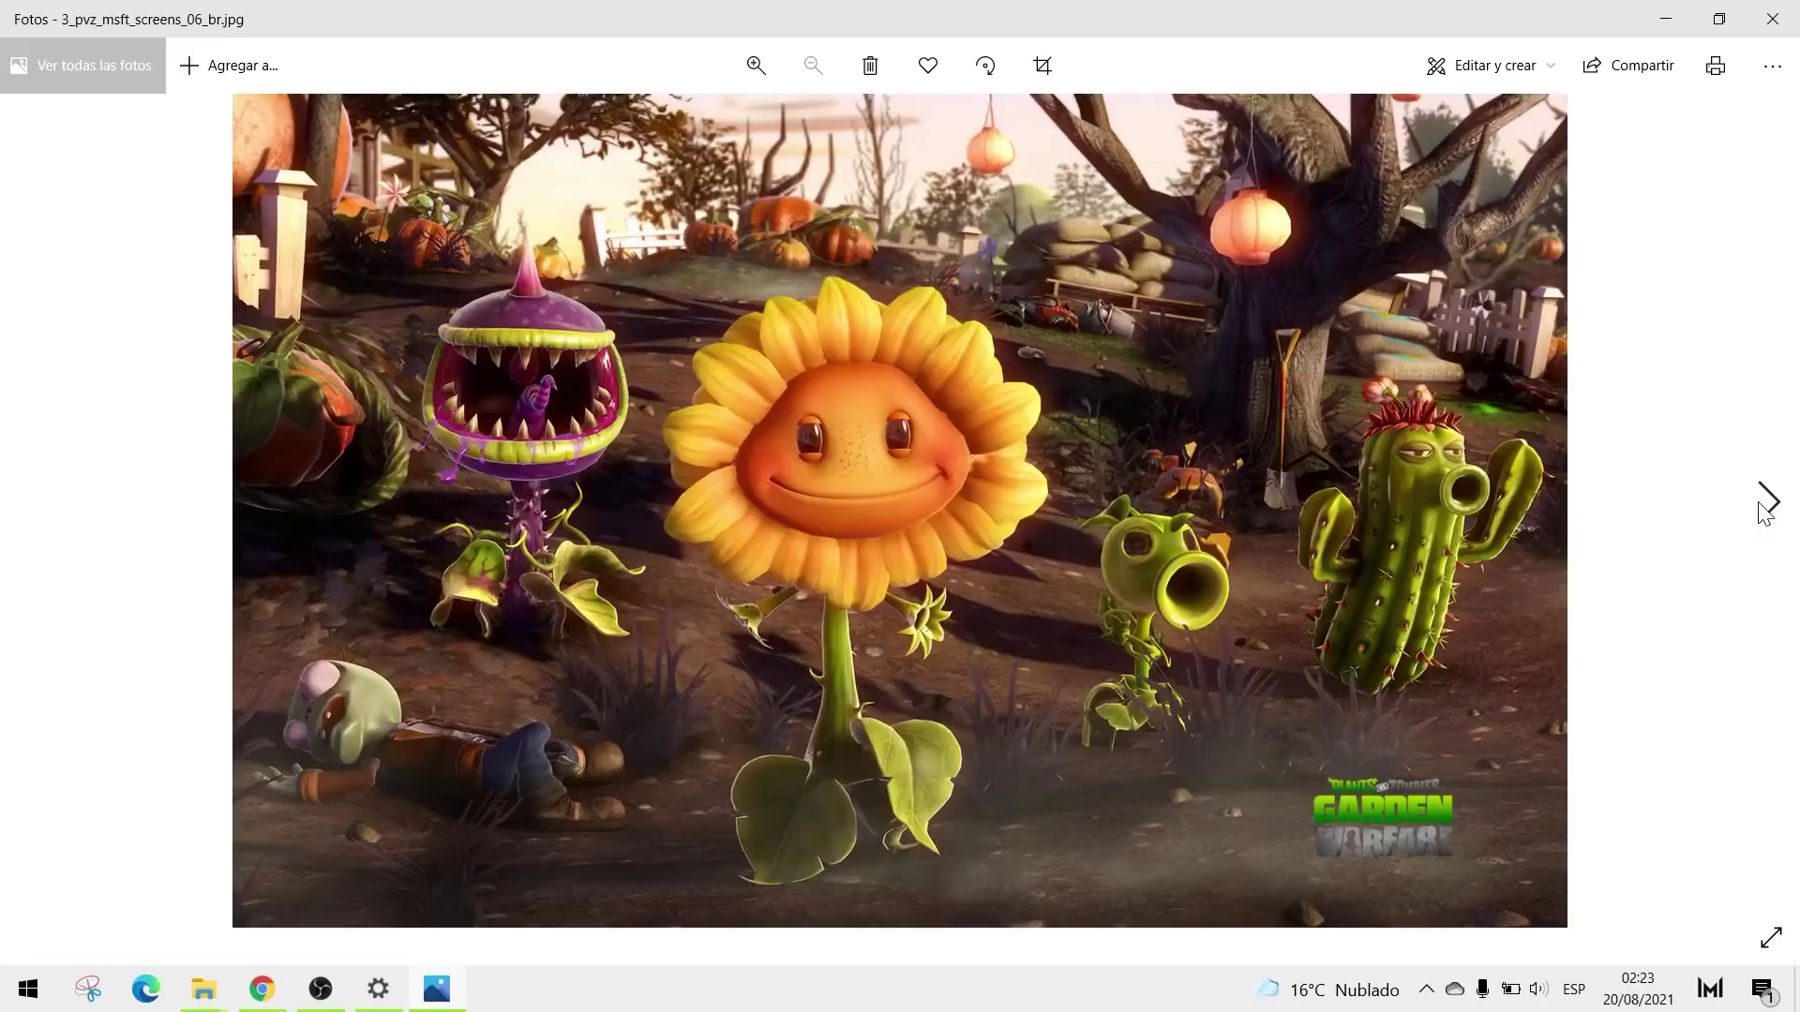
{"action": "left_click", "coordinate": [1766, 504]}
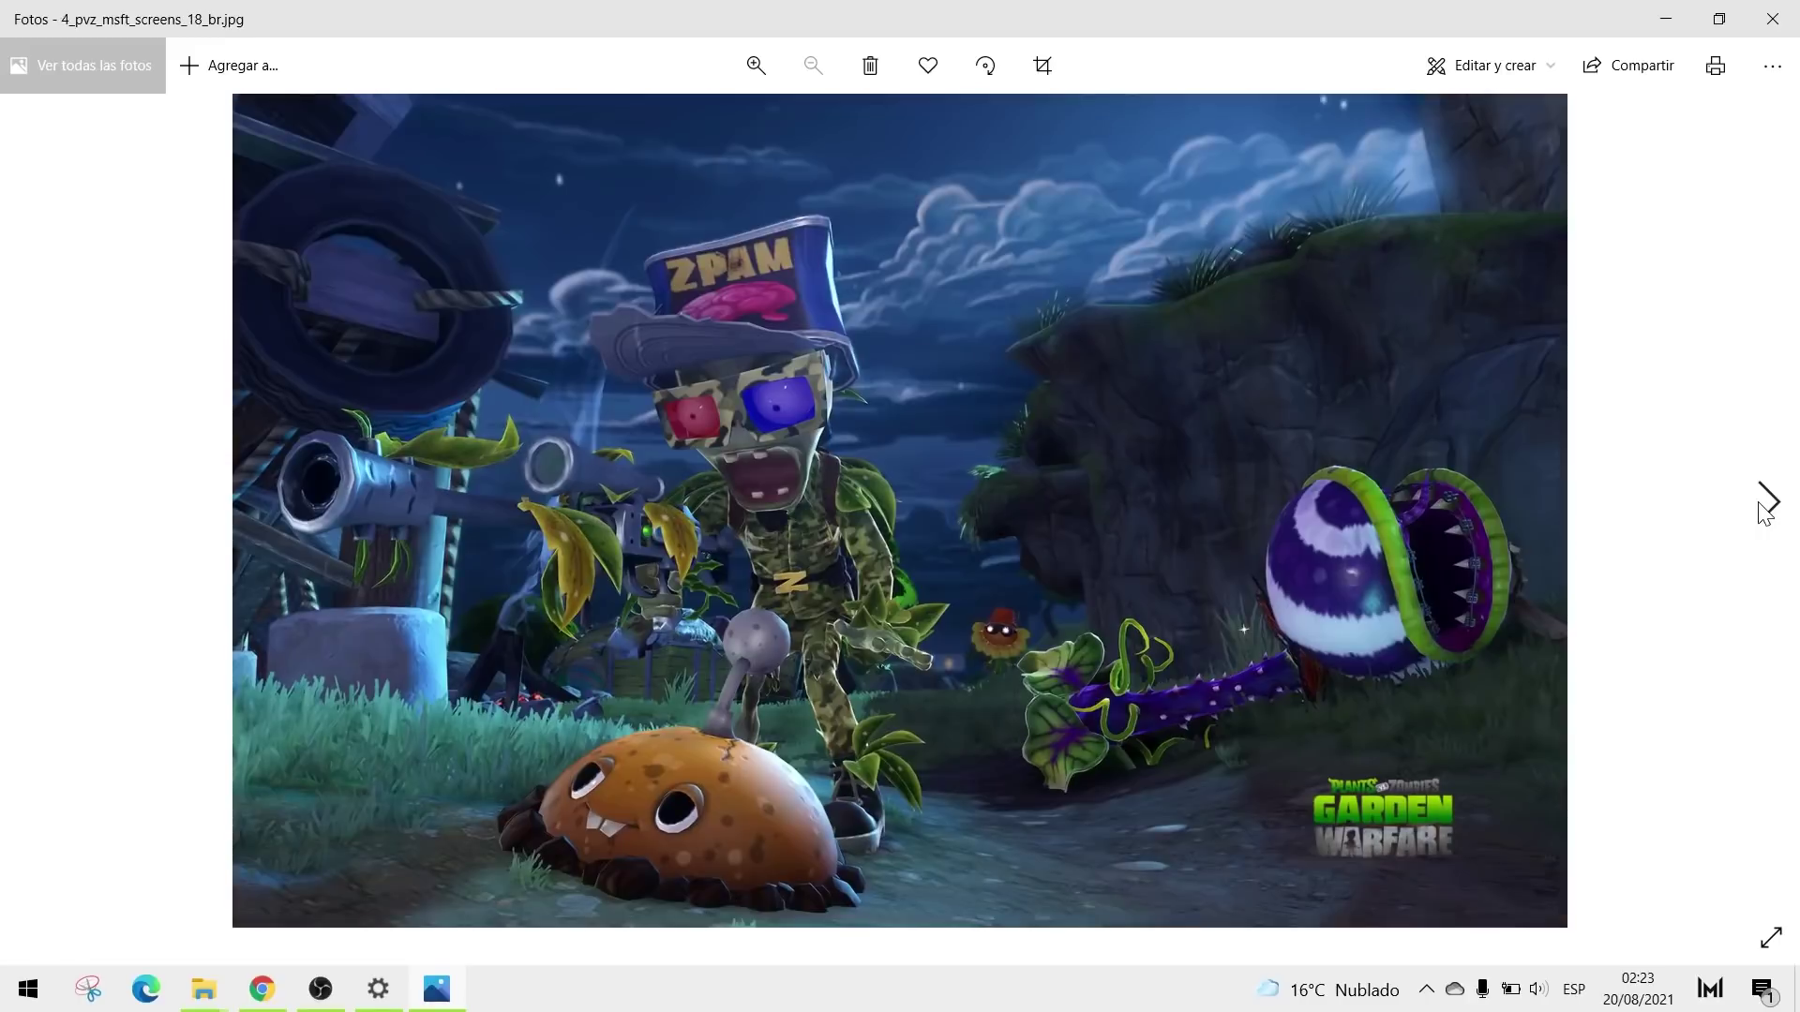
{"action": "left_click", "coordinate": [1767, 505]}
{"action": "left_click", "coordinate": [1766, 504]}
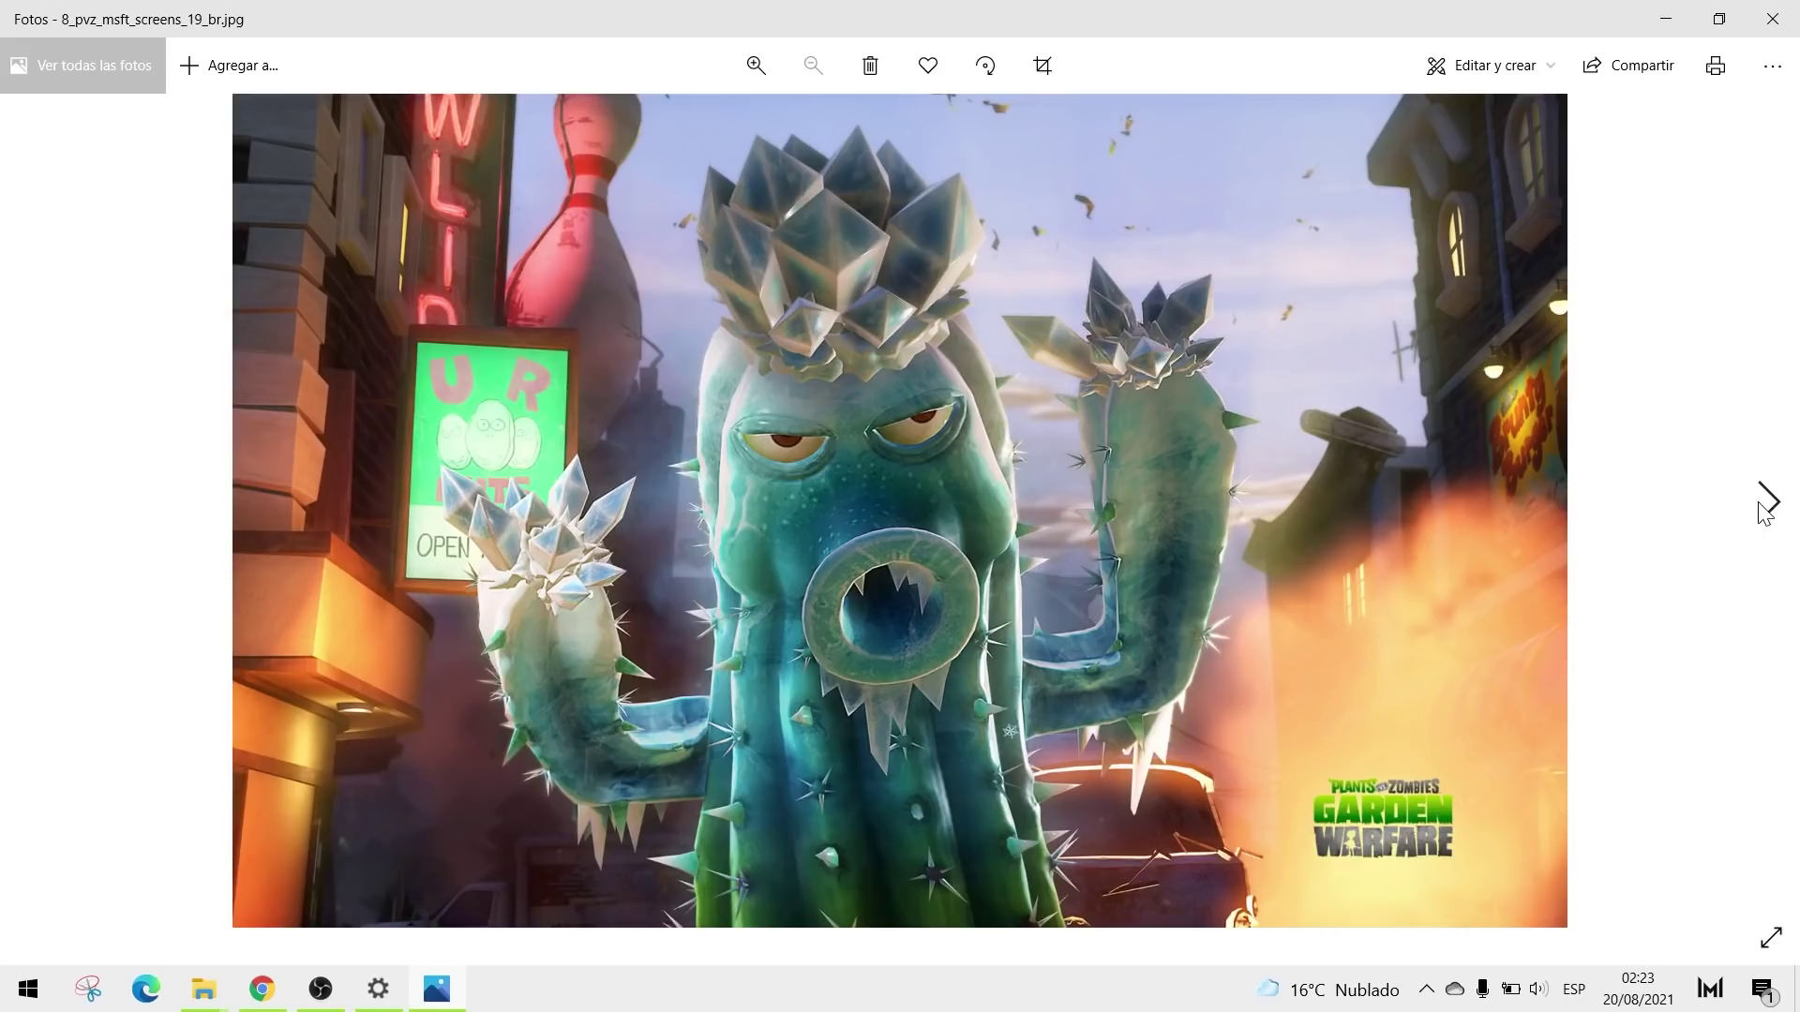
{"action": "left_click", "coordinate": [1765, 513]}
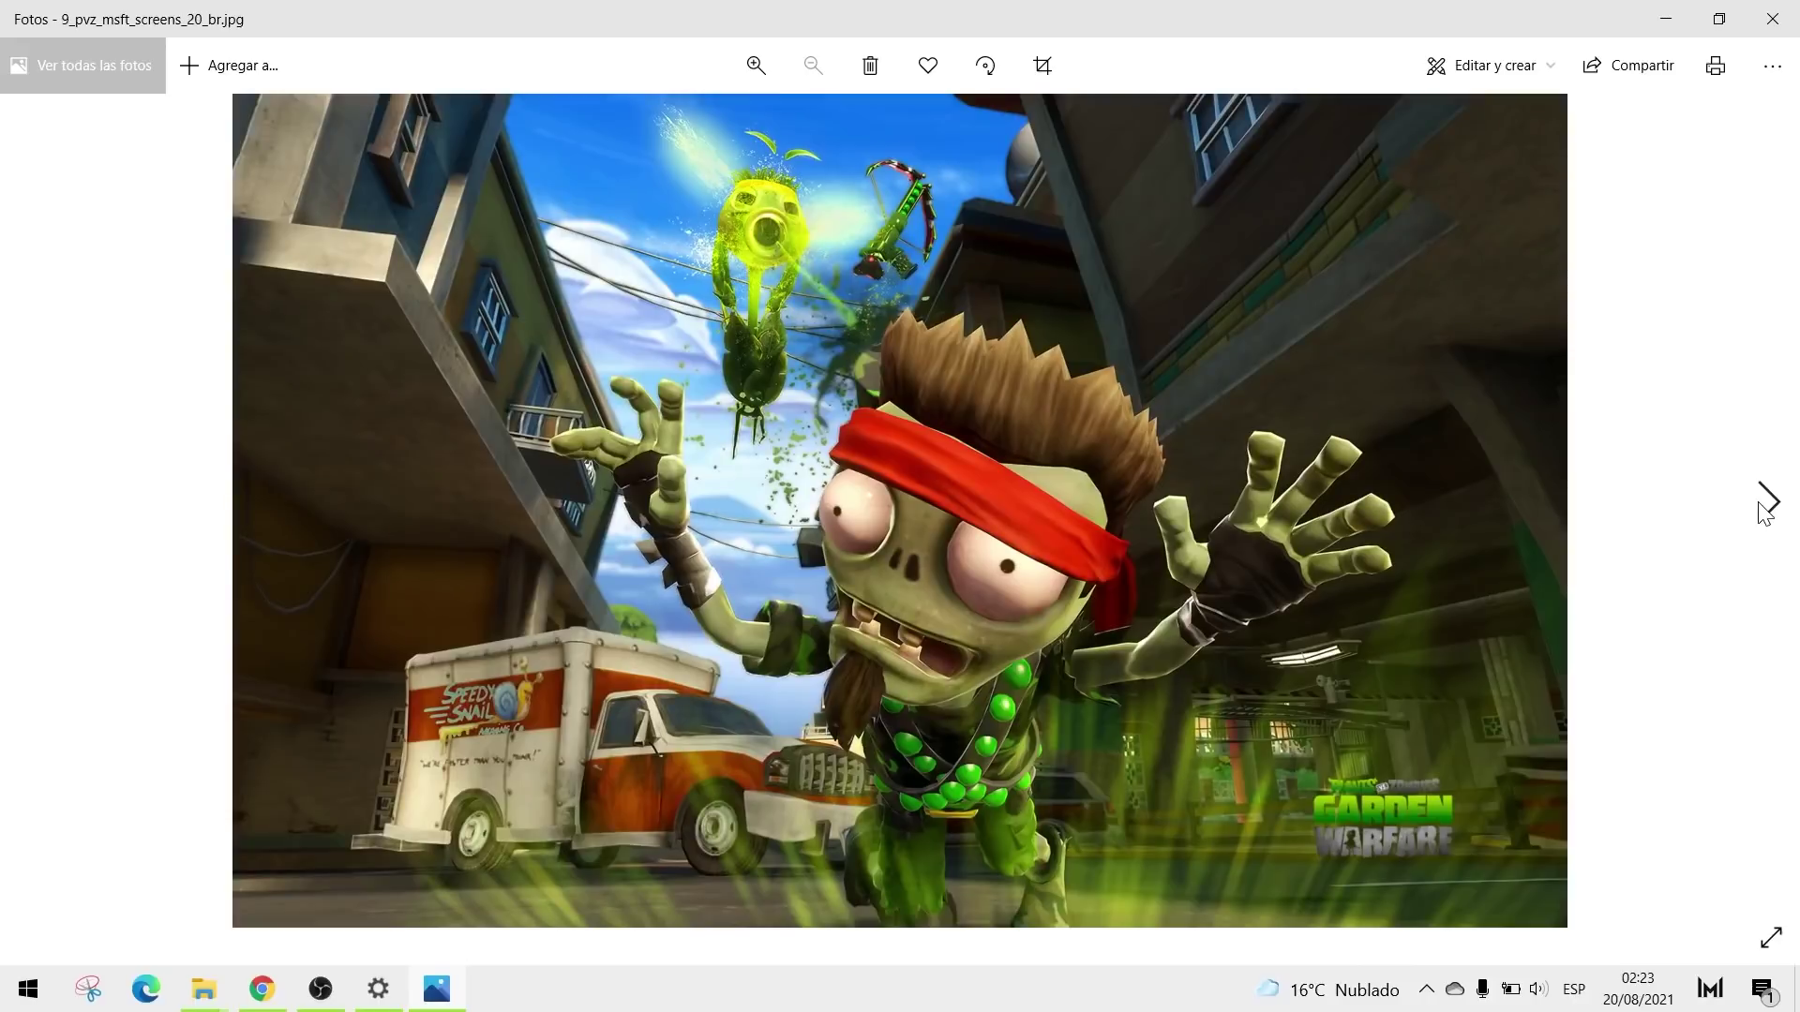
{"action": "left_click", "coordinate": [1764, 513]}
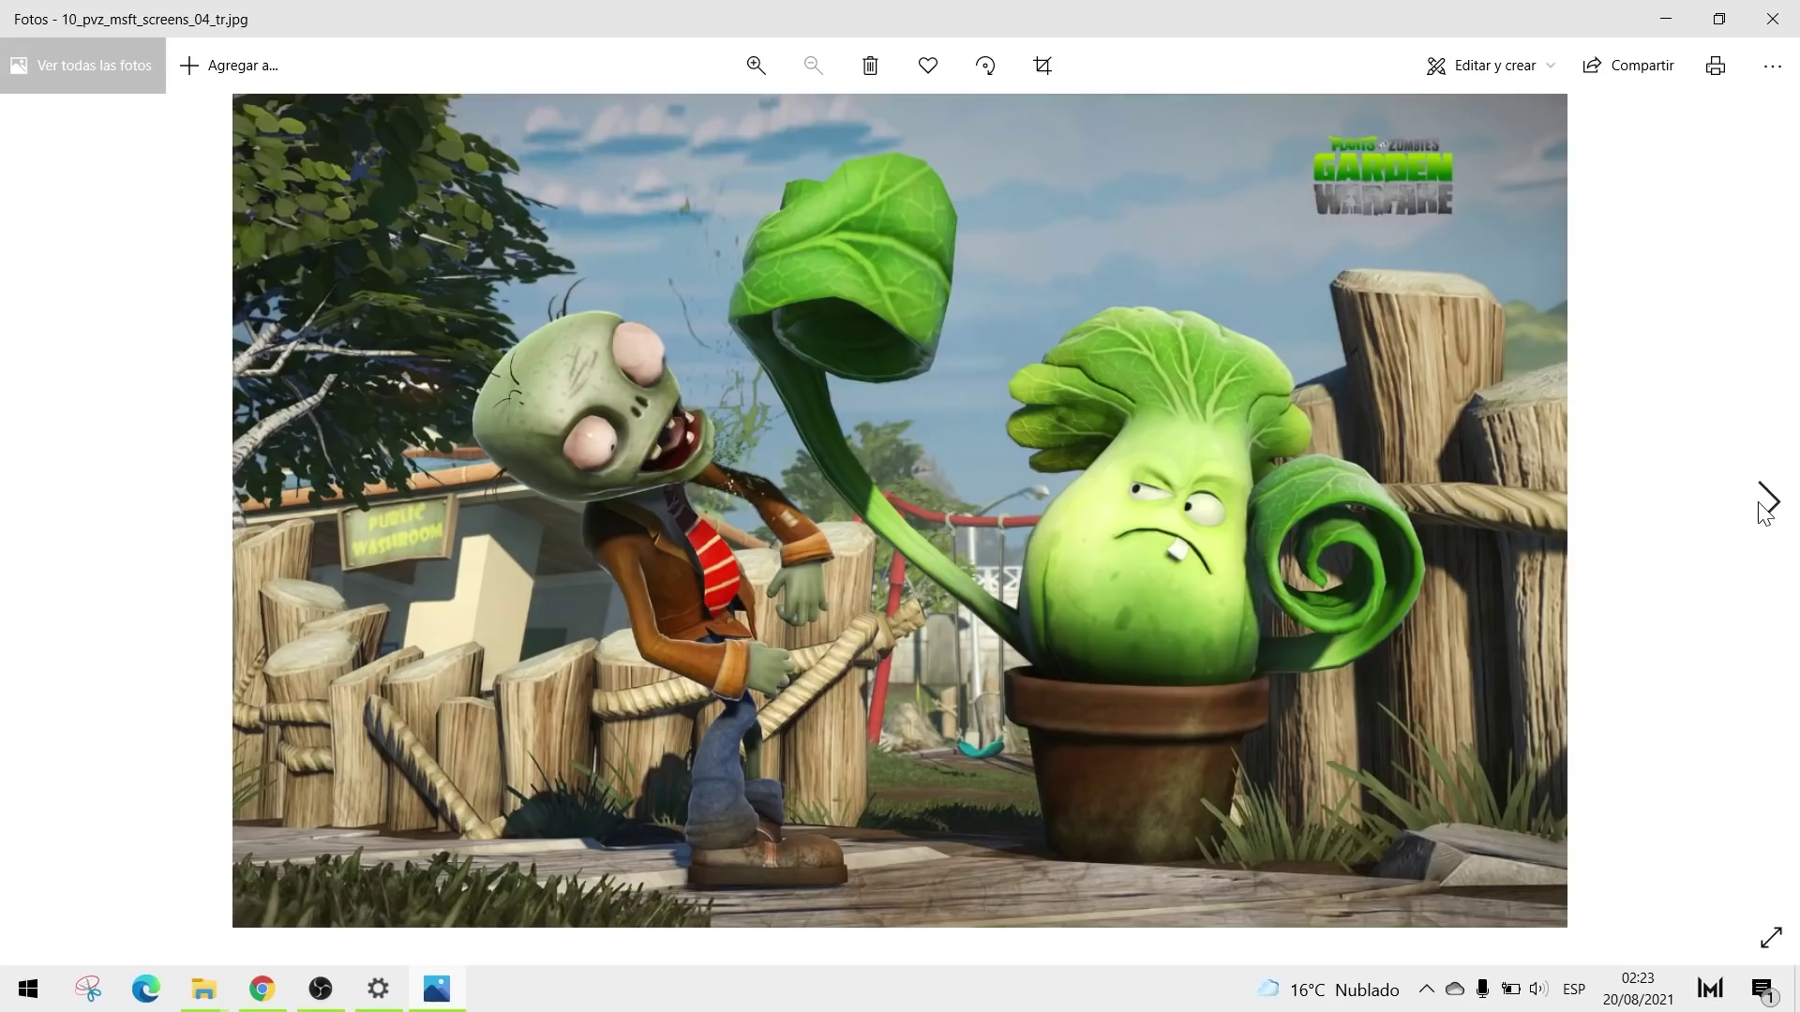
{"action": "left_click", "coordinate": [1772, 18]}
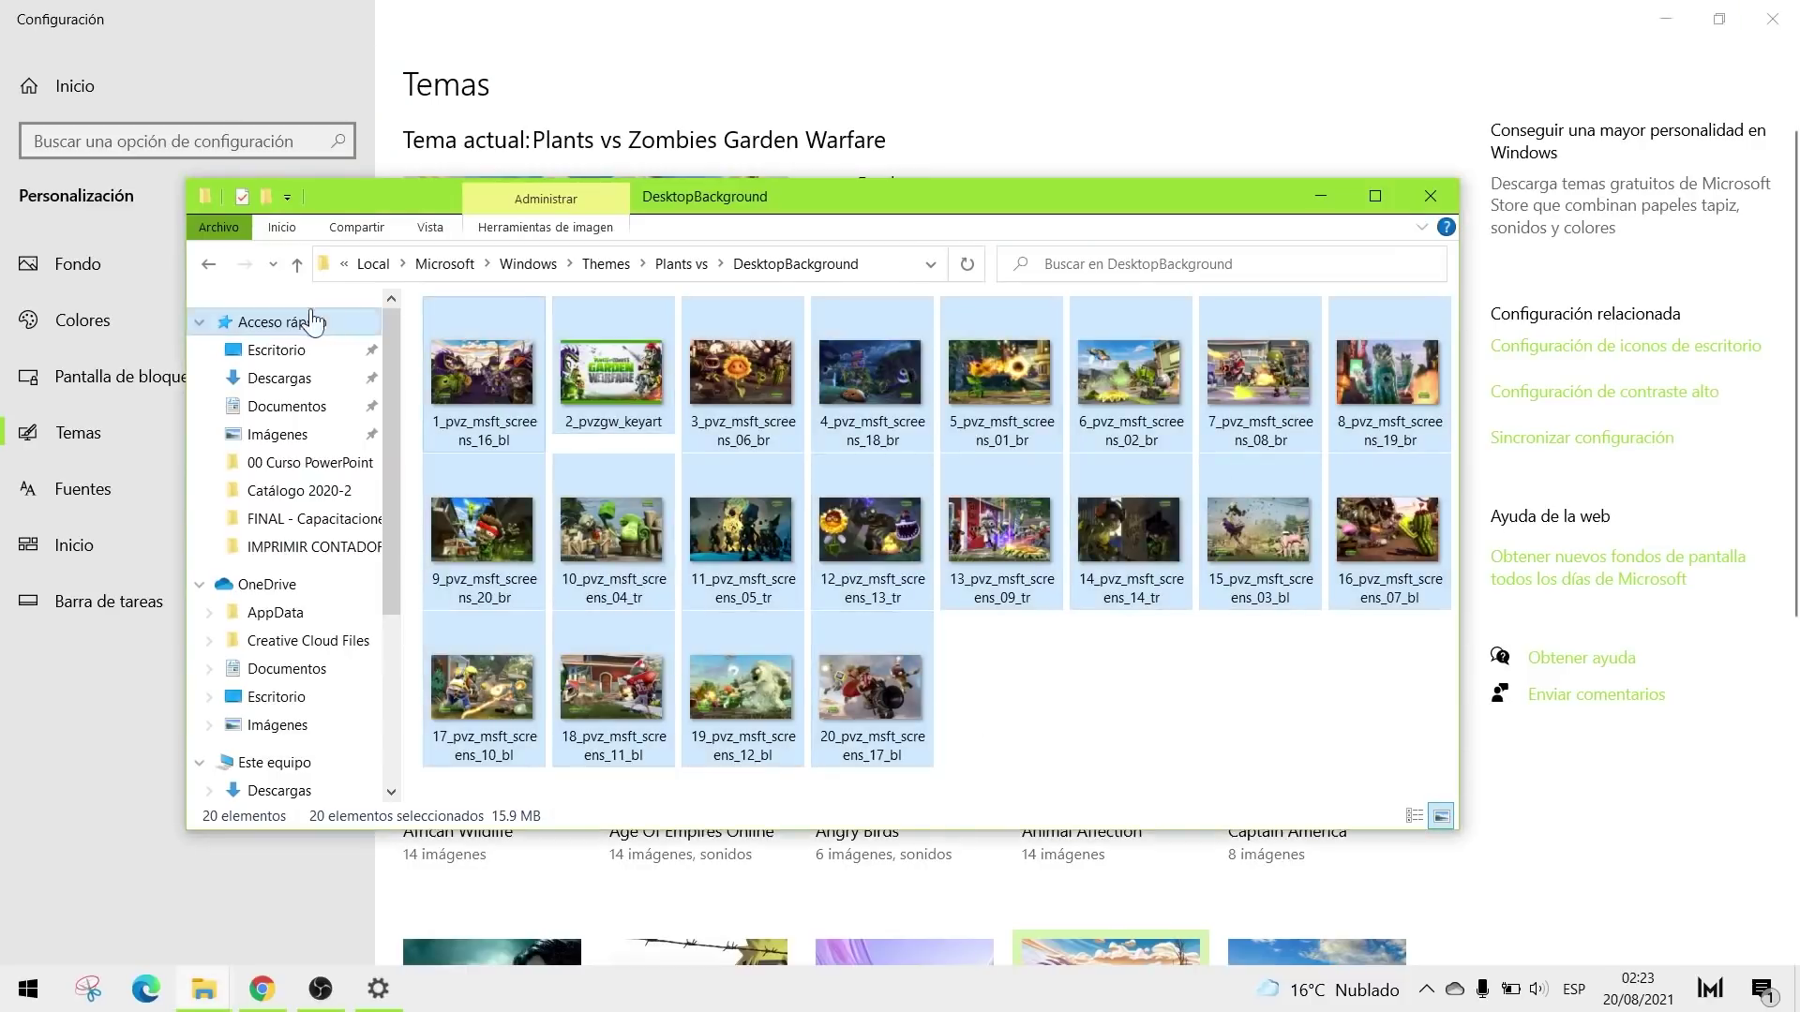
Step: Return to the Plants vs folder, select its pvz sound files from pvz_criticalstop to pvz_windows_logon, and minimize the folder window
{"action": "left_click", "coordinate": [209, 264]}
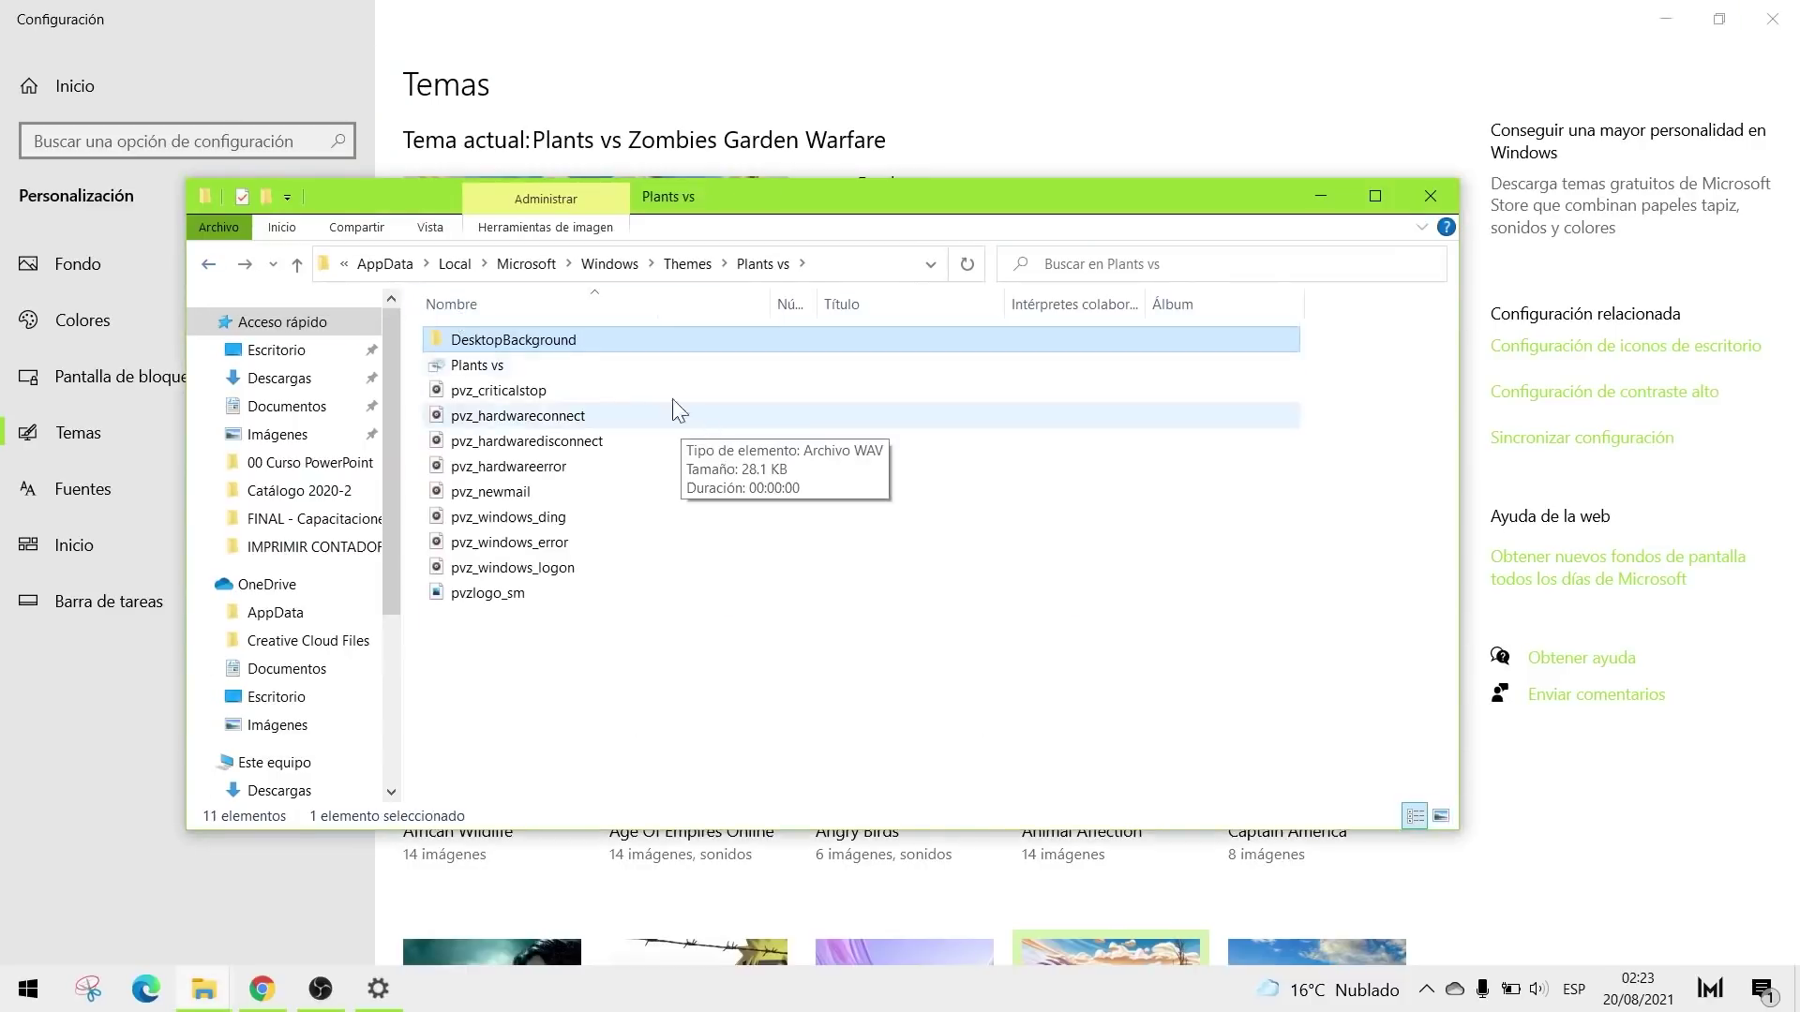
{"action": "left_click_drag", "start_coordinate": [708, 588], "coordinate": [759, 560]}
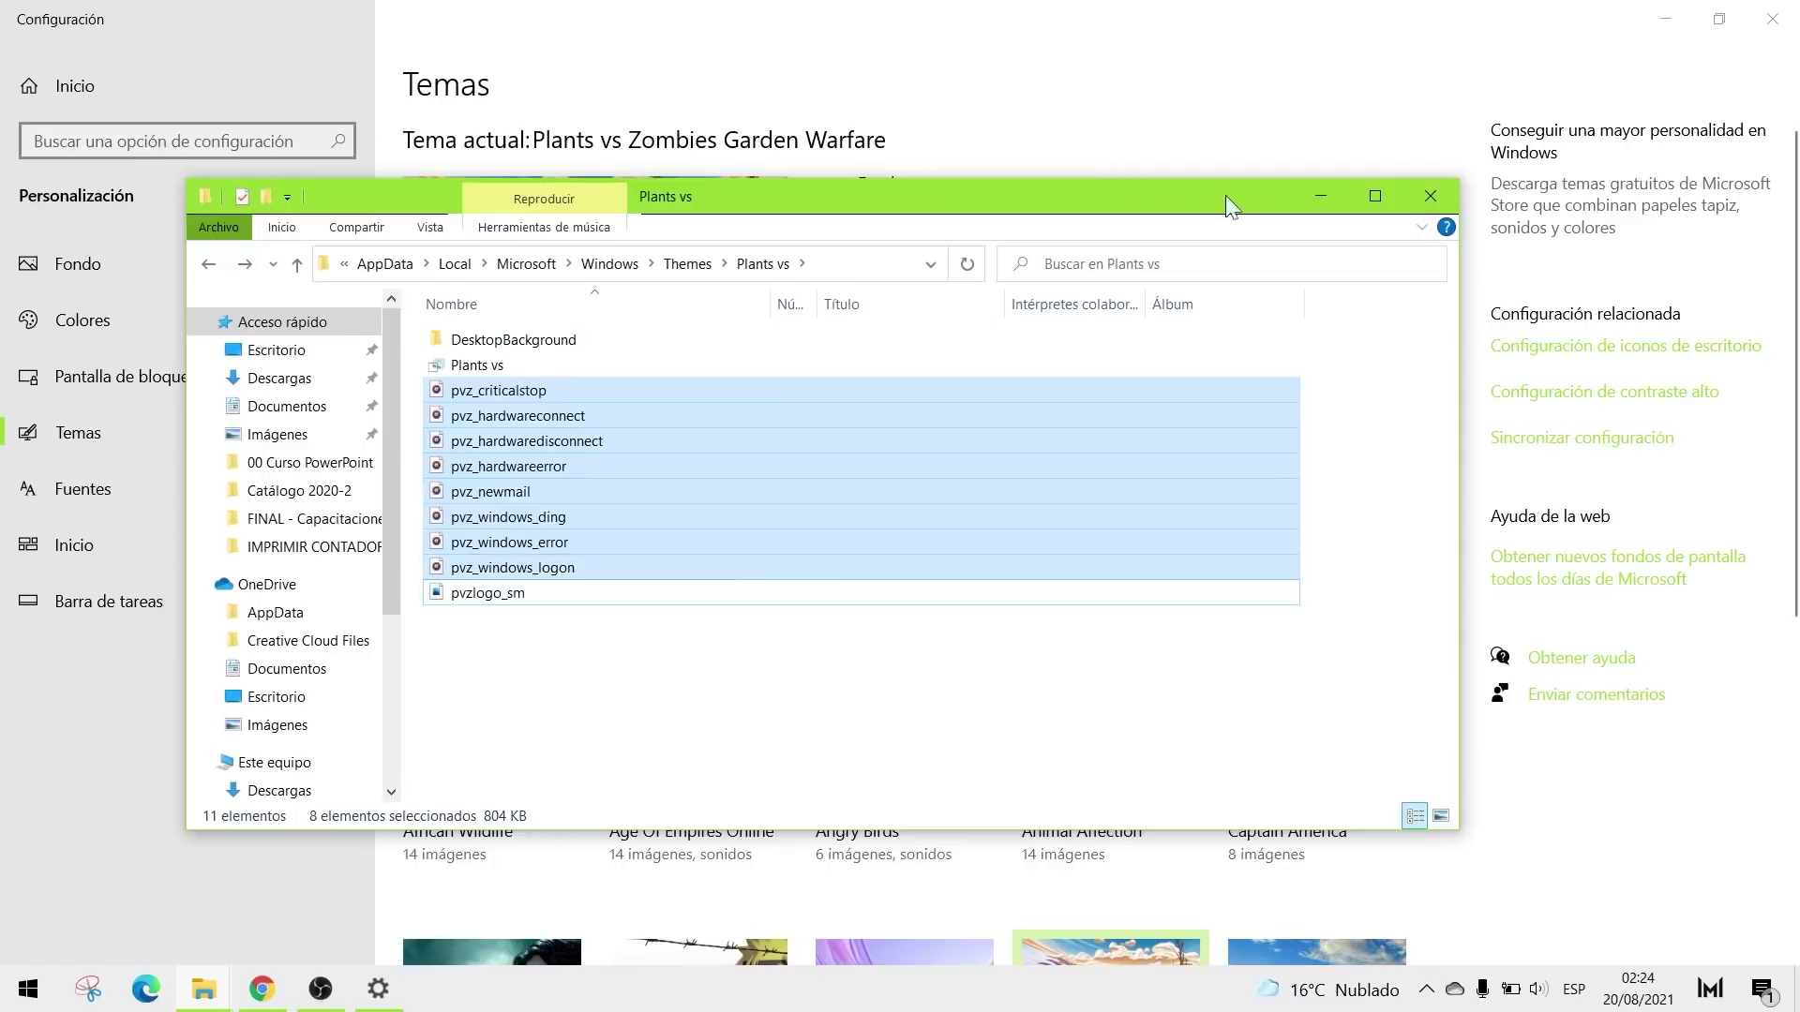
{"action": "left_click", "coordinate": [1323, 197]}
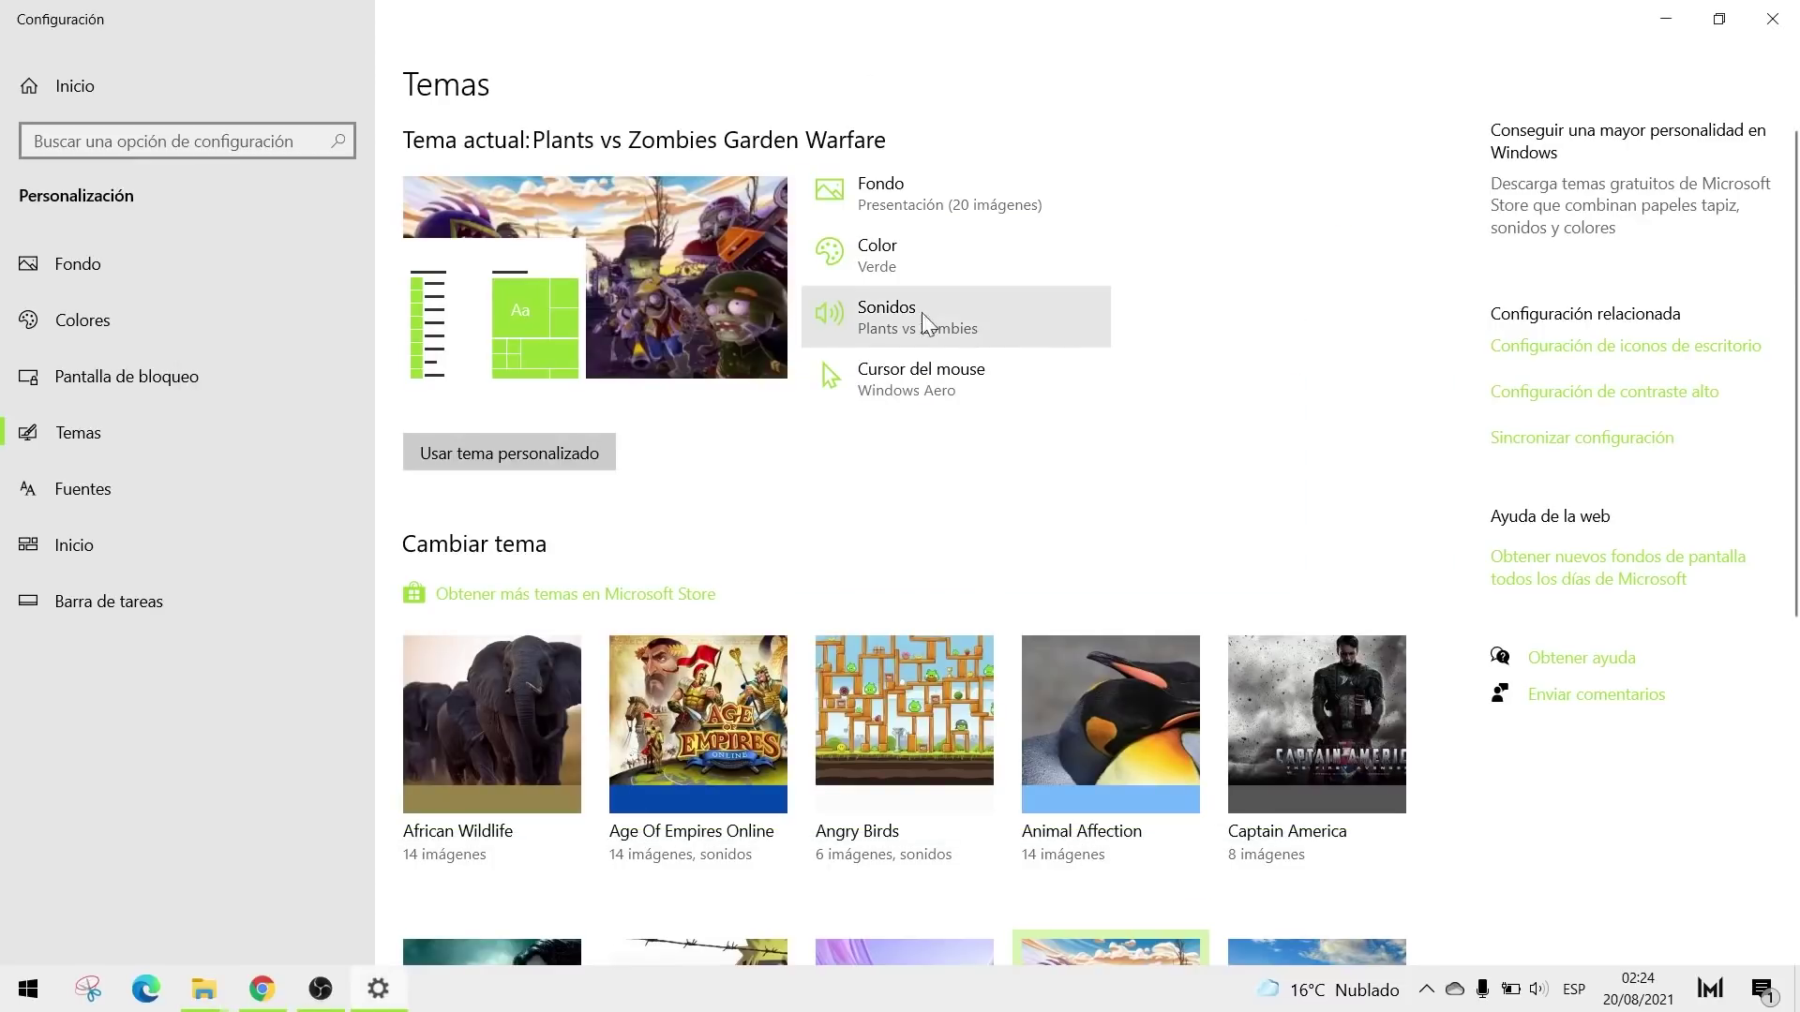
Step: Open the theme's sound settings and play the sounds of the Alarma de bajo nivel de carga de batería and Asterisco events
{"action": "left_click", "coordinate": [874, 330]}
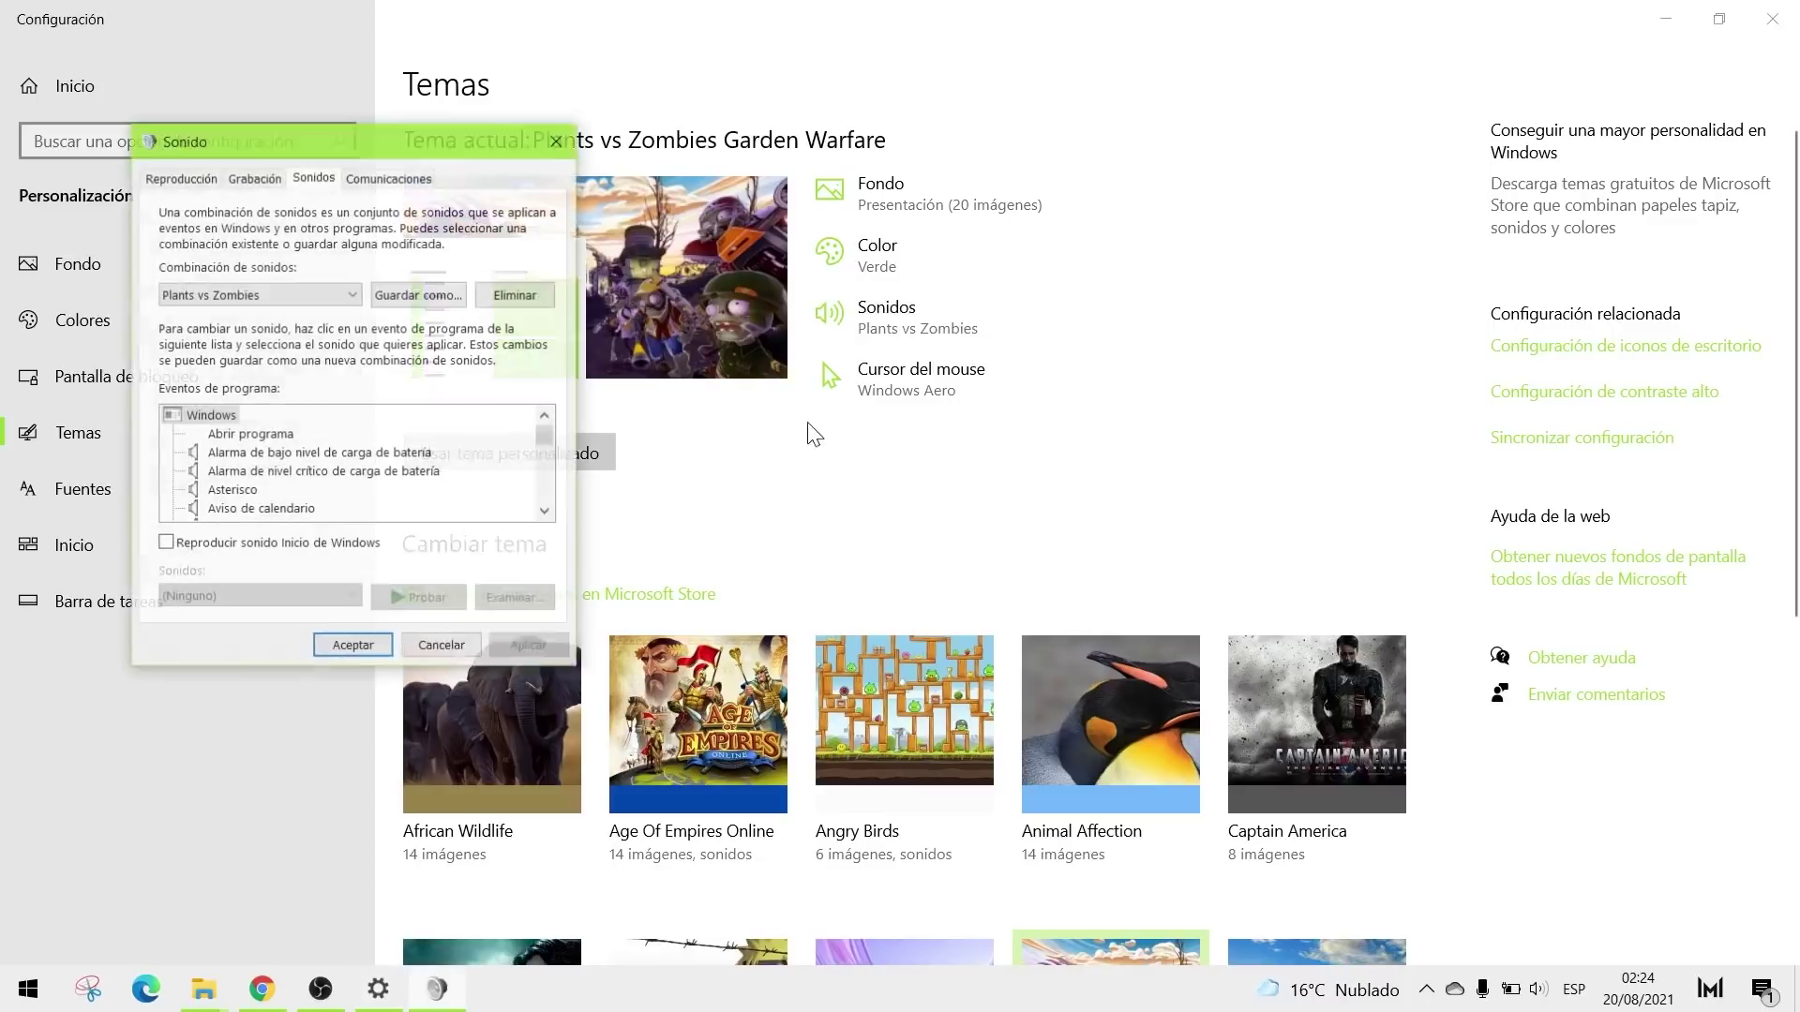
{"action": "left_click_drag", "start_coordinate": [315, 170], "coordinate": [960, 180]}
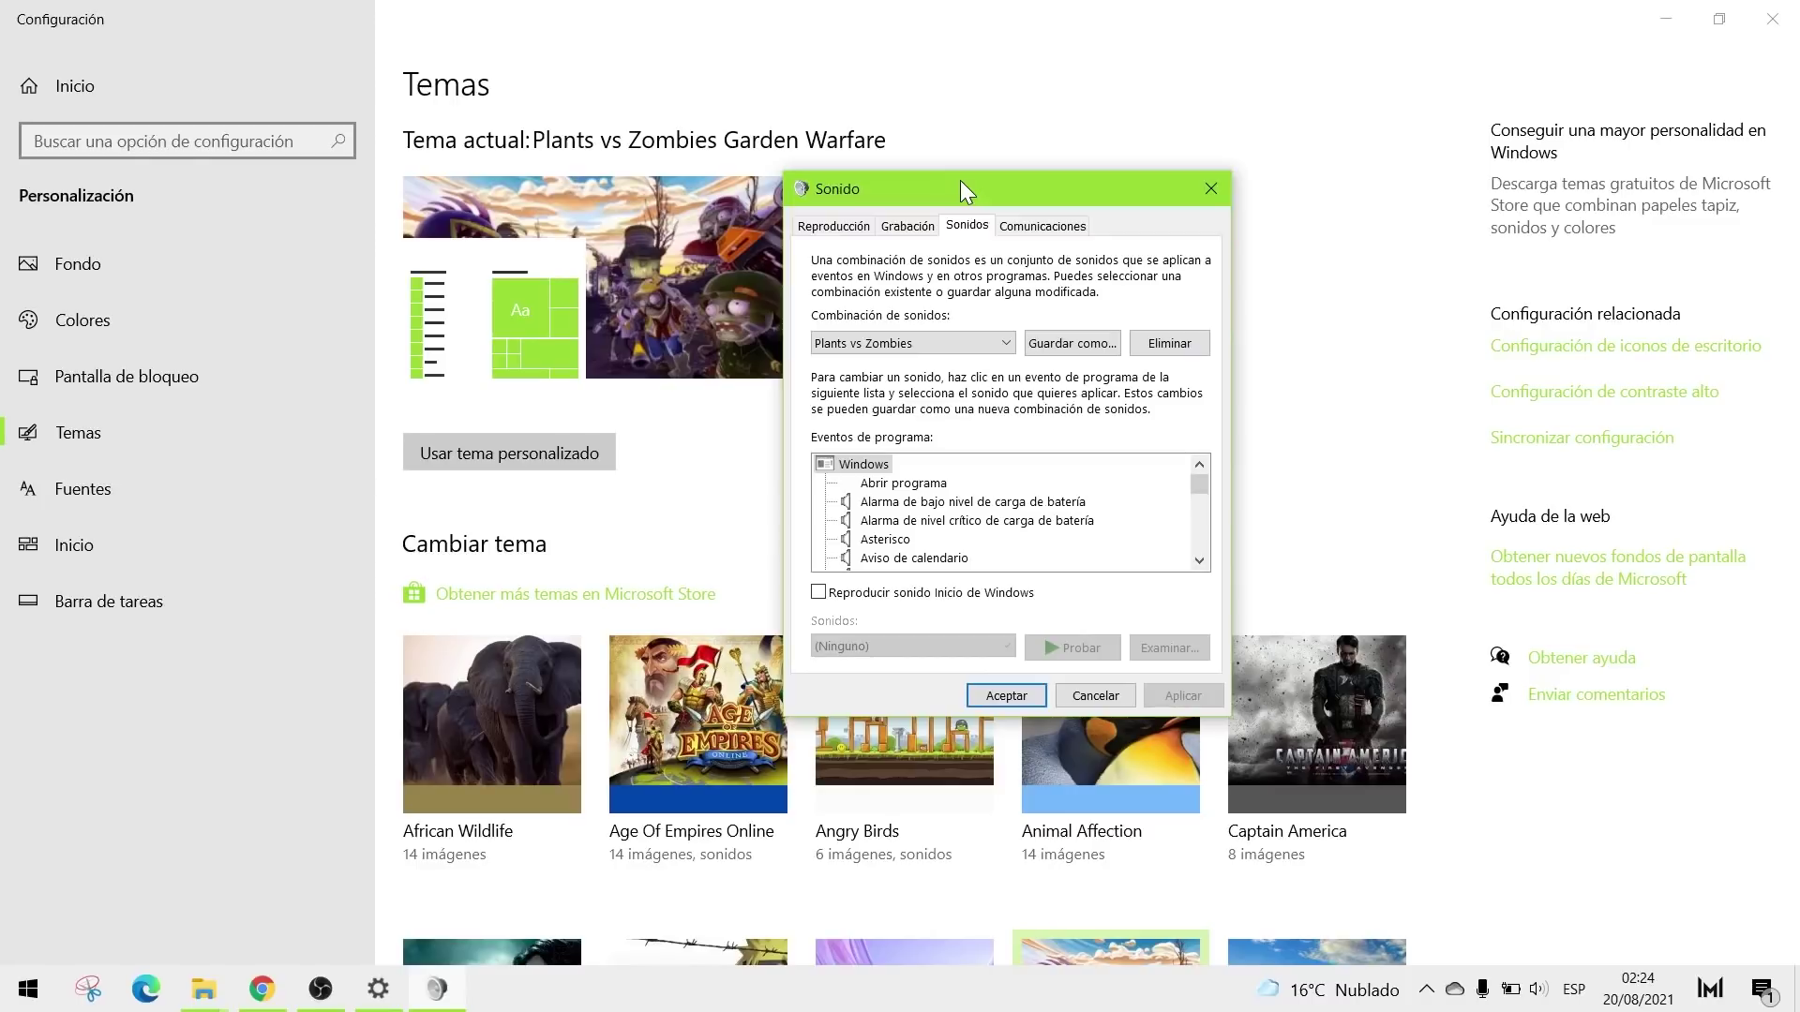
{"action": "left_click", "coordinate": [974, 502]}
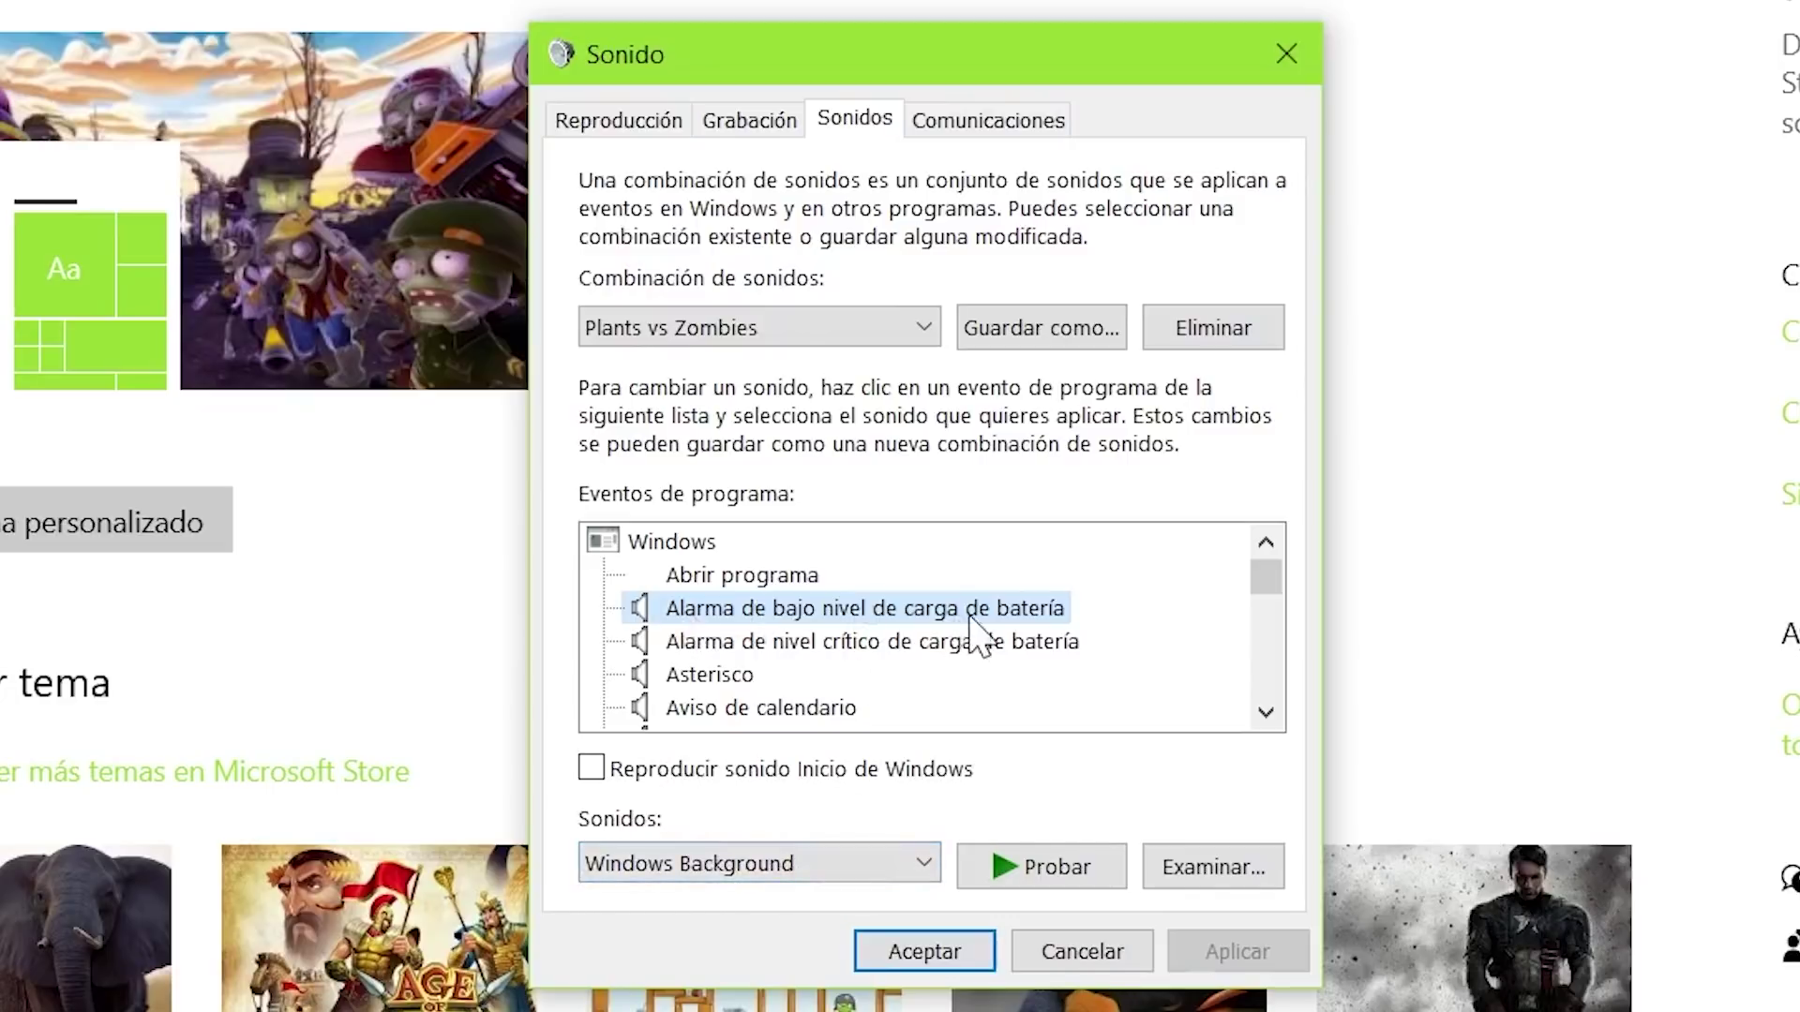
{"action": "left_click", "coordinate": [1039, 878]}
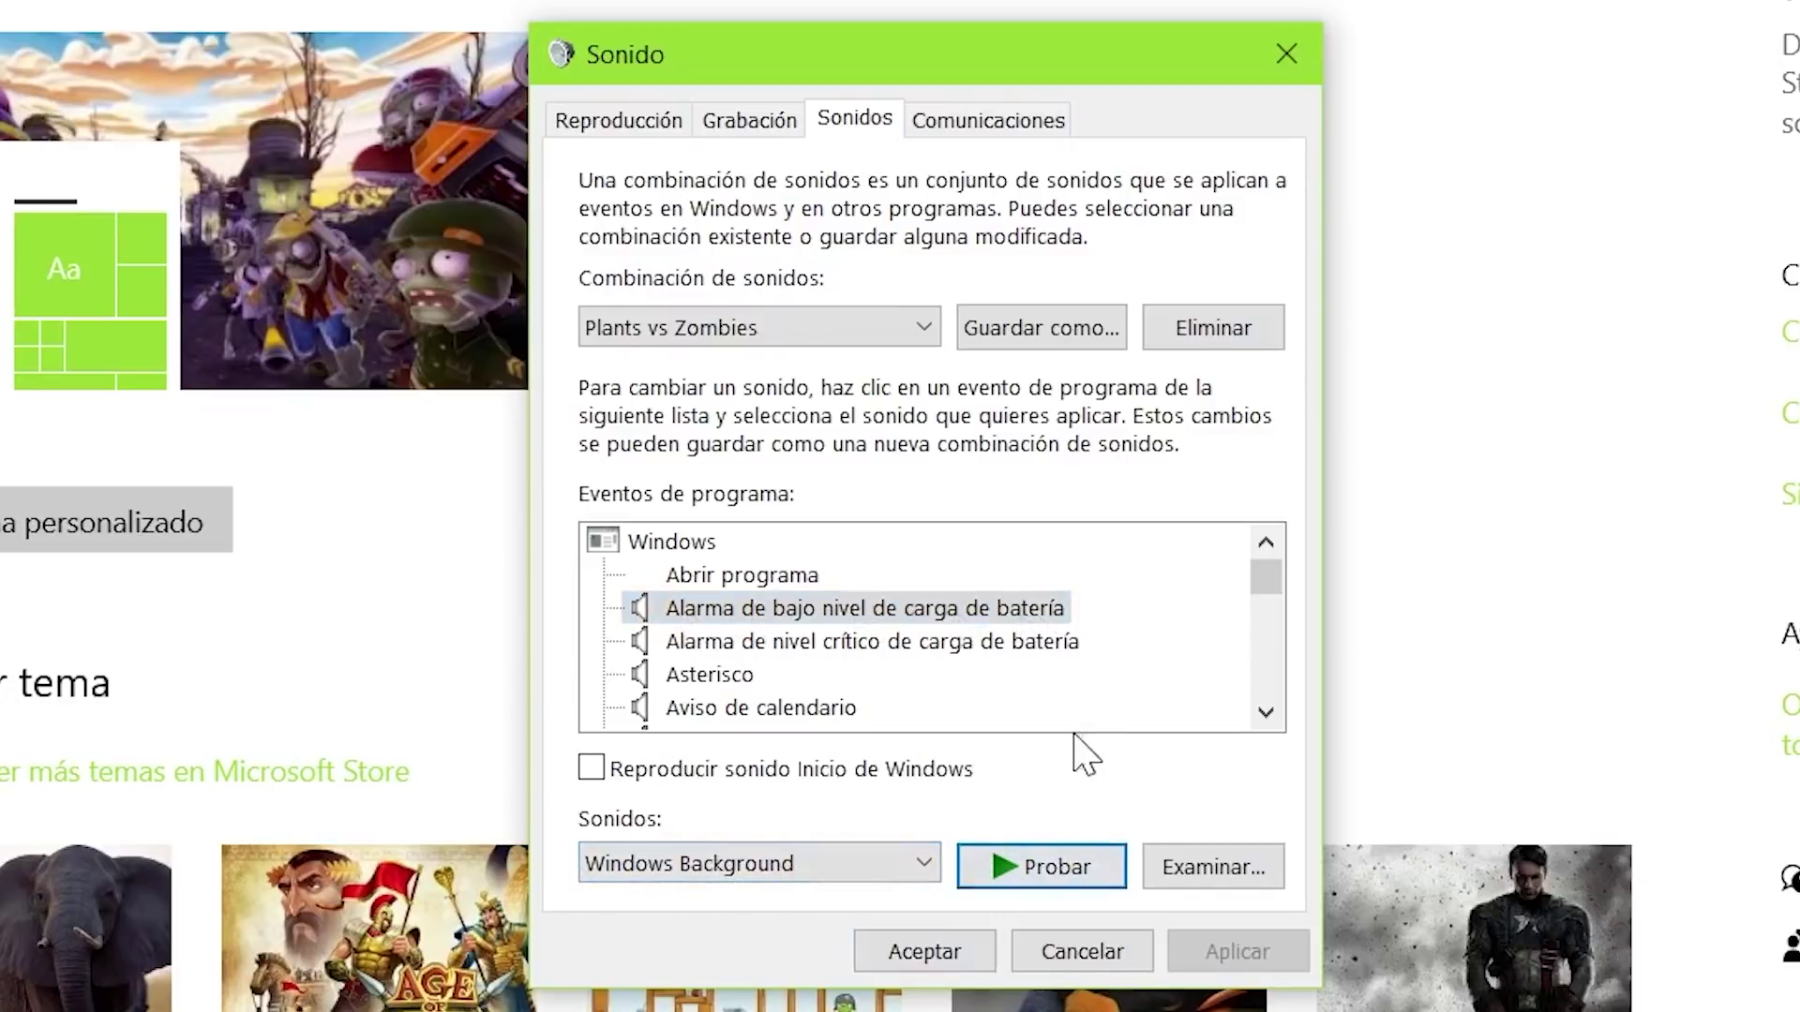
{"action": "left_click", "coordinate": [999, 643]}
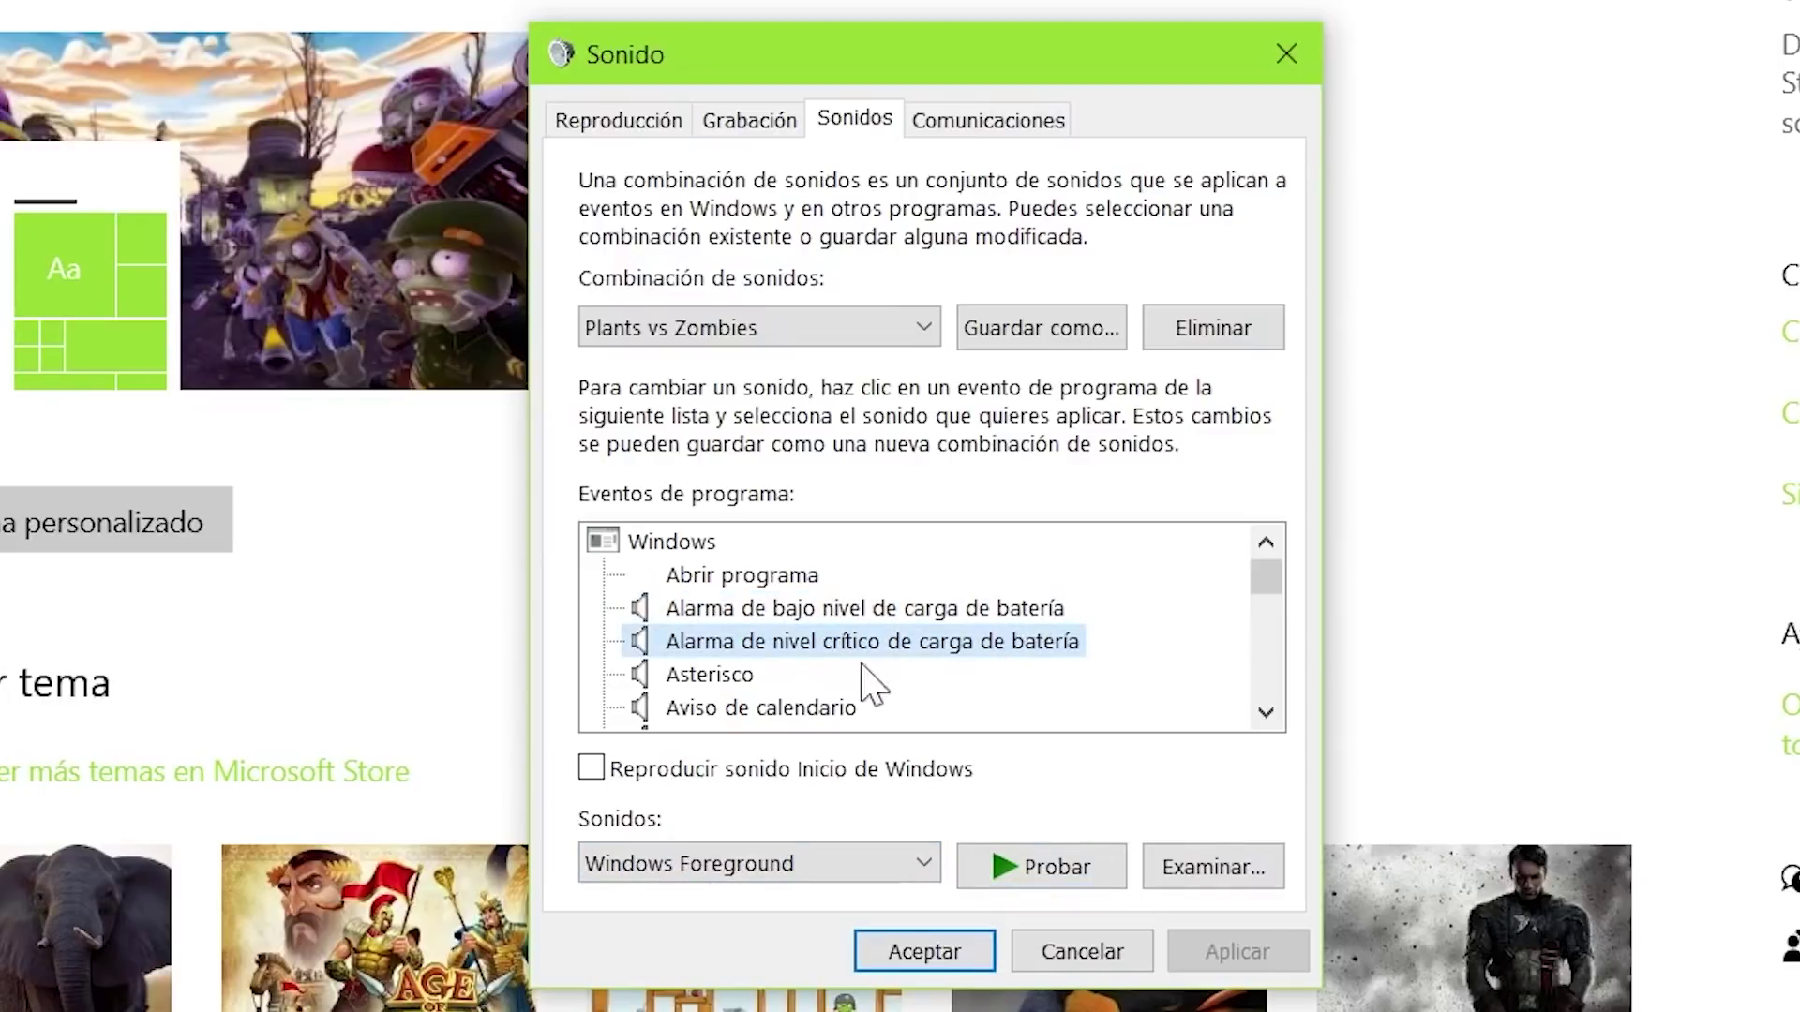
{"action": "left_click", "coordinate": [748, 681]}
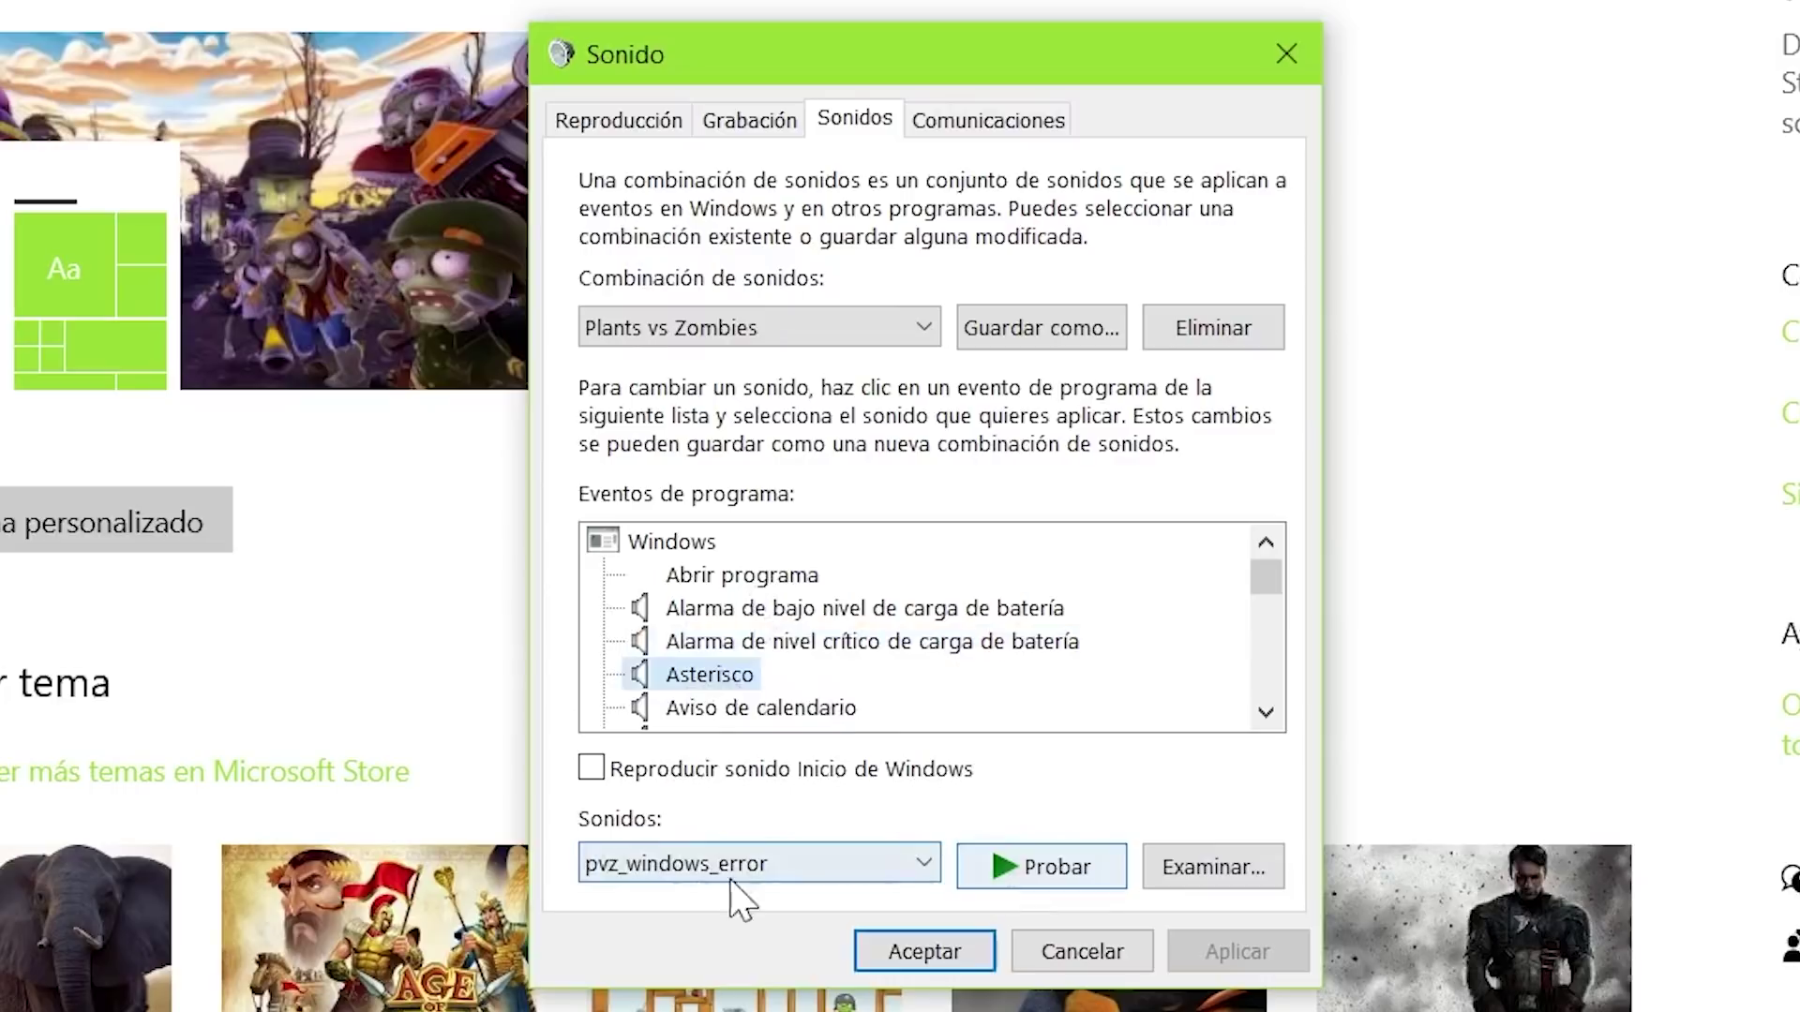
{"action": "left_click", "coordinate": [1032, 877]}
Step: Play the sounds of the Conectar dispositivo, Desconexión de dispositivo and Exclamación events
{"action": "scroll", "coordinate": [905, 661], "scroll_direction": "down", "scroll_amount": 3}
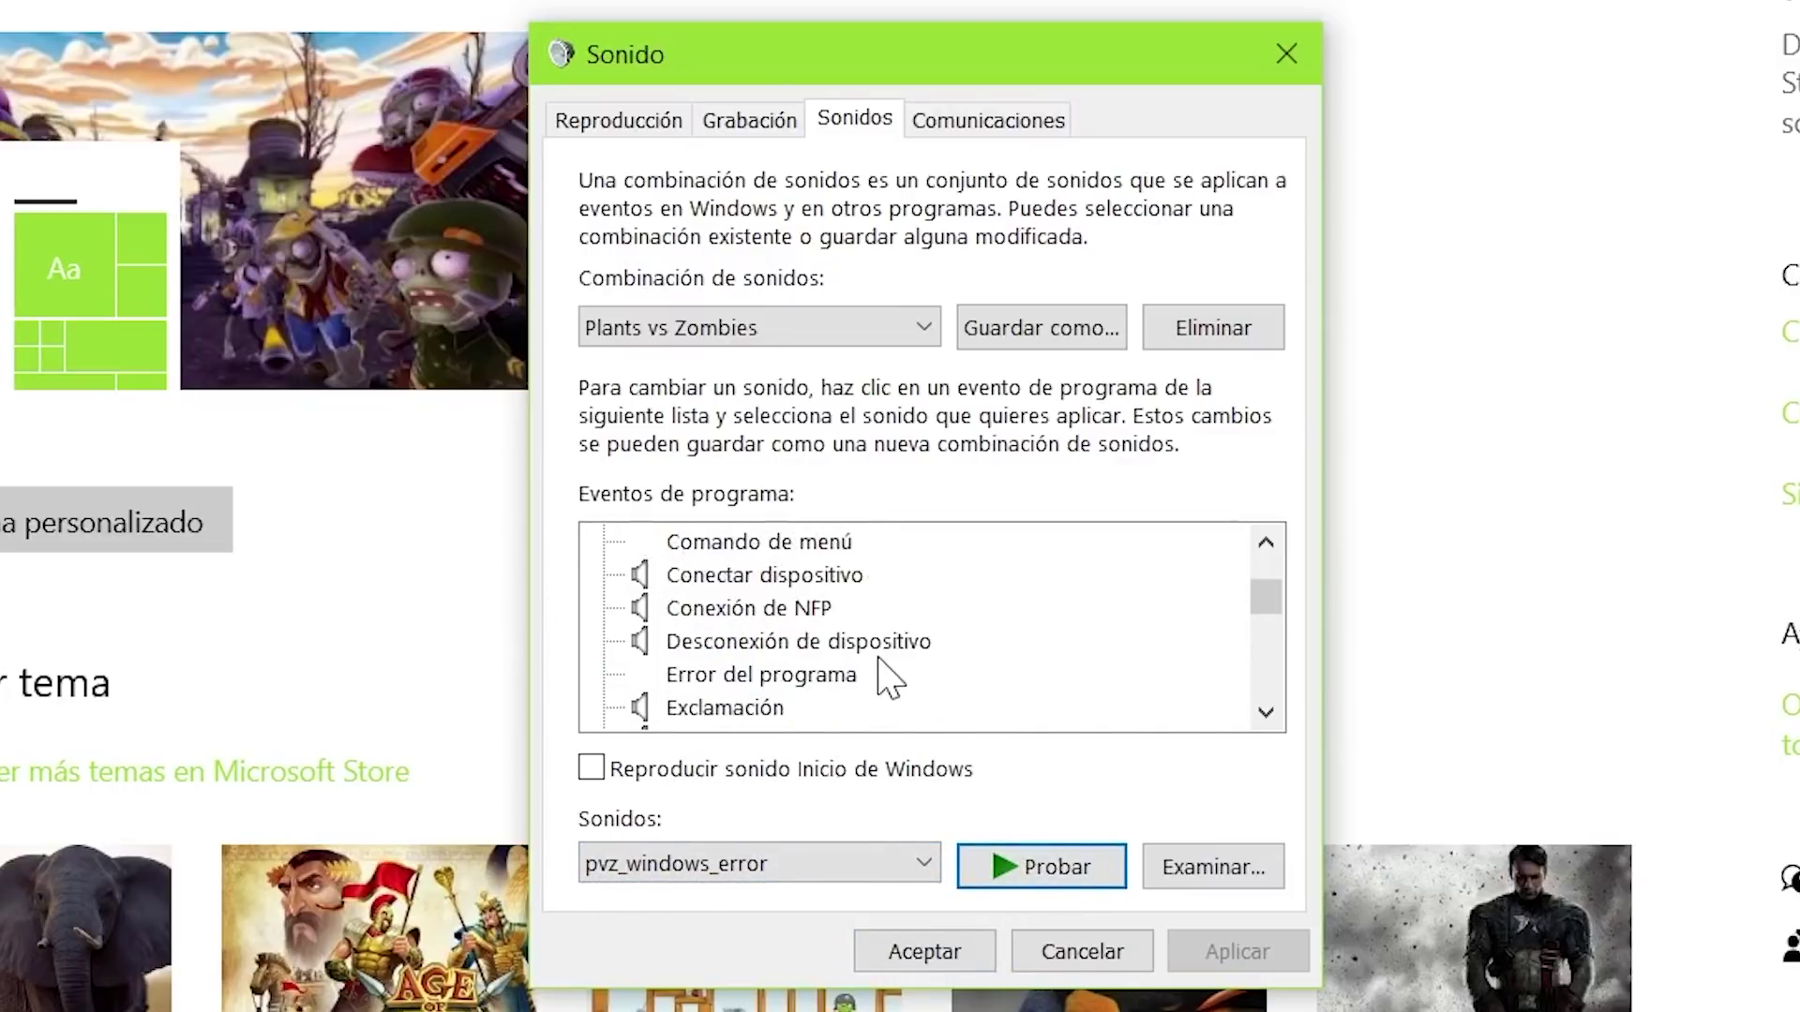
{"action": "left_click", "coordinate": [792, 575]}
{"action": "left_click", "coordinate": [1011, 874]}
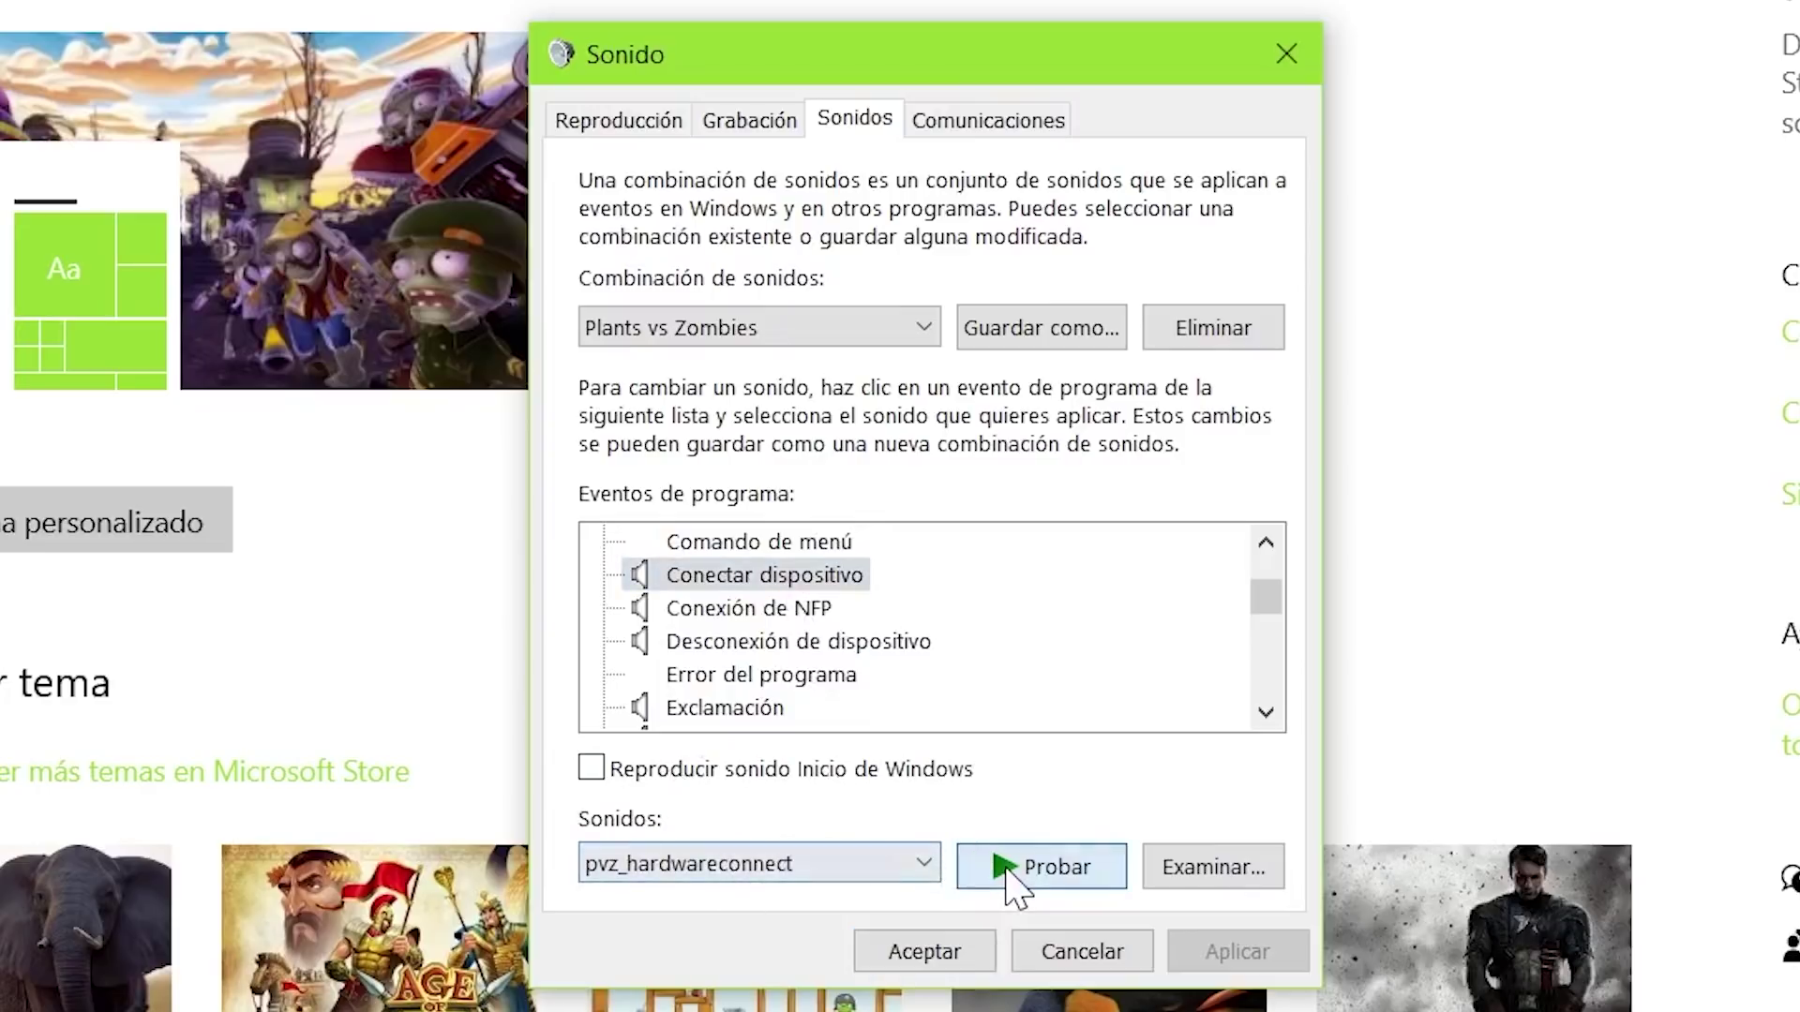
{"action": "left_click", "coordinate": [783, 639]}
{"action": "left_click", "coordinate": [1049, 859]}
{"action": "scroll", "coordinate": [904, 675], "scroll_direction": "down", "scroll_amount": 1}
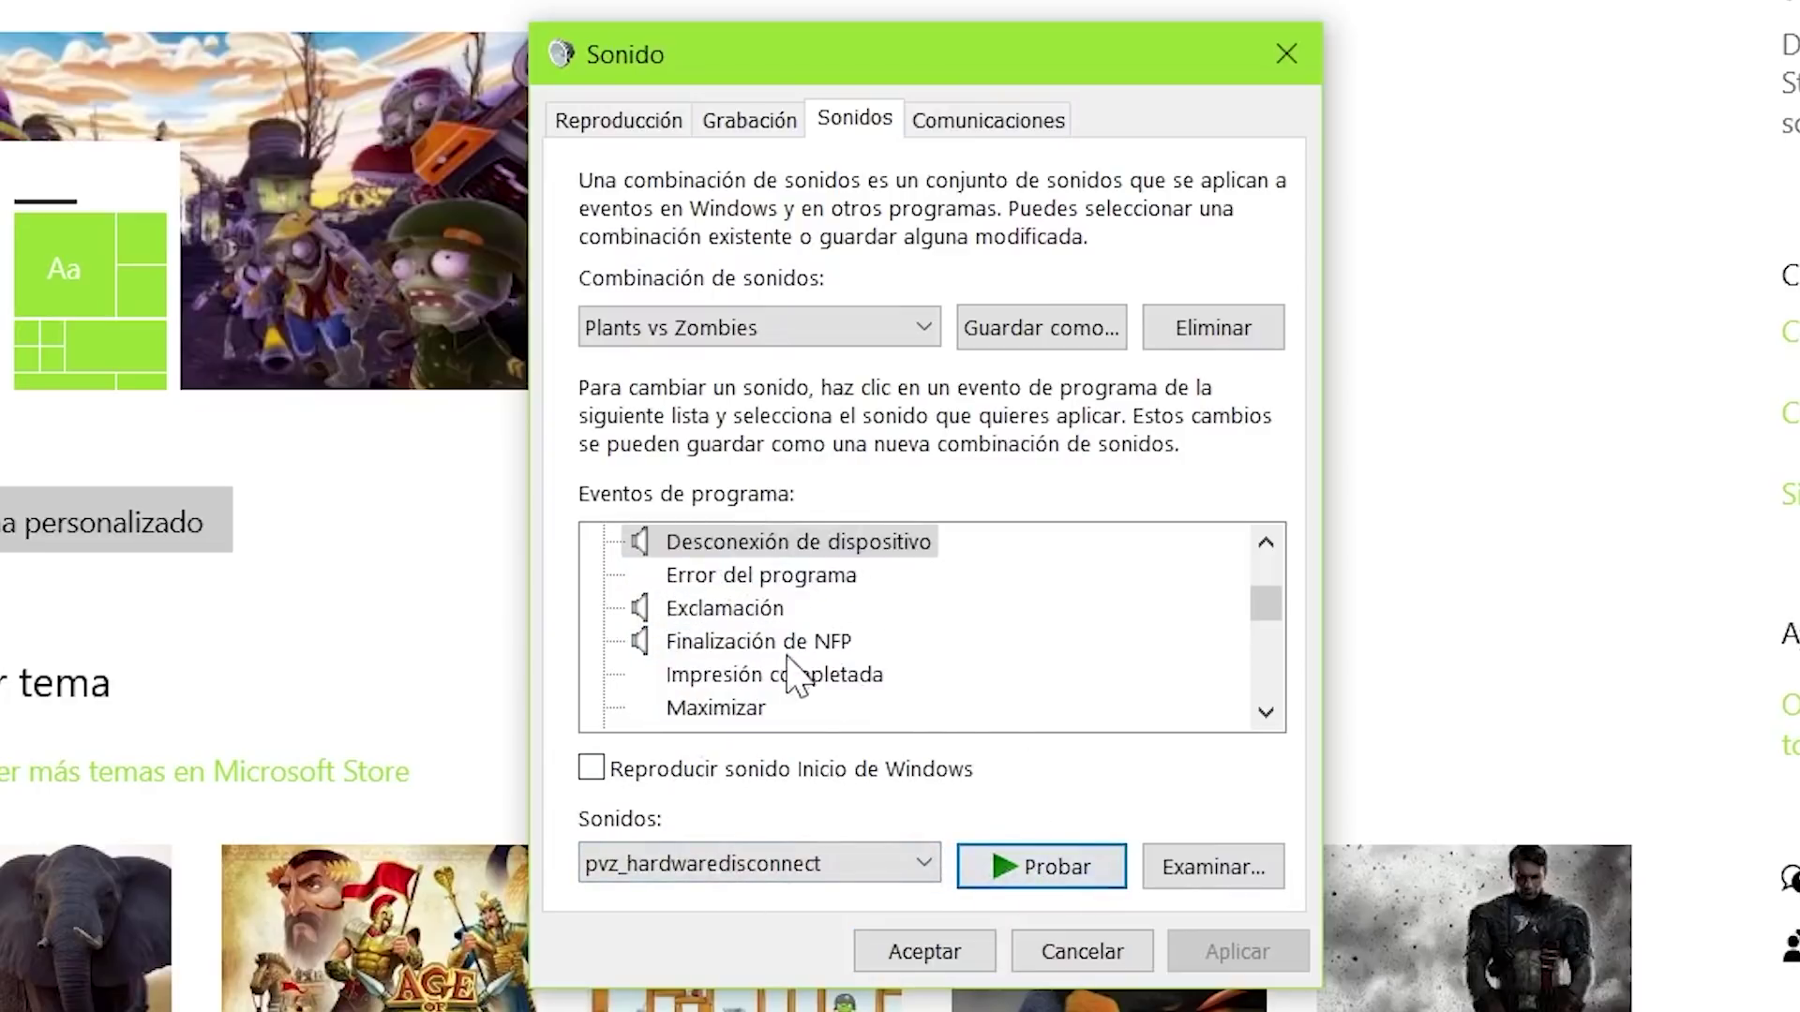
{"action": "left_click", "coordinate": [786, 611]}
{"action": "left_click", "coordinate": [1042, 876]}
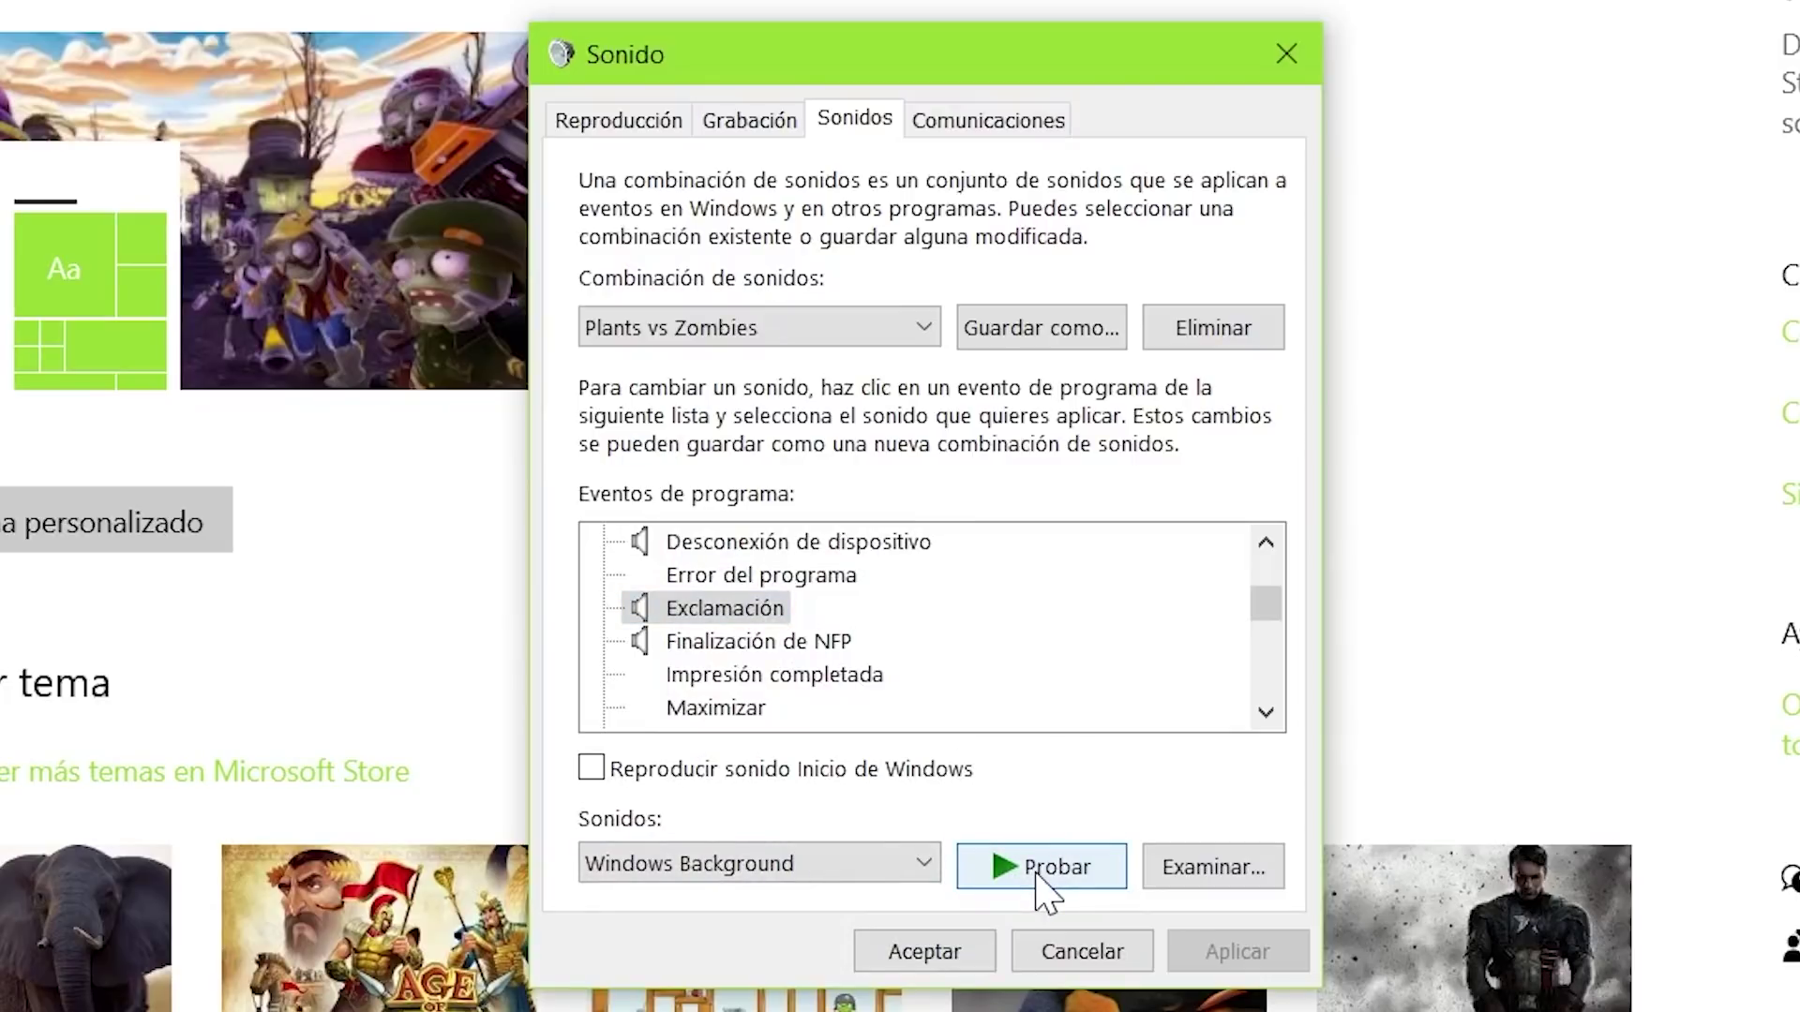
Step: Check the sounds assigned to the notification events and play the one for Notificación de nuevo fax
{"action": "scroll", "coordinate": [862, 656], "scroll_direction": "down", "scroll_amount": 3}
{"action": "left_click", "coordinate": [741, 577]}
{"action": "left_click", "coordinate": [1062, 886]}
{"action": "left_click", "coordinate": [858, 643]}
{"action": "scroll", "coordinate": [836, 640], "scroll_direction": "down", "scroll_amount": 1}
{"action": "left_click", "coordinate": [835, 636]}
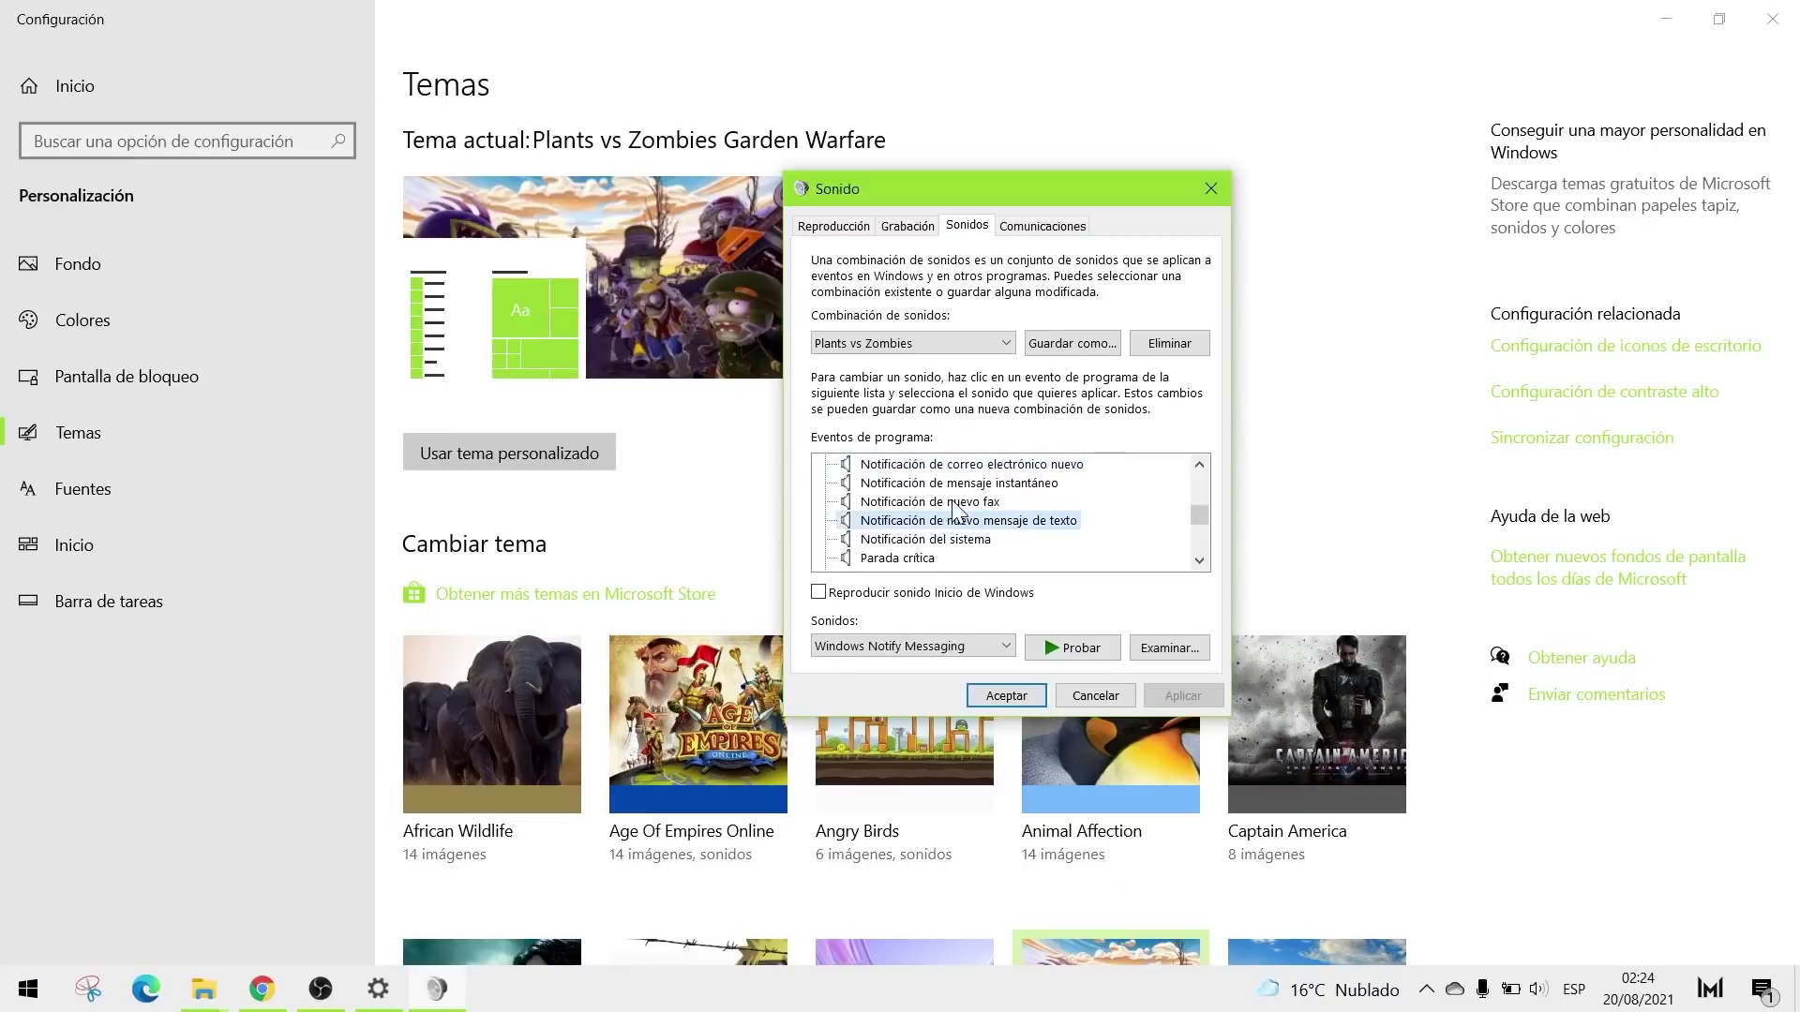
{"action": "scroll", "coordinate": [955, 511], "scroll_direction": "down", "scroll_amount": 1}
{"action": "scroll", "coordinate": [980, 525], "scroll_direction": "up", "scroll_amount": 1}
{"action": "left_click", "coordinate": [975, 522]}
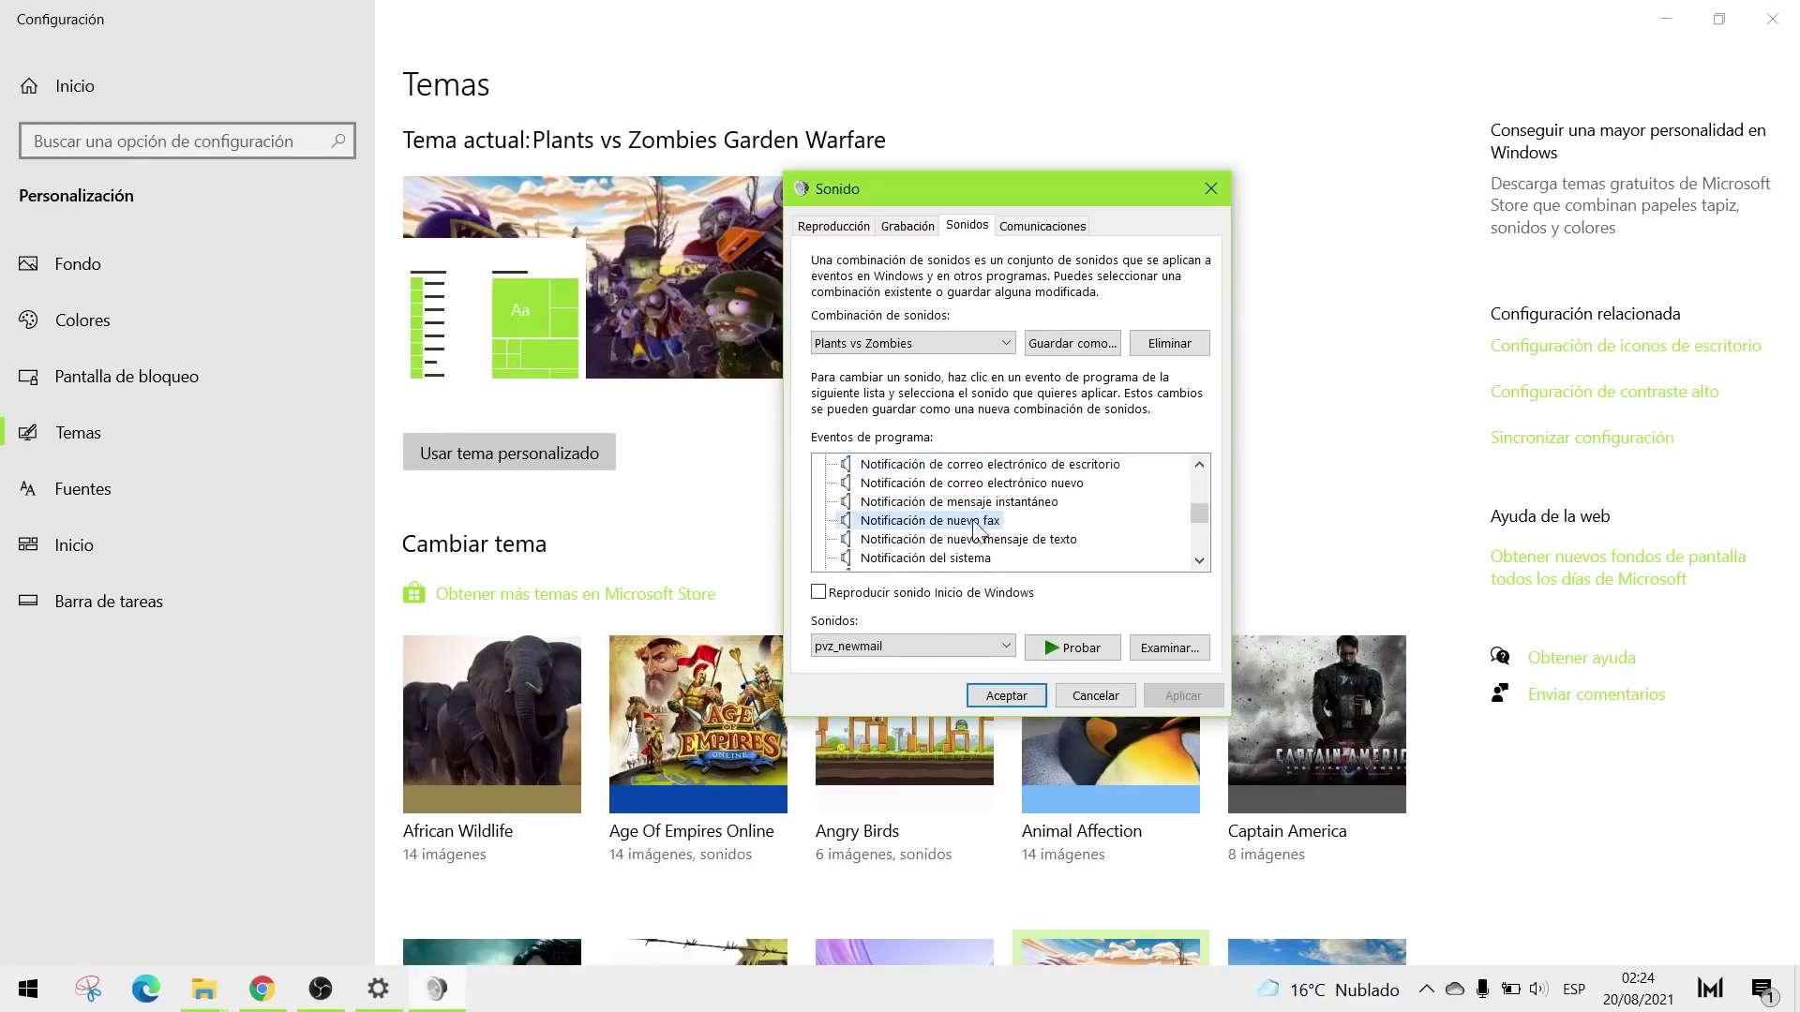
{"action": "left_click", "coordinate": [1051, 647]}
Step: Review the sounds available for the Abrir programa and Alarma de bajo nivel de carga de batería events
{"action": "scroll", "coordinate": [897, 511], "scroll_direction": "up", "scroll_amount": 7}
{"action": "left_click", "coordinate": [897, 485]}
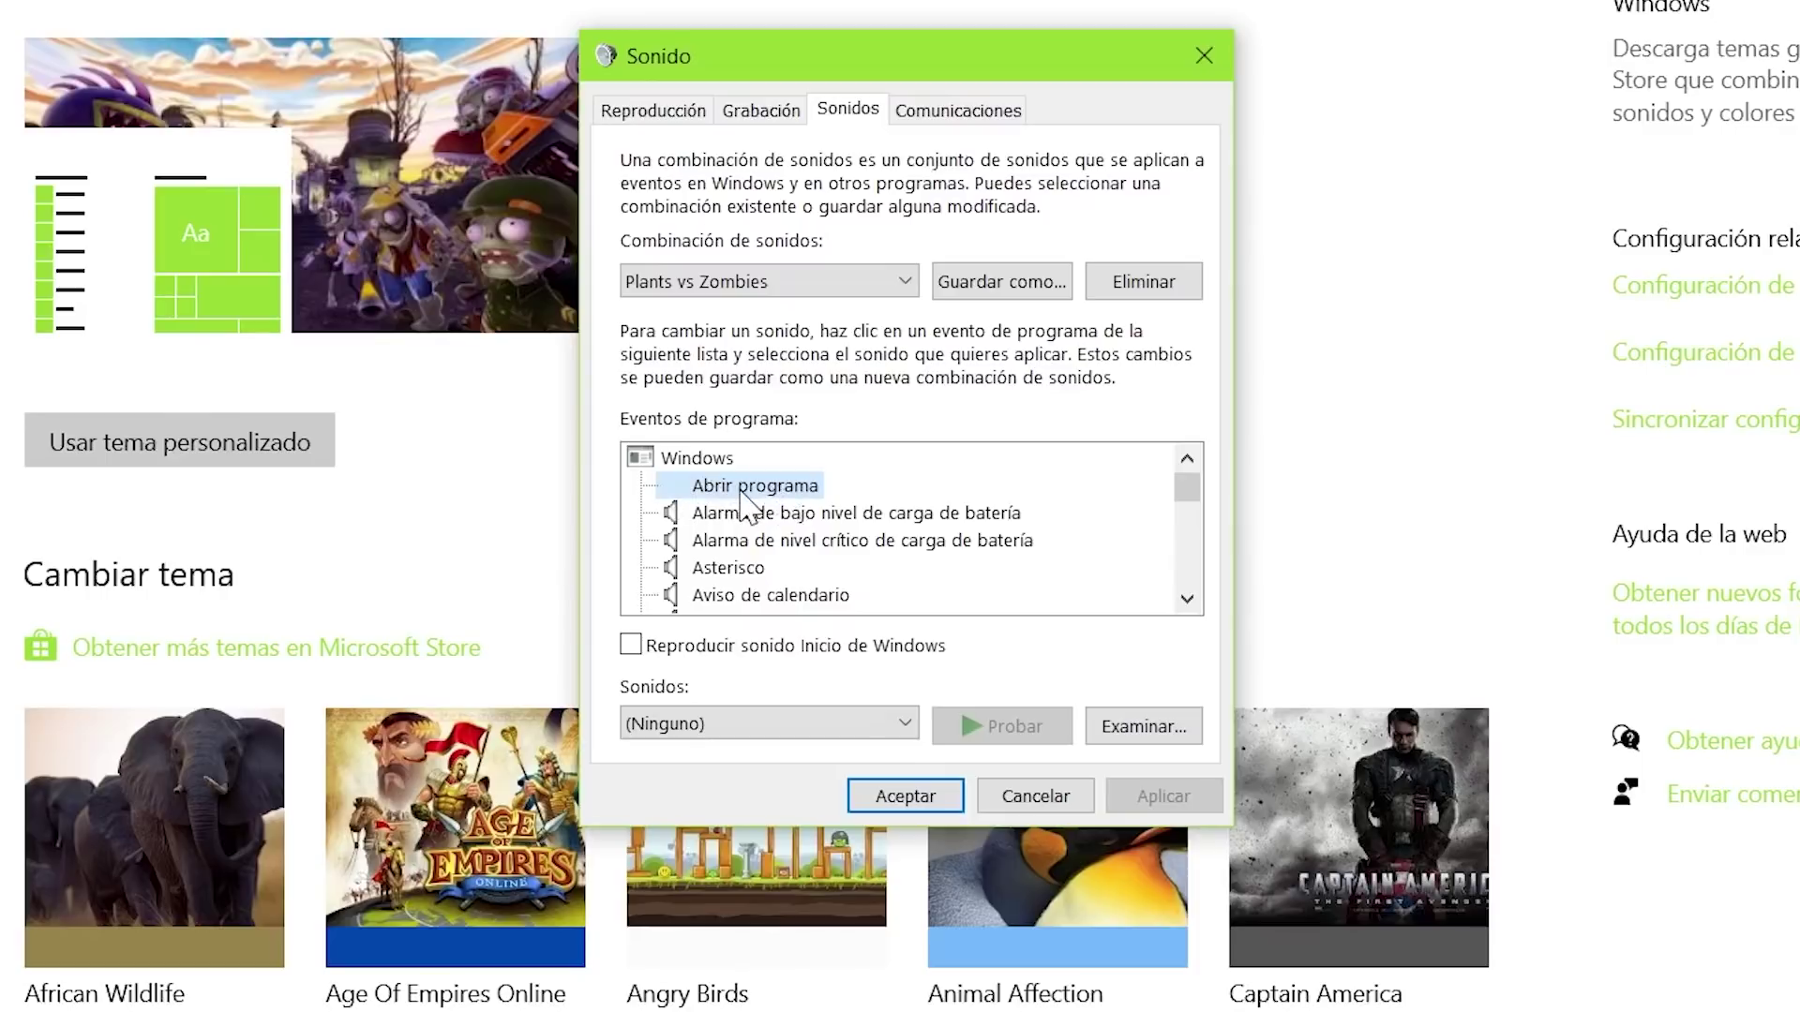
{"action": "left_click", "coordinate": [782, 724]}
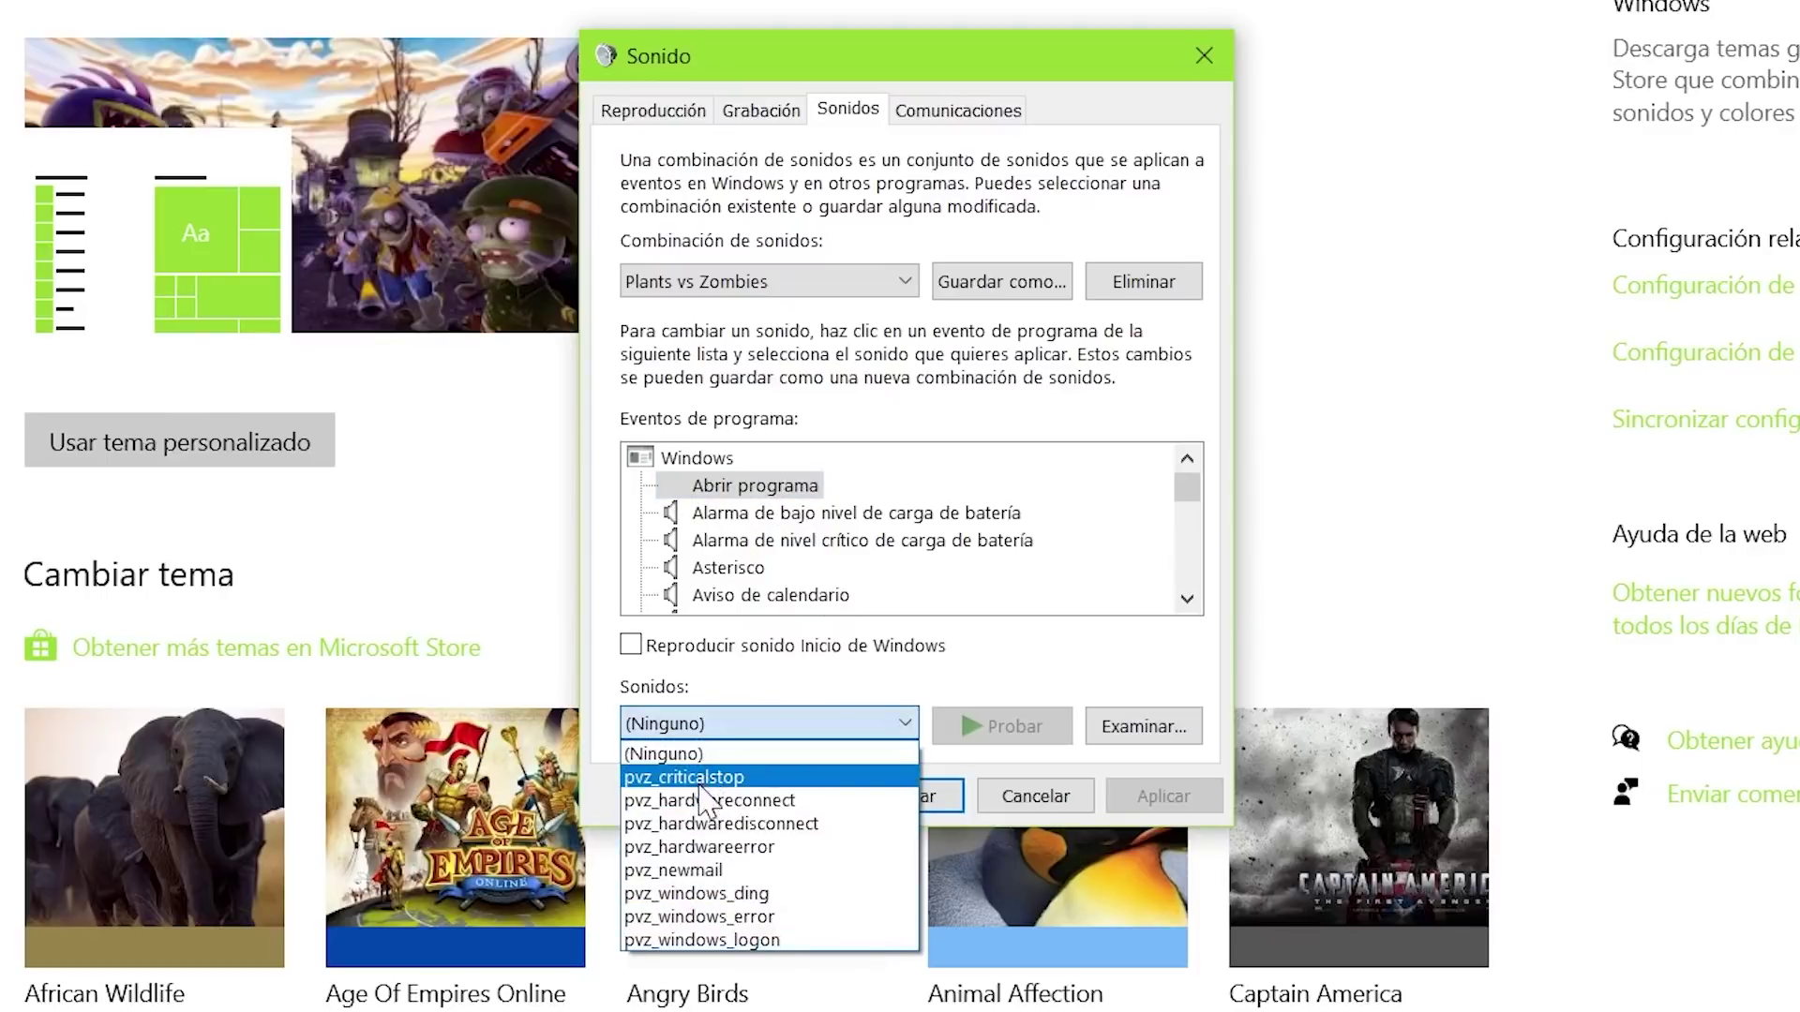
{"action": "left_click", "coordinate": [912, 522]}
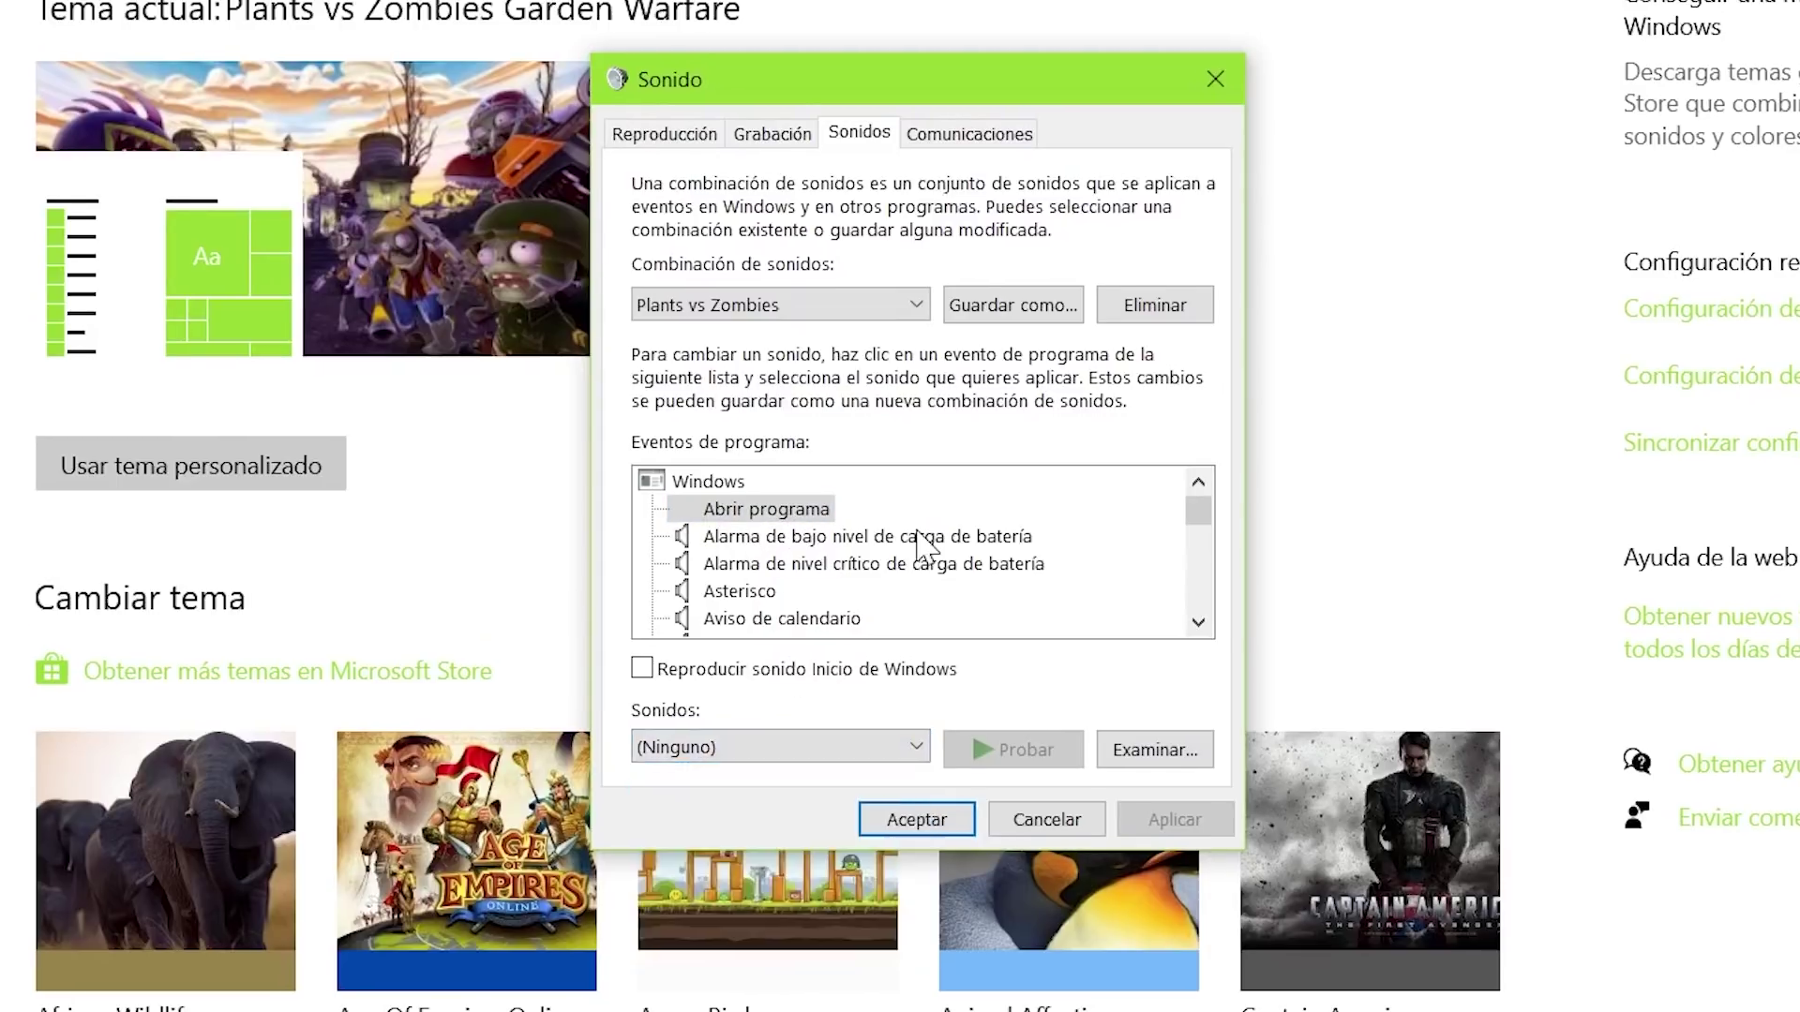
{"action": "left_click", "coordinate": [917, 535]}
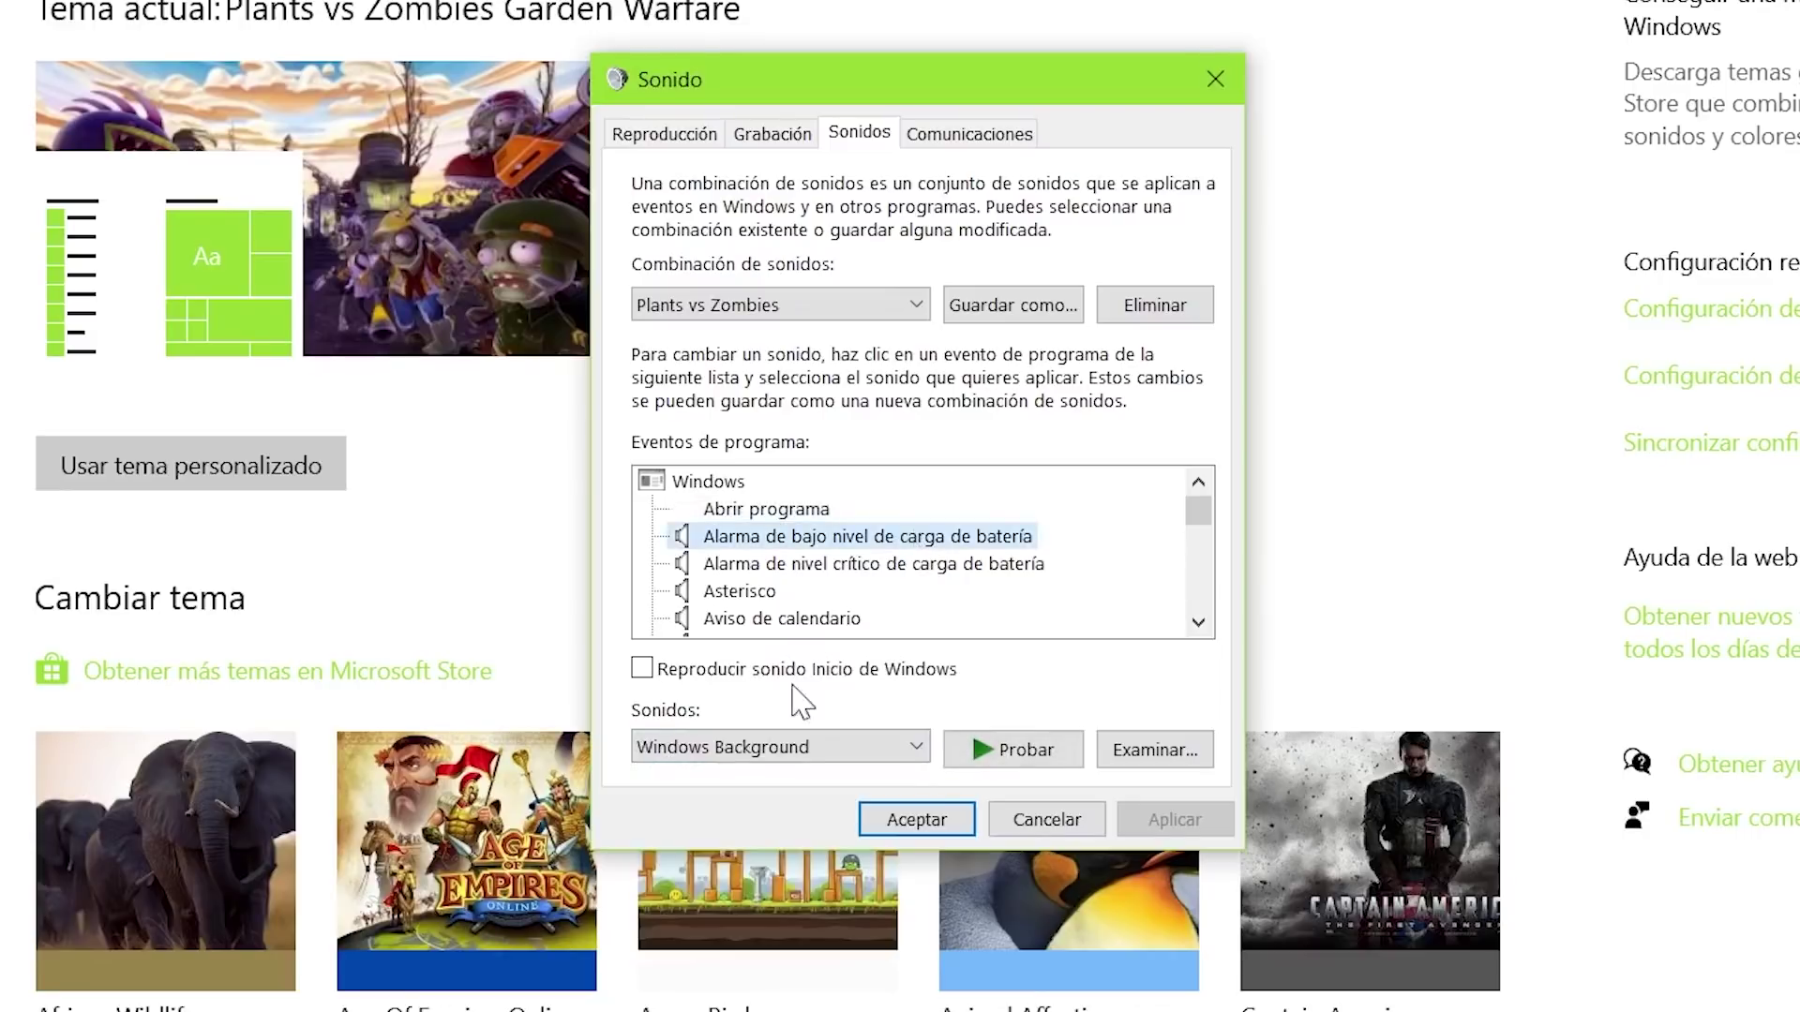
{"action": "left_click", "coordinate": [747, 756]}
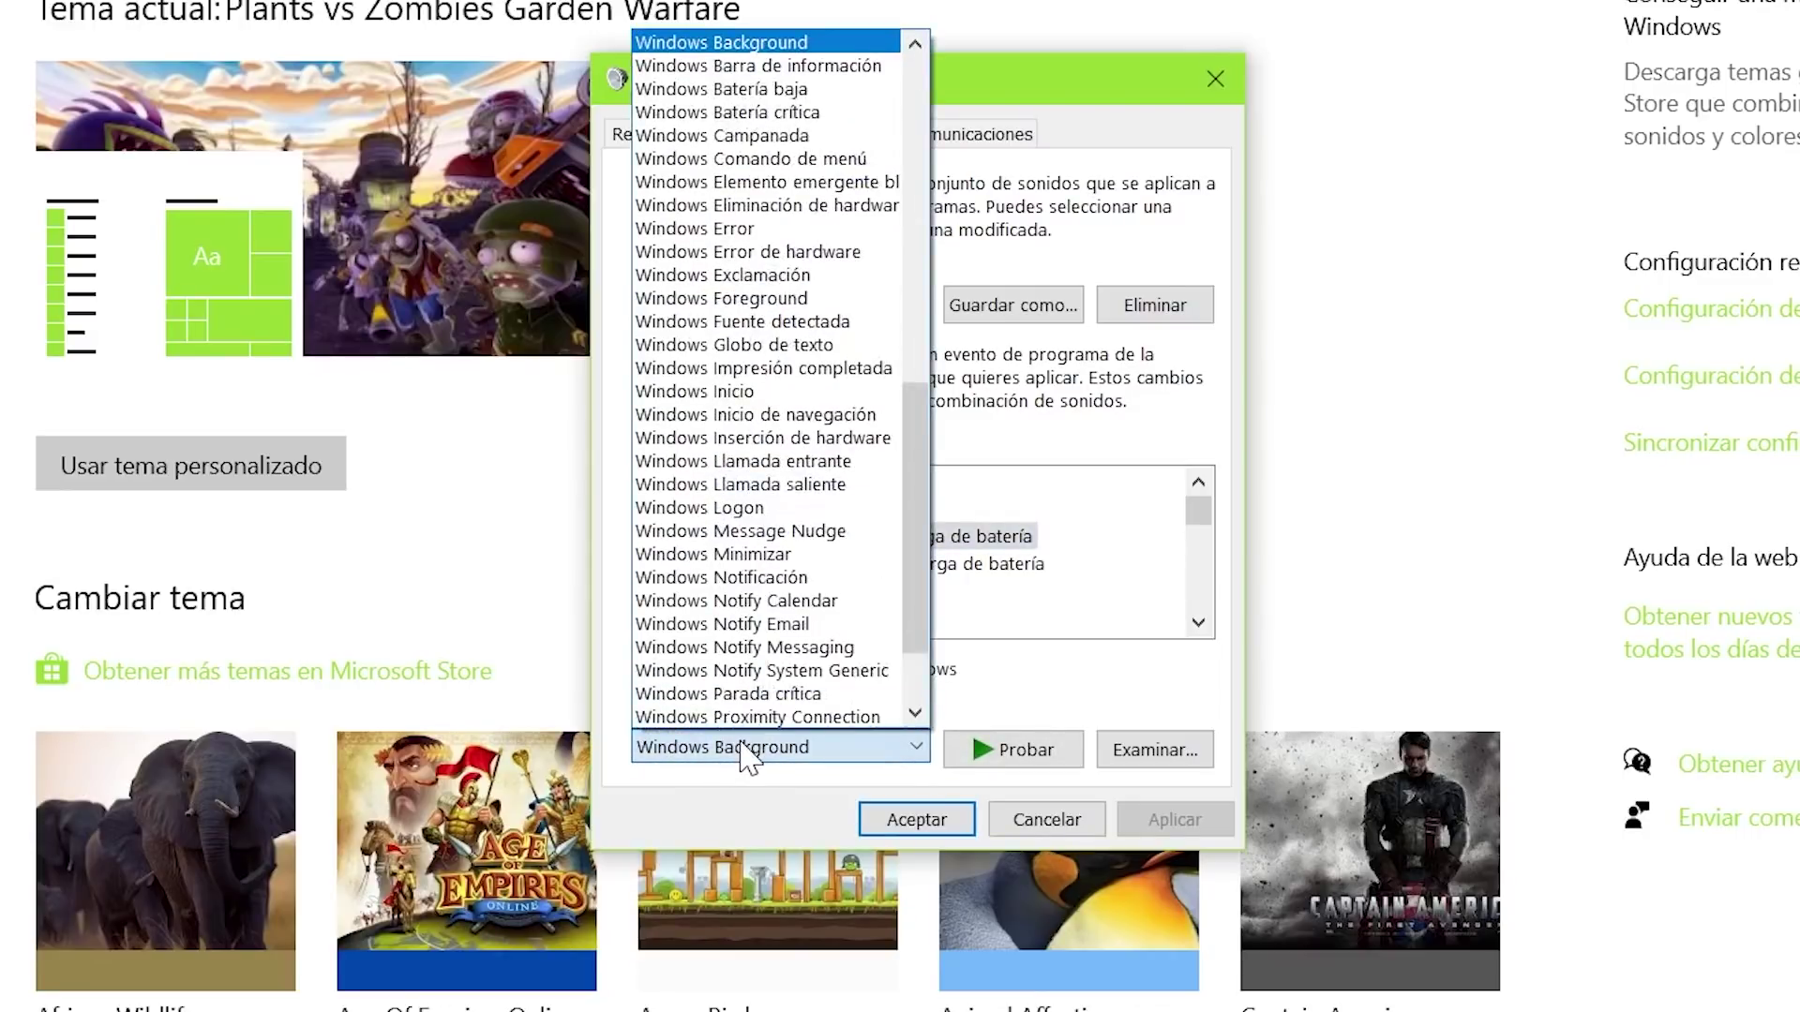
{"action": "scroll", "coordinate": [778, 356], "scroll_direction": "up", "scroll_amount": 15}
{"action": "mouse_move", "coordinate": [923, 126]}
{"action": "left_mouse_down"}
{"action": "mouse_move", "coordinate": [903, 622]}
{"action": "mouse_move", "coordinate": [906, 103]}
{"action": "left_mouse_up"}
{"action": "left_click", "coordinate": [633, 284]}
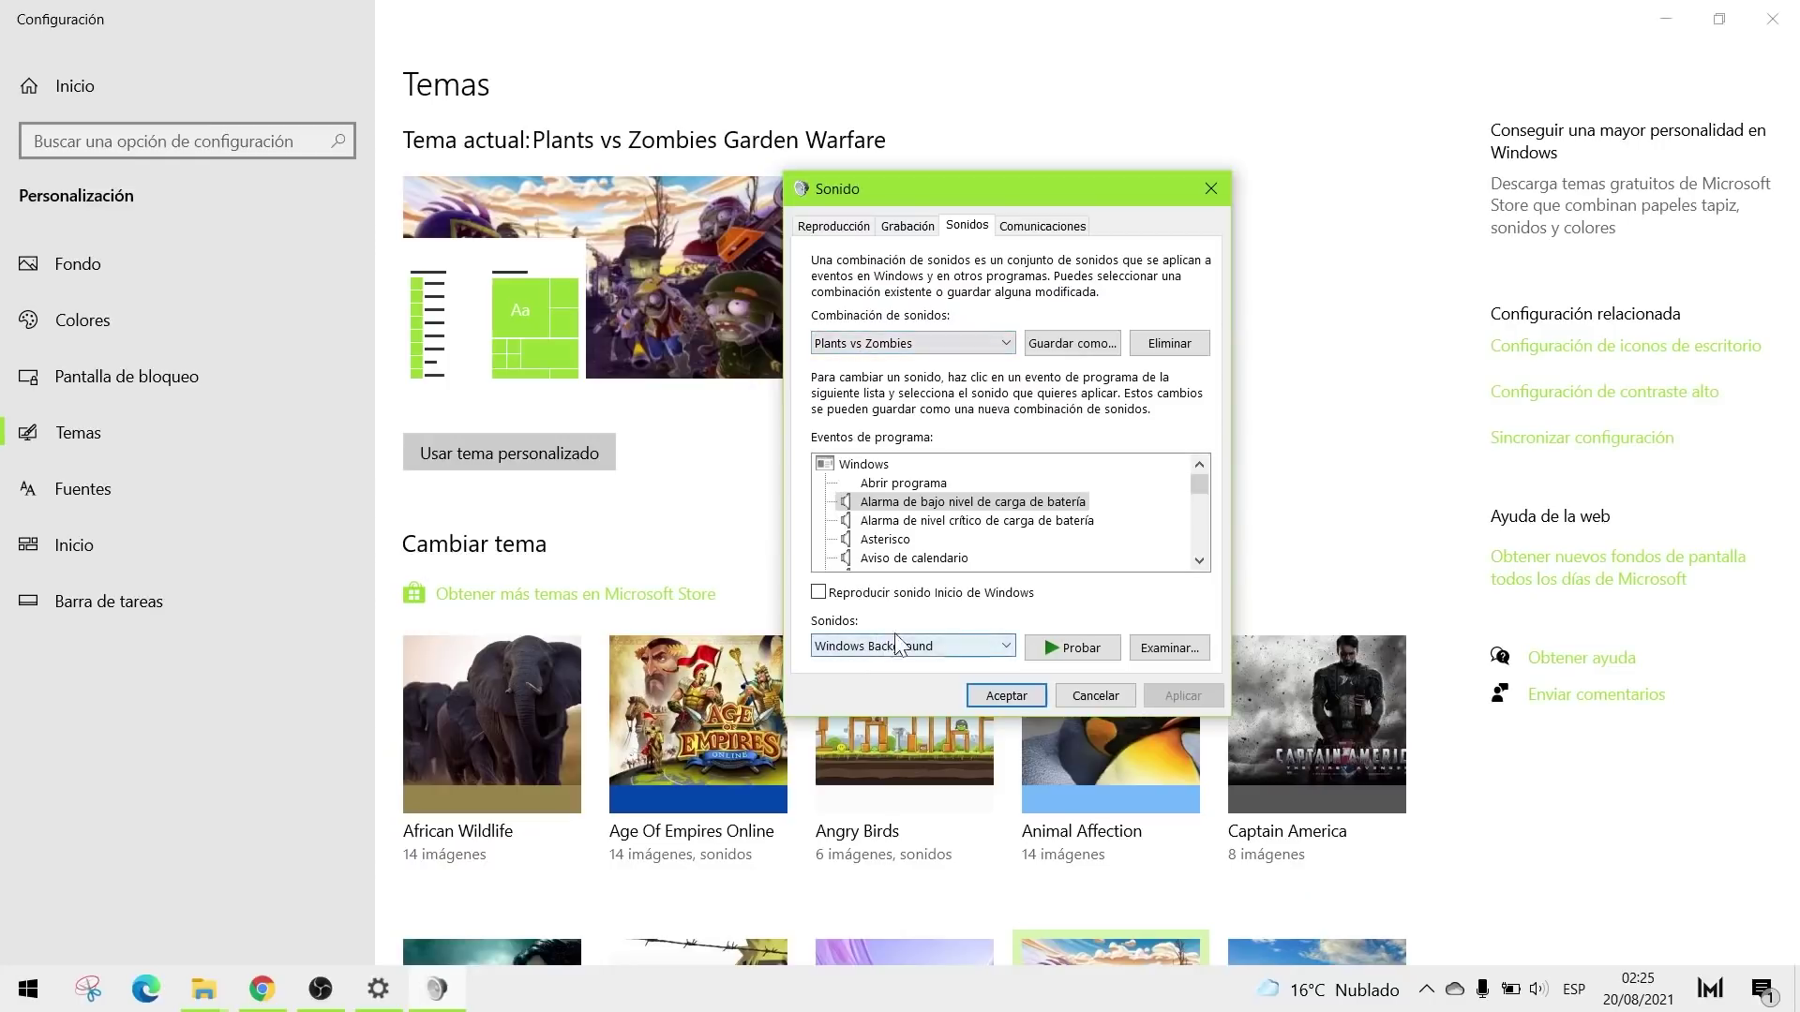
Step: Start browsing for a new low-battery alarm sound file and bring the Plants vs folder window forward
{"action": "left_click", "coordinate": [1164, 653]}
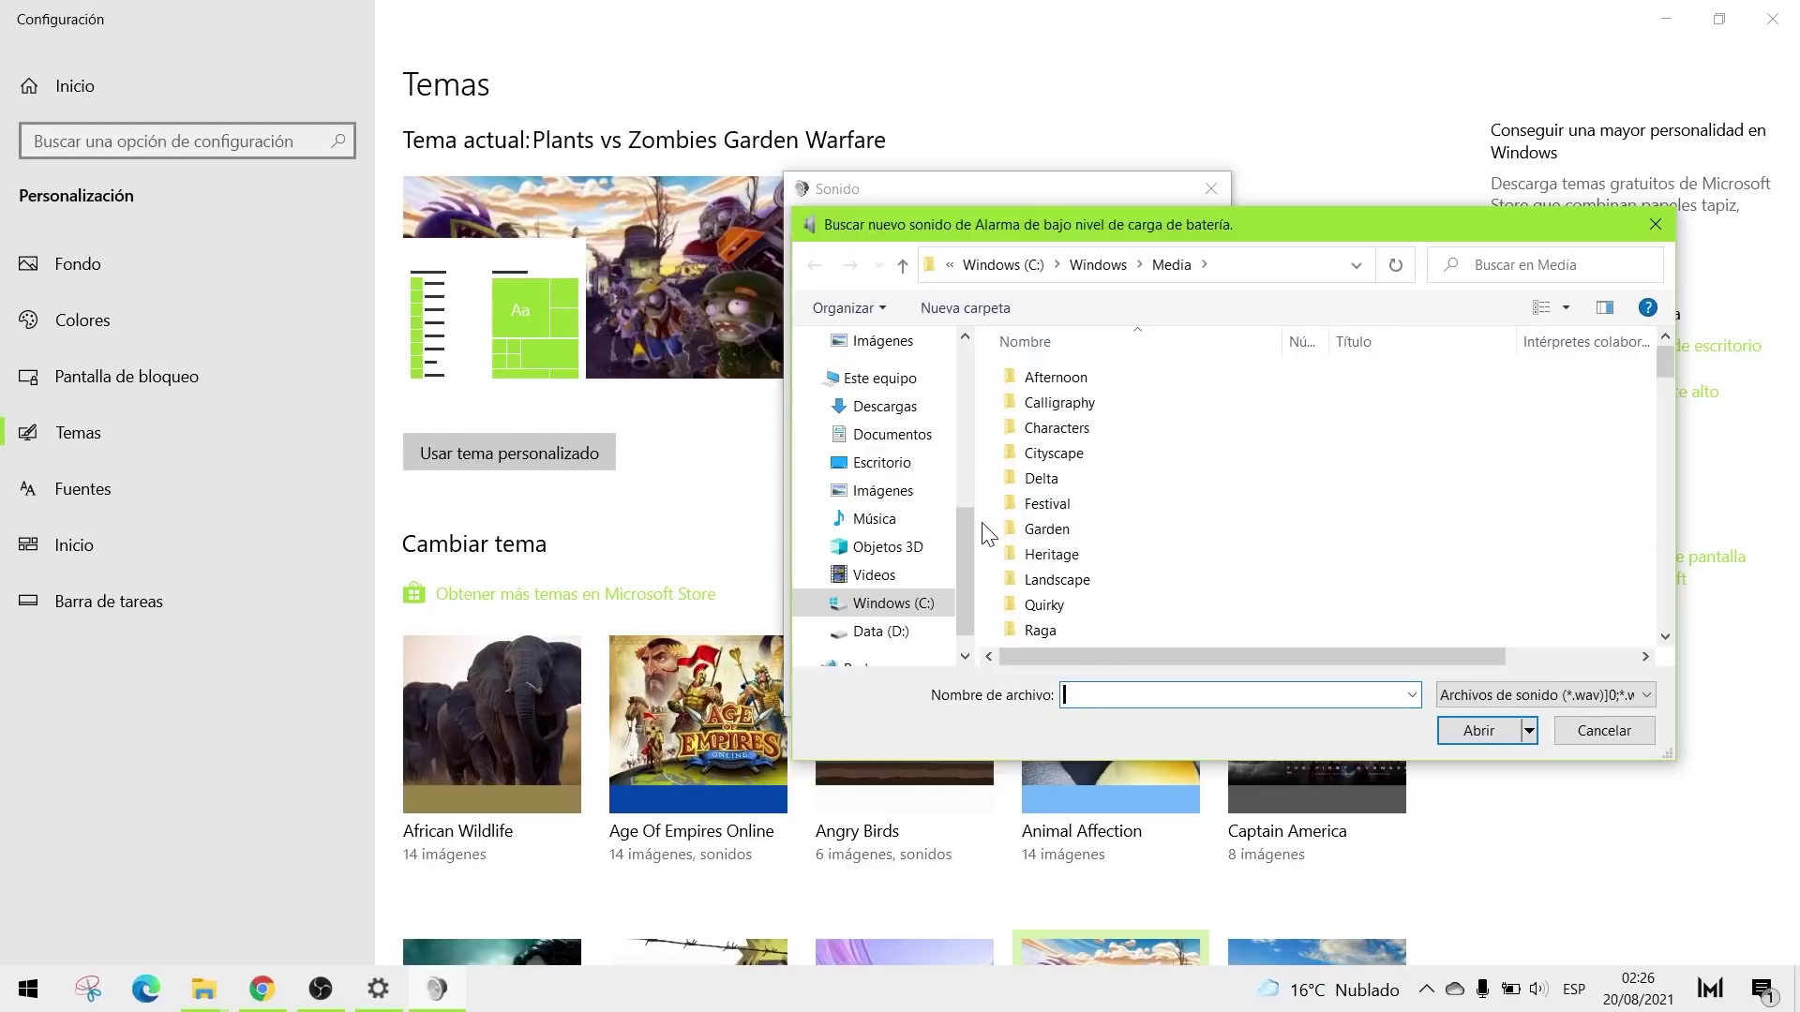
{"action": "left_click", "coordinate": [203, 989]}
{"action": "left_click", "coordinate": [380, 872]}
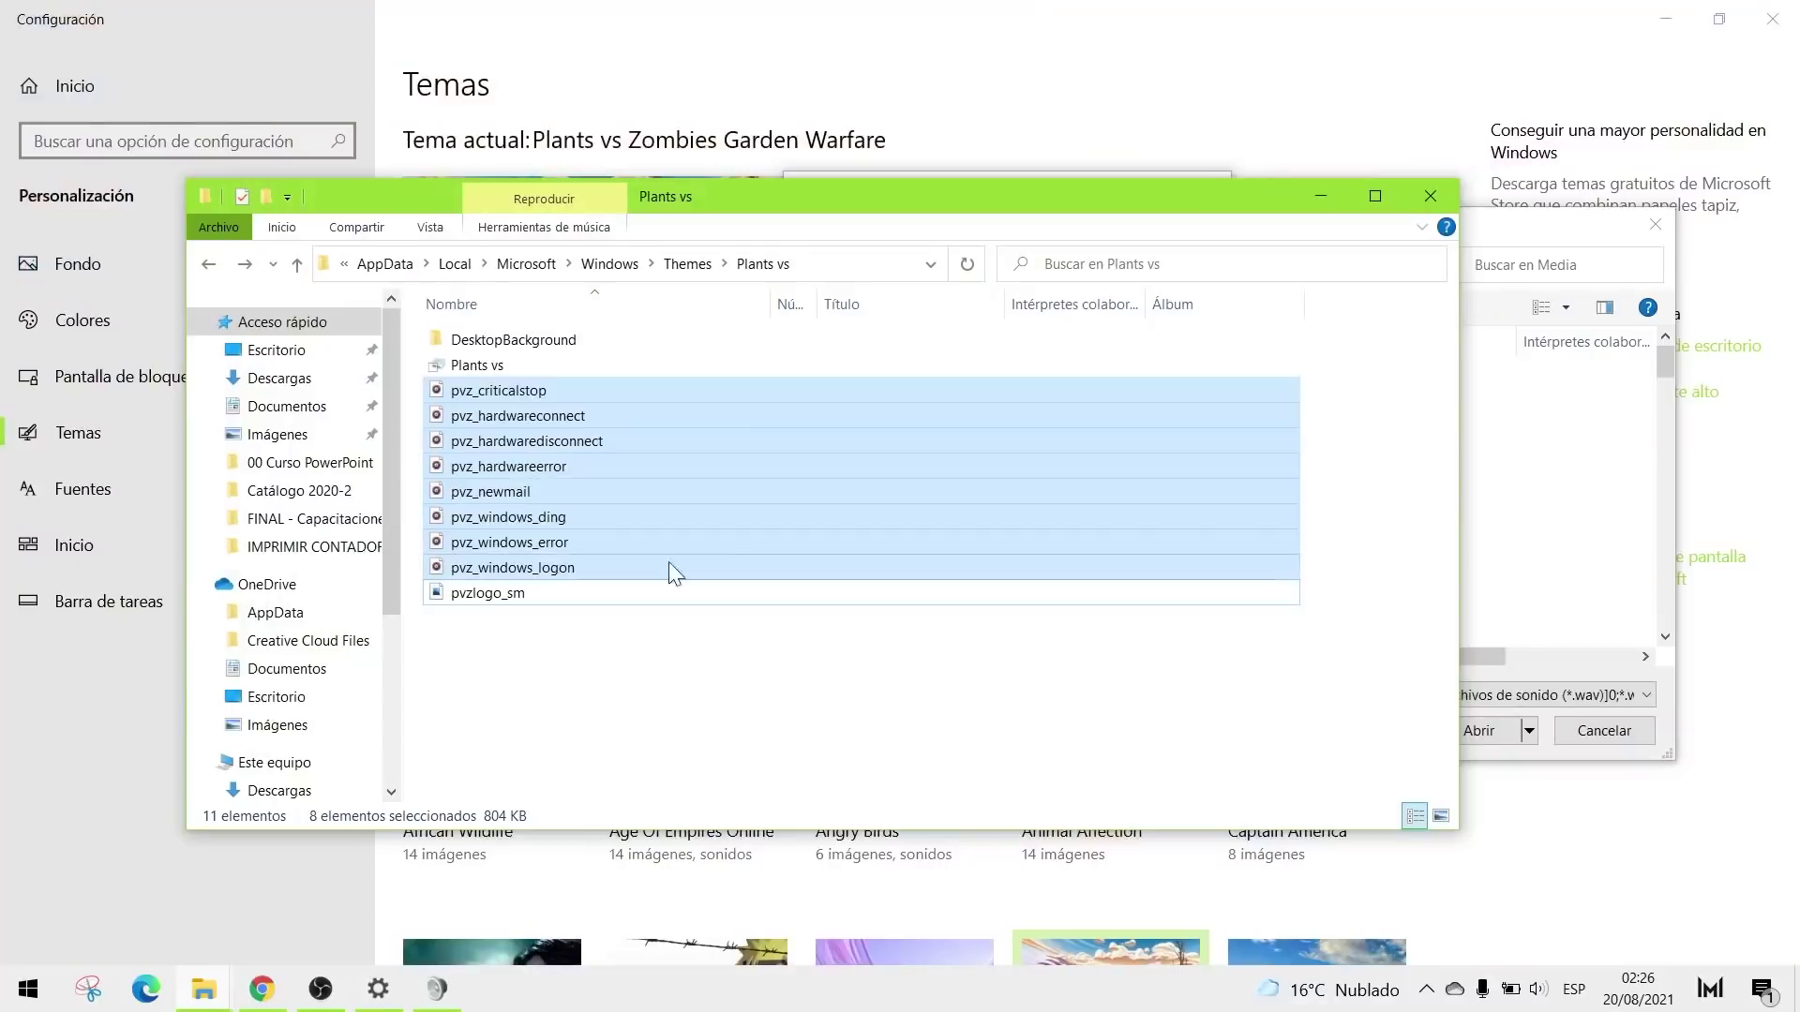
{"action": "left_click_drag", "start_coordinate": [1360, 385], "coordinate": [454, 581]}
{"action": "key", "text": "super+r"}
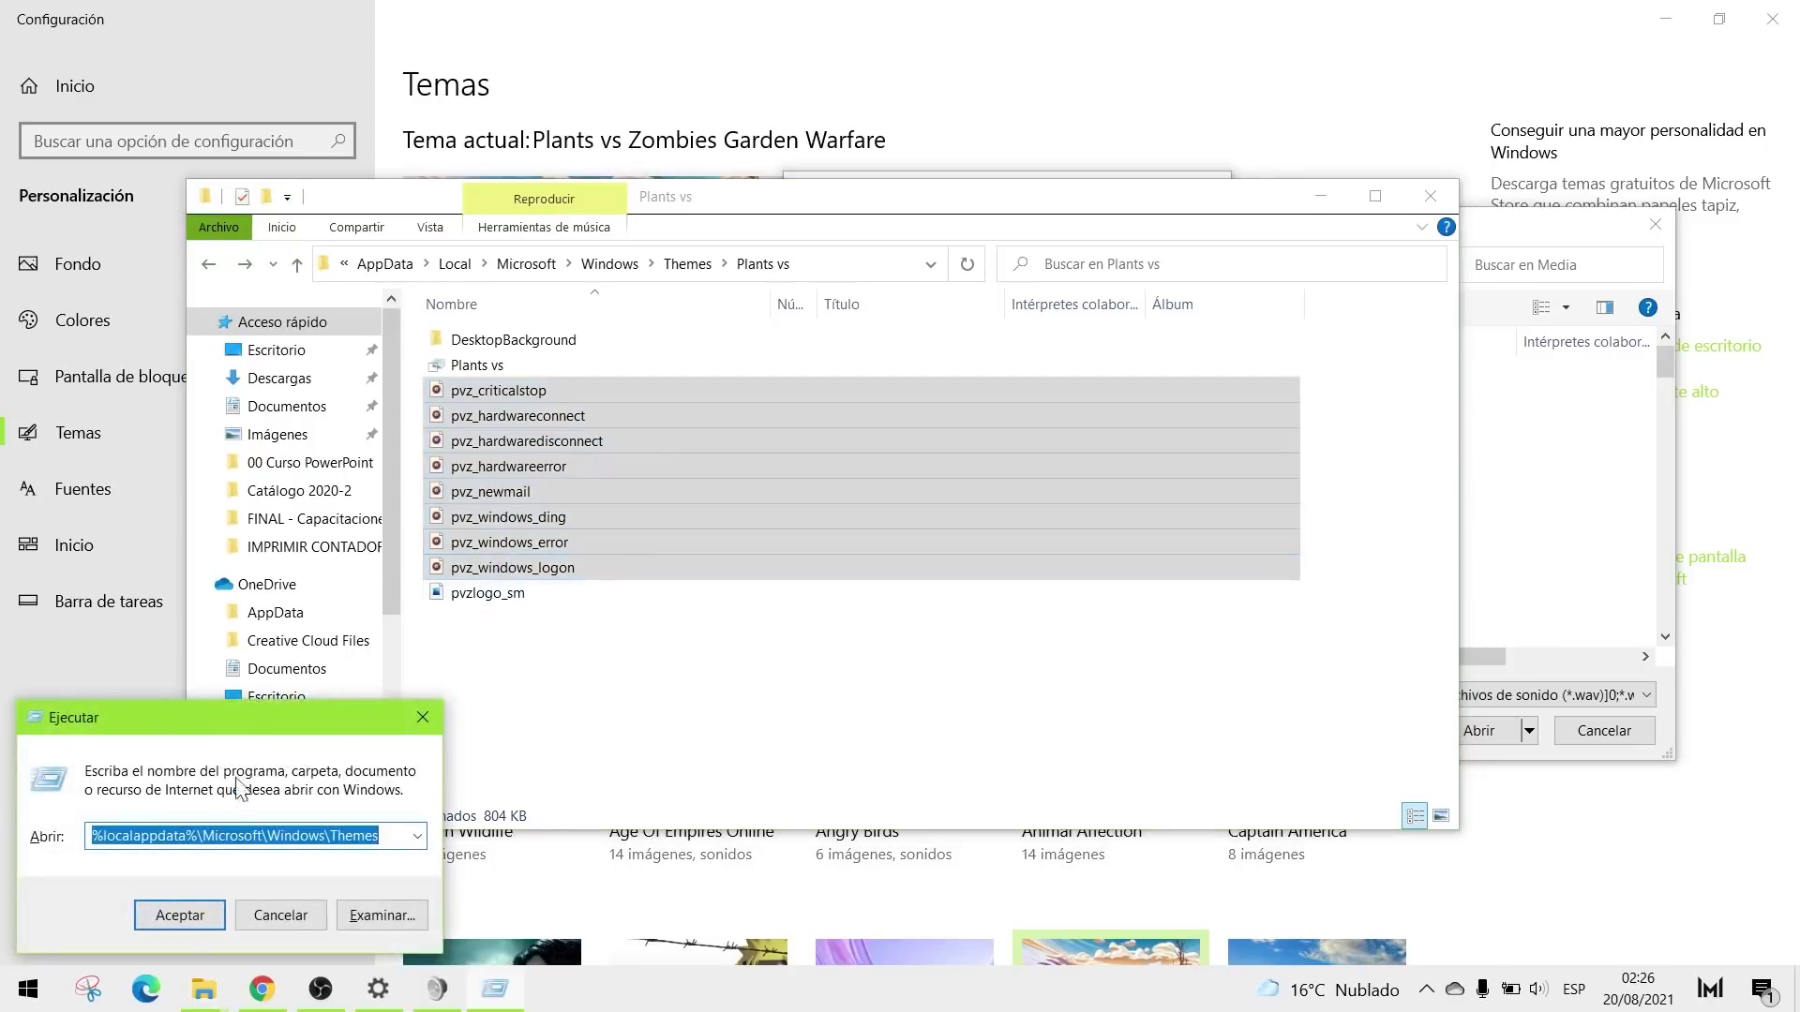
{"action": "left_click", "coordinate": [420, 718]}
{"action": "left_click_drag", "start_coordinate": [752, 199], "coordinate": [772, 298]}
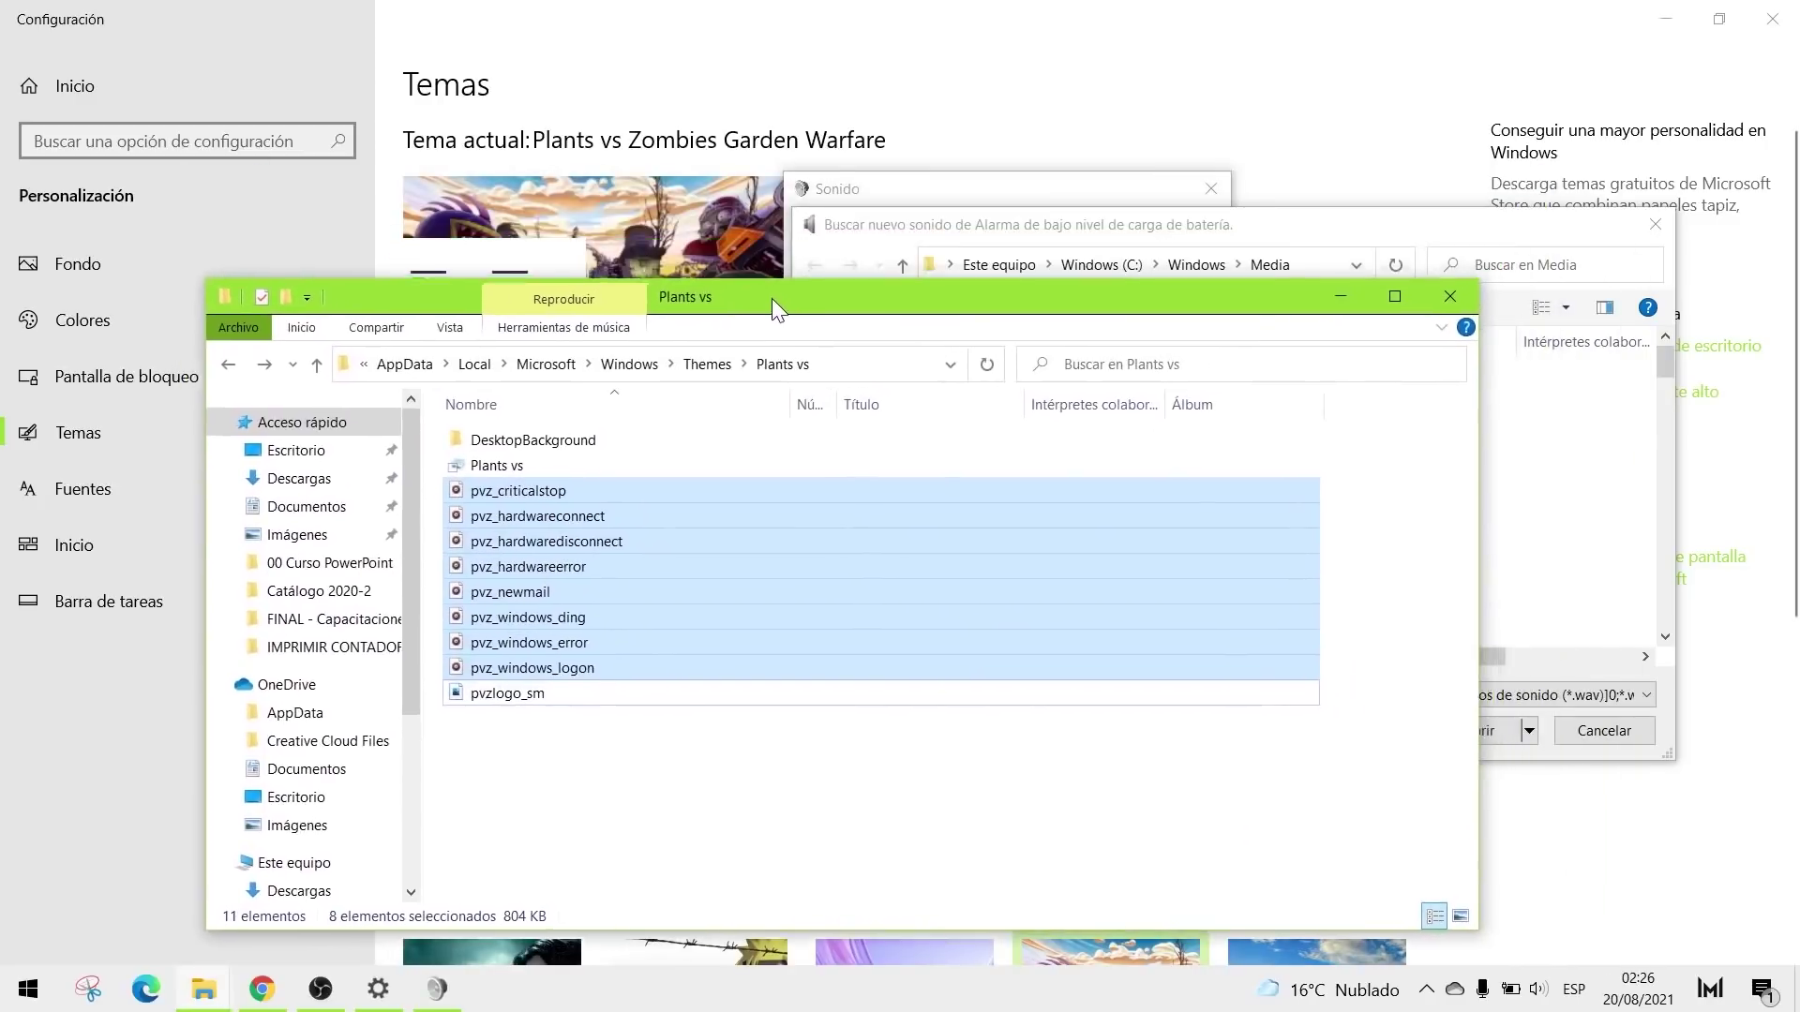
Step: Create a folder named Alarmas de PvZ in Música from the sound browsing dialog
{"action": "left_click", "coordinate": [1273, 226]}
{"action": "scroll", "coordinate": [1065, 531], "scroll_direction": "down", "scroll_amount": 5}
{"action": "scroll", "coordinate": [1054, 521], "scroll_direction": "up", "scroll_amount": 5}
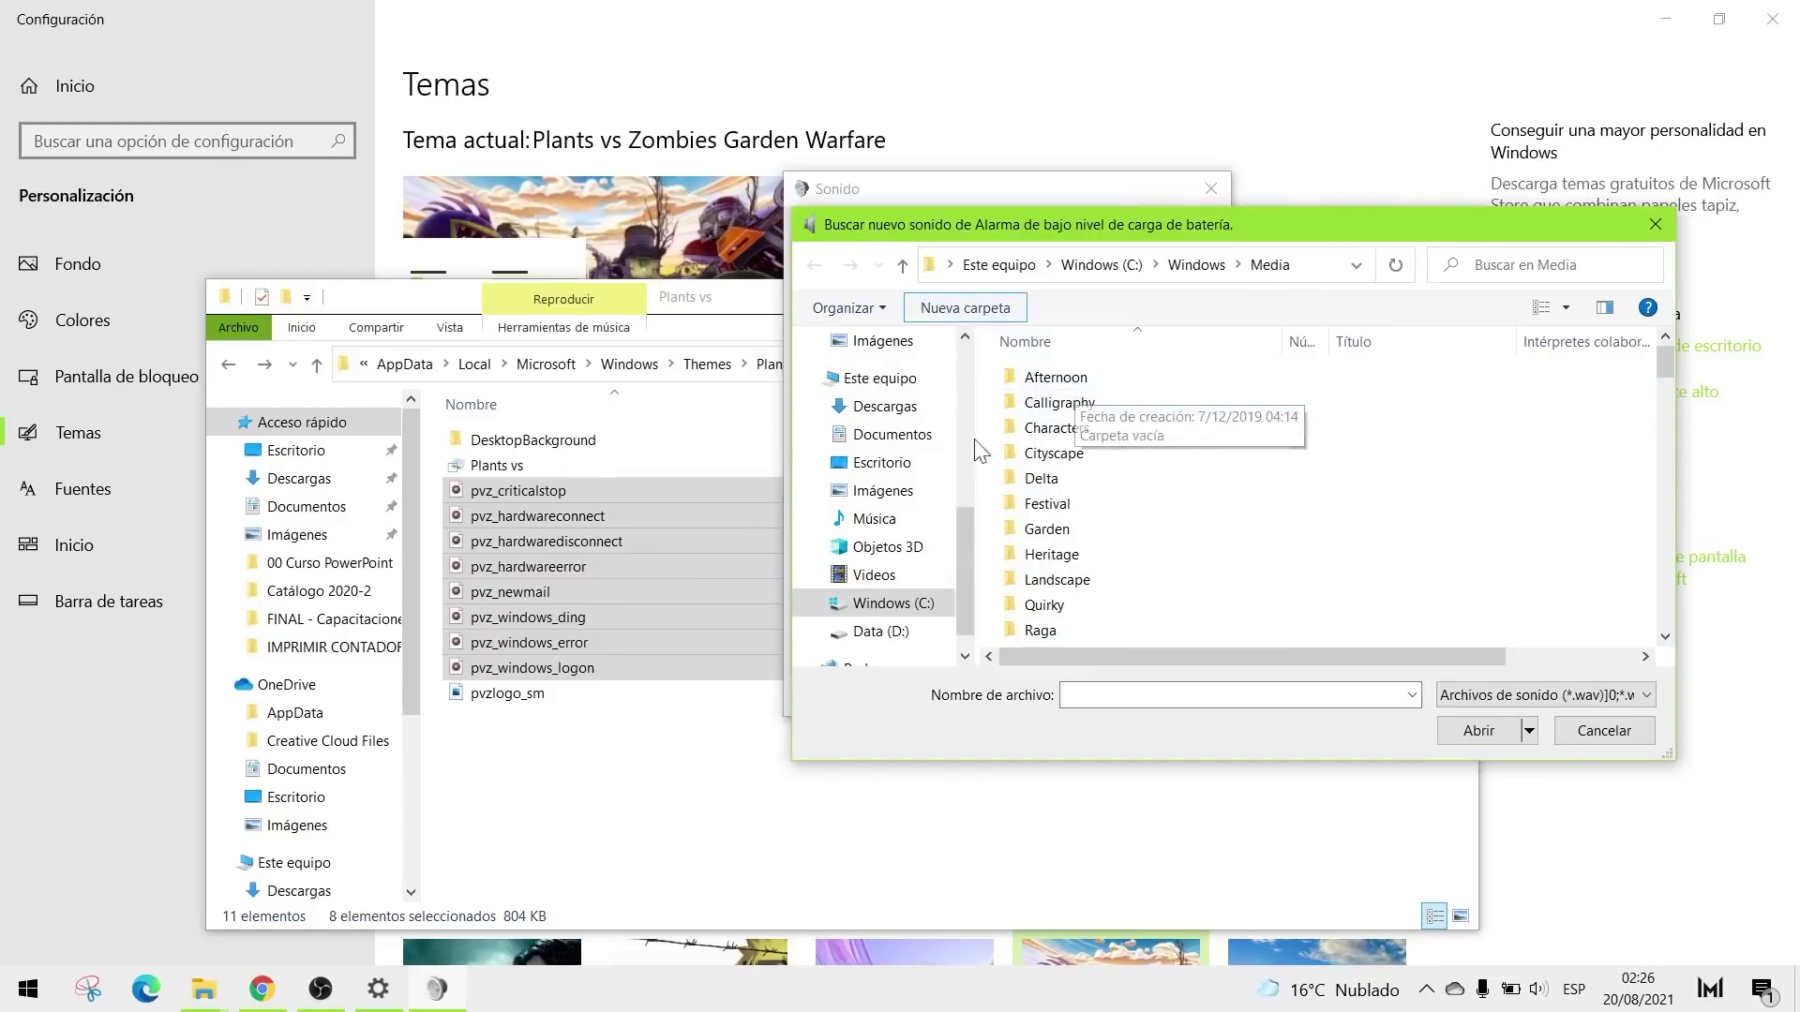
{"action": "left_click", "coordinate": [852, 522]}
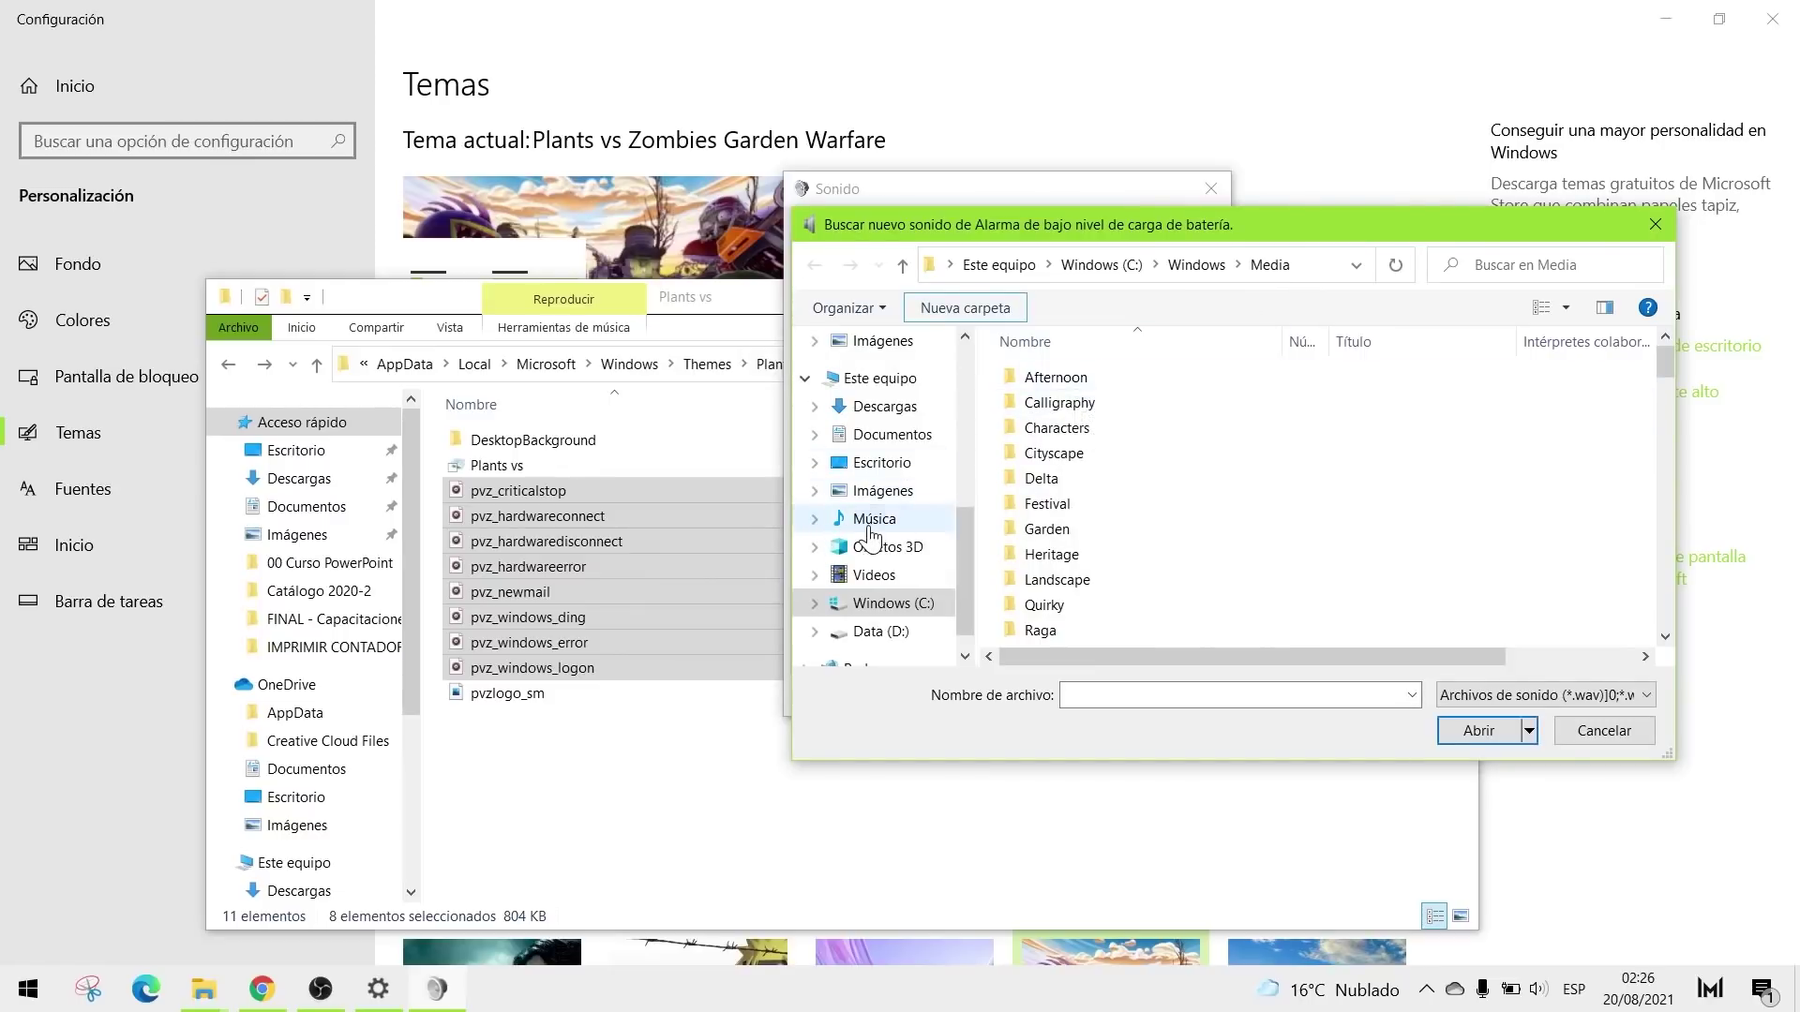
{"action": "left_click", "coordinate": [994, 312]}
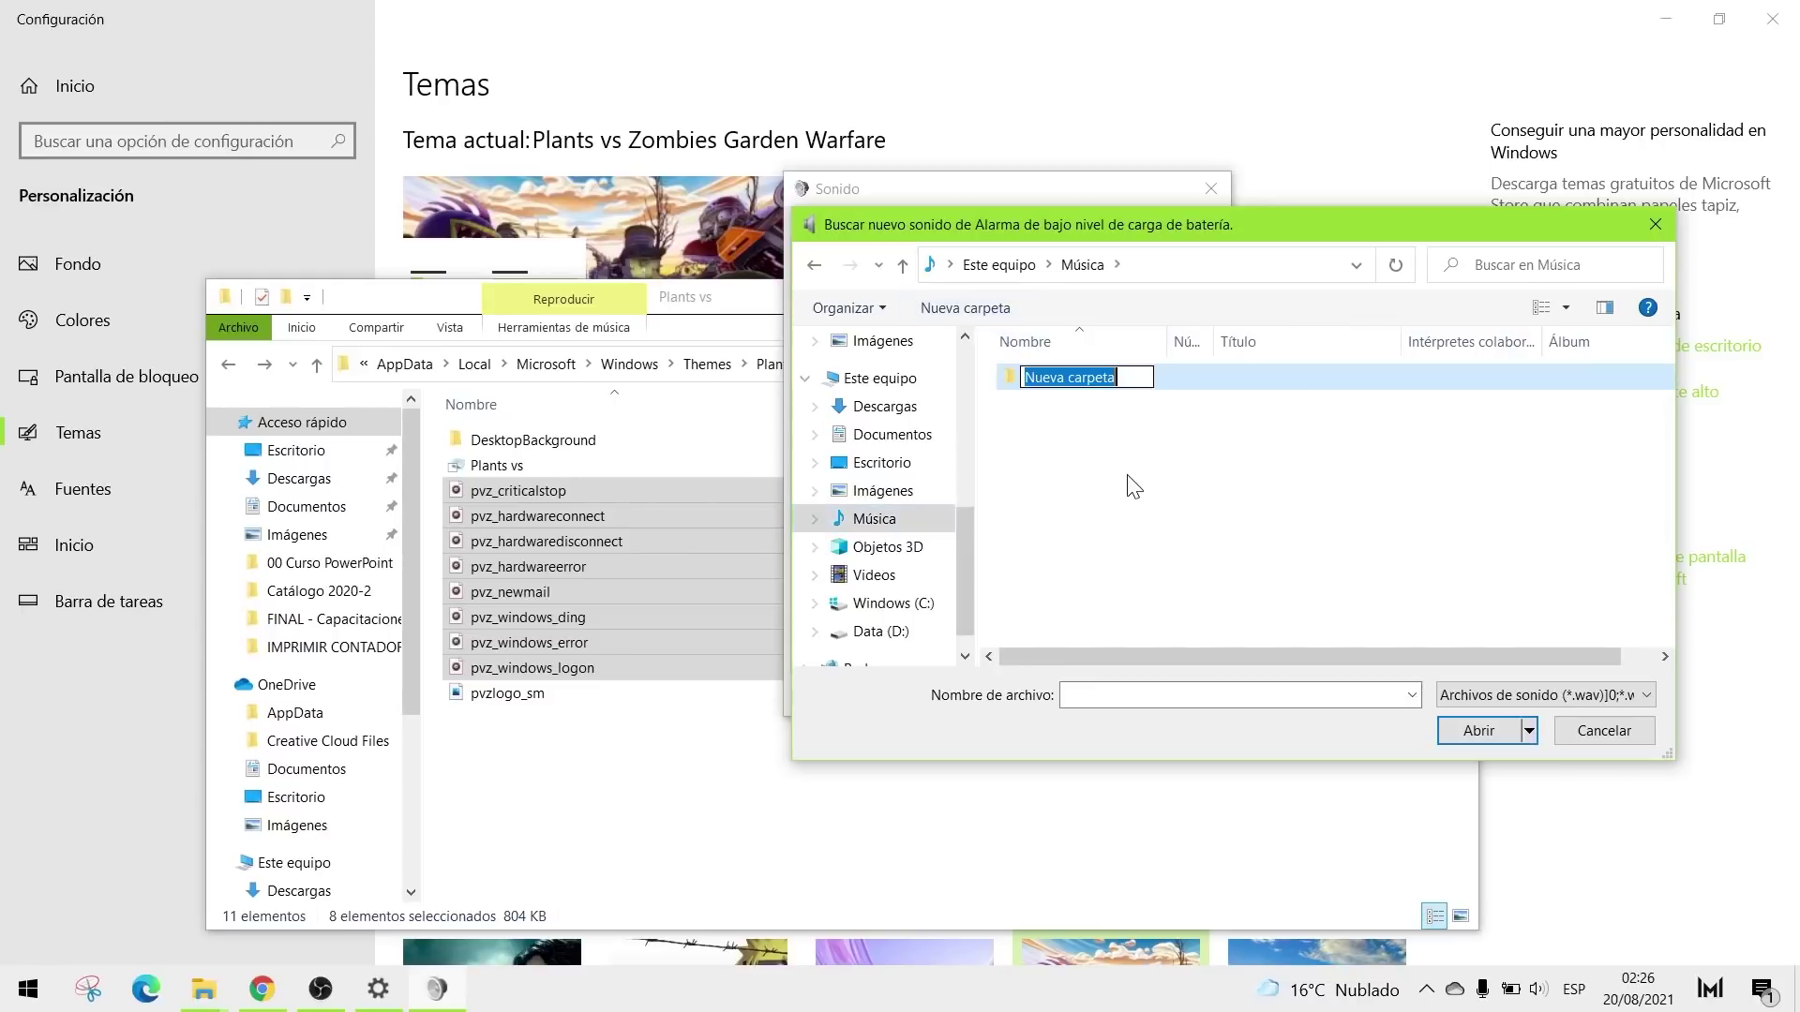
{"action": "type", "text": "Alarmas de PvZ"}
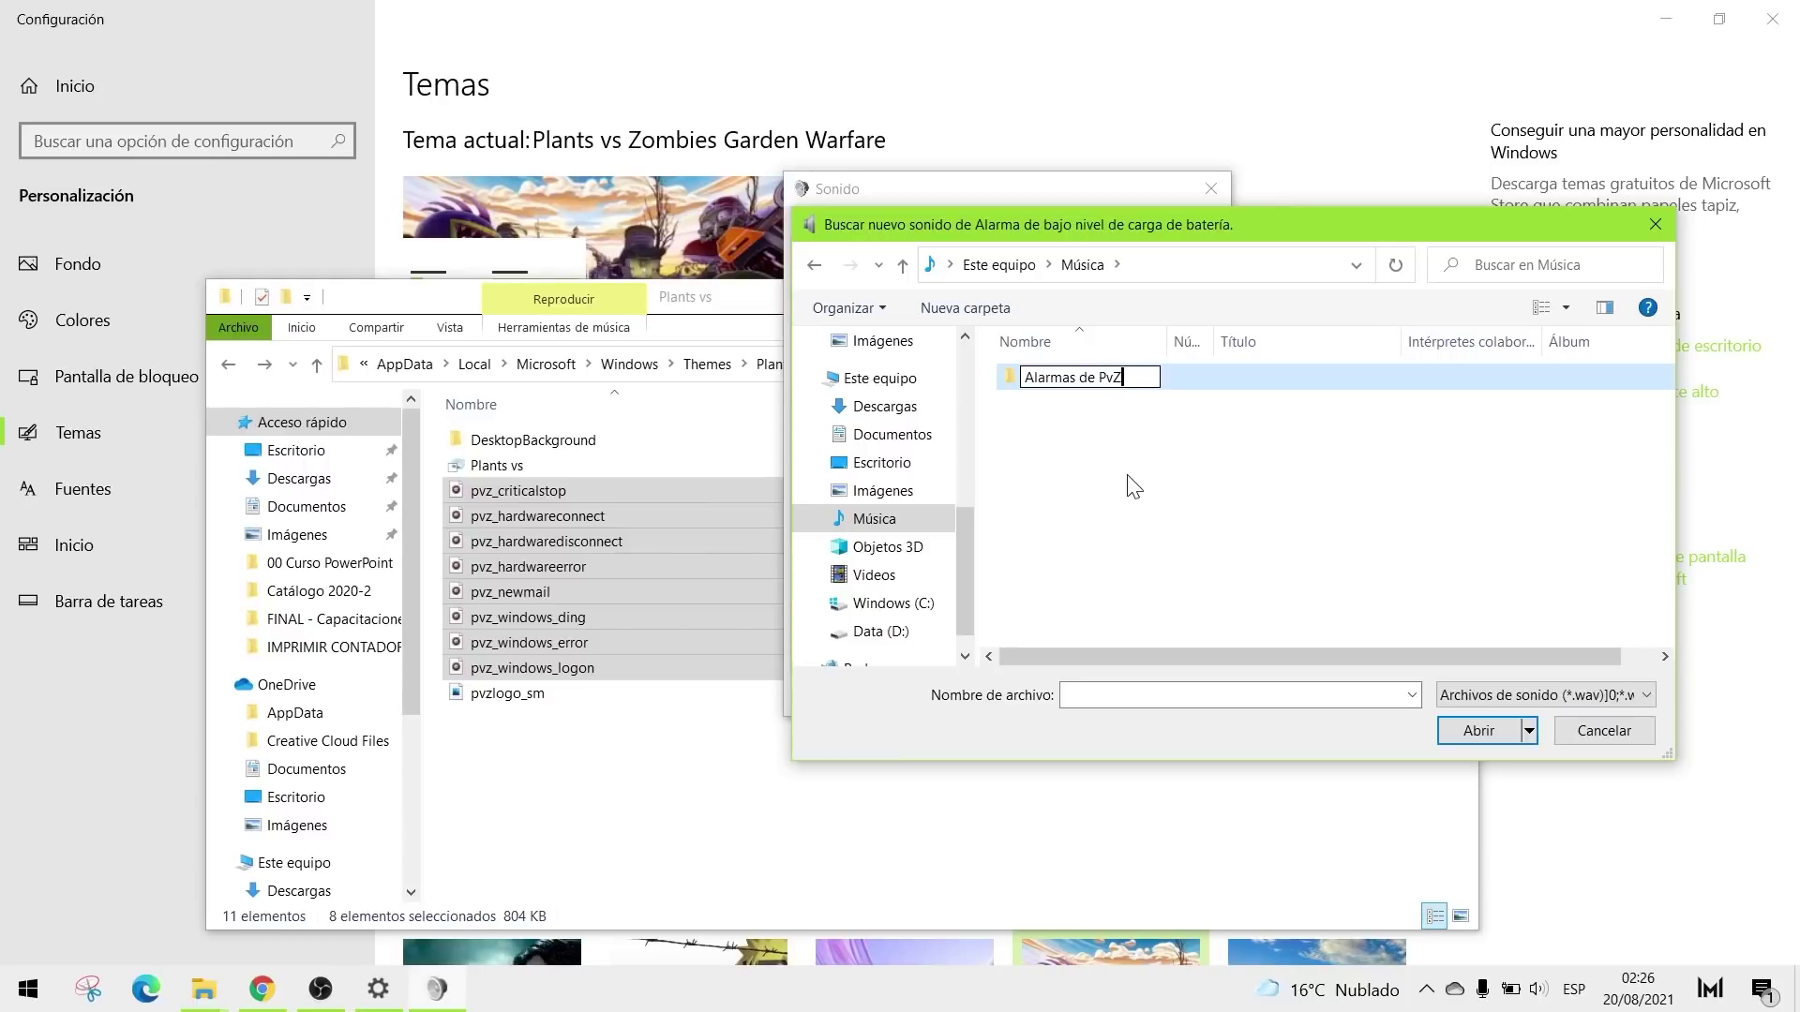
{"action": "left_click", "coordinate": [1197, 473]}
Step: Copy the sound files pvz_criticalstop through pvz_windows_logon into the Alarmas de PvZ folder and close the Plants vs folder window
{"action": "left_click", "coordinate": [581, 491]}
{"action": "left_click", "coordinate": [521, 669], "text": "shift"}
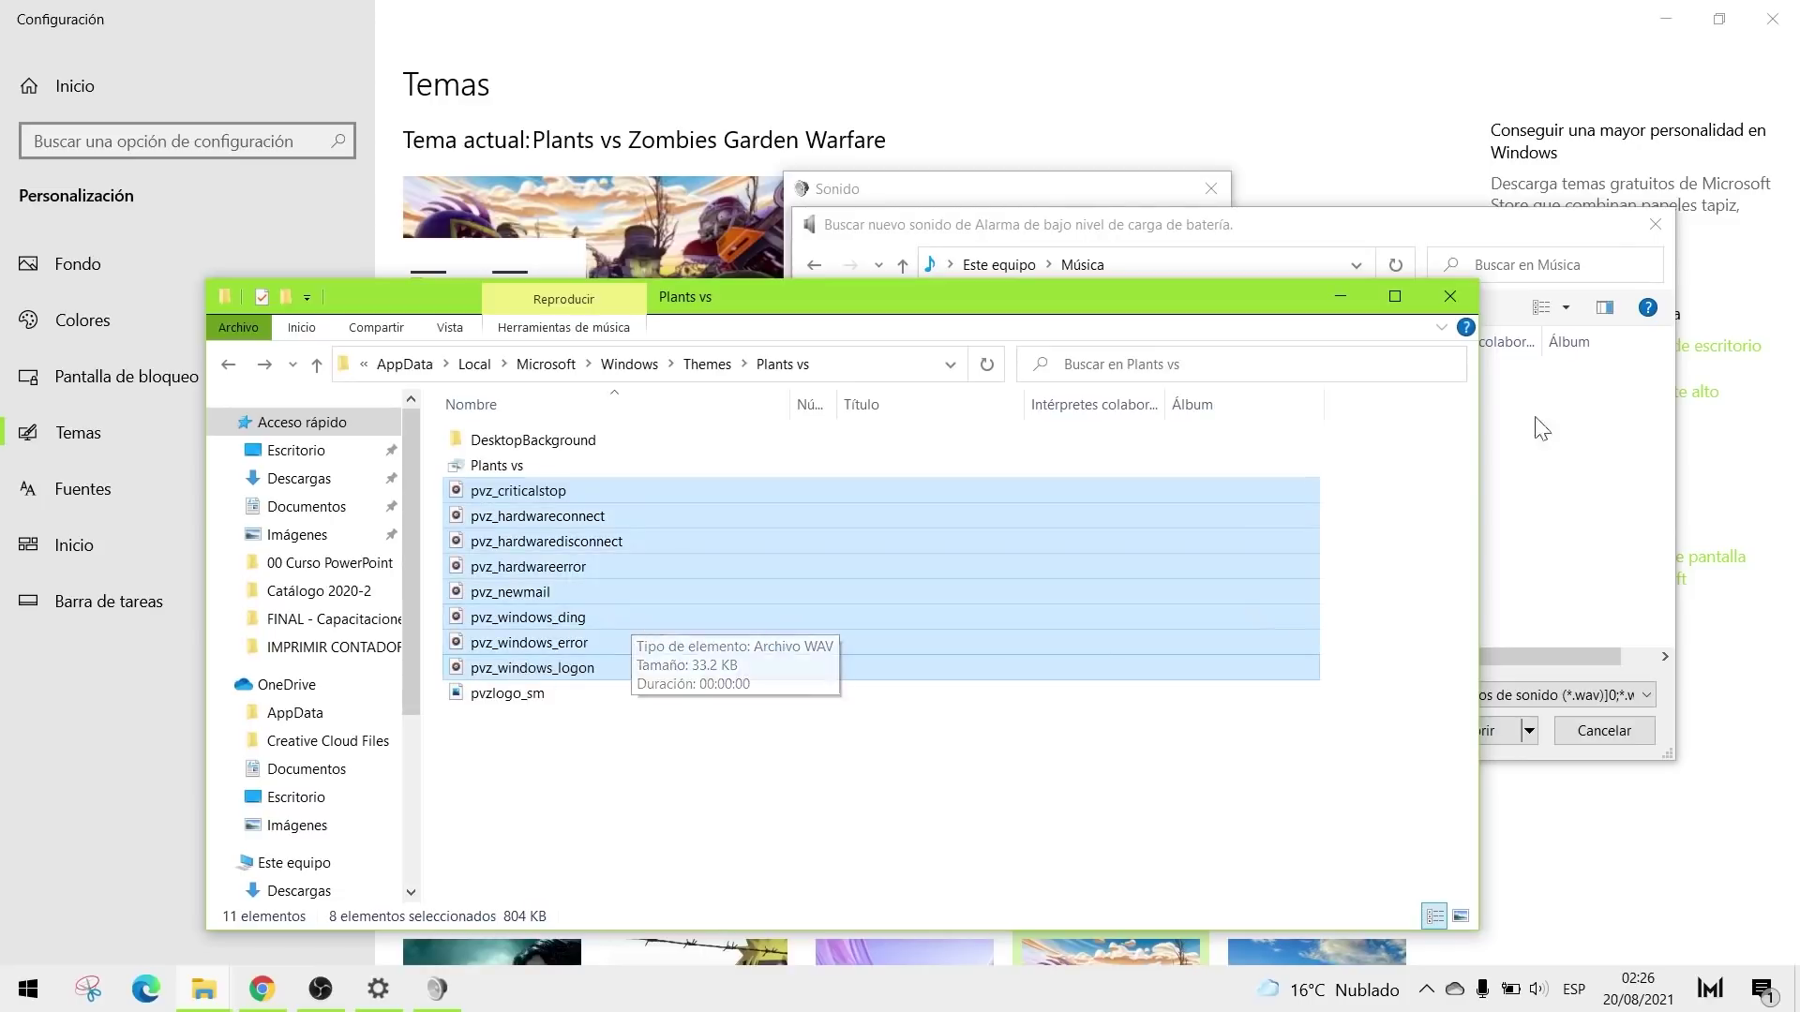
{"action": "left_click", "coordinate": [1577, 450]}
{"action": "double_click", "coordinate": [1069, 377]}
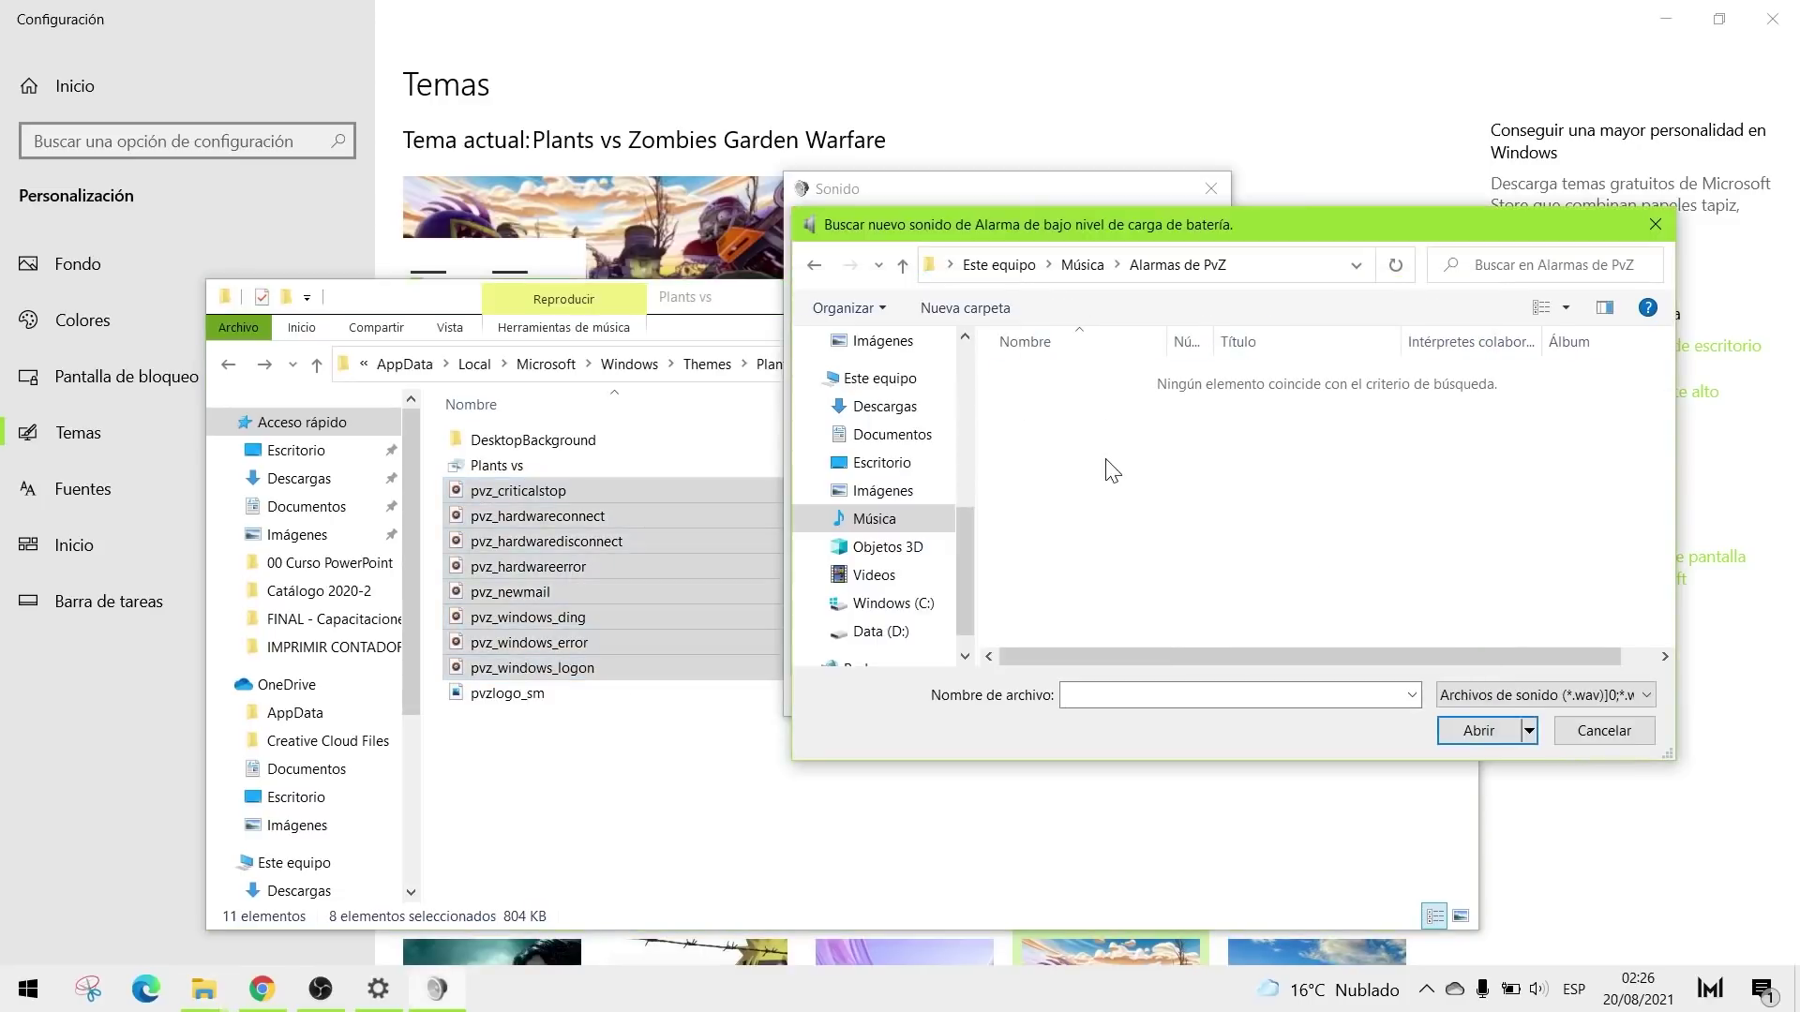
{"action": "key", "text": "ctrl+v"}
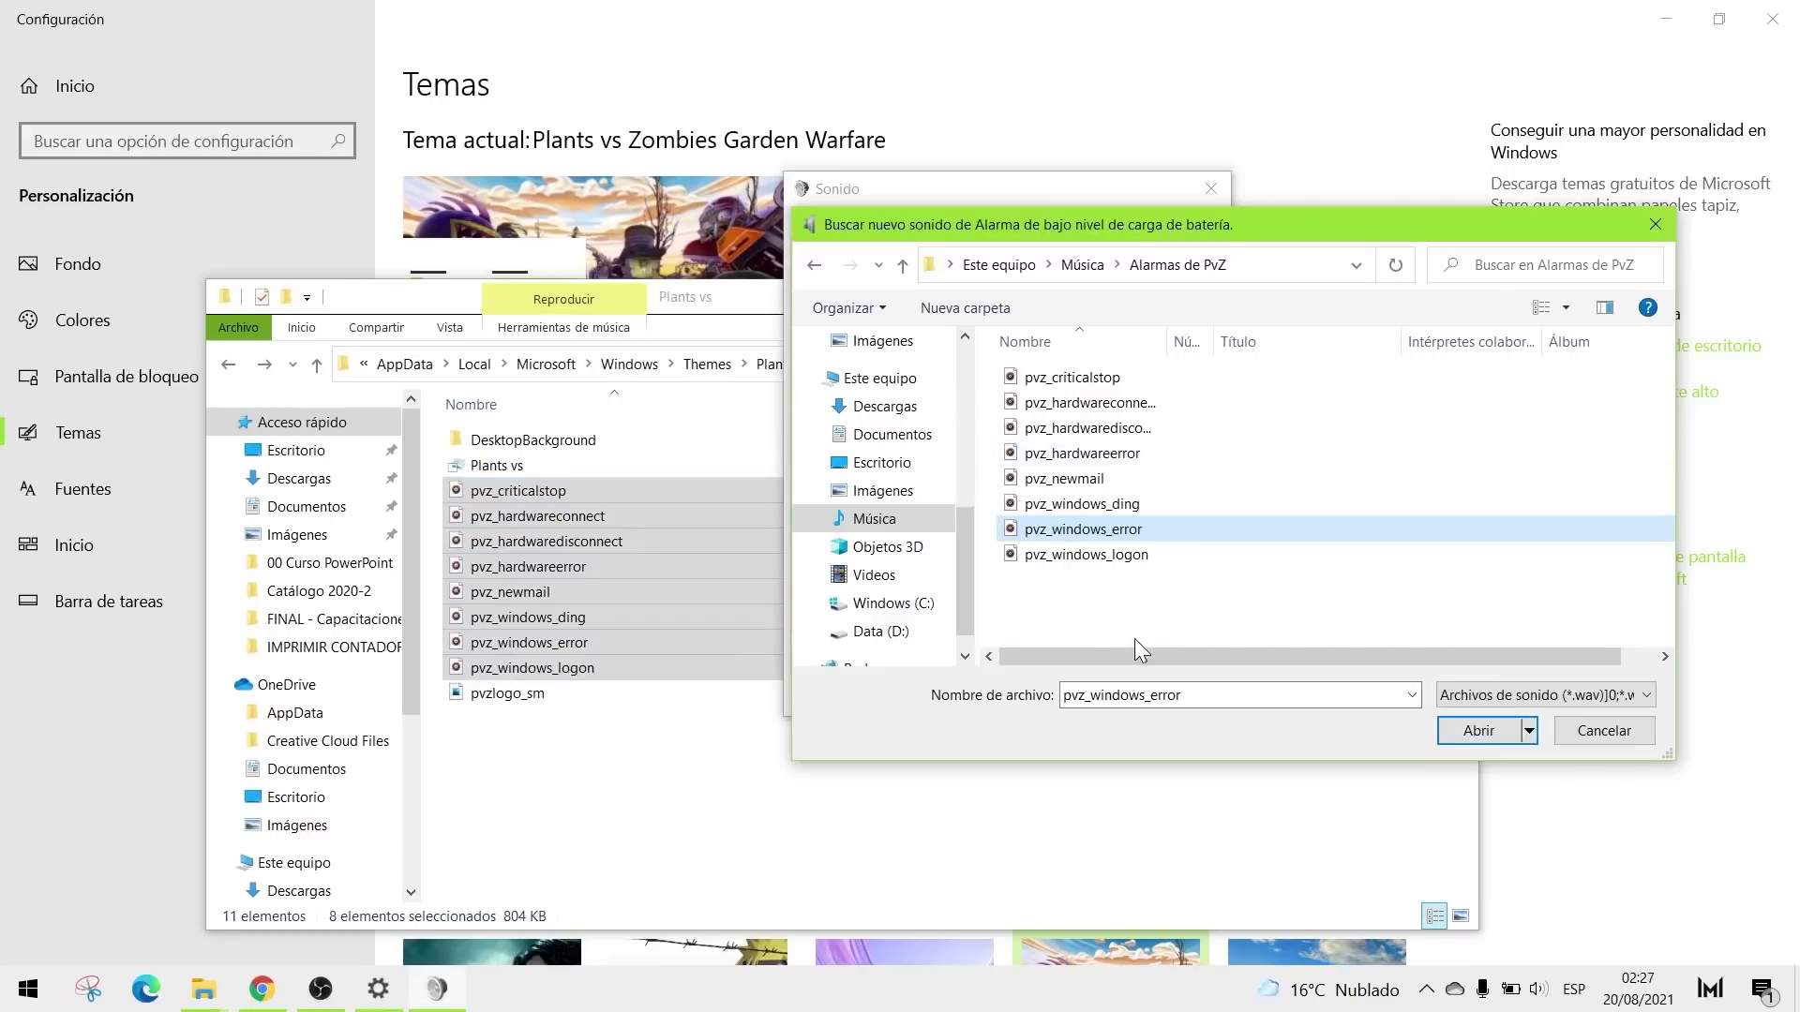
{"action": "left_click", "coordinate": [748, 305]}
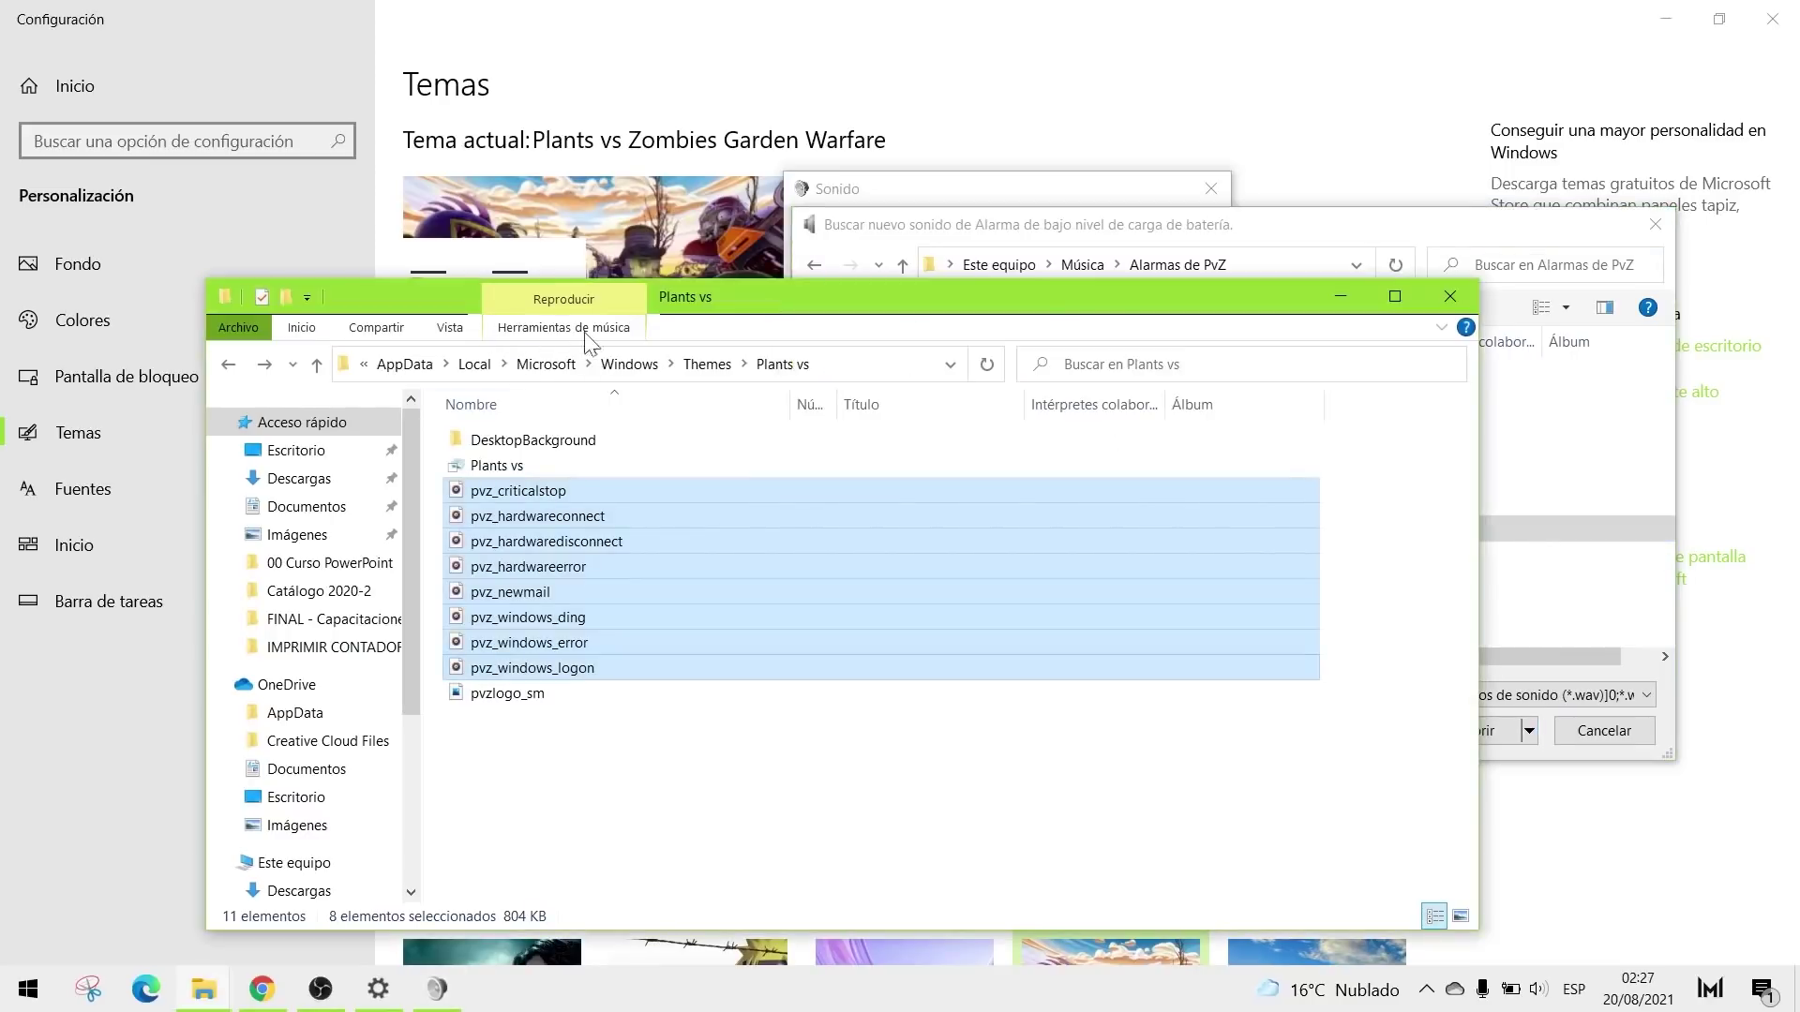
{"action": "left_click", "coordinate": [1451, 298]}
Step: Assign pvz_criticalstop from the Alarmas de PvZ folder to Alarma de bajo nivel de carga de batería and play it
{"action": "left_click_drag", "start_coordinate": [1193, 220], "coordinate": [927, 318]}
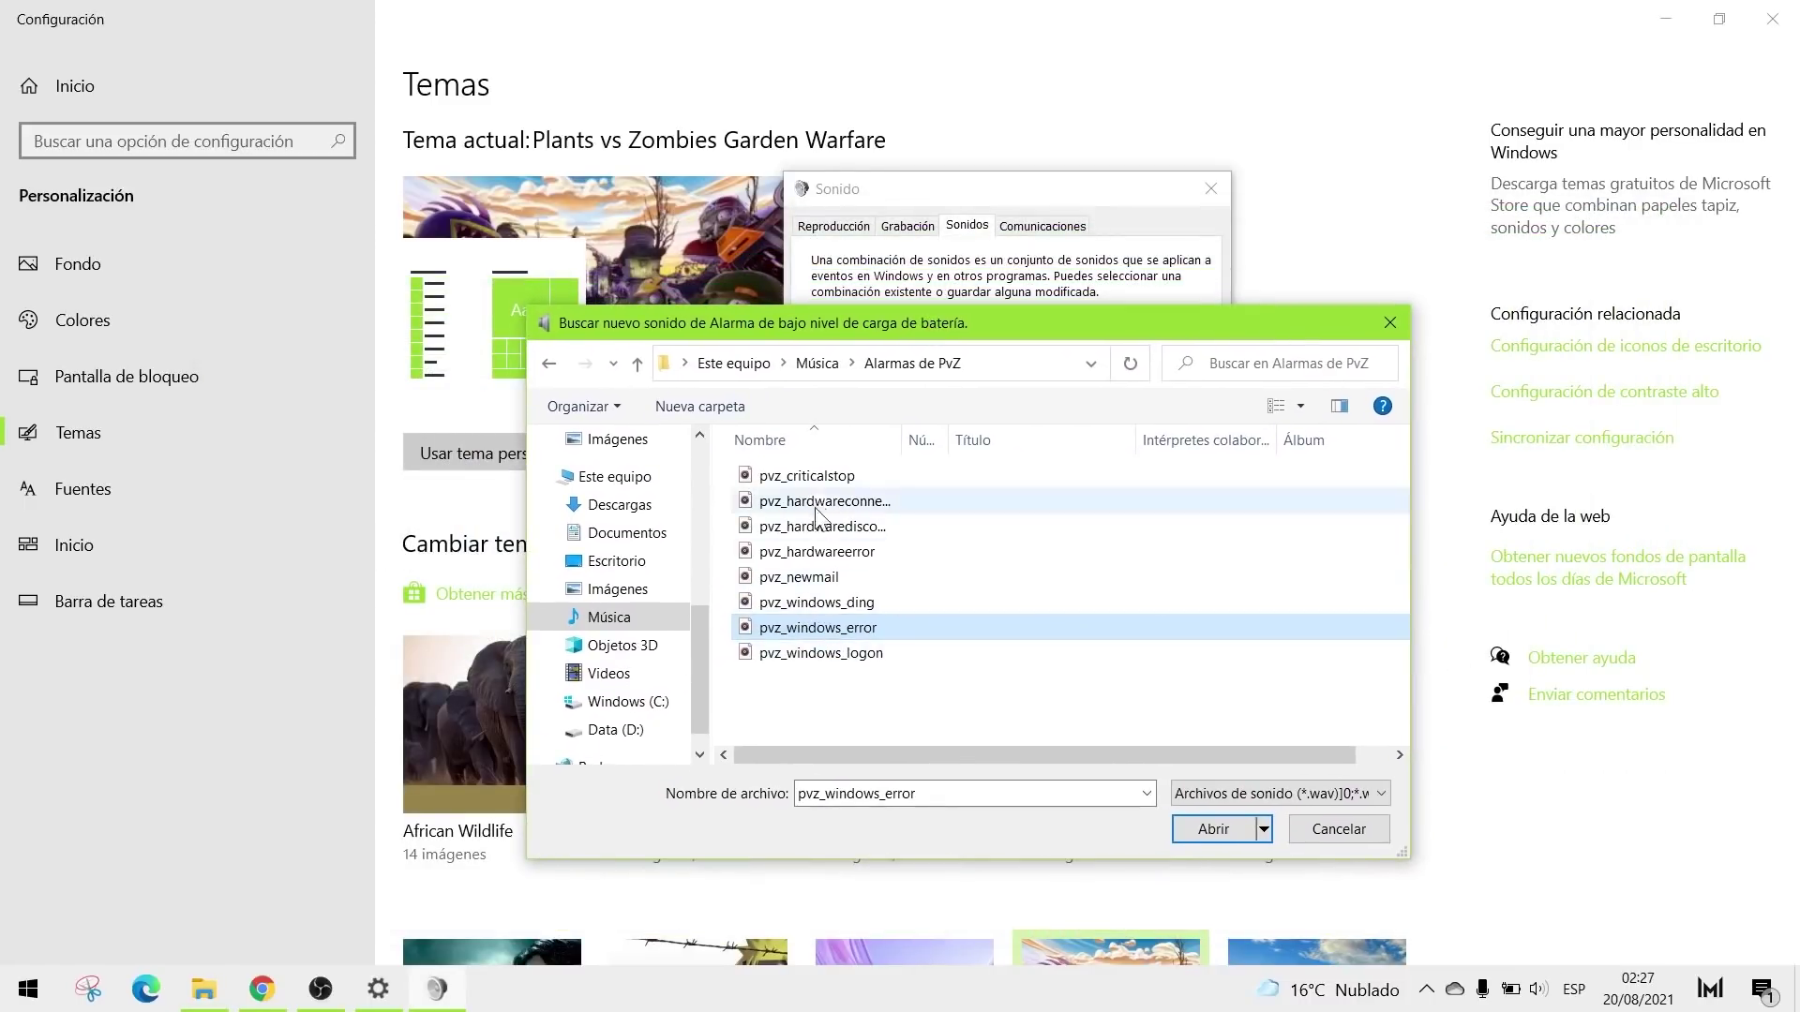
{"action": "left_click", "coordinate": [835, 478]}
{"action": "left_click", "coordinate": [1209, 830]}
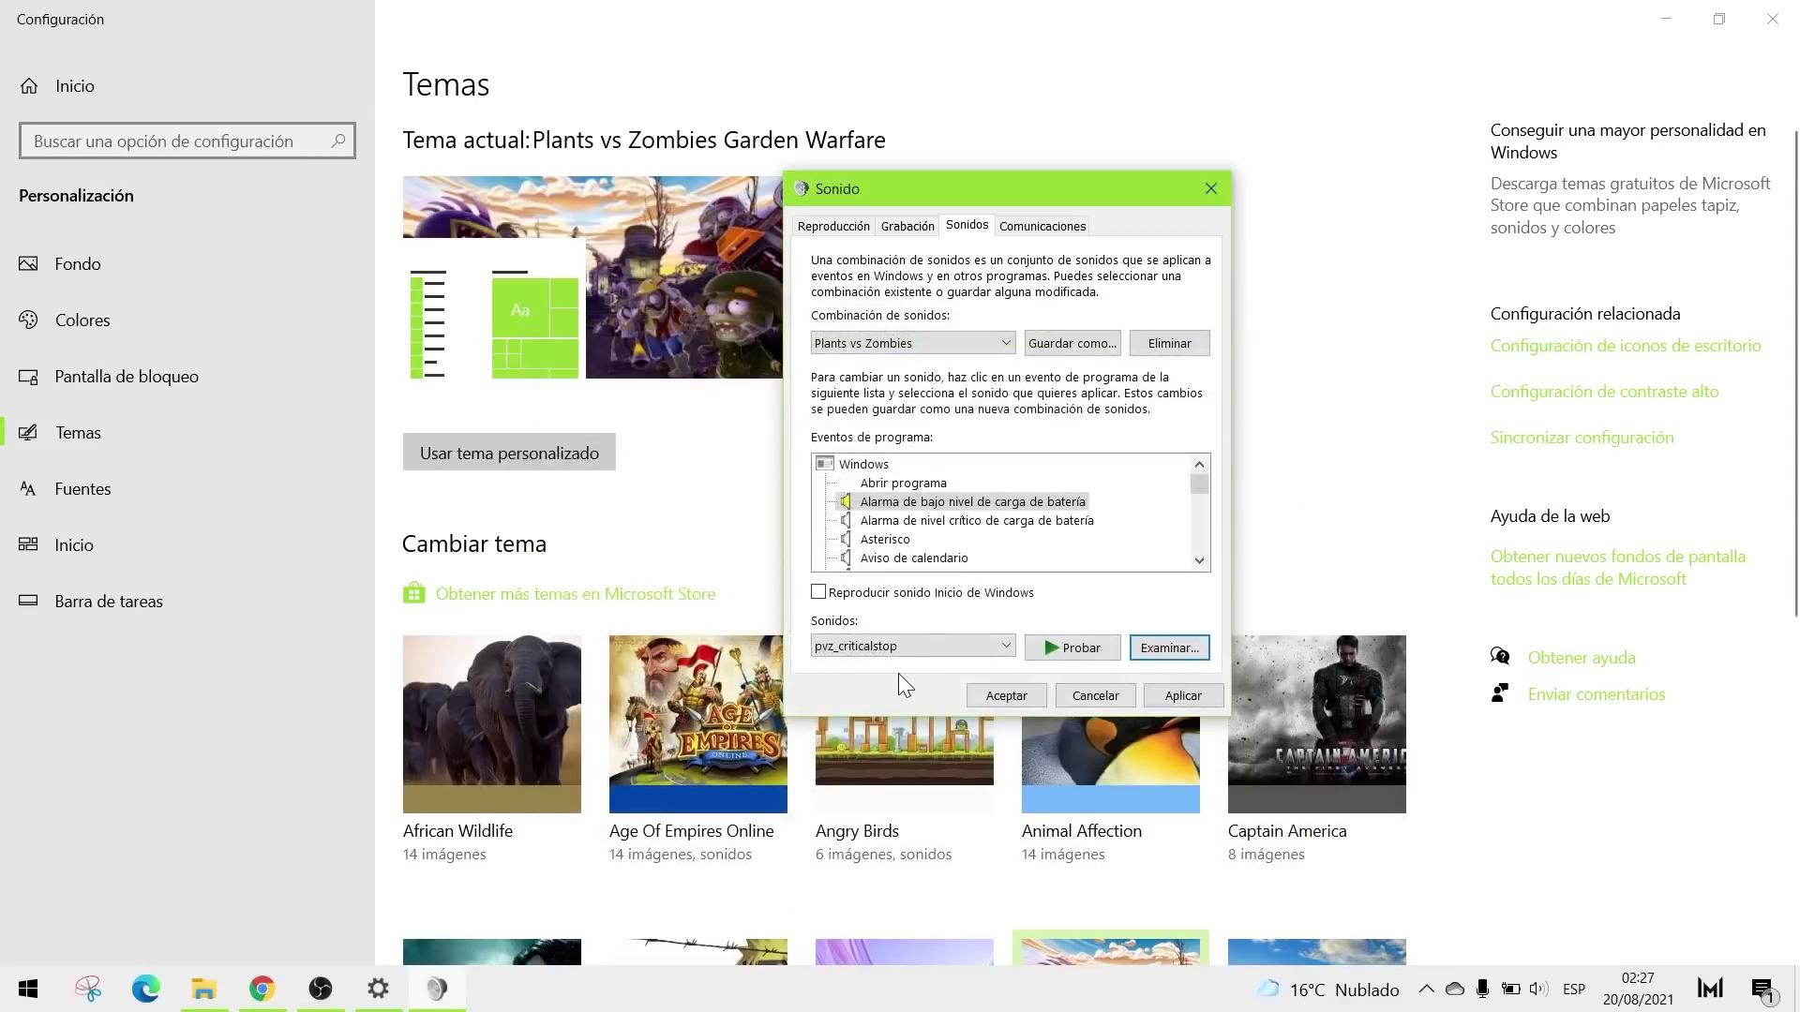
{"action": "left_click", "coordinate": [1089, 652]}
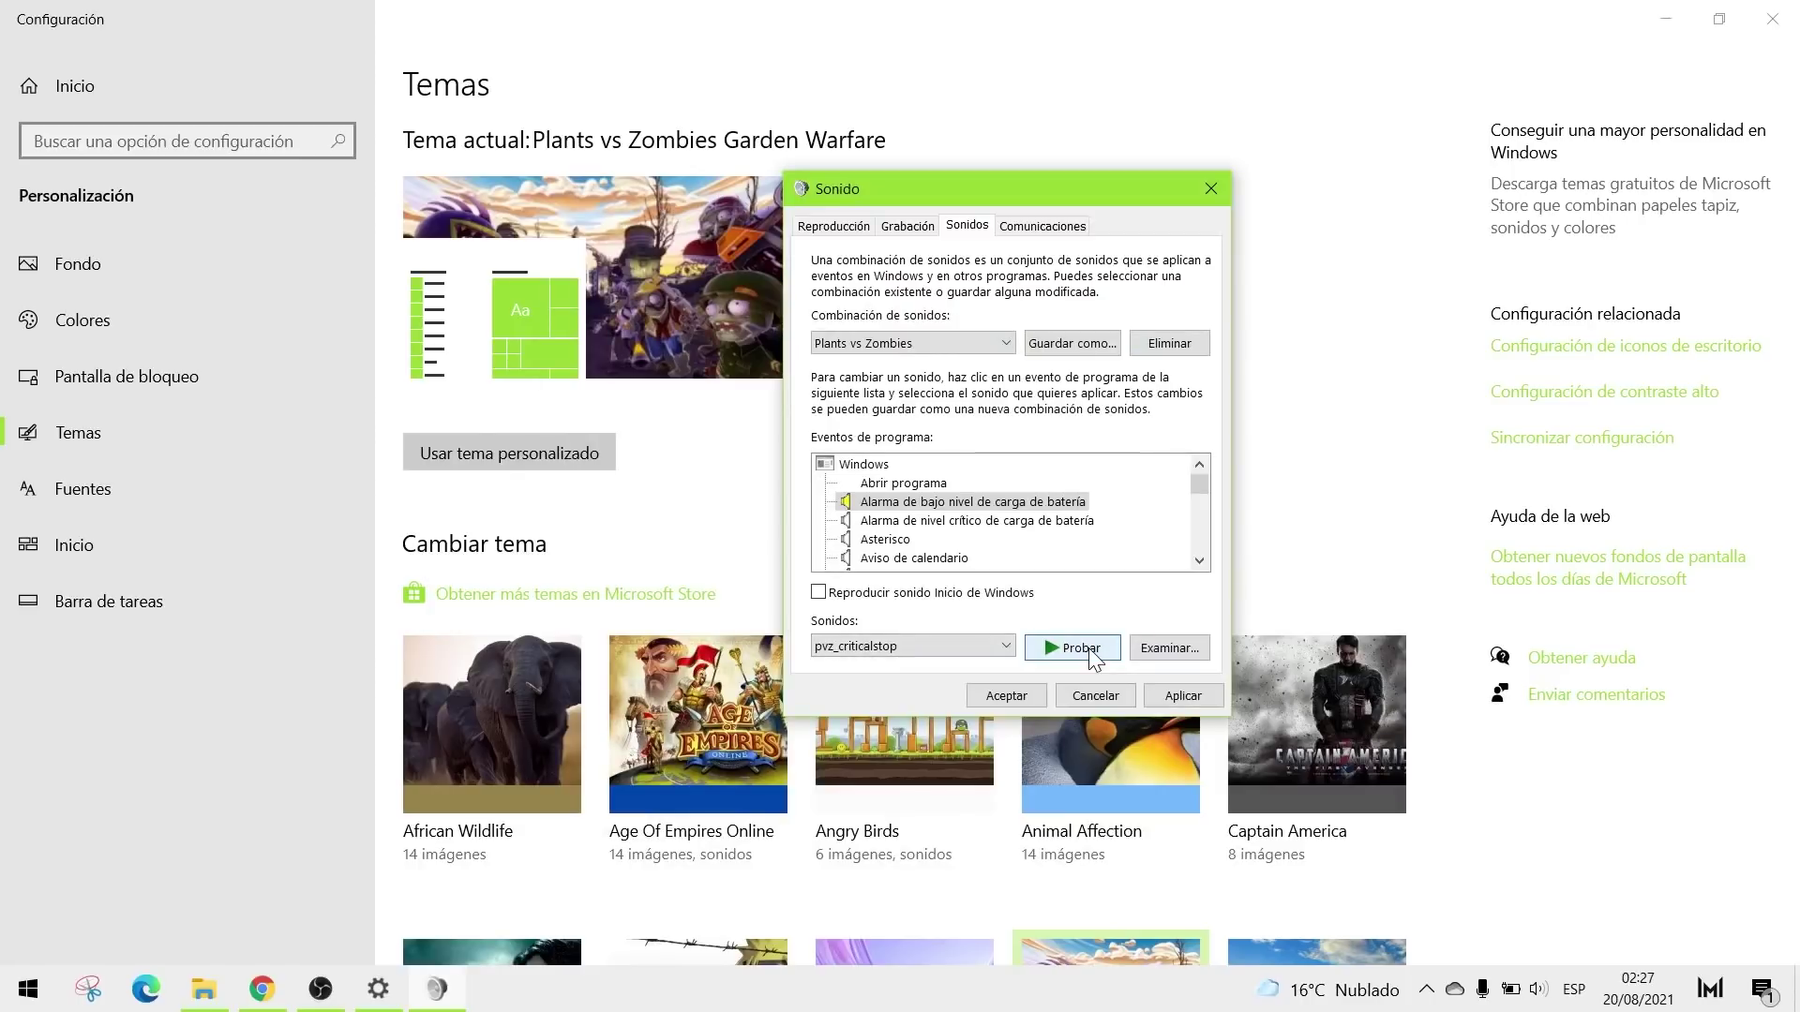
Step: Assign pvz_hardwareconnect from the Alarmas de PvZ folder to the Alarma de bajo nivel de carga de batería event
{"action": "left_click", "coordinate": [1170, 647]}
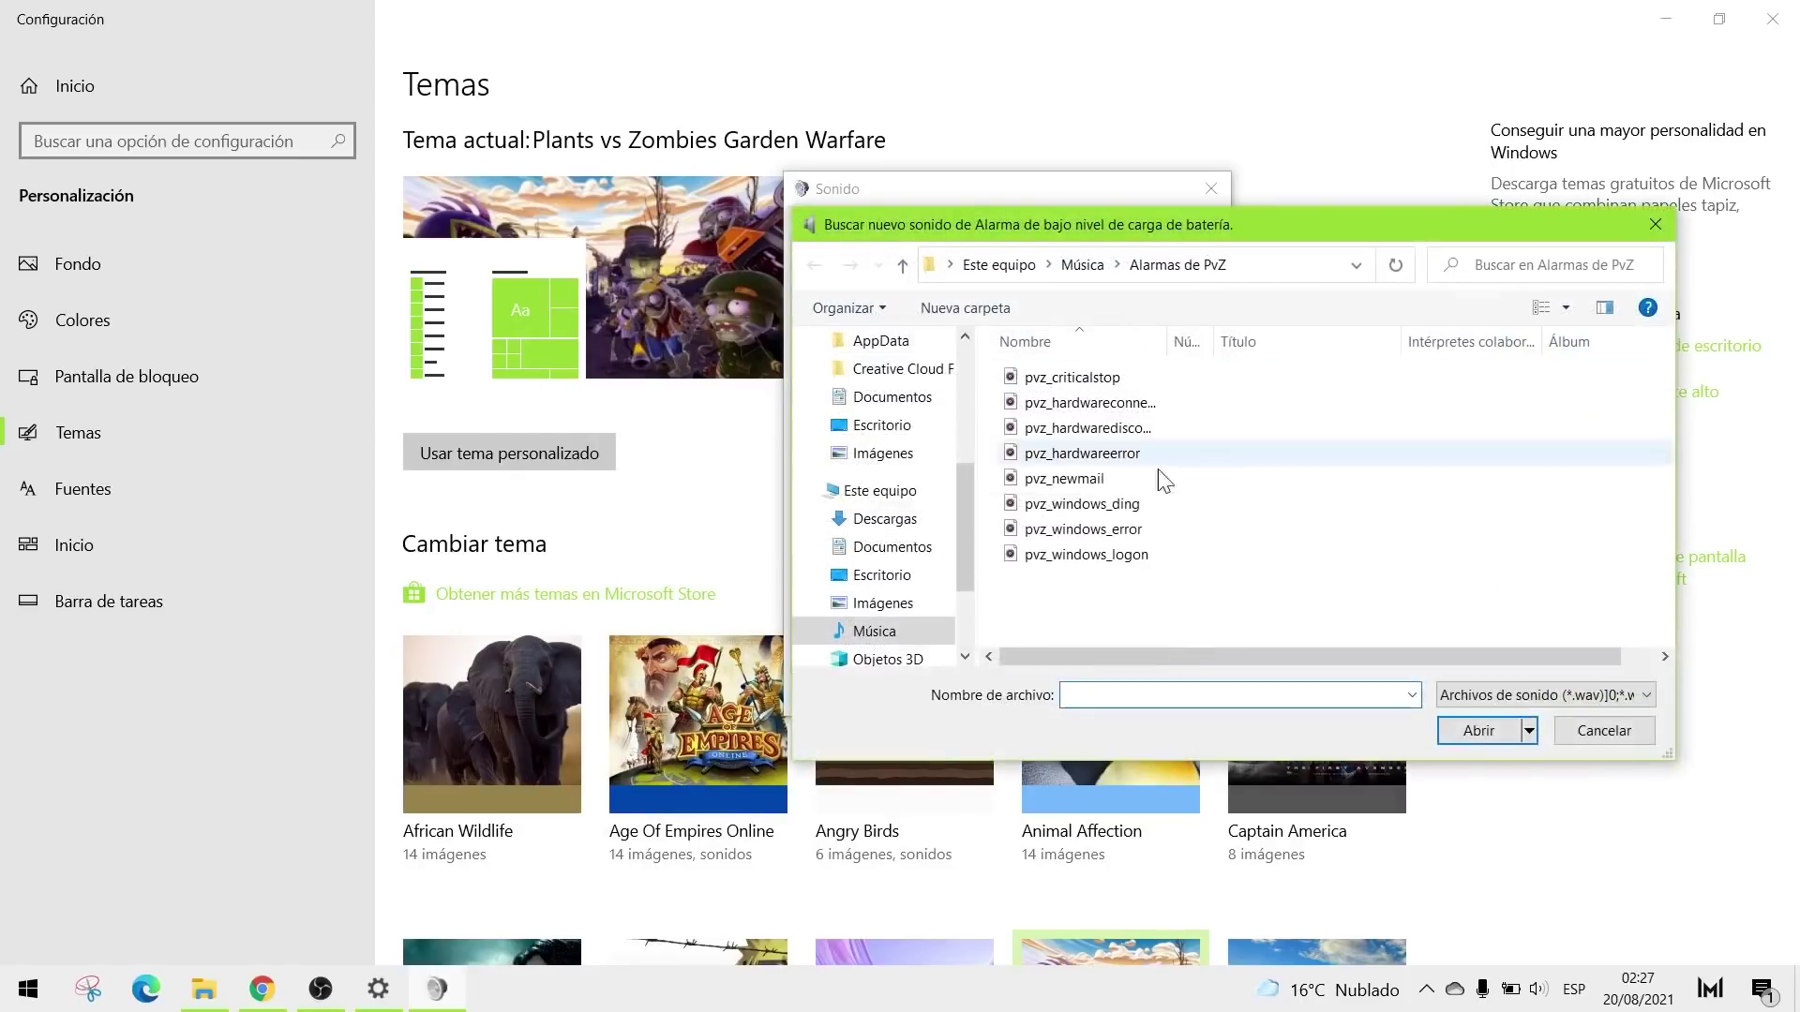
{"action": "left_click", "coordinate": [1088, 402]}
{"action": "left_click", "coordinate": [1478, 730]}
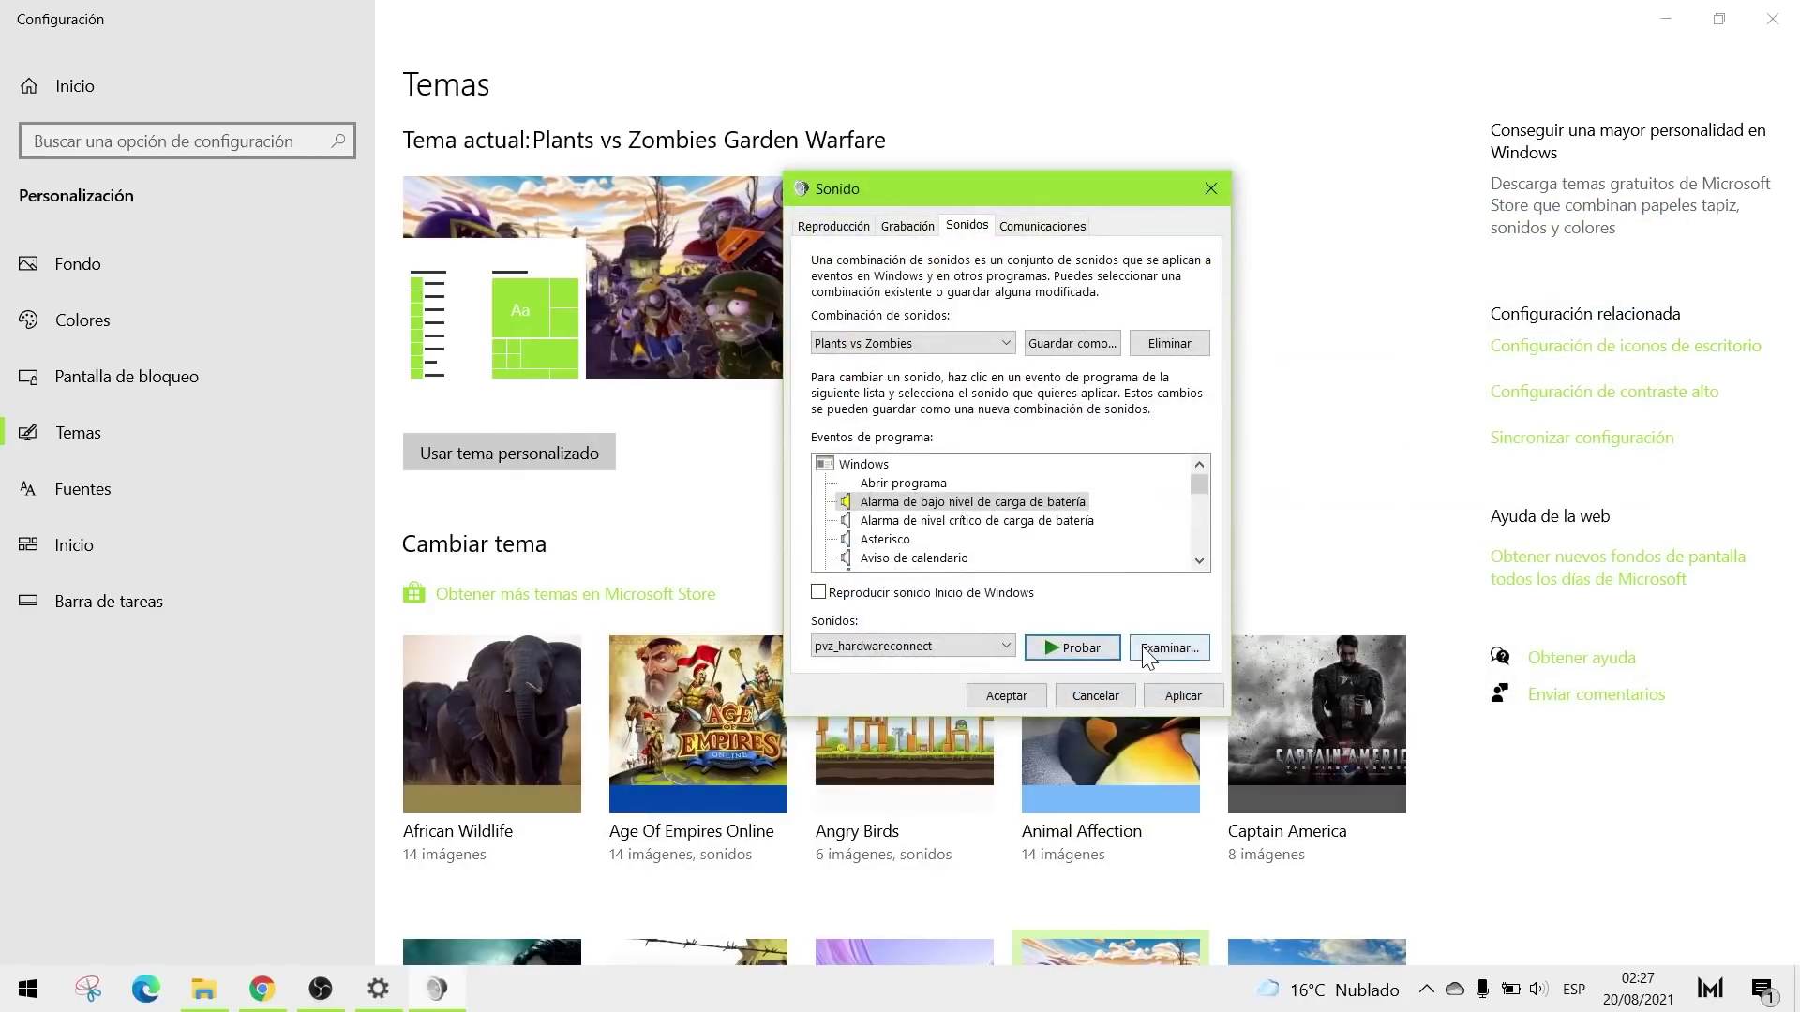
Step: Preview pvz_hardwaredisconnect and pvz_newmail as the sound for Alarma de bajo nivel de carga de batería
{"action": "left_click", "coordinate": [956, 647]}
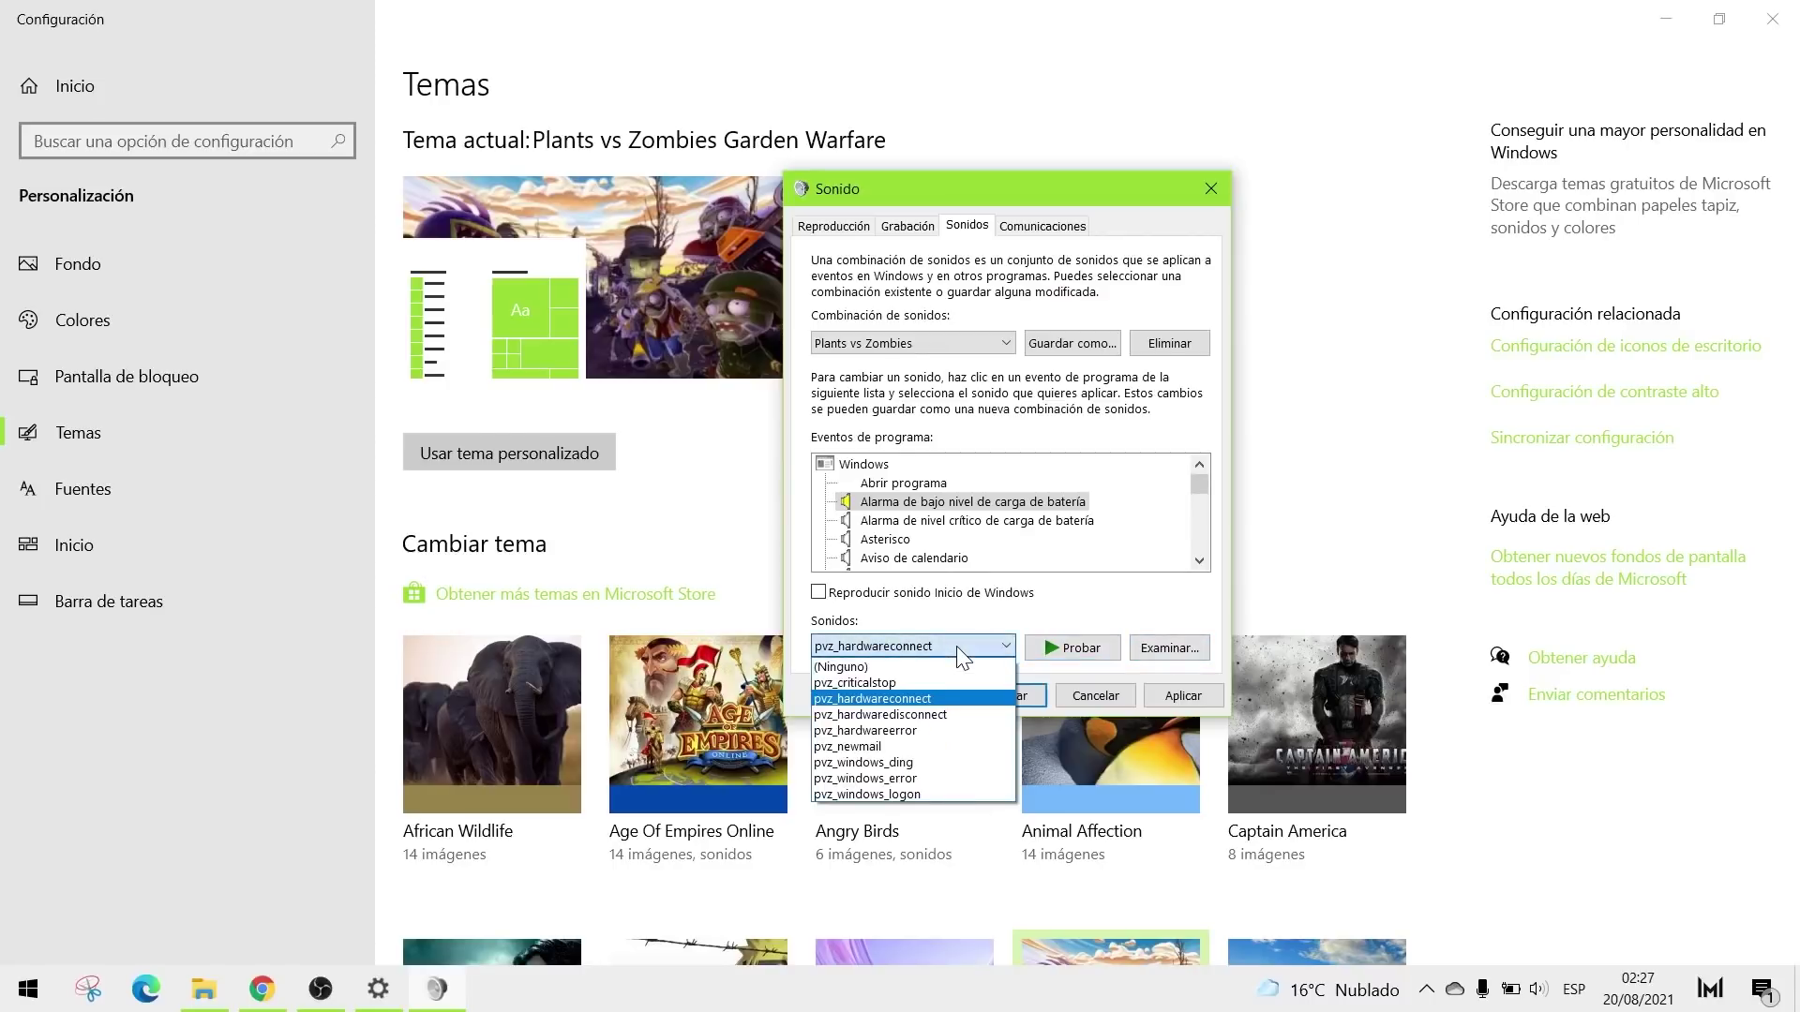
{"action": "left_click", "coordinate": [914, 714]}
{"action": "left_click", "coordinate": [1105, 648]}
{"action": "left_click", "coordinate": [958, 645]}
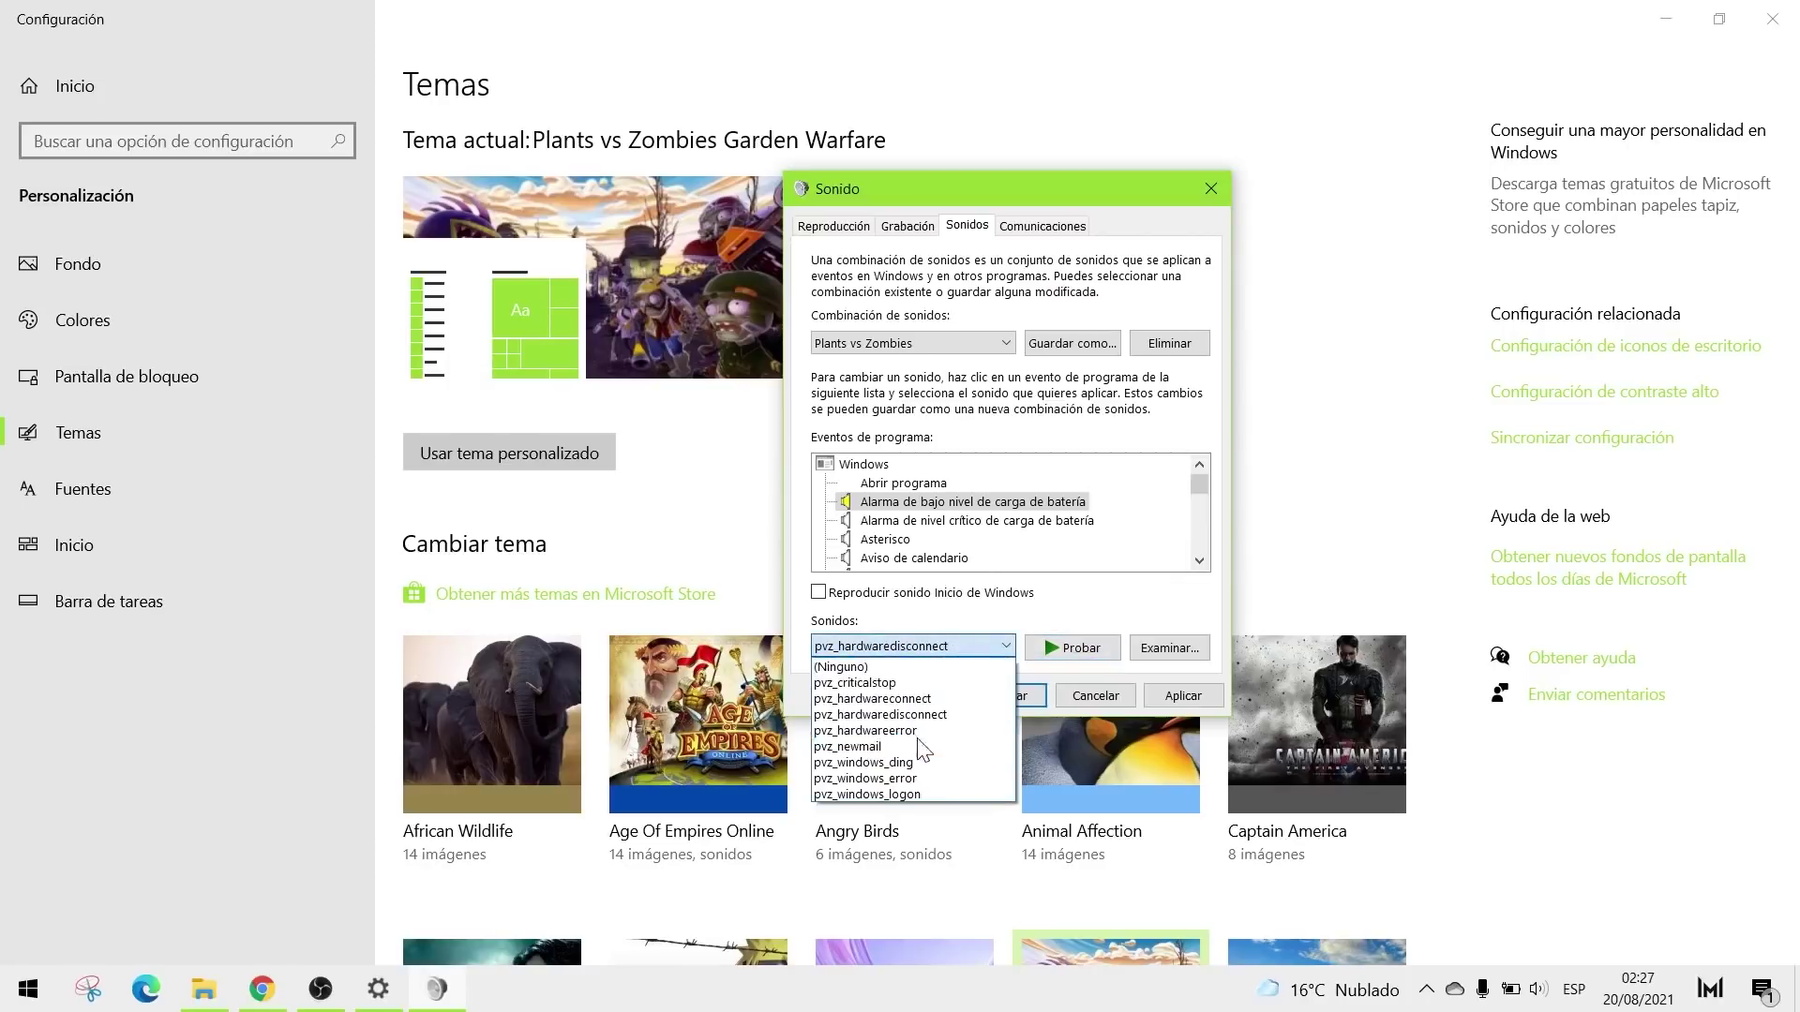
{"action": "left_click", "coordinate": [923, 748]}
{"action": "left_click", "coordinate": [1068, 649]}
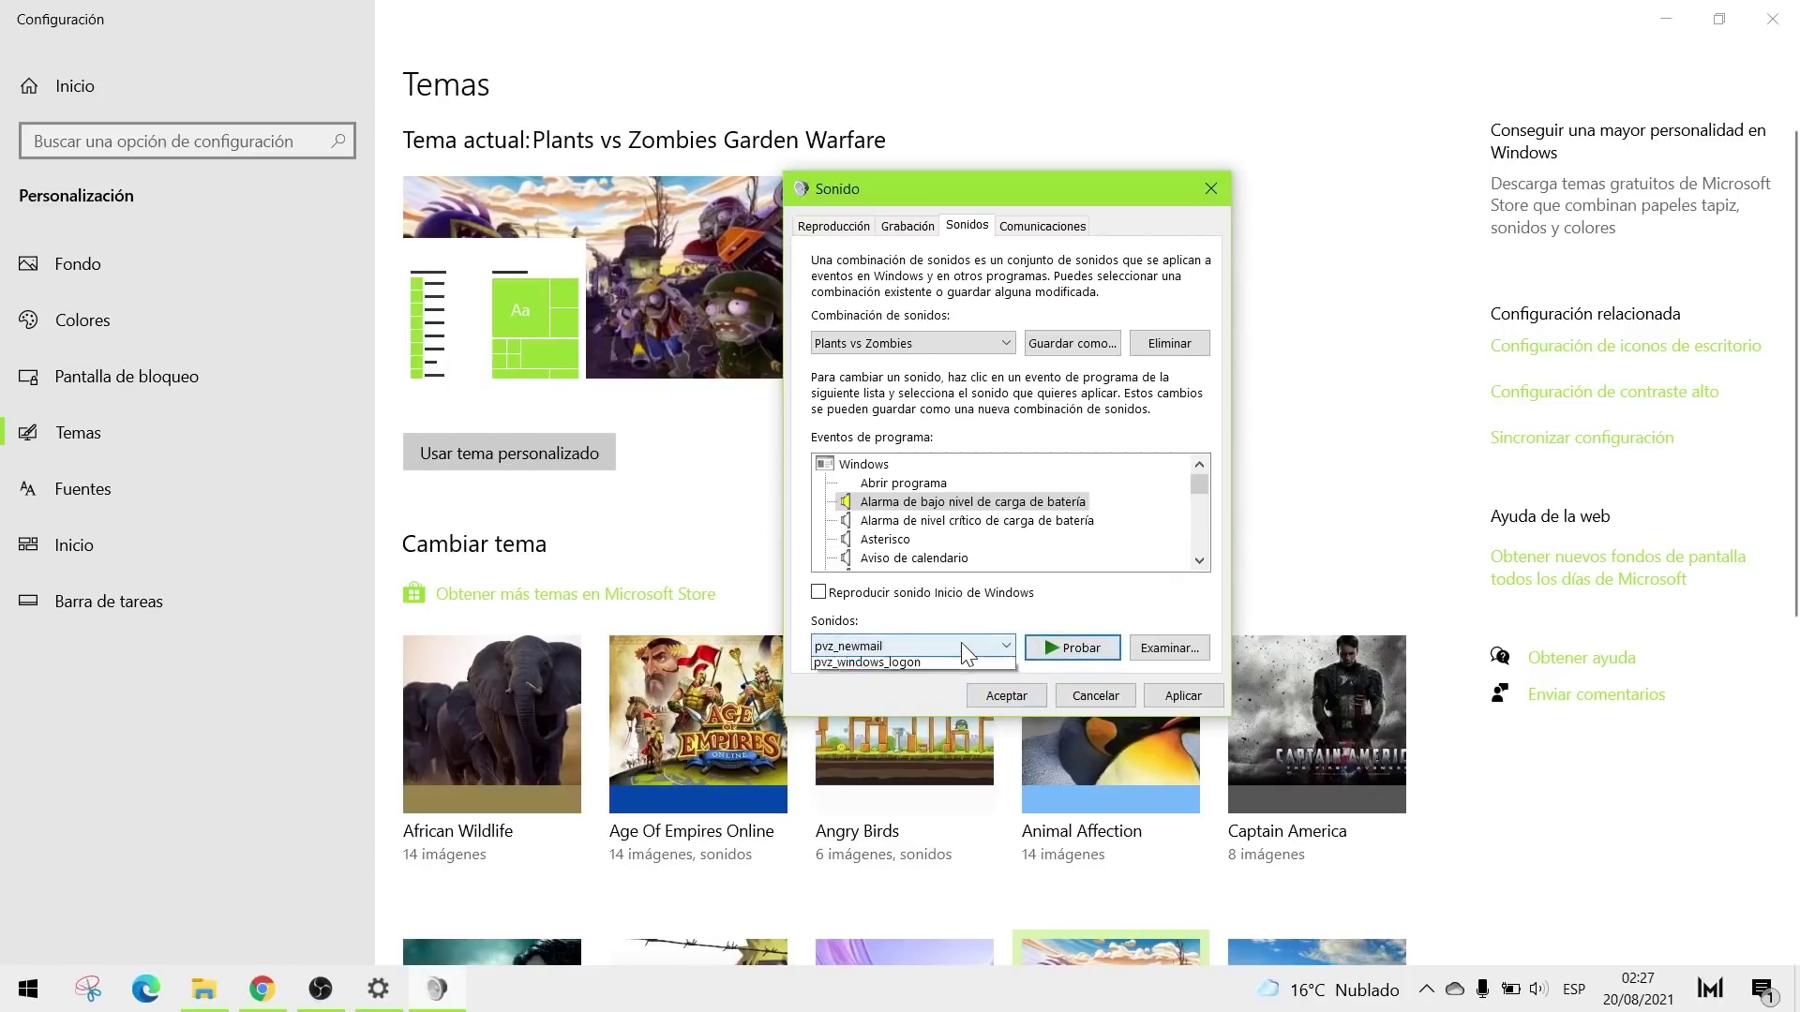
Step: Try pvz_windows_error and pvz_windows_logon for the low battery alarm and close the Sonido dialog without saving
{"action": "left_click", "coordinate": [966, 654]}
{"action": "left_click", "coordinate": [874, 774]}
{"action": "left_click", "coordinate": [1064, 649]}
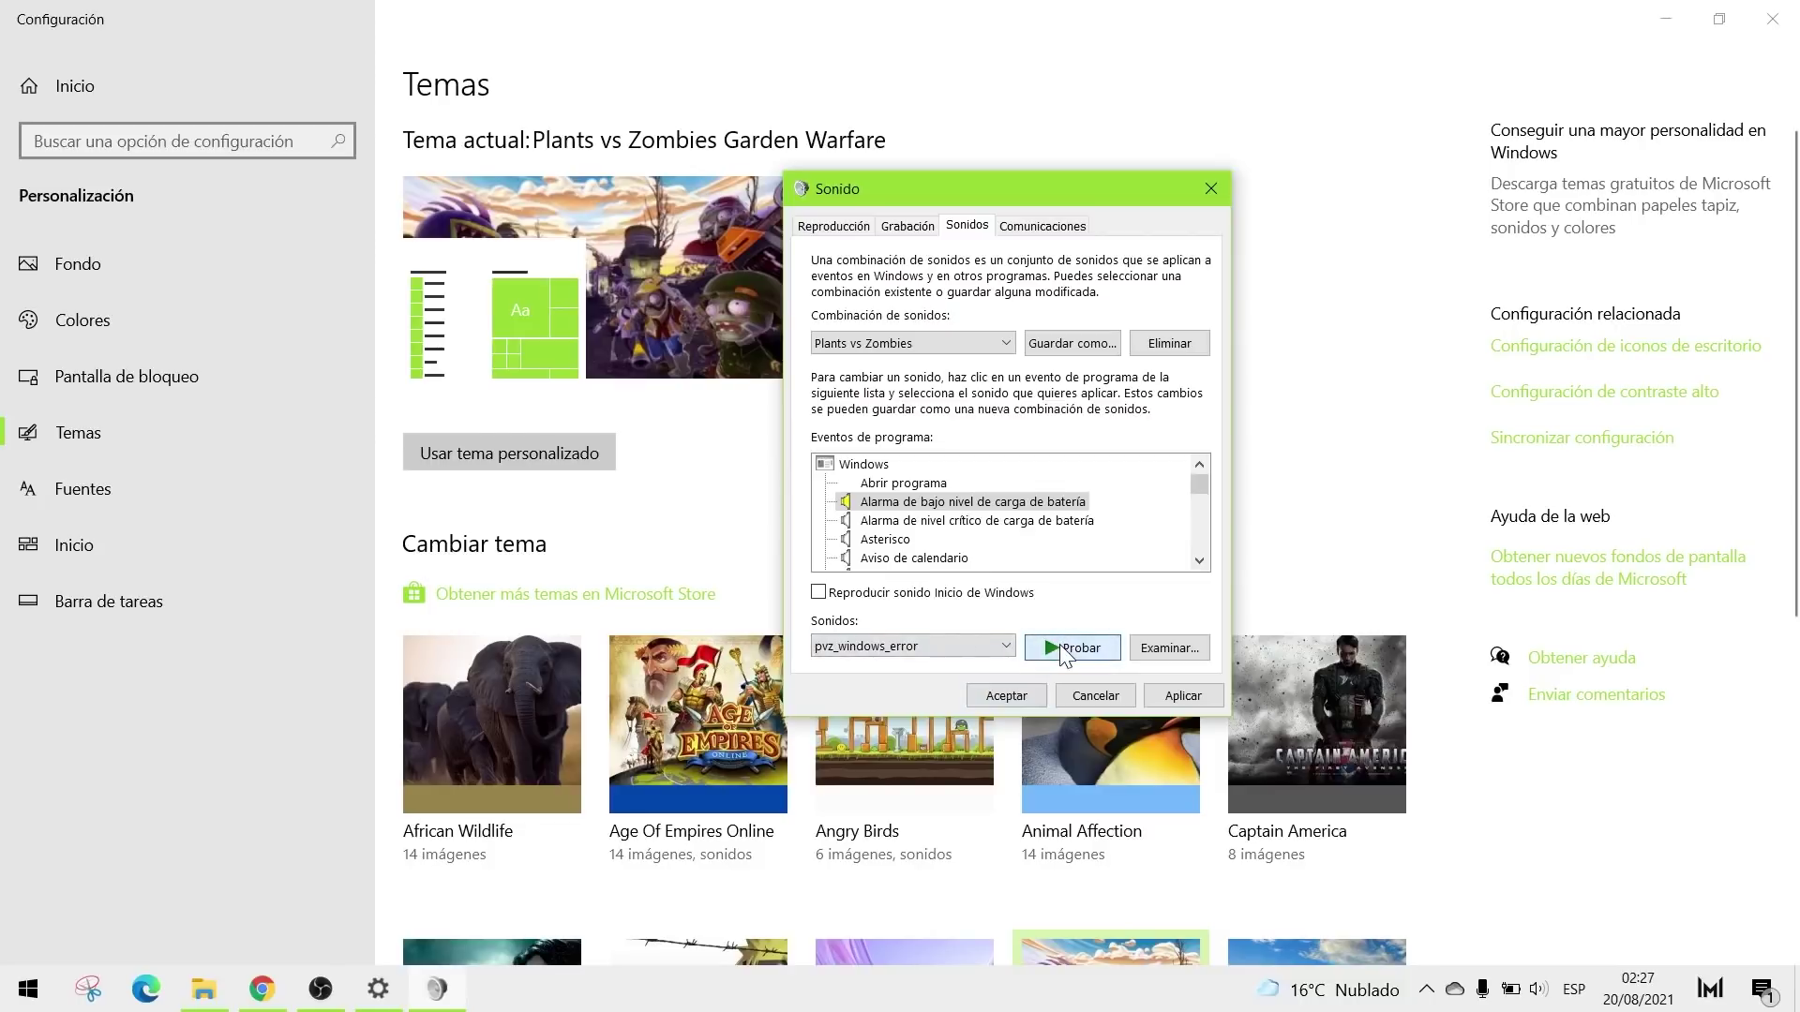
{"action": "left_click", "coordinate": [988, 641]}
{"action": "left_click", "coordinate": [911, 797]}
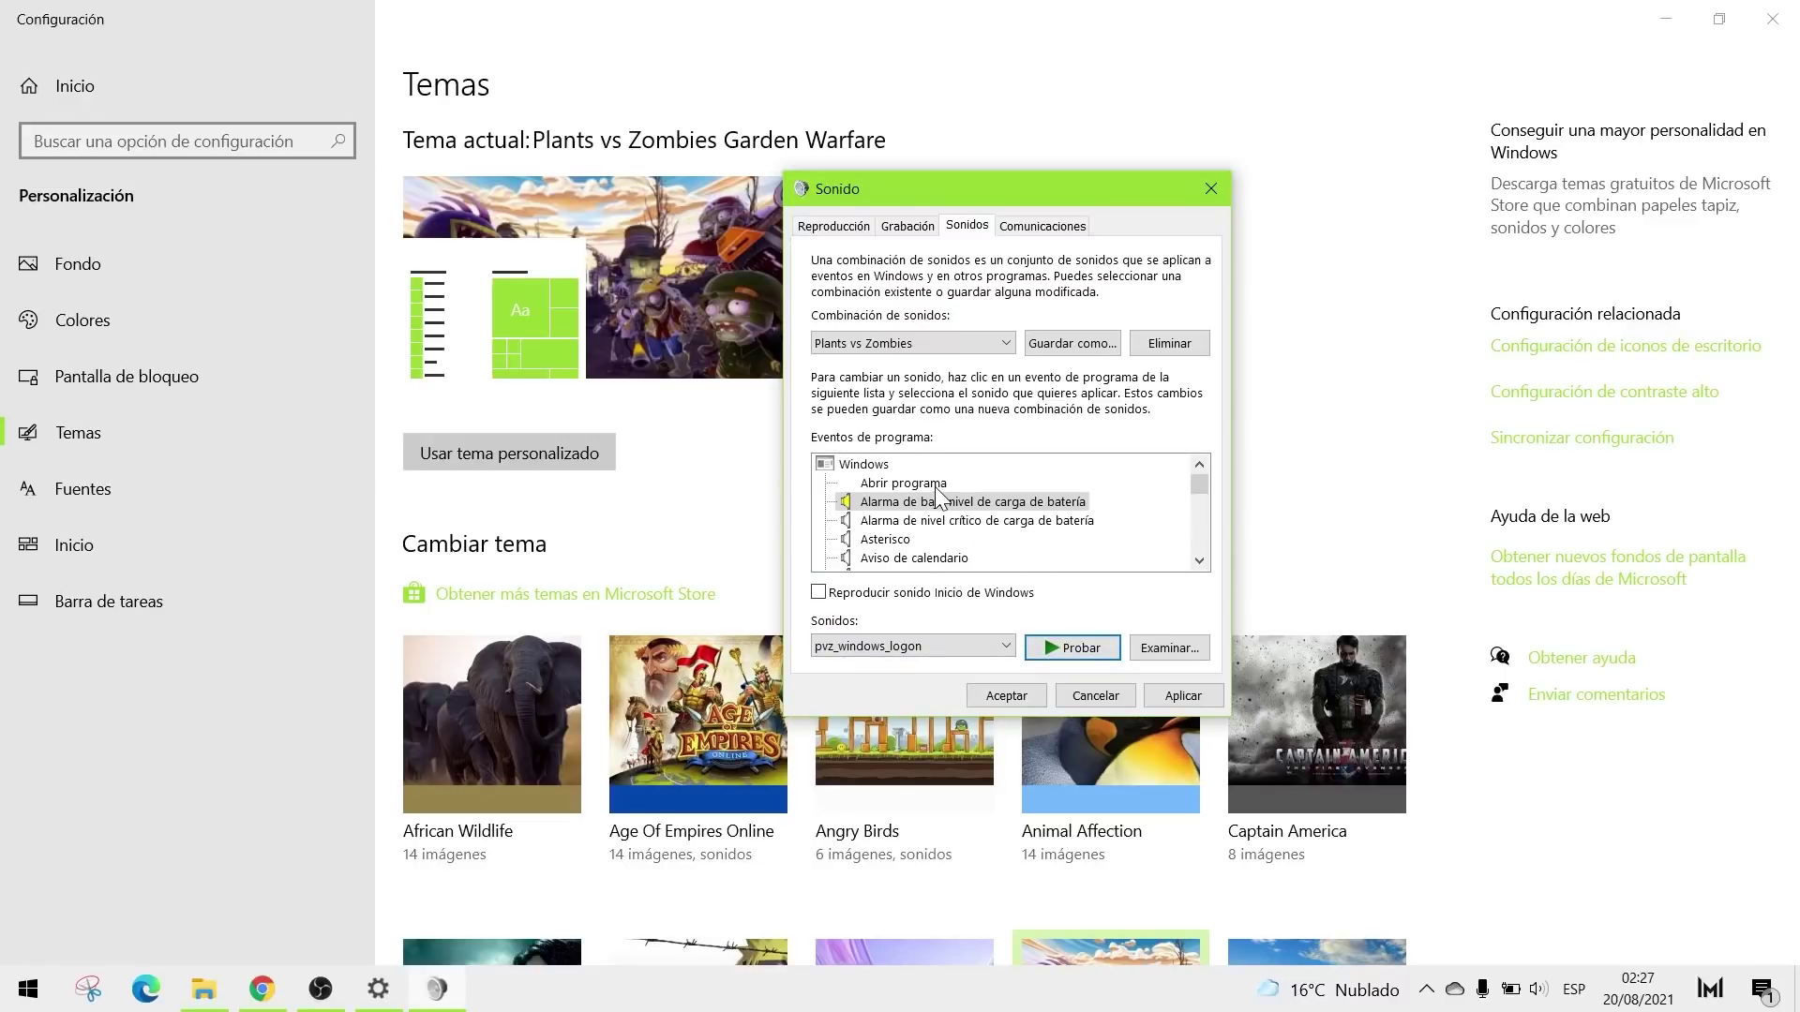
{"action": "key", "text": "Escape"}
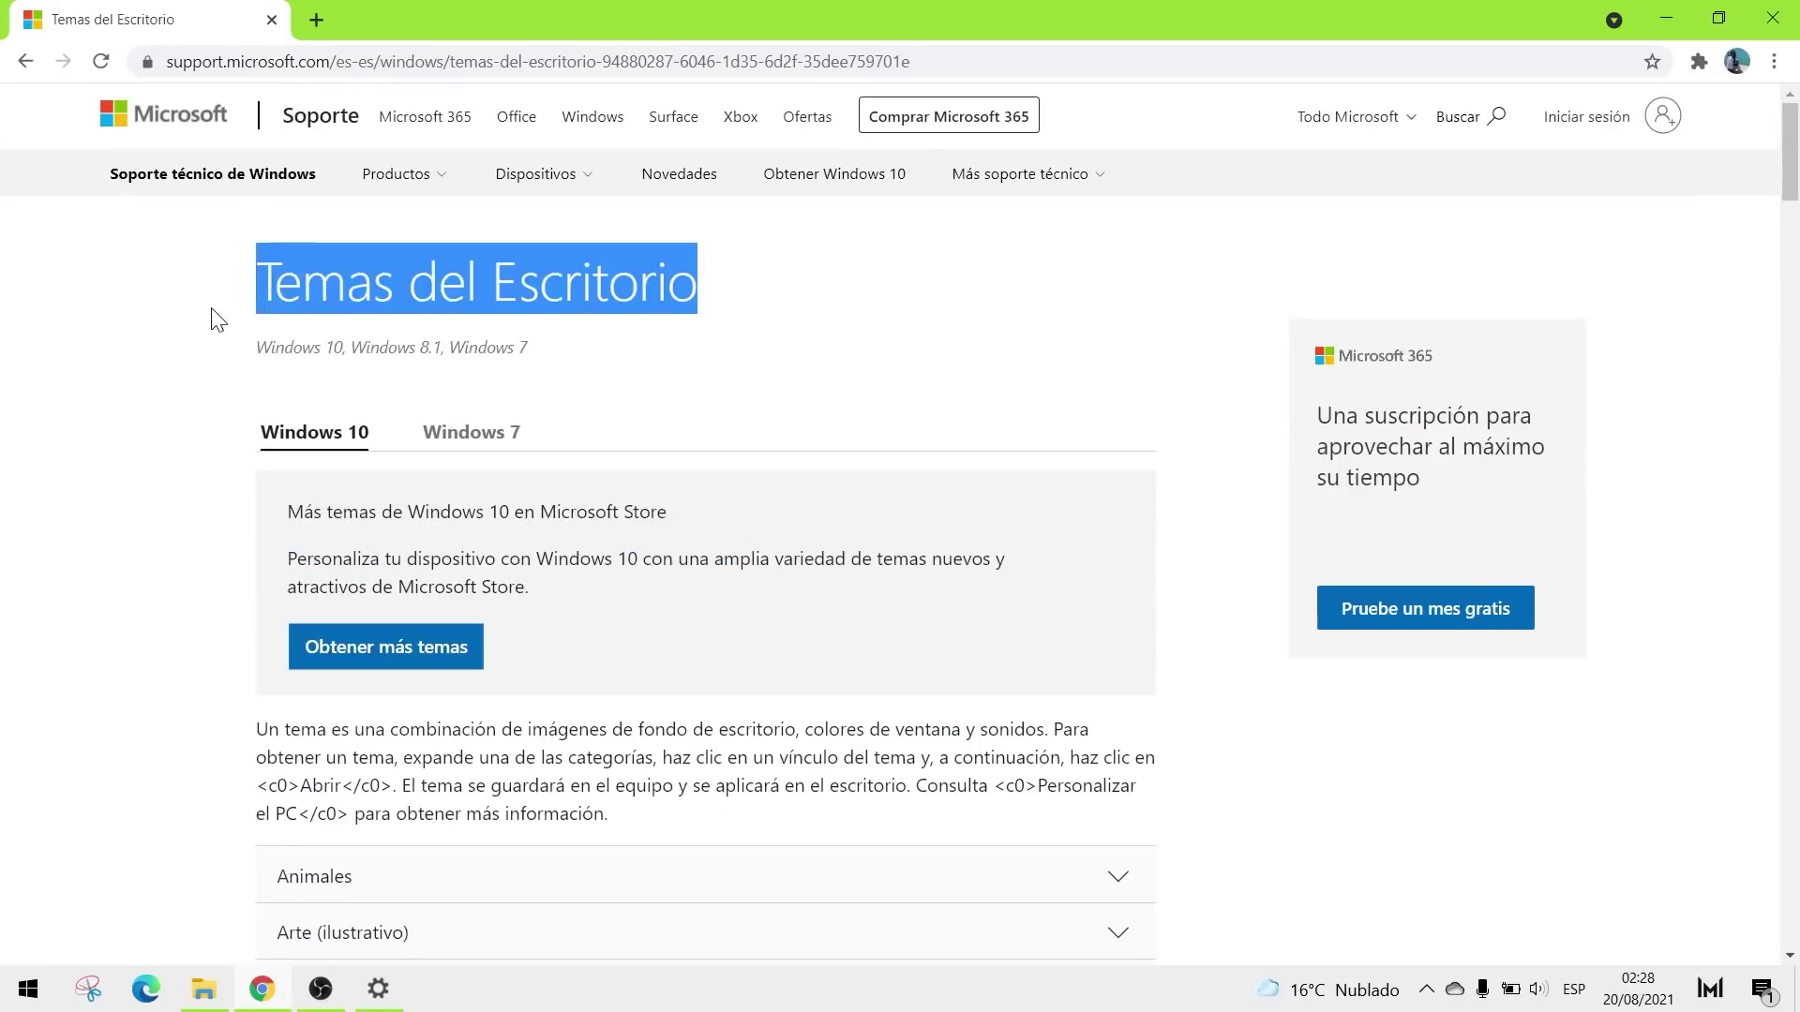
{"action": "scroll", "coordinate": [215, 319], "scroll_direction": "down", "scroll_amount": 9}
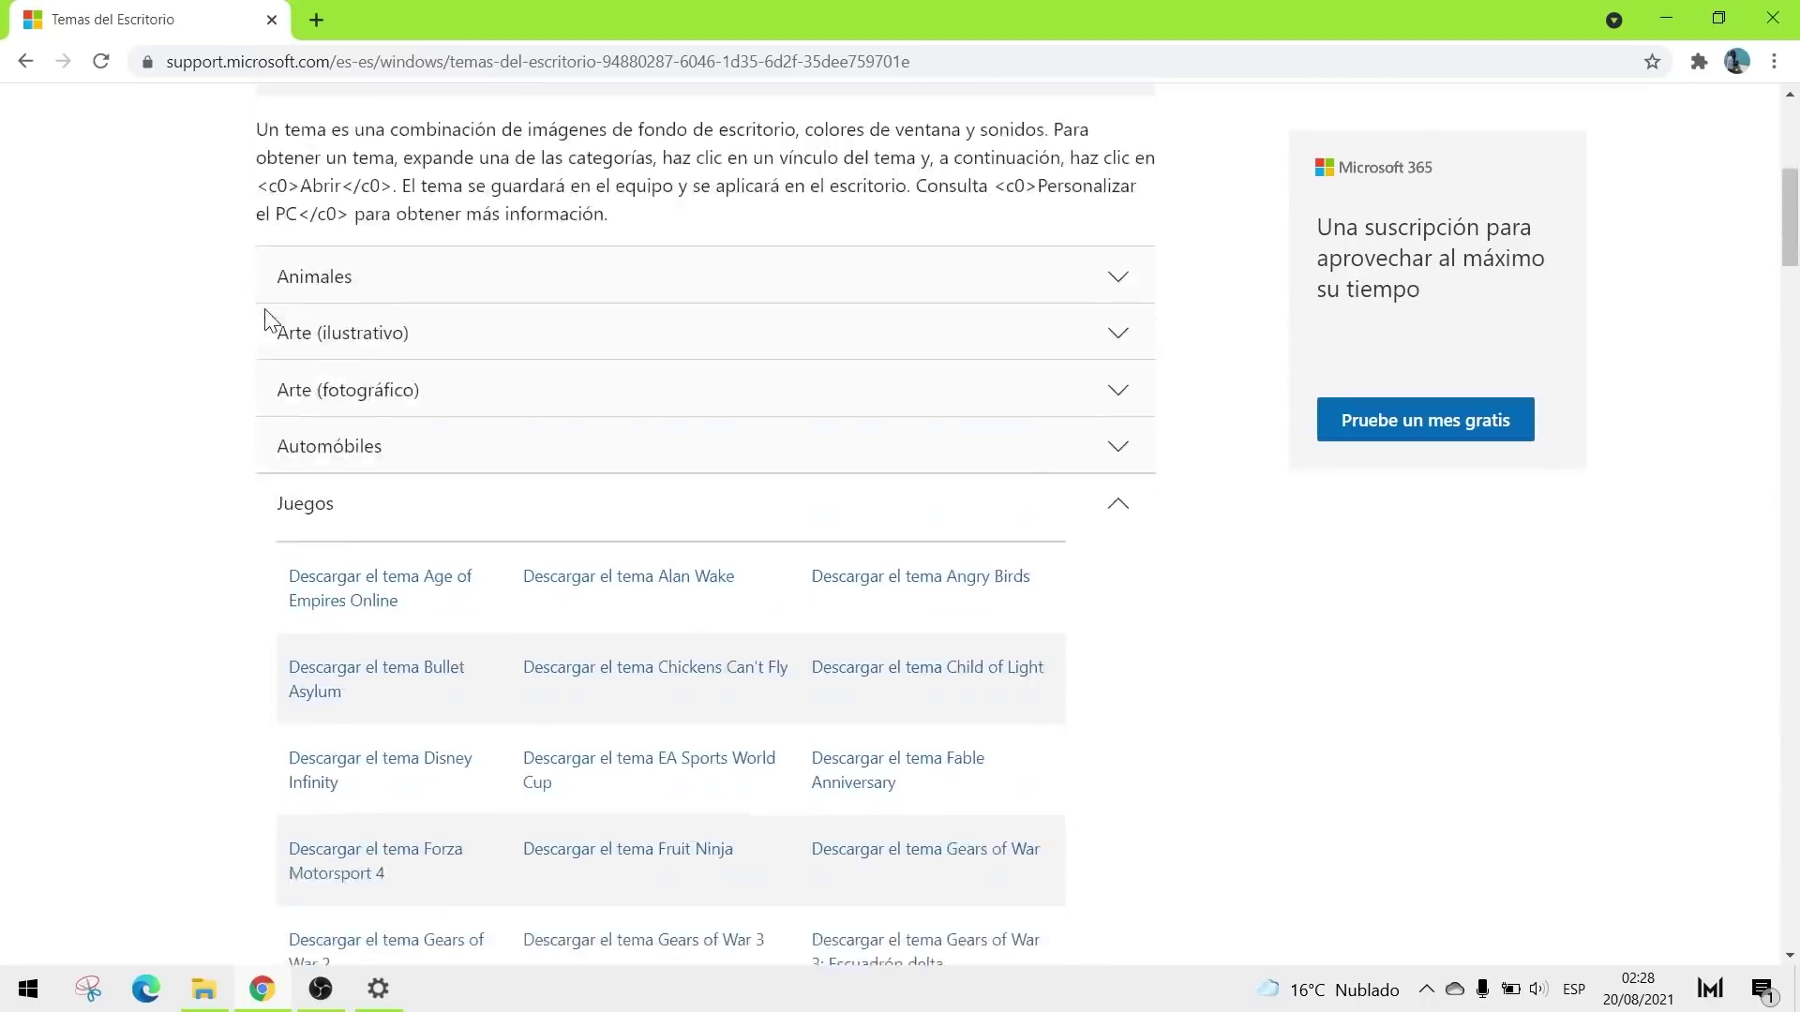
{"action": "scroll", "coordinate": [262, 324], "scroll_direction": "up", "scroll_amount": 9}
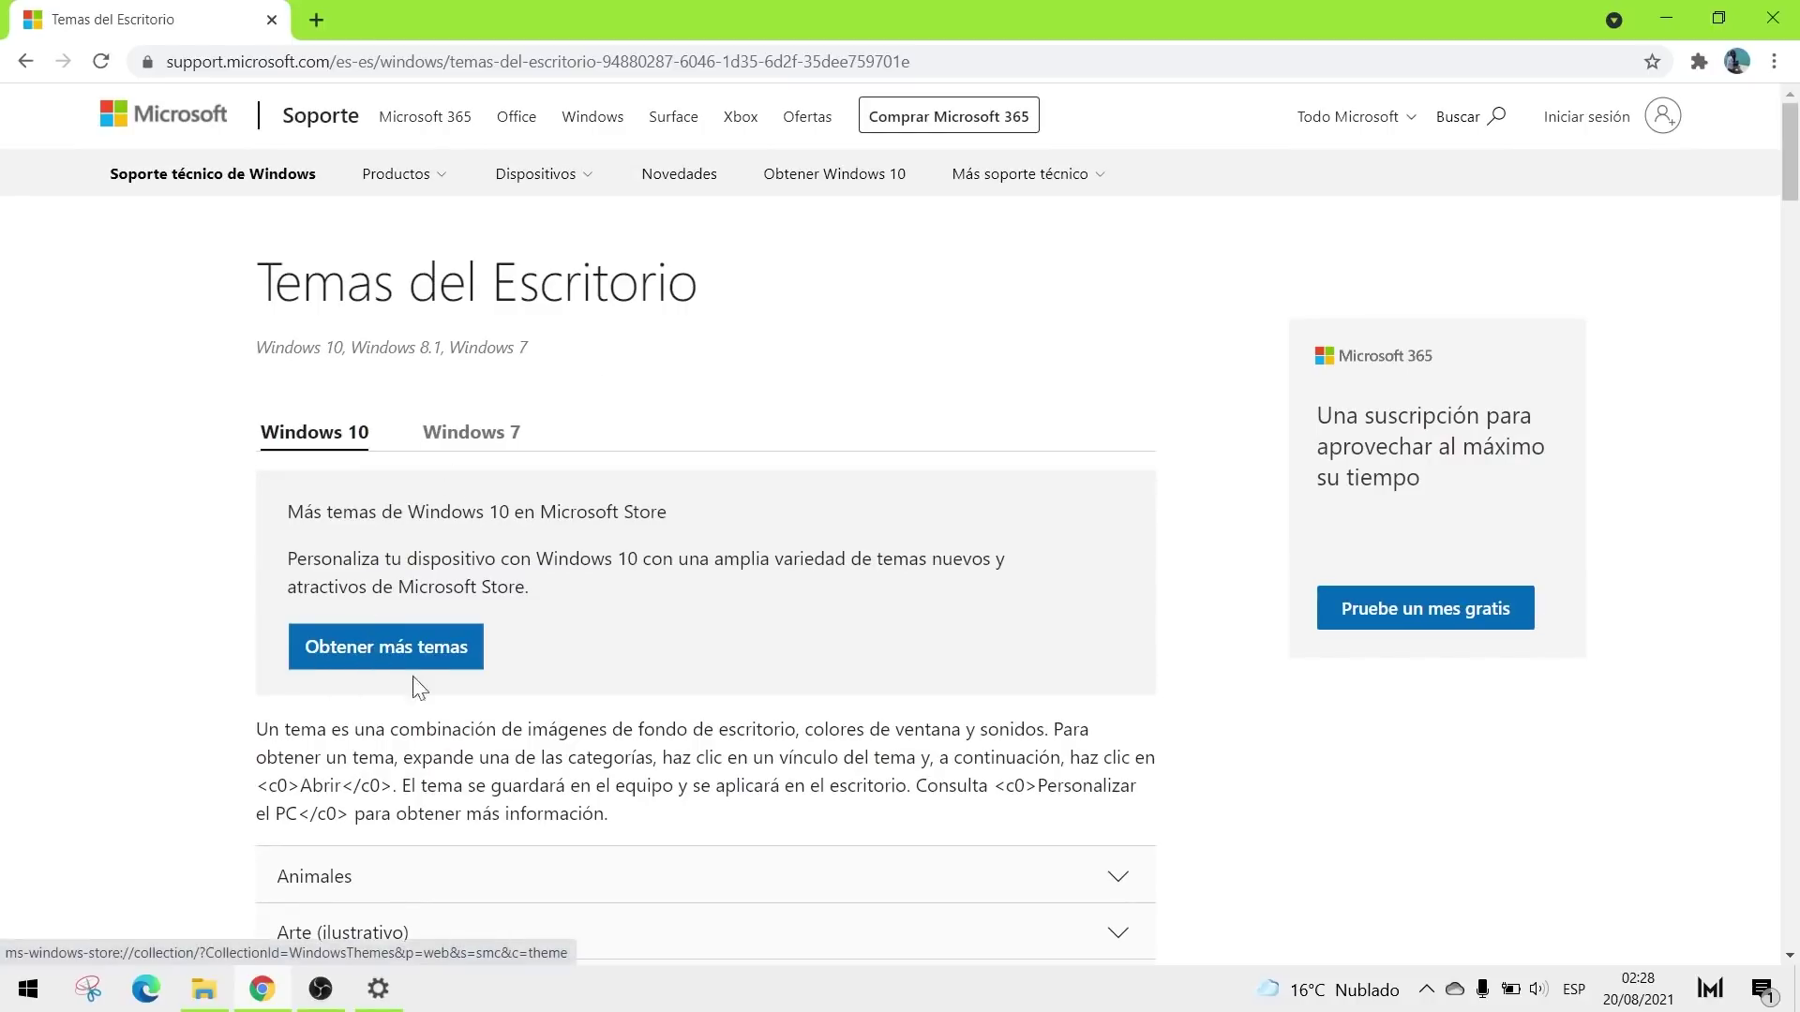
Step: Switch to Configuración, open the additional themes in Microsoft Store and browse the Temas de Windows collection
{"action": "left_click", "coordinate": [379, 989]}
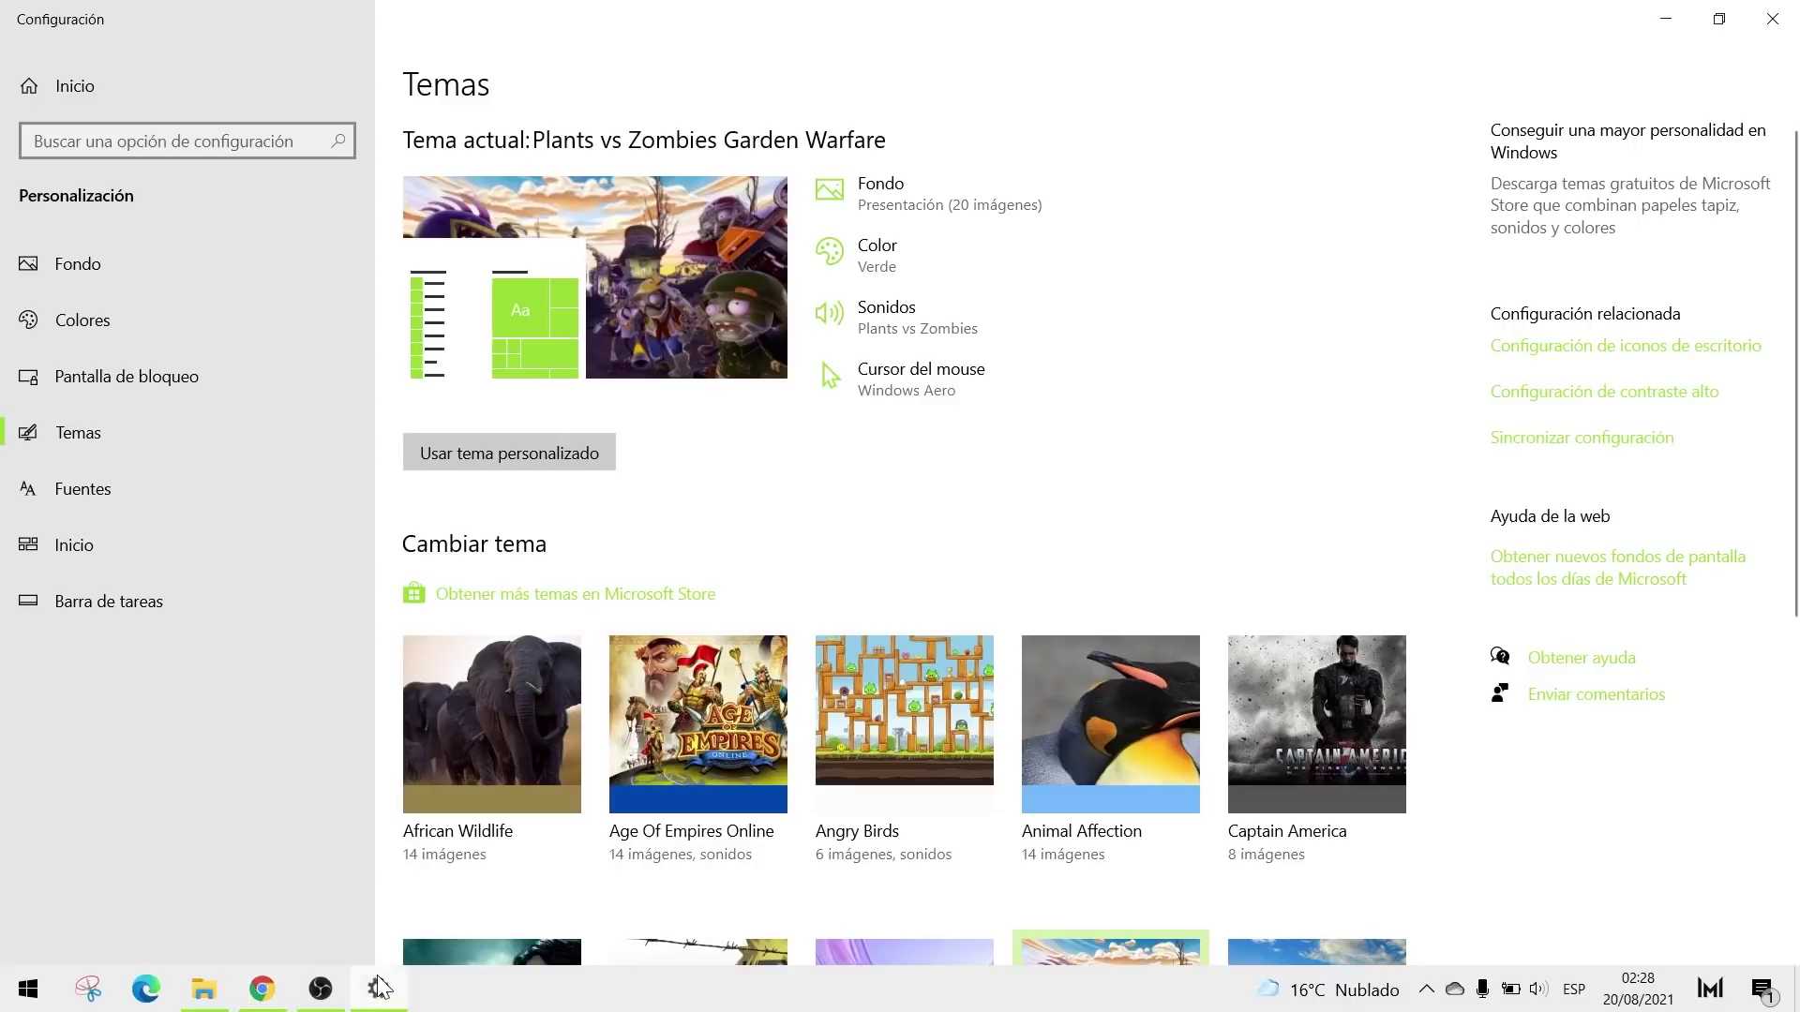
{"action": "left_click", "coordinate": [558, 594]}
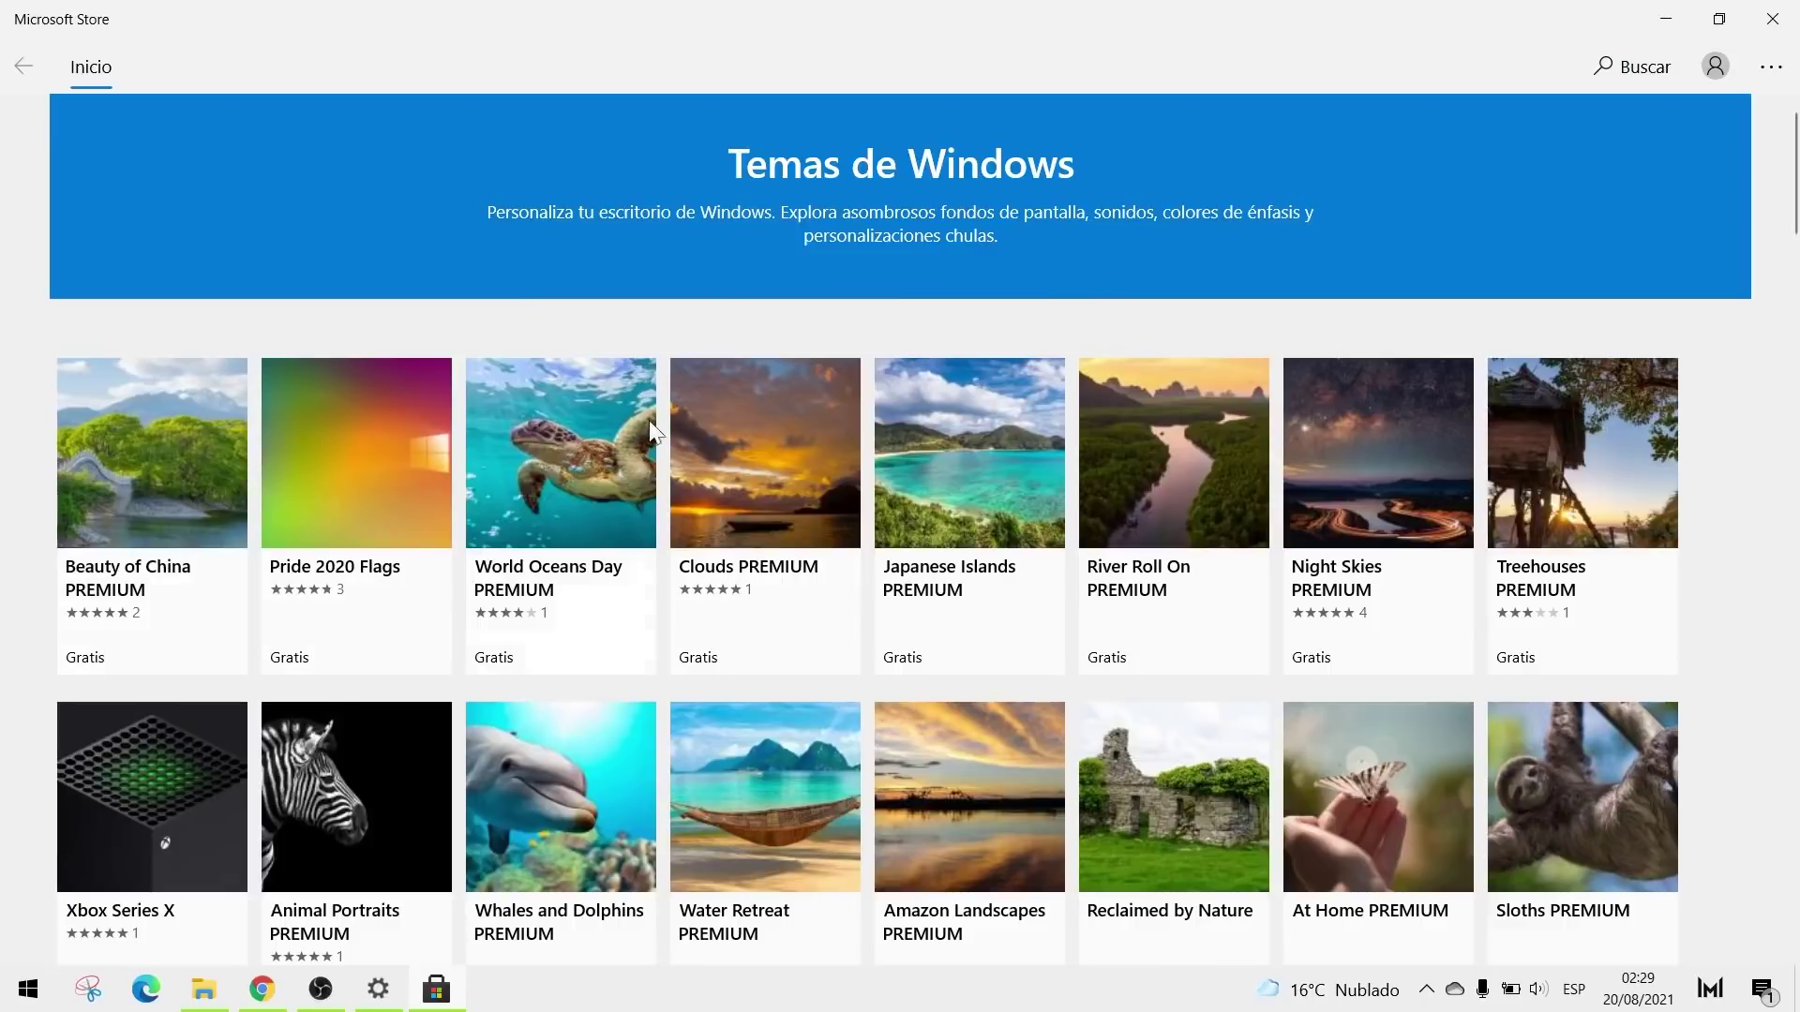
{"action": "scroll", "coordinate": [1579, 453], "scroll_direction": "down", "scroll_amount": 5}
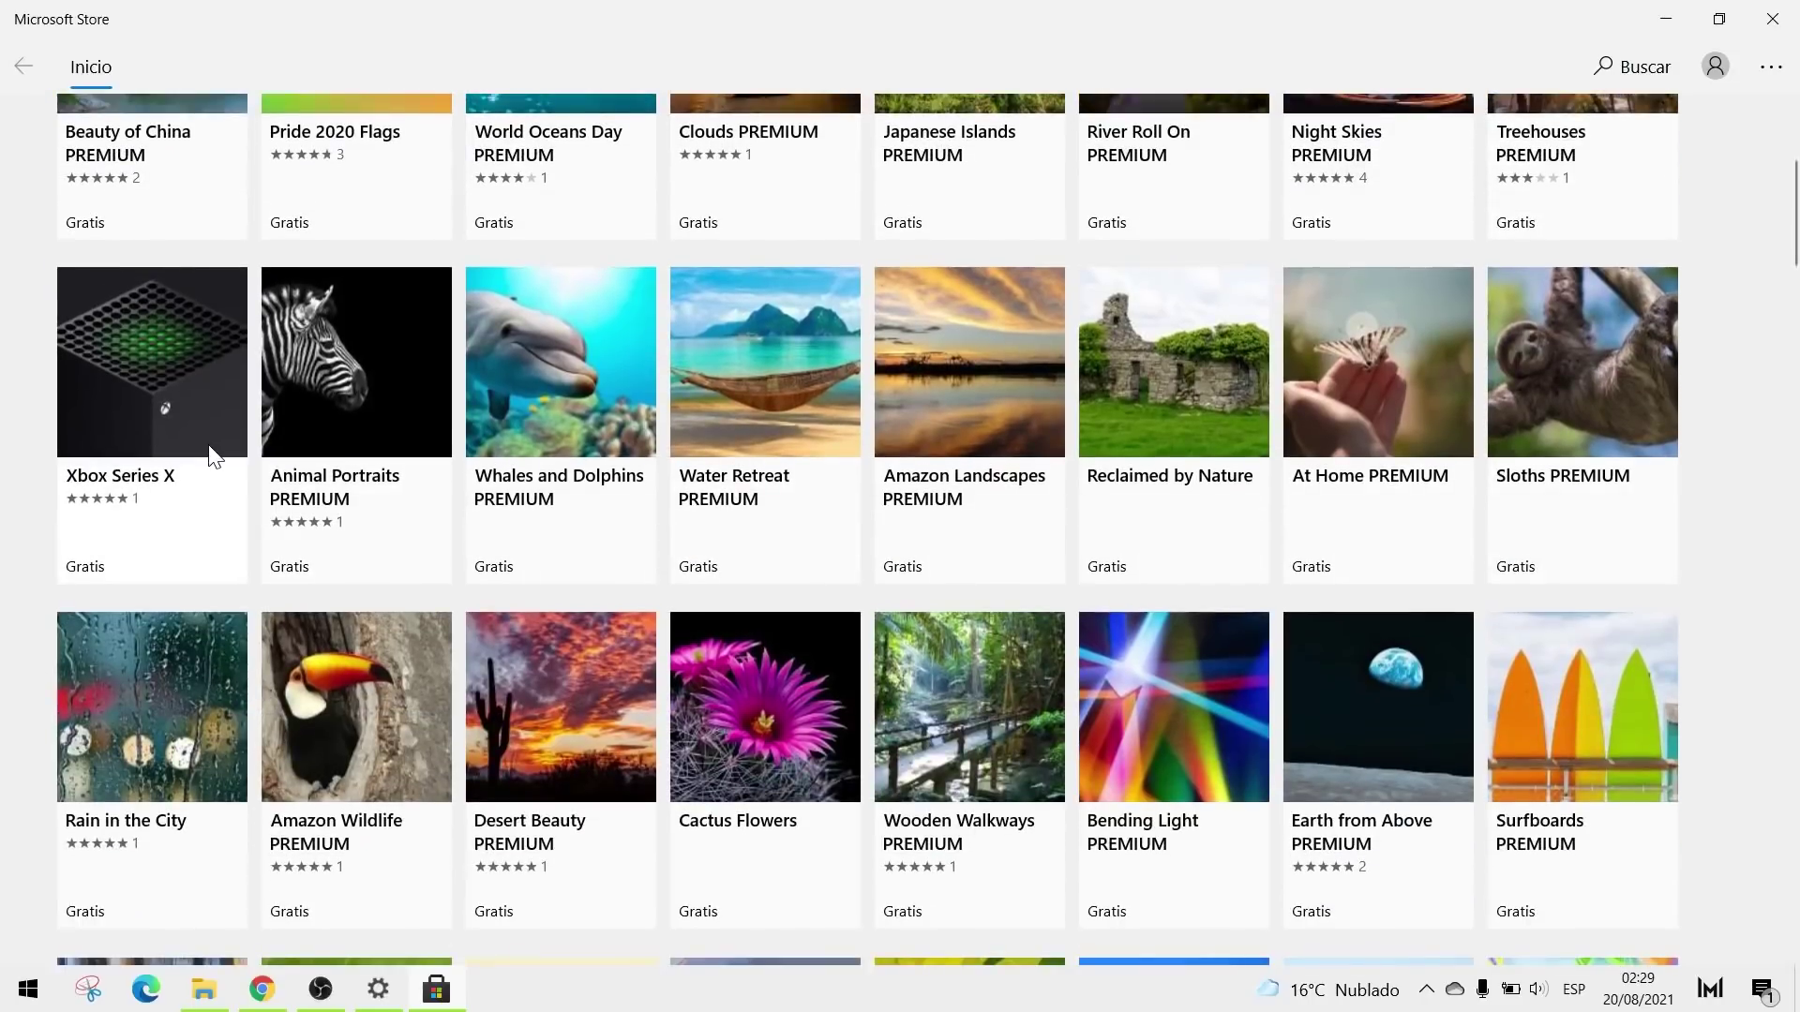
{"action": "scroll", "coordinate": [214, 457], "scroll_direction": "down", "scroll_amount": 2}
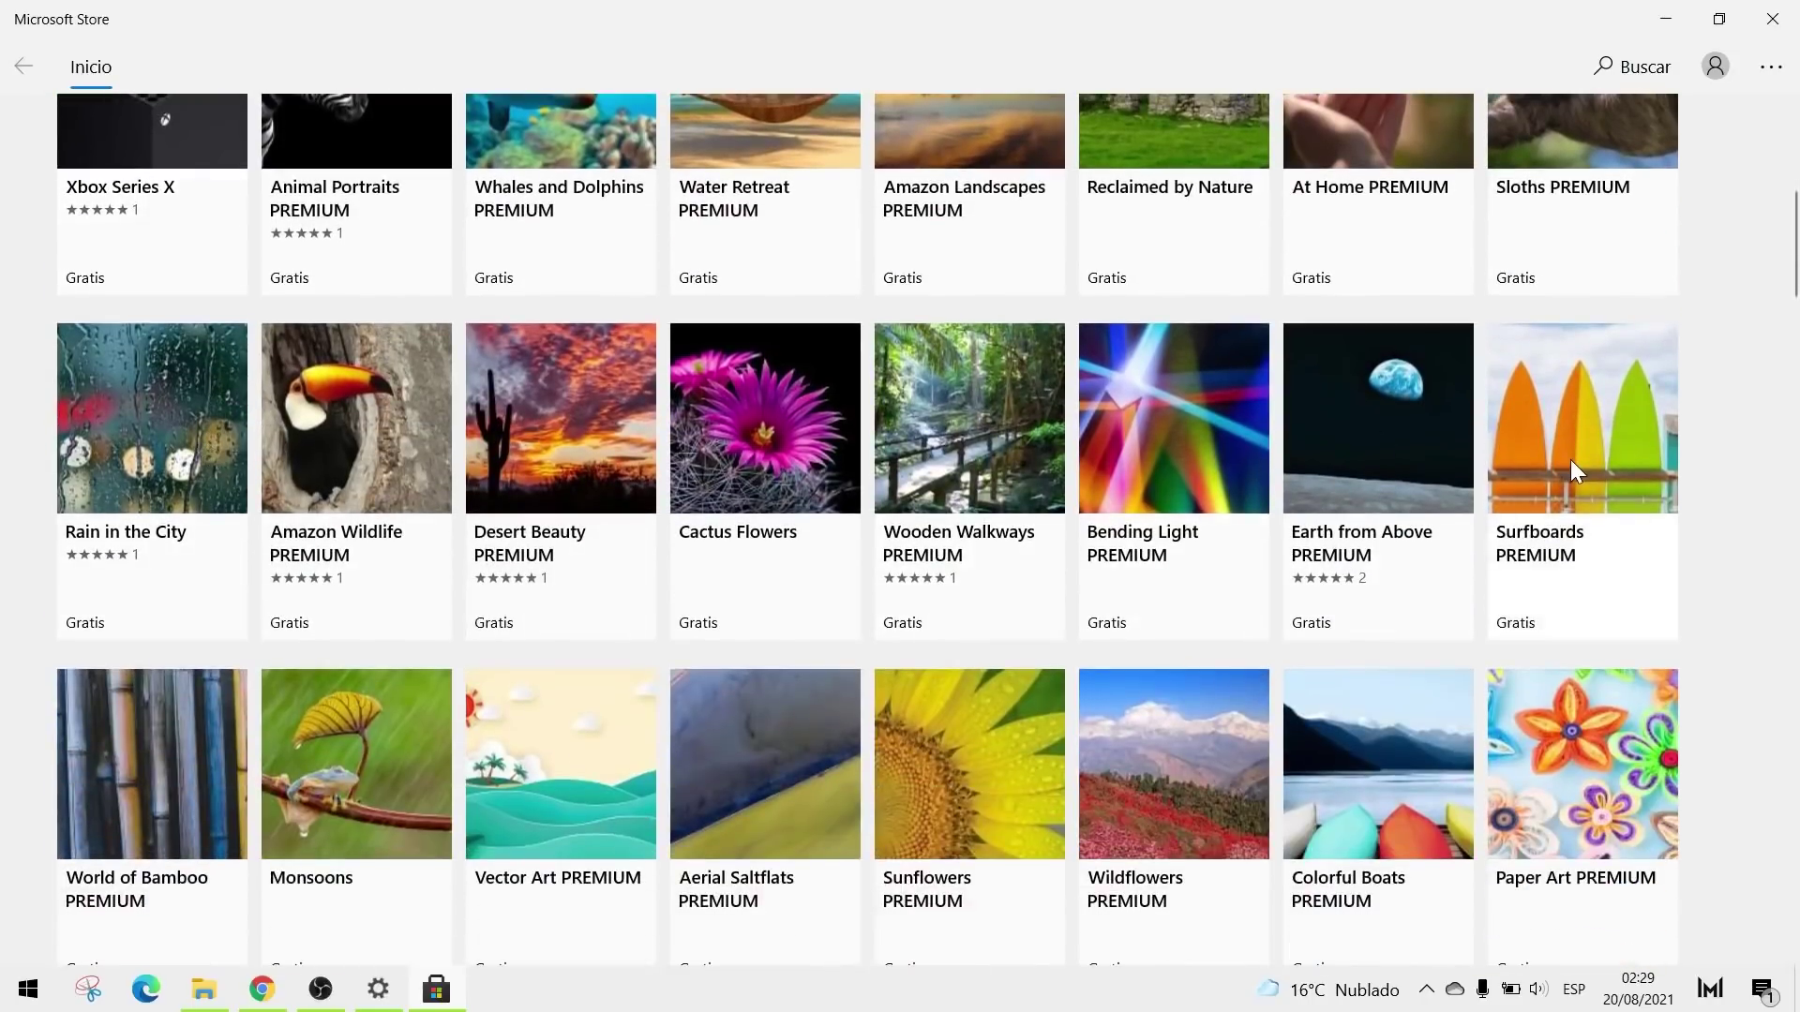
{"action": "scroll", "coordinate": [1551, 507], "scroll_direction": "down", "scroll_amount": 8}
{"action": "scroll", "coordinate": [1492, 369], "scroll_direction": "down", "scroll_amount": 2}
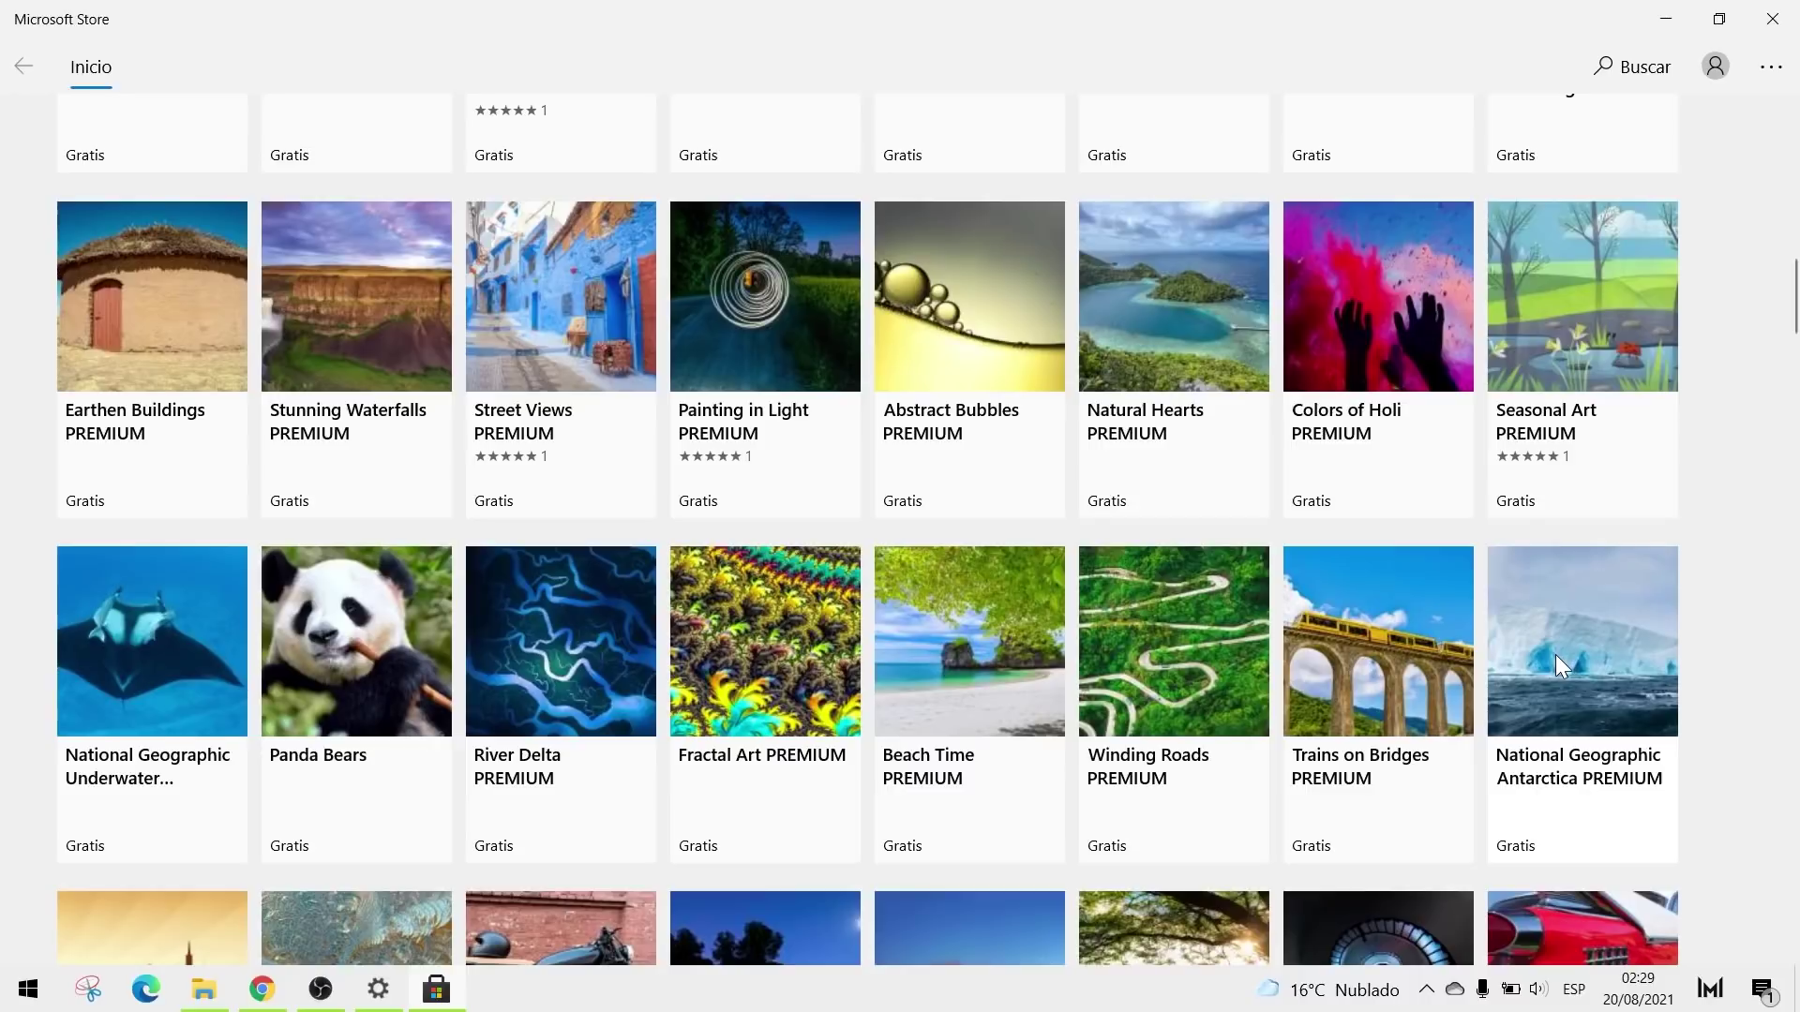
{"action": "scroll", "coordinate": [1555, 654], "scroll_direction": "down", "scroll_amount": 5}
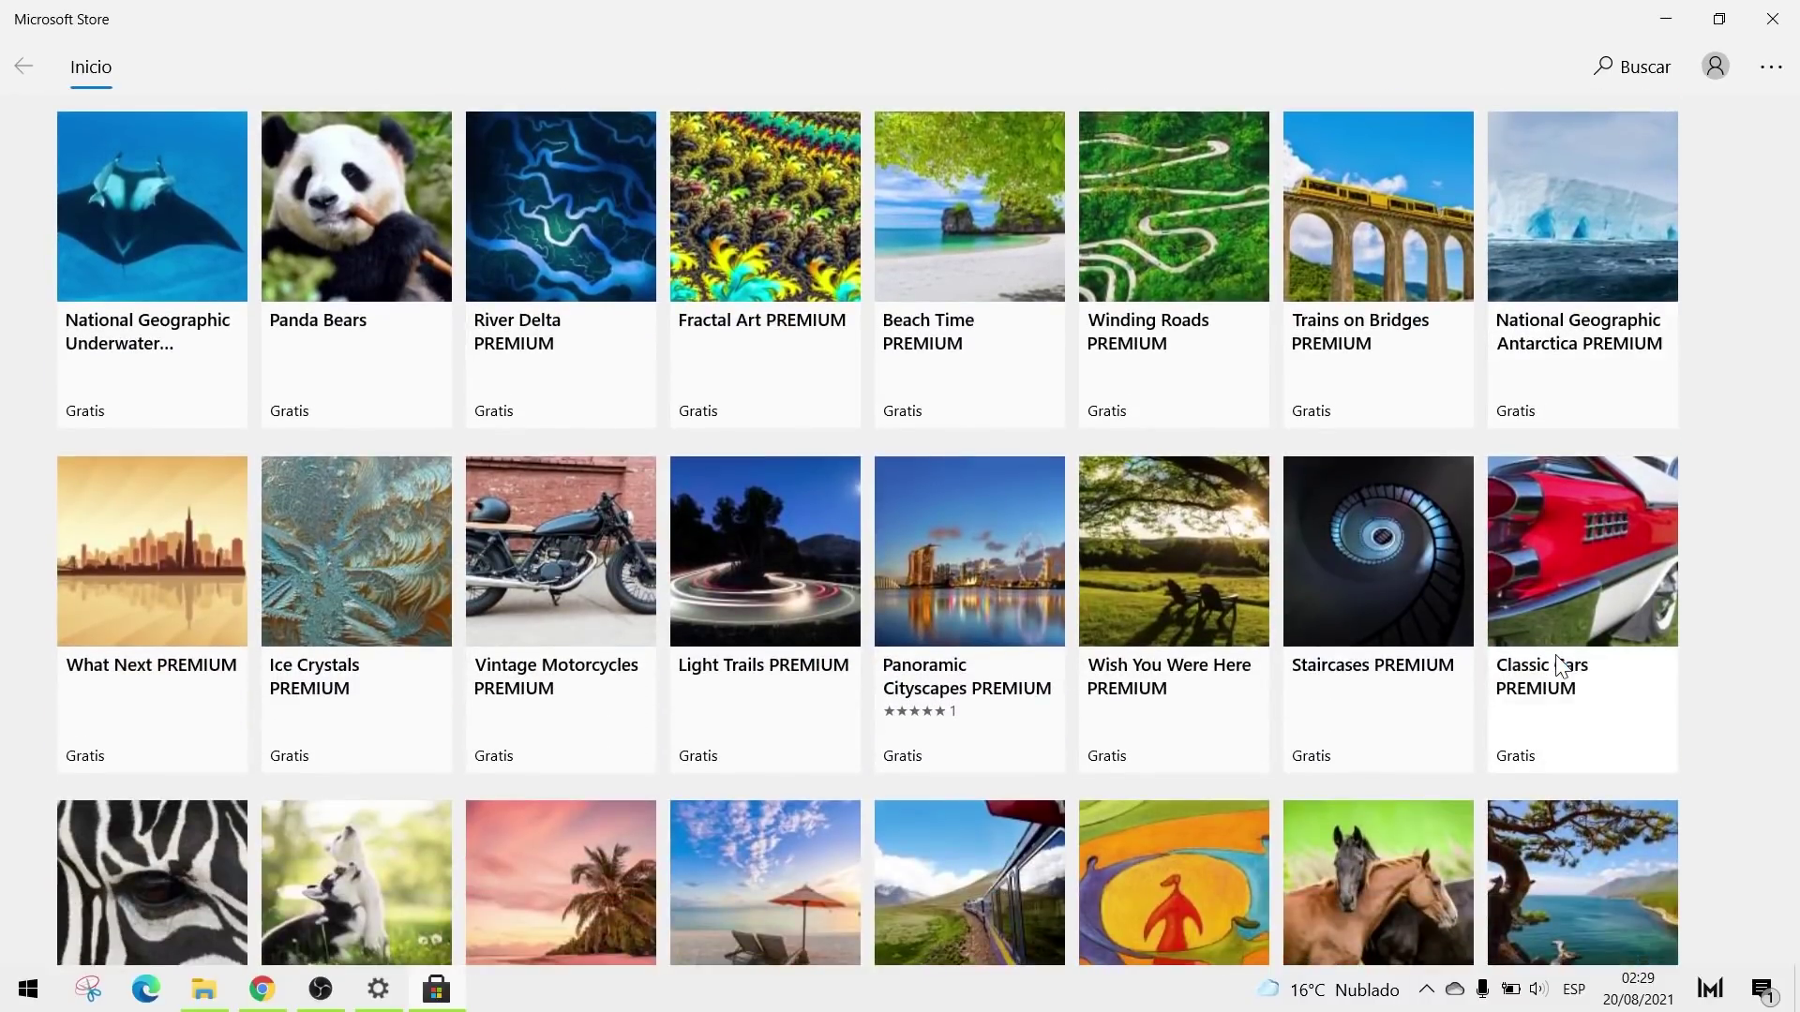
{"action": "scroll", "coordinate": [1555, 657], "scroll_direction": "down", "scroll_amount": 4}
{"action": "scroll", "coordinate": [285, 565], "scroll_direction": "down", "scroll_amount": 5}
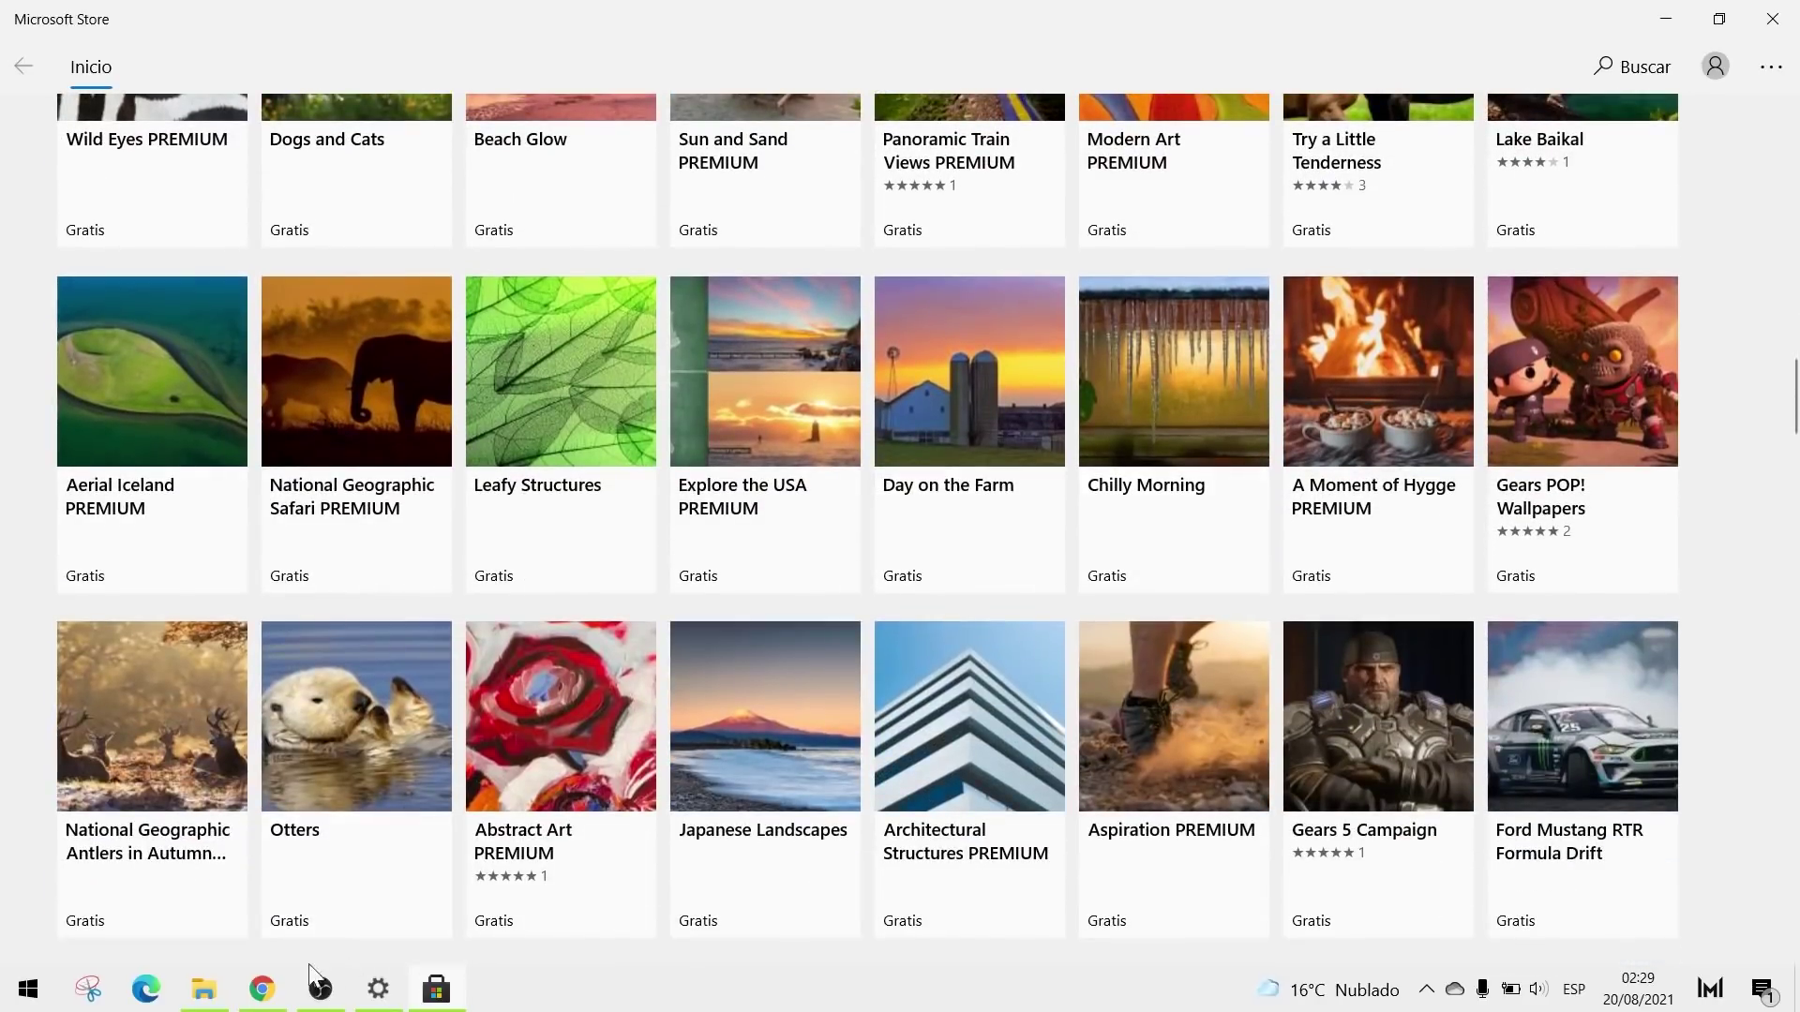
Step: Switch to Chrome and look through the Juegos theme downloads on the Temas del Escritorio page
{"action": "left_click", "coordinate": [263, 991]}
{"action": "scroll", "coordinate": [683, 647], "scroll_direction": "down", "scroll_amount": 9}
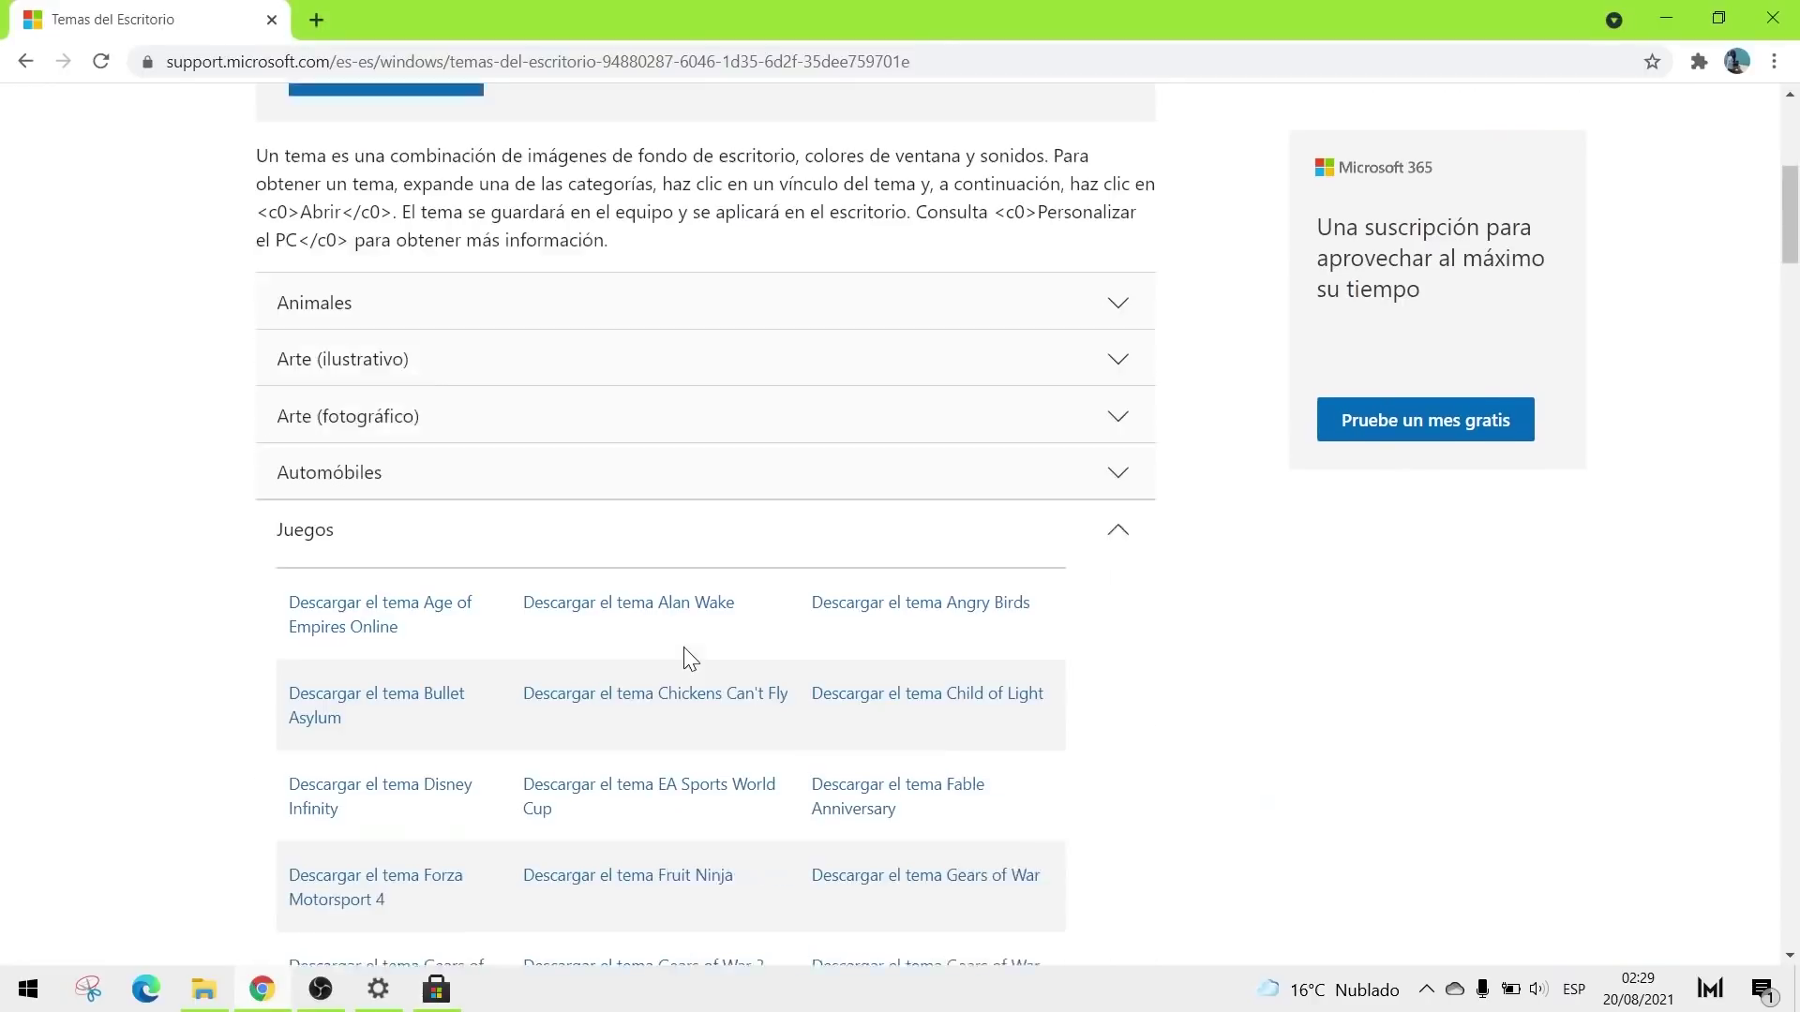
{"action": "scroll", "coordinate": [220, 324], "scroll_direction": "down", "scroll_amount": 4}
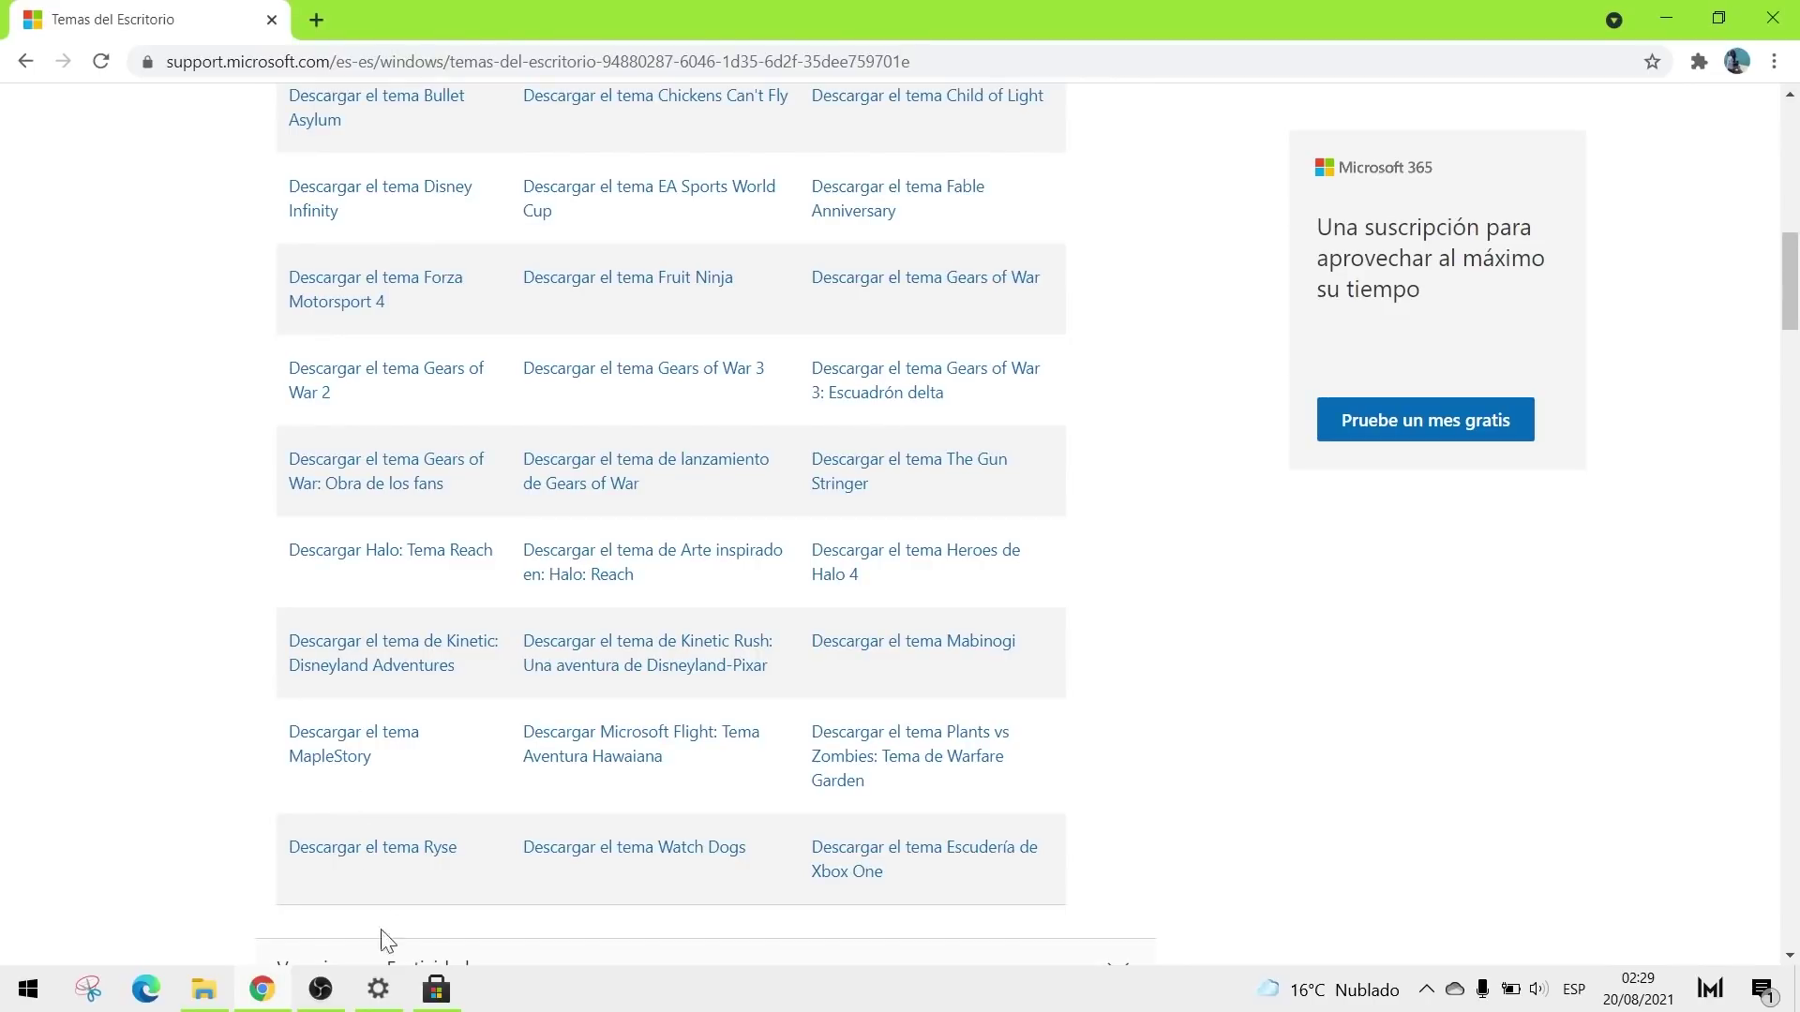
Step: Switch back to Configuración and apply the Angry Birds theme
{"action": "left_click", "coordinate": [377, 989]}
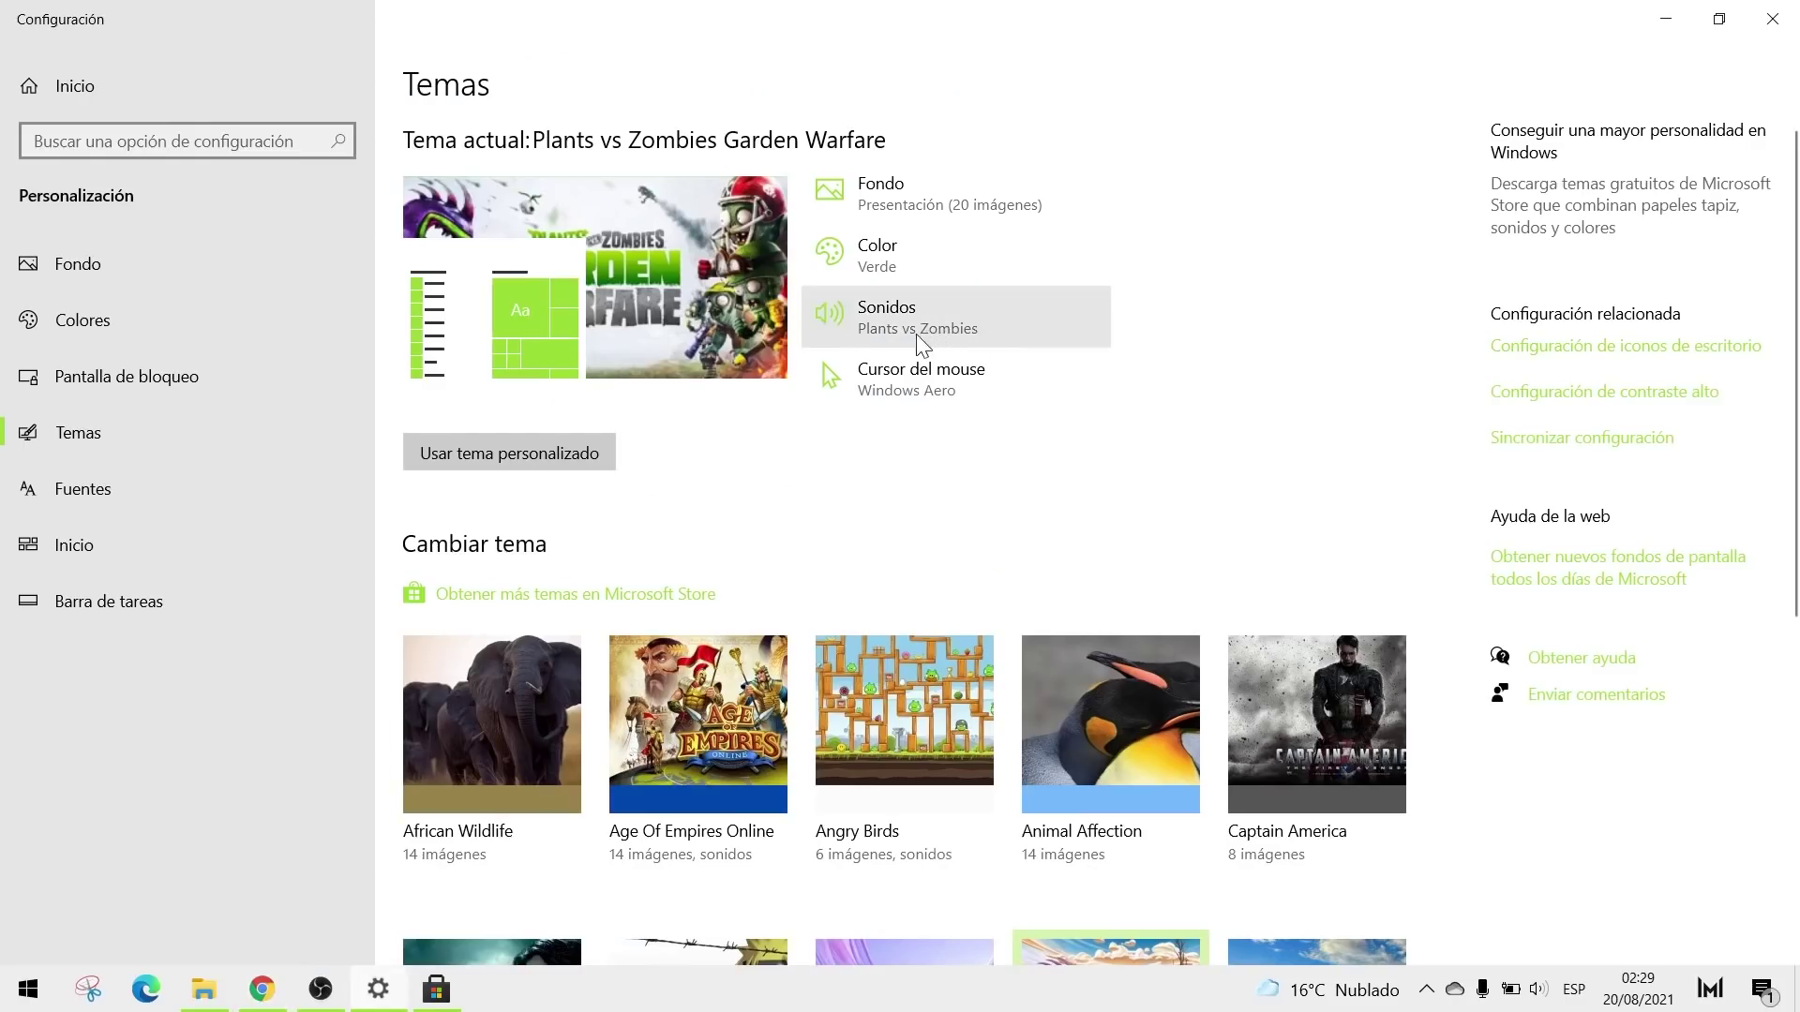
{"action": "scroll", "coordinate": [1137, 454], "scroll_direction": "down", "scroll_amount": 2}
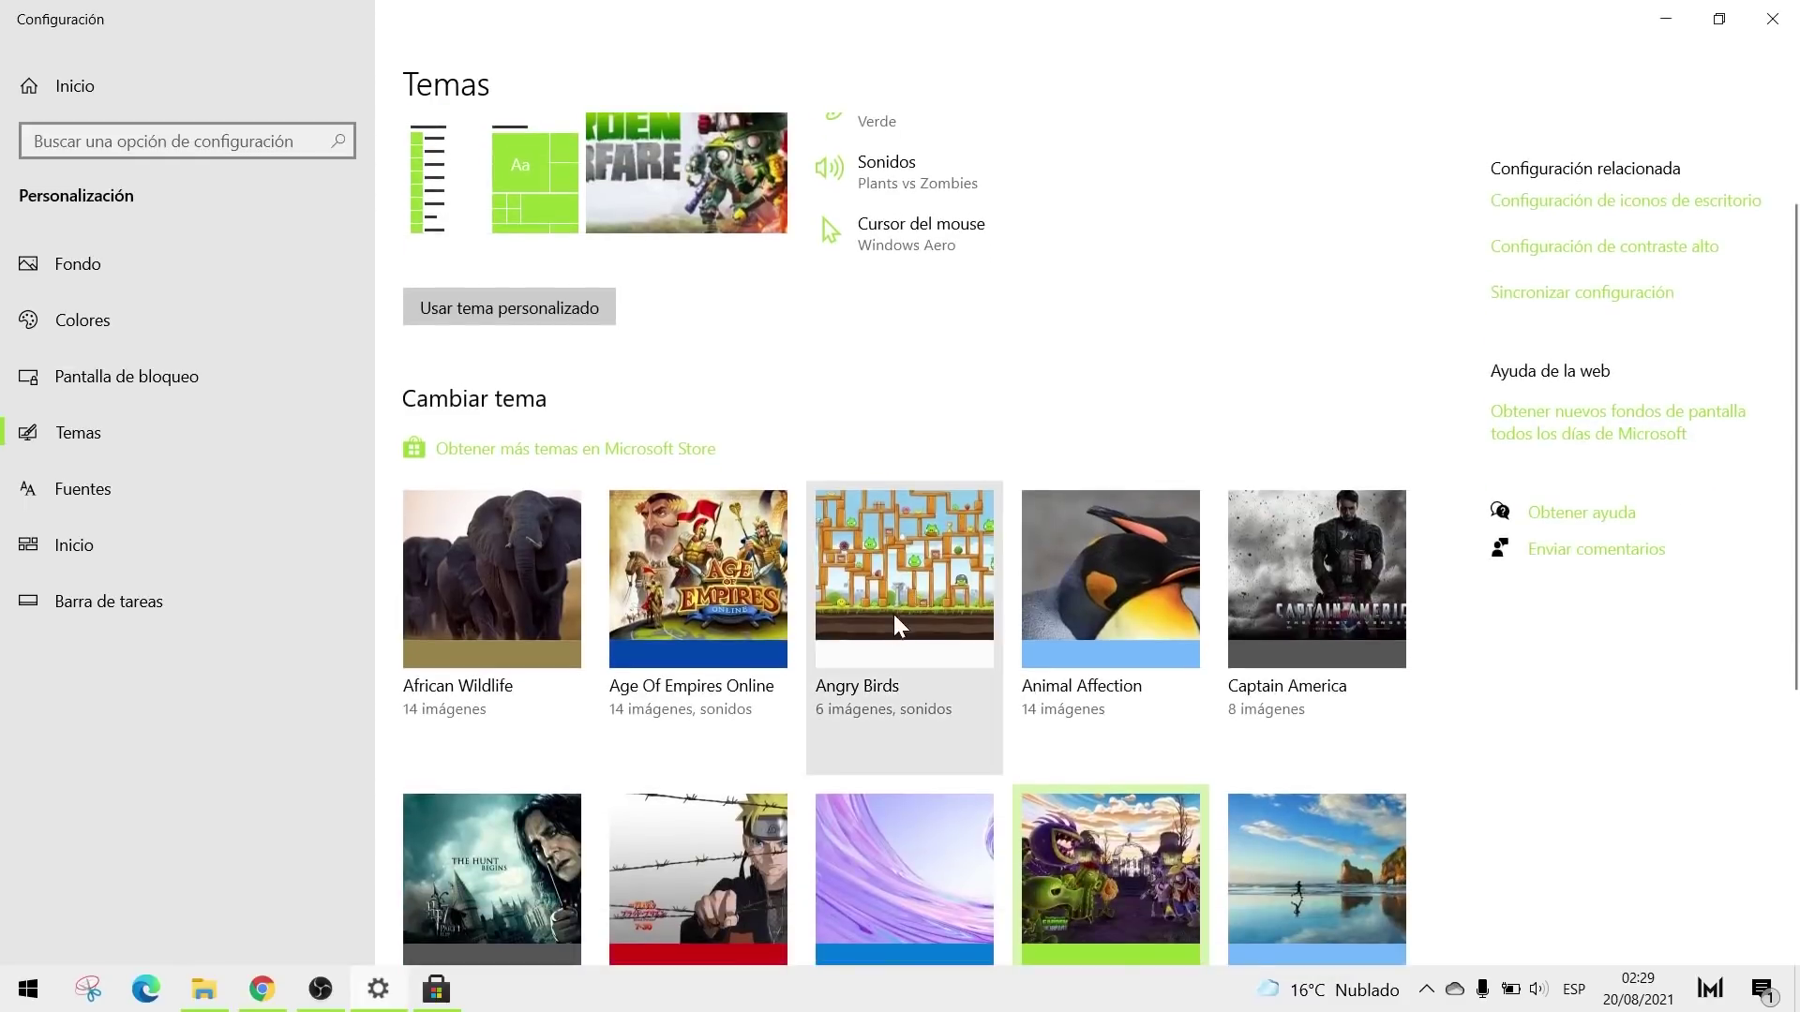
{"action": "left_click", "coordinate": [899, 565]}
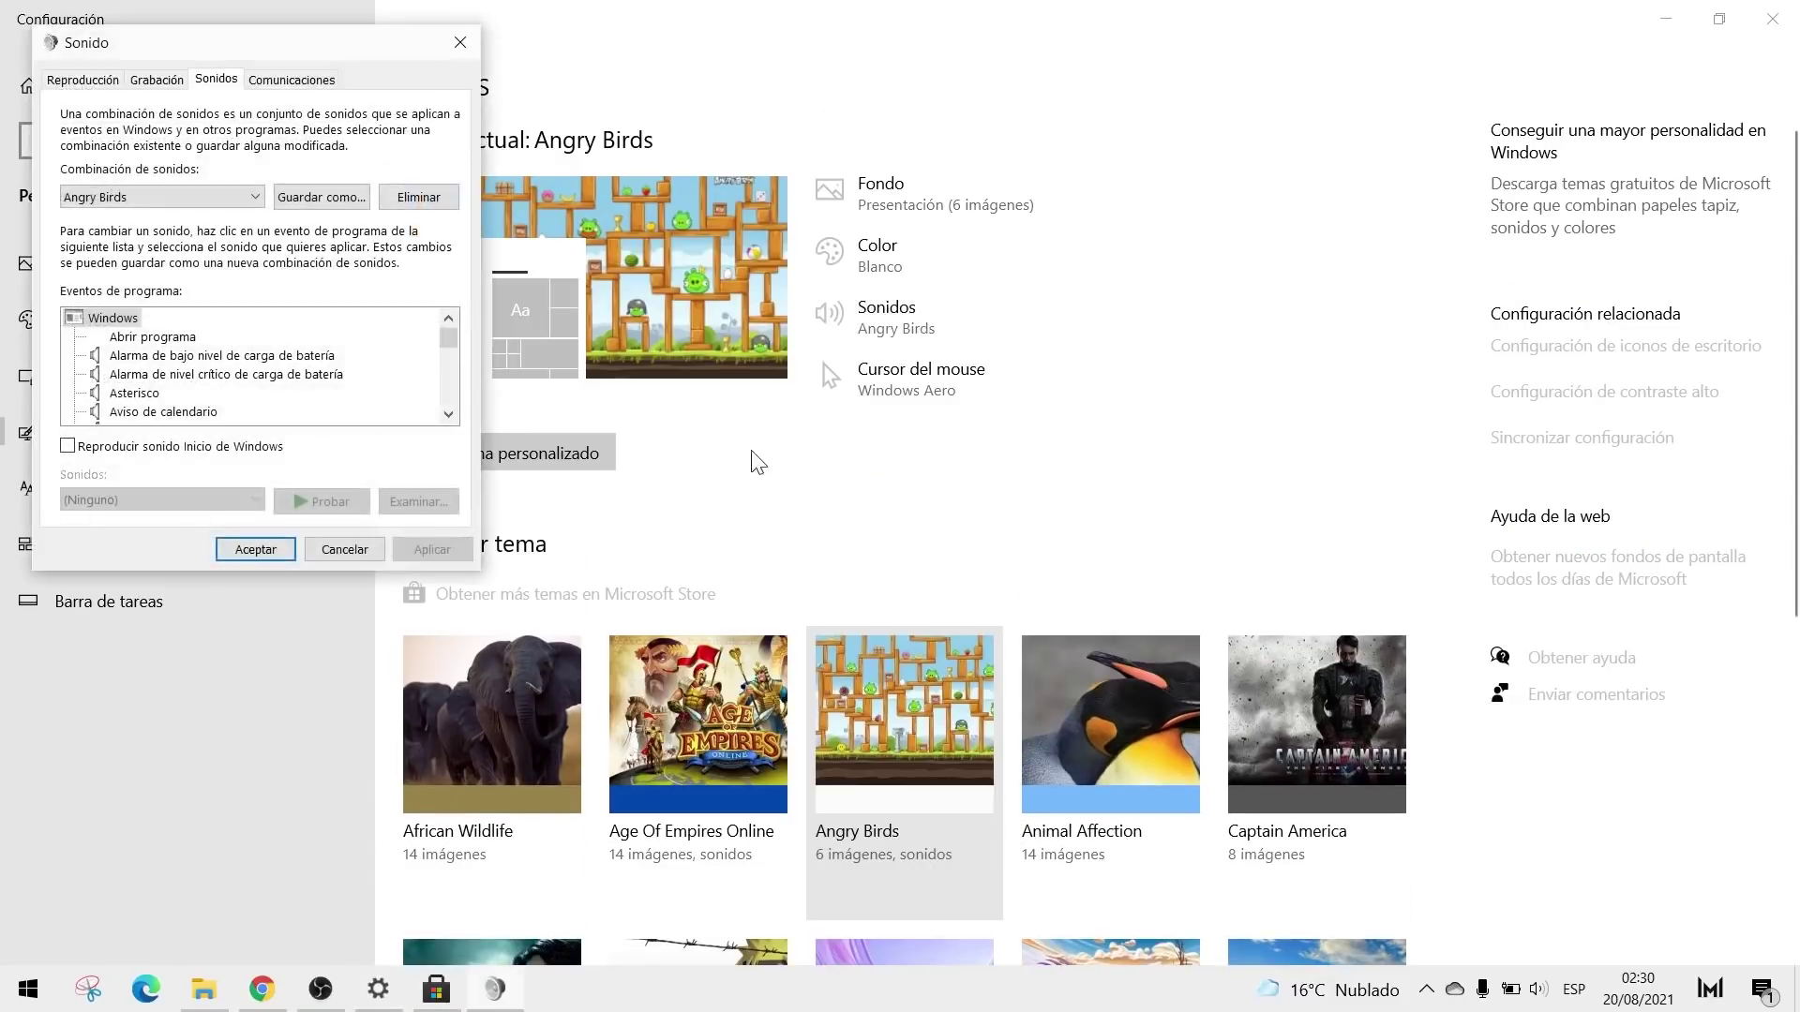
Step: Play the Angry Birds sounds assigned to the Conectar dispositivo and Desconexión de dispositivo events
{"action": "left_click_drag", "start_coordinate": [288, 61], "coordinate": [965, 183]}
{"action": "scroll", "coordinate": [849, 469], "scroll_direction": "down", "scroll_amount": 2}
{"action": "left_click", "coordinate": [843, 459]}
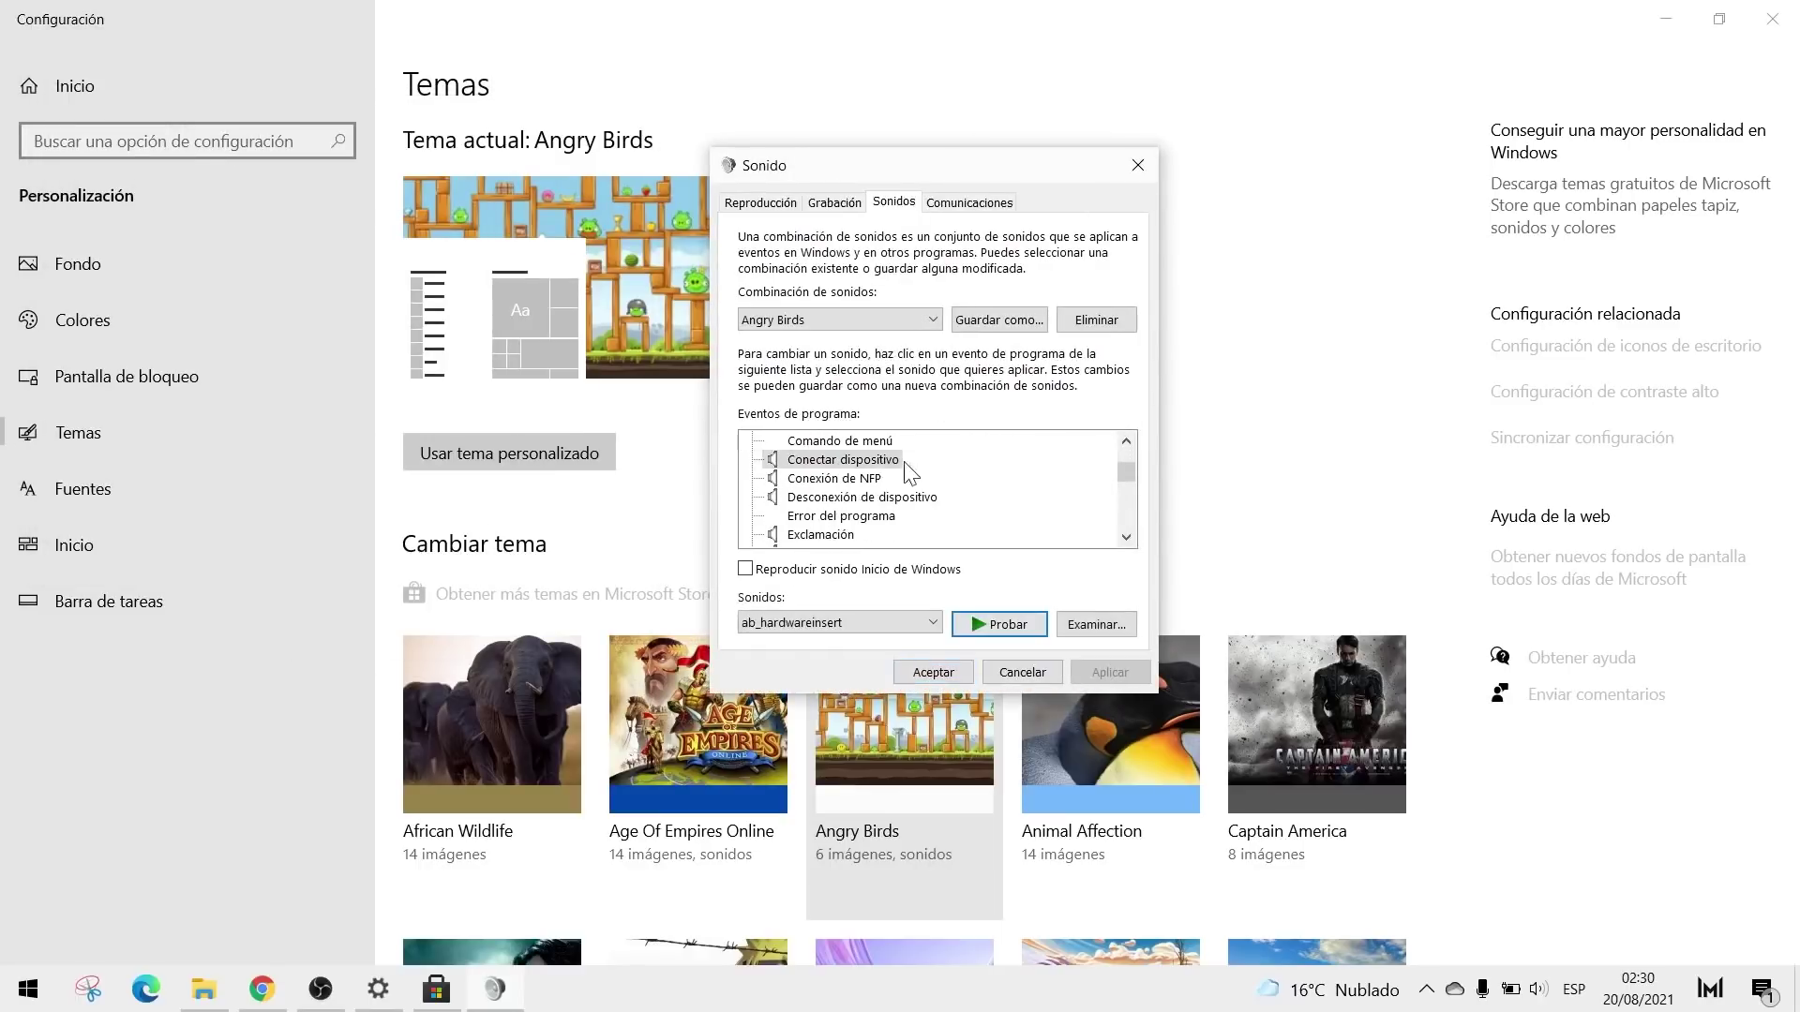
{"action": "left_click", "coordinate": [996, 622]}
{"action": "left_click", "coordinate": [834, 497]}
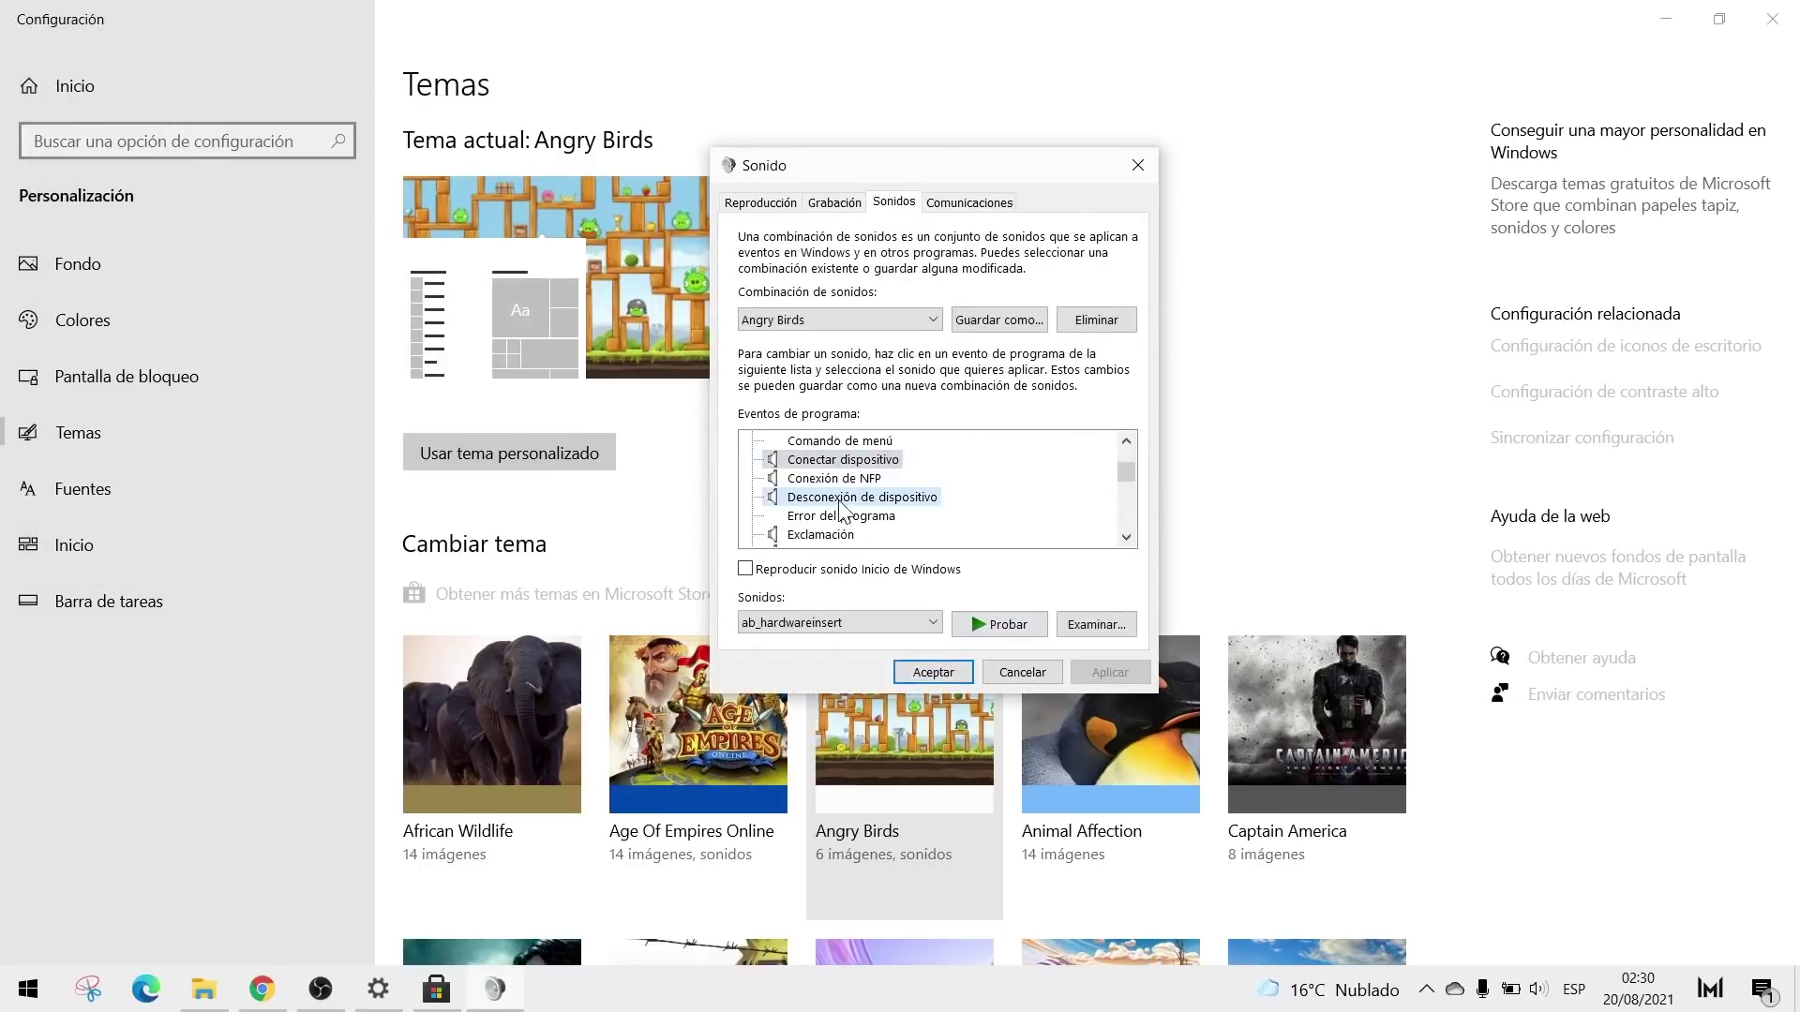
{"action": "left_click", "coordinate": [1004, 626]}
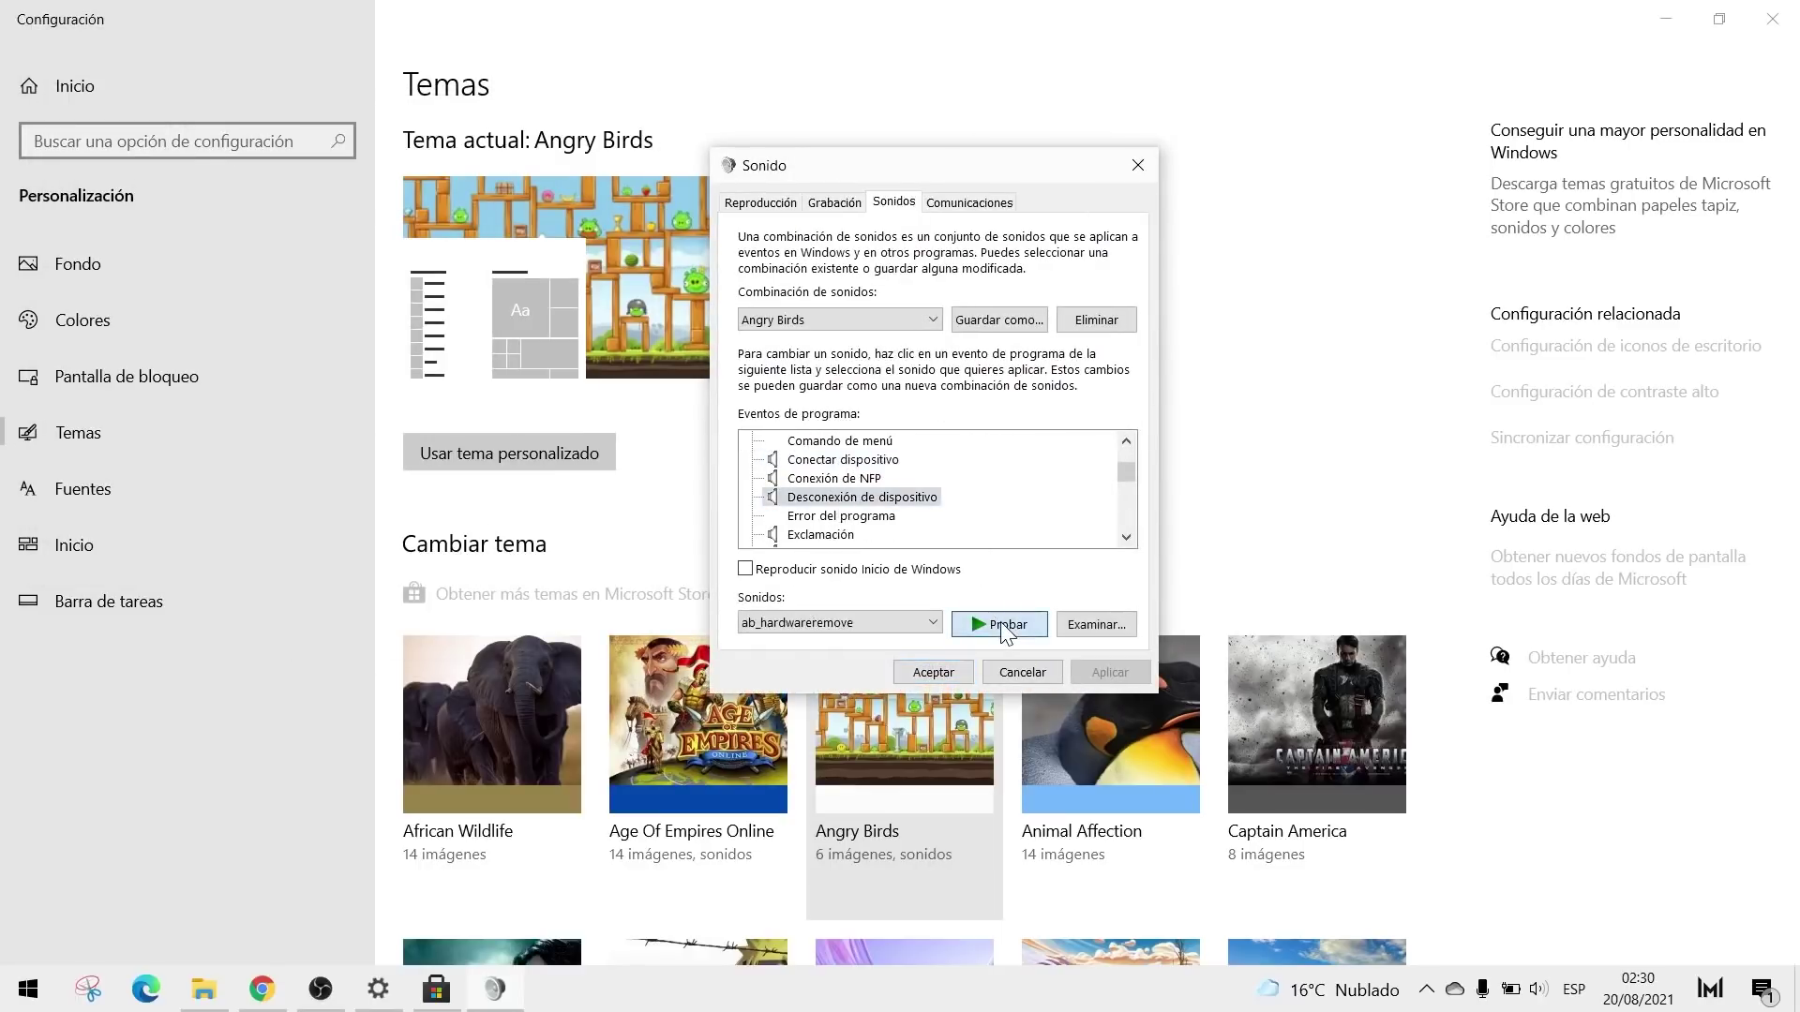
Step: Try ab_logon and ab_ballooon as the sound for the Conectar dispositivo event, playing each one
{"action": "left_click", "coordinate": [849, 461]}
{"action": "left_click", "coordinate": [854, 616]}
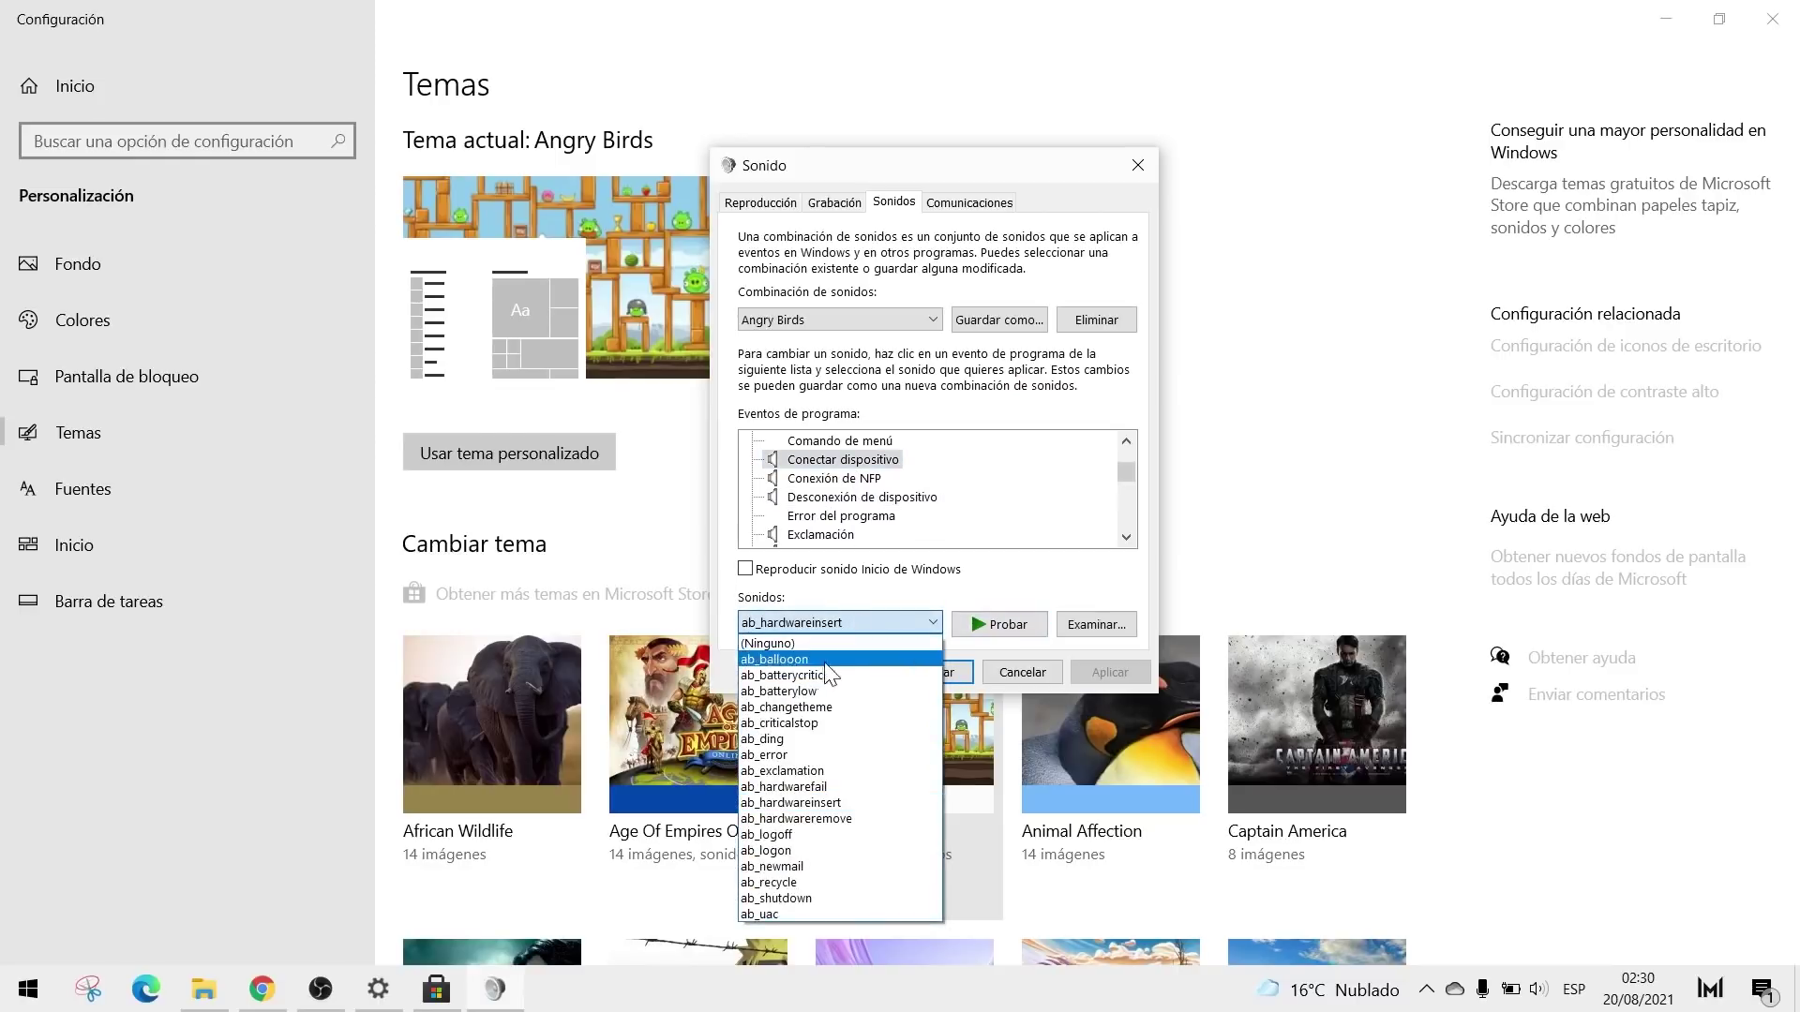
{"action": "left_click", "coordinate": [799, 853]}
{"action": "left_click", "coordinate": [982, 624]}
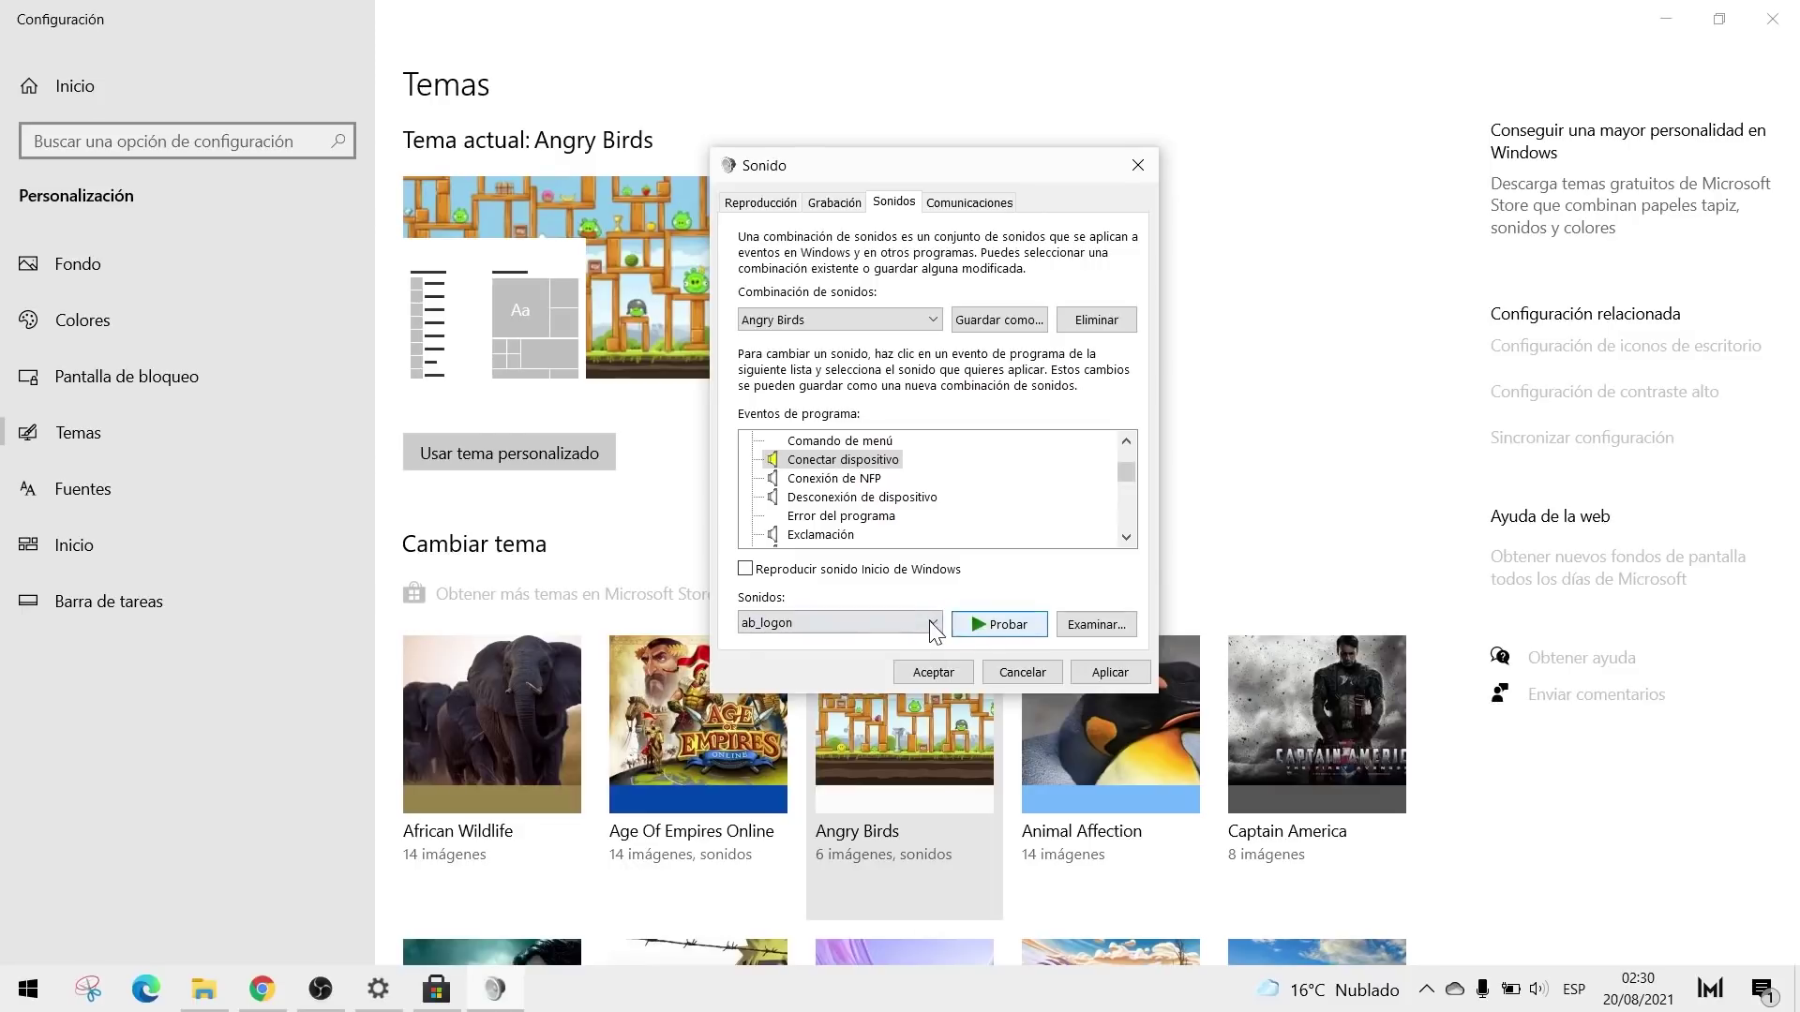
{"action": "left_click", "coordinate": [900, 624]}
{"action": "left_click", "coordinate": [817, 659]}
{"action": "left_click", "coordinate": [979, 622]}
Step: Try ab_batterylow and ab_batterycritical as the sound for the Conectar dispositivo event, playing each one
{"action": "left_click", "coordinate": [900, 624]}
{"action": "left_click", "coordinate": [815, 691]}
{"action": "left_click", "coordinate": [975, 624]}
{"action": "left_click", "coordinate": [881, 623]}
{"action": "left_click", "coordinate": [813, 675]}
{"action": "left_click", "coordinate": [975, 624]}
Step: Play the current Desconexión de dispositivo sound, assign ab_batterylow to that event and play it
{"action": "left_click", "coordinate": [900, 497]}
{"action": "left_click", "coordinate": [988, 626]}
{"action": "left_click", "coordinate": [915, 625]}
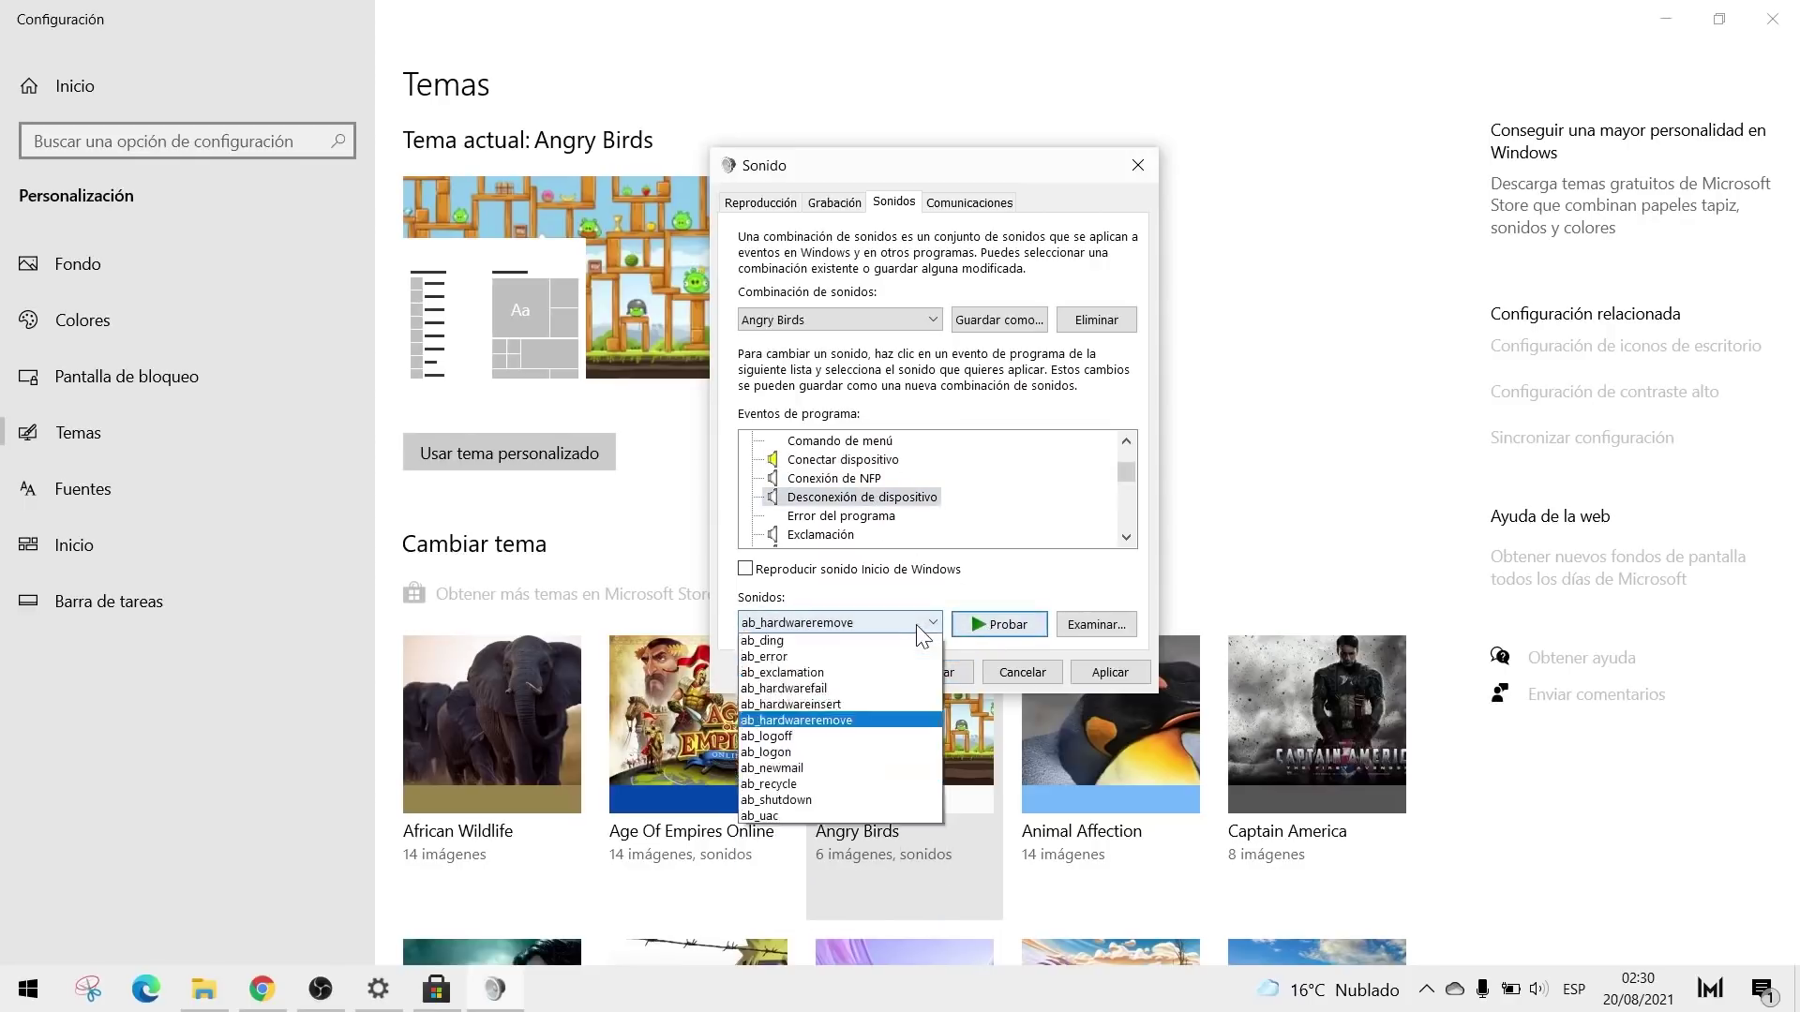
{"action": "left_click", "coordinate": [848, 678]}
{"action": "left_click", "coordinate": [982, 624]}
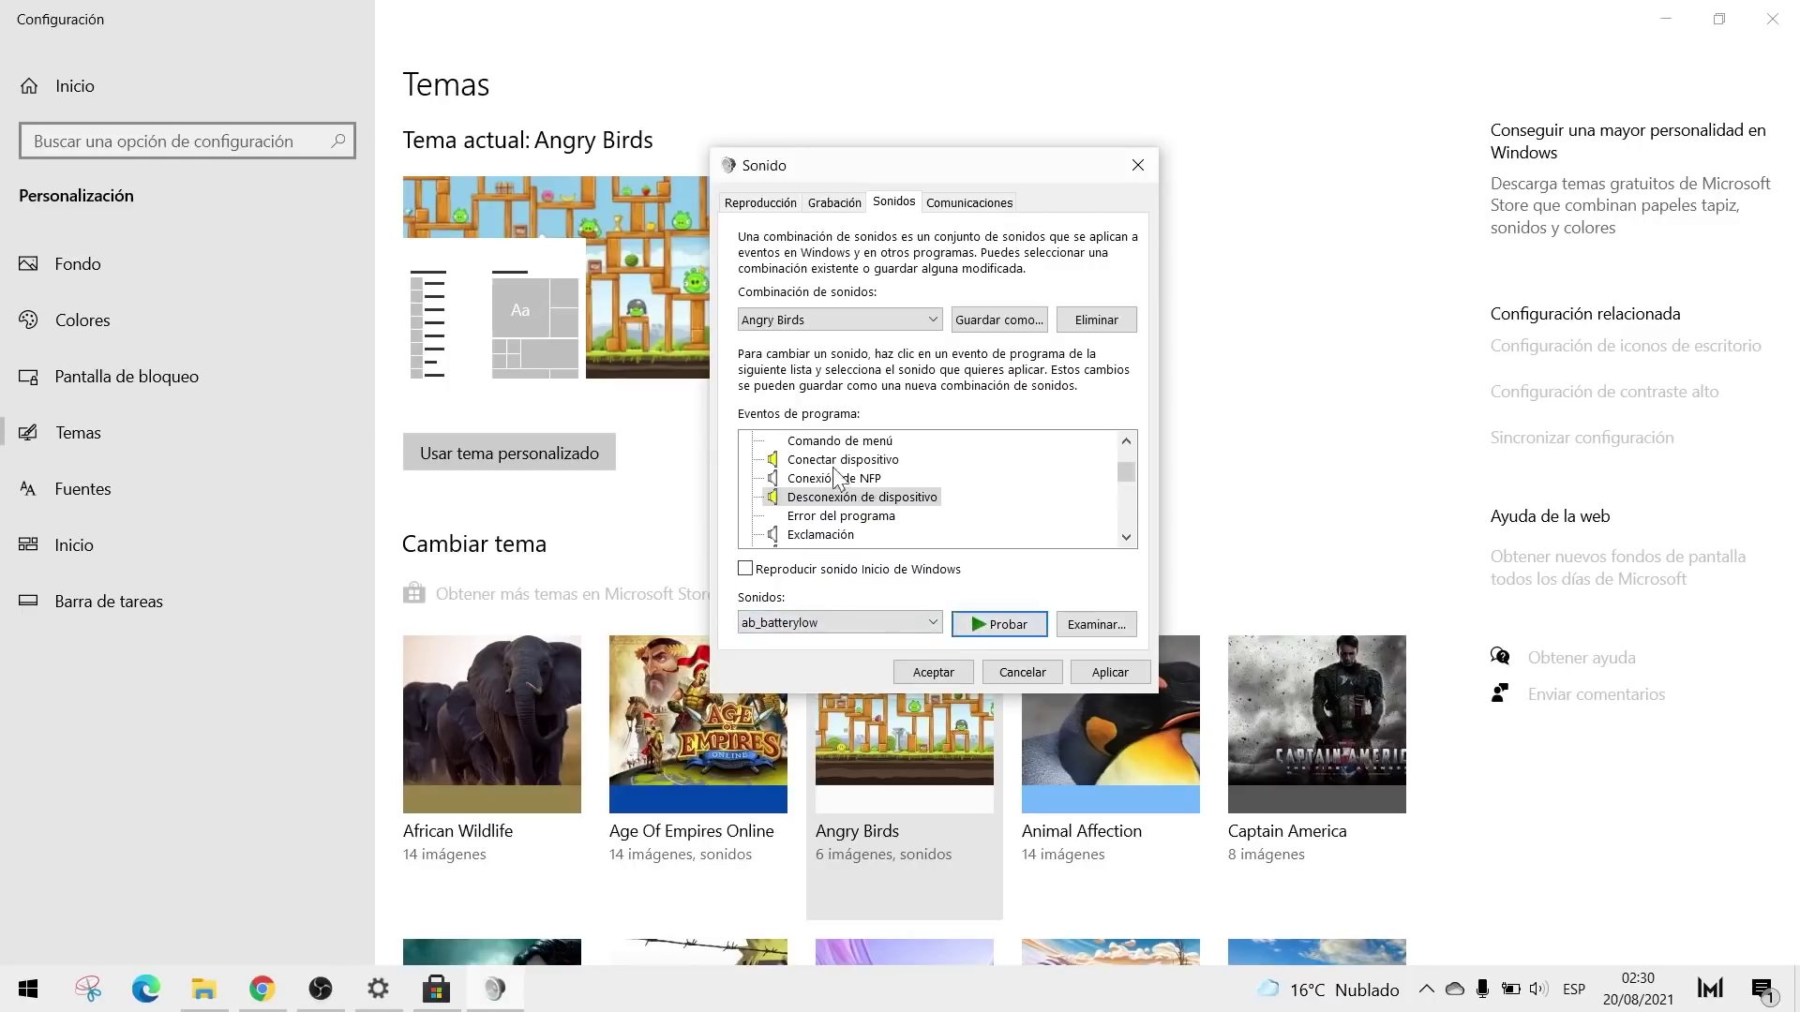
Step: Assign ab_exclamation to the Conectar dispositivo event, play it, and apply the sound changes, closing the Sonido dialog
{"action": "left_click", "coordinate": [842, 459]}
{"action": "left_click", "coordinate": [895, 623]}
{"action": "left_click", "coordinate": [783, 771]}
{"action": "left_click", "coordinate": [994, 624]}
{"action": "left_click", "coordinate": [900, 623]}
{"action": "left_click", "coordinate": [900, 621]}
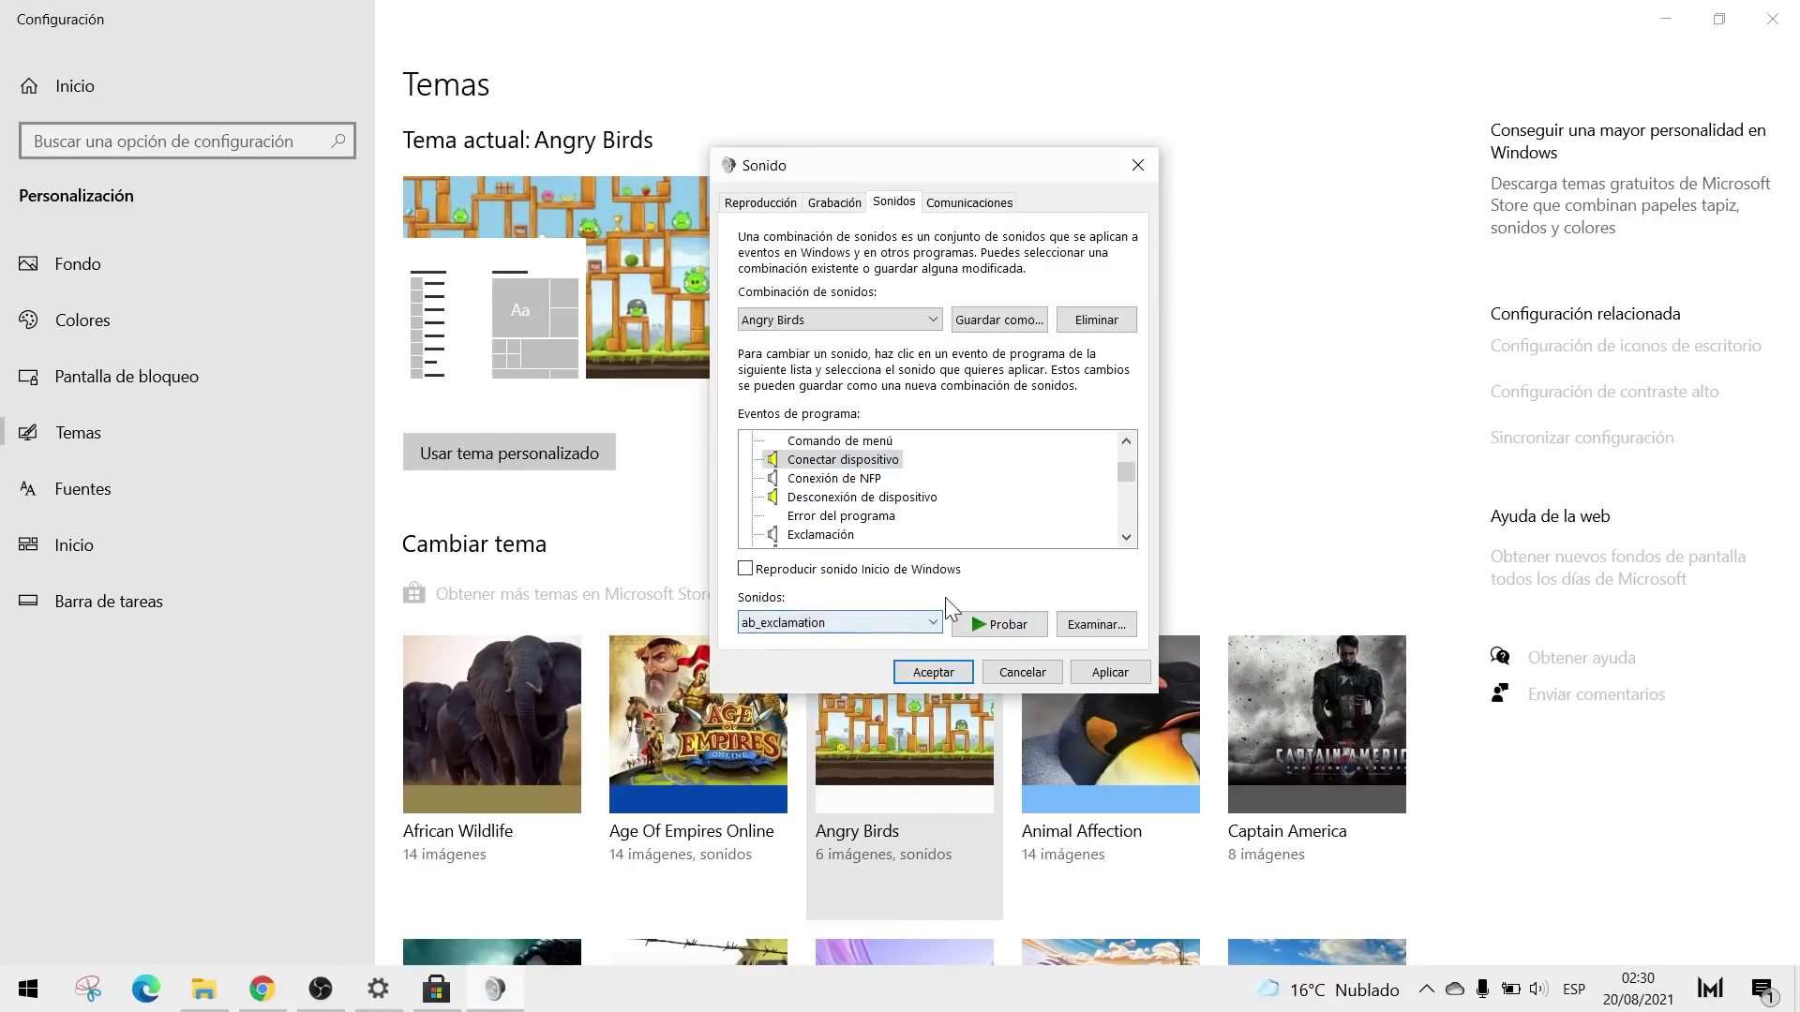
{"action": "scroll", "coordinate": [908, 522], "scroll_direction": "up", "scroll_amount": 1}
{"action": "scroll", "coordinate": [886, 483], "scroll_direction": "down", "scroll_amount": 1}
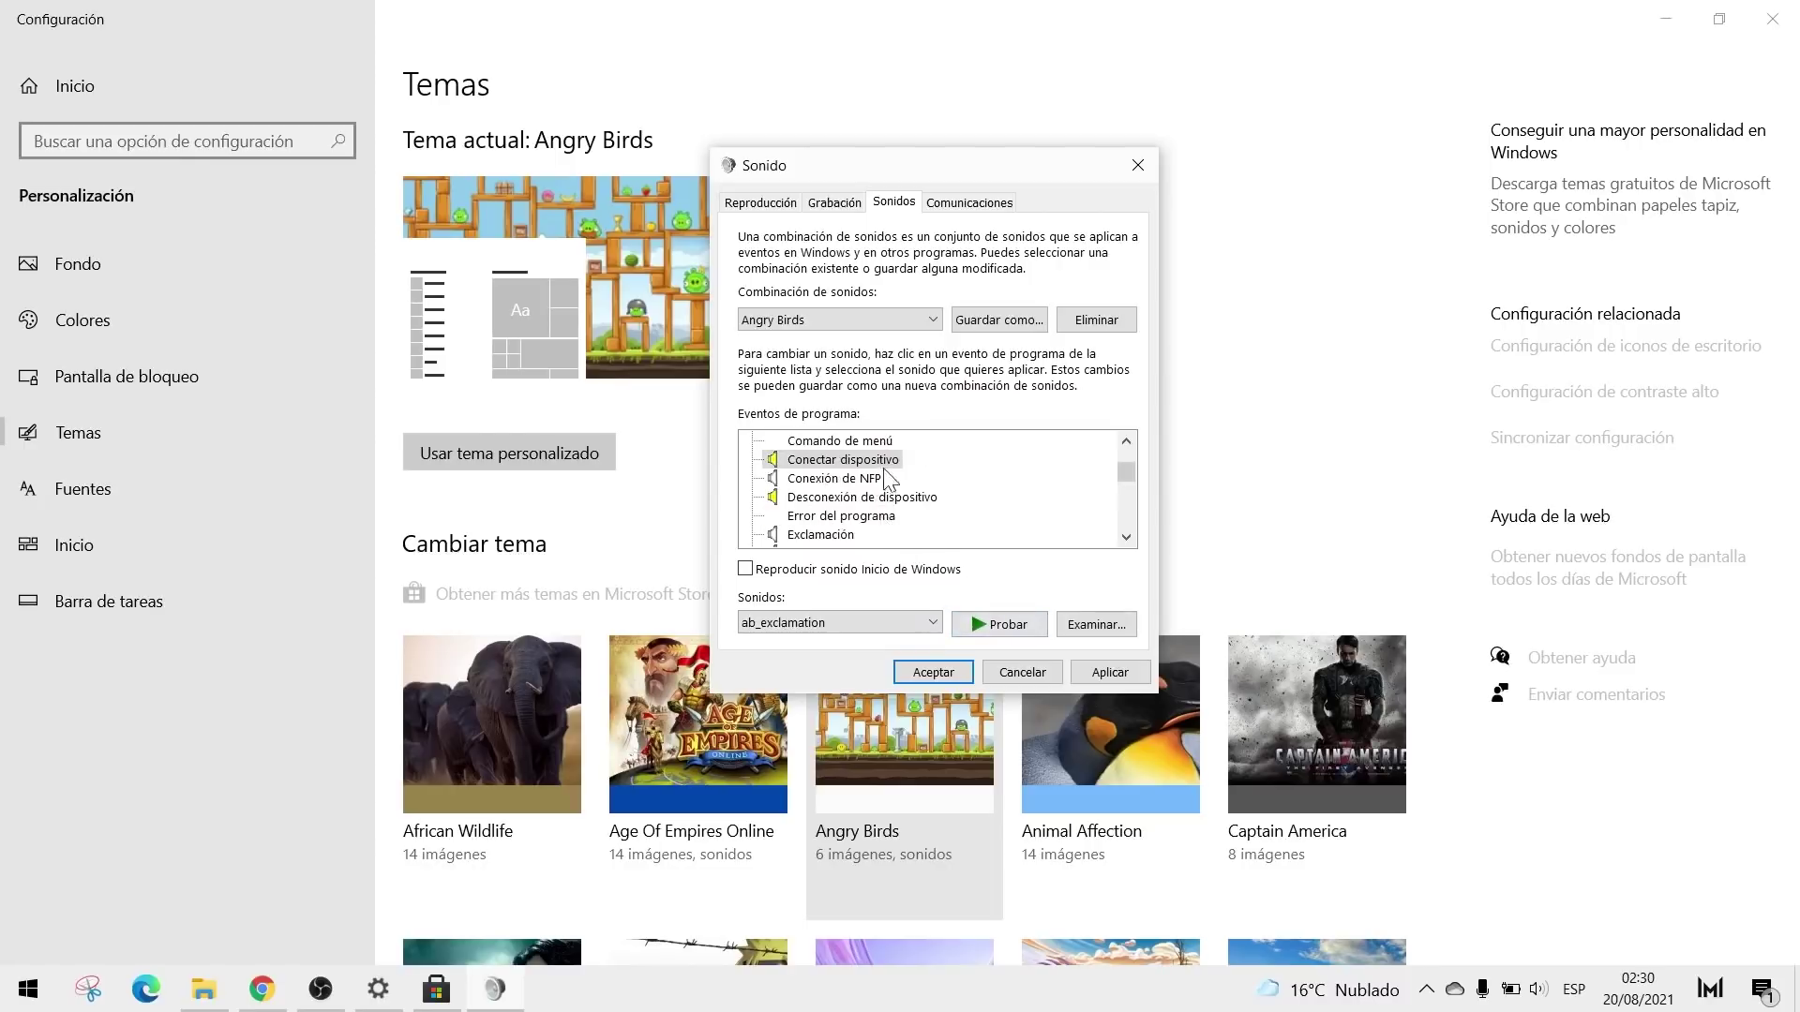
{"action": "left_click", "coordinate": [1112, 669]}
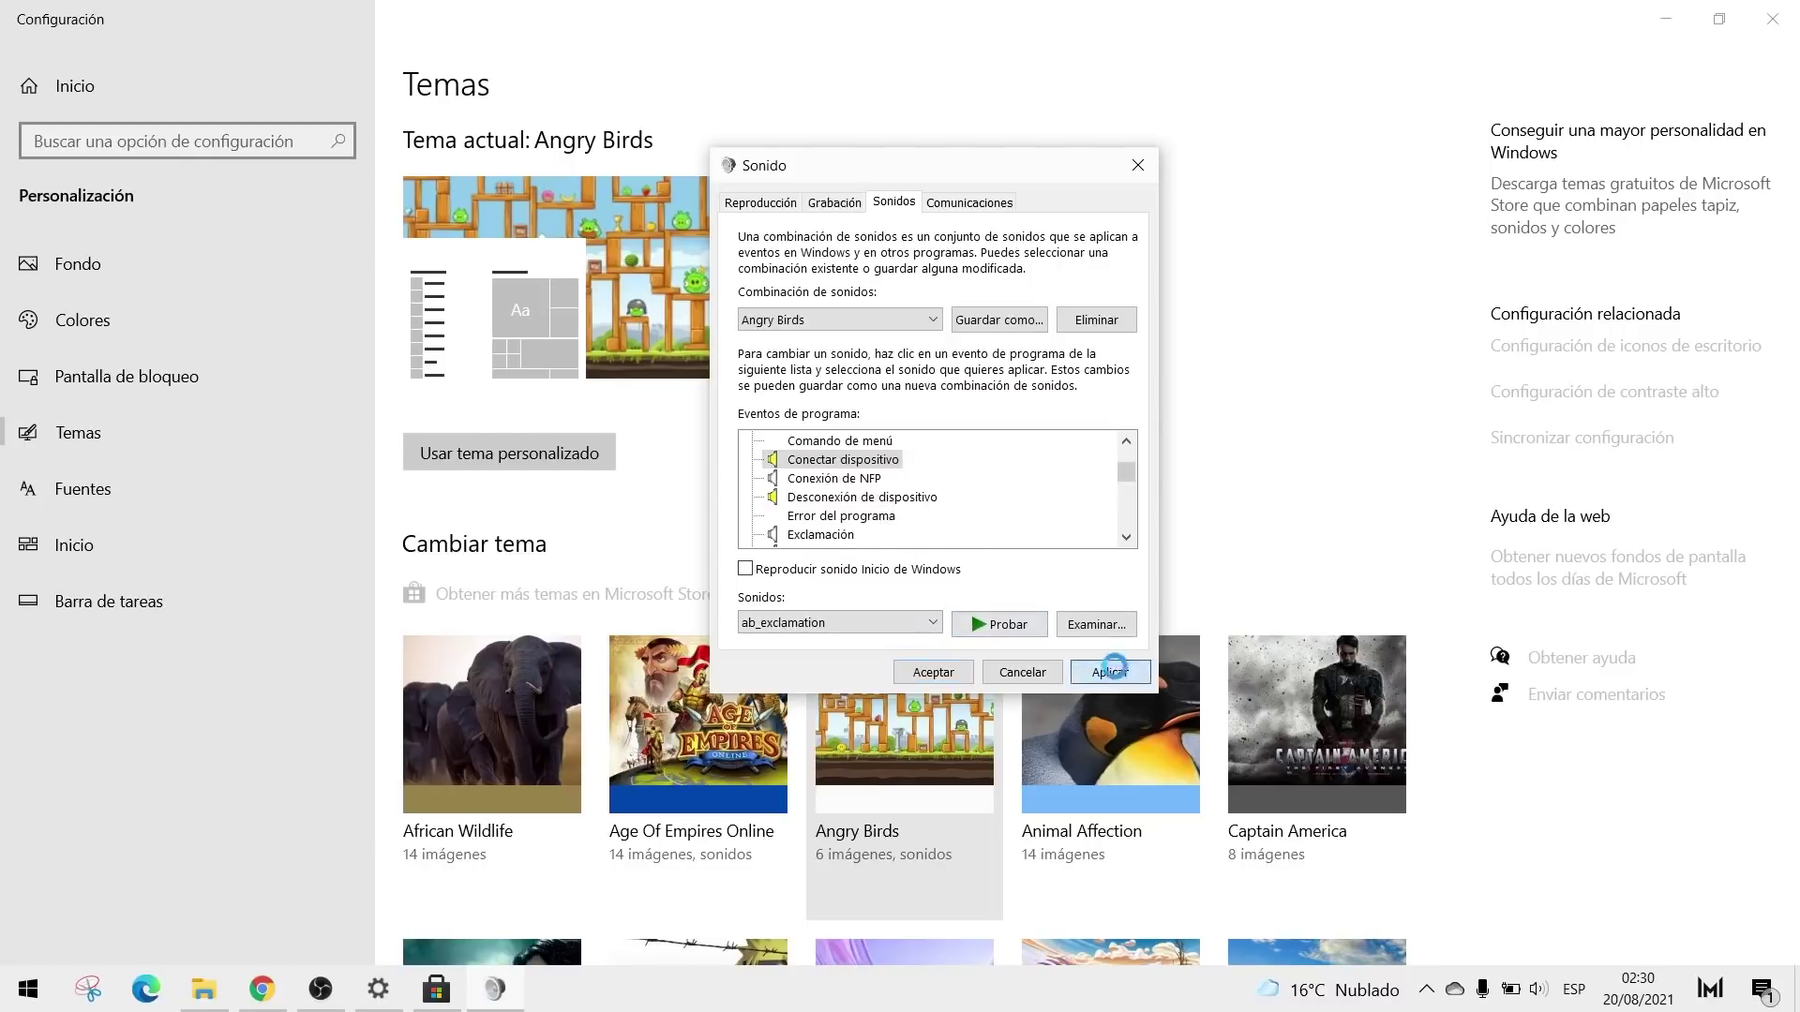
{"action": "left_click", "coordinate": [932, 672]}
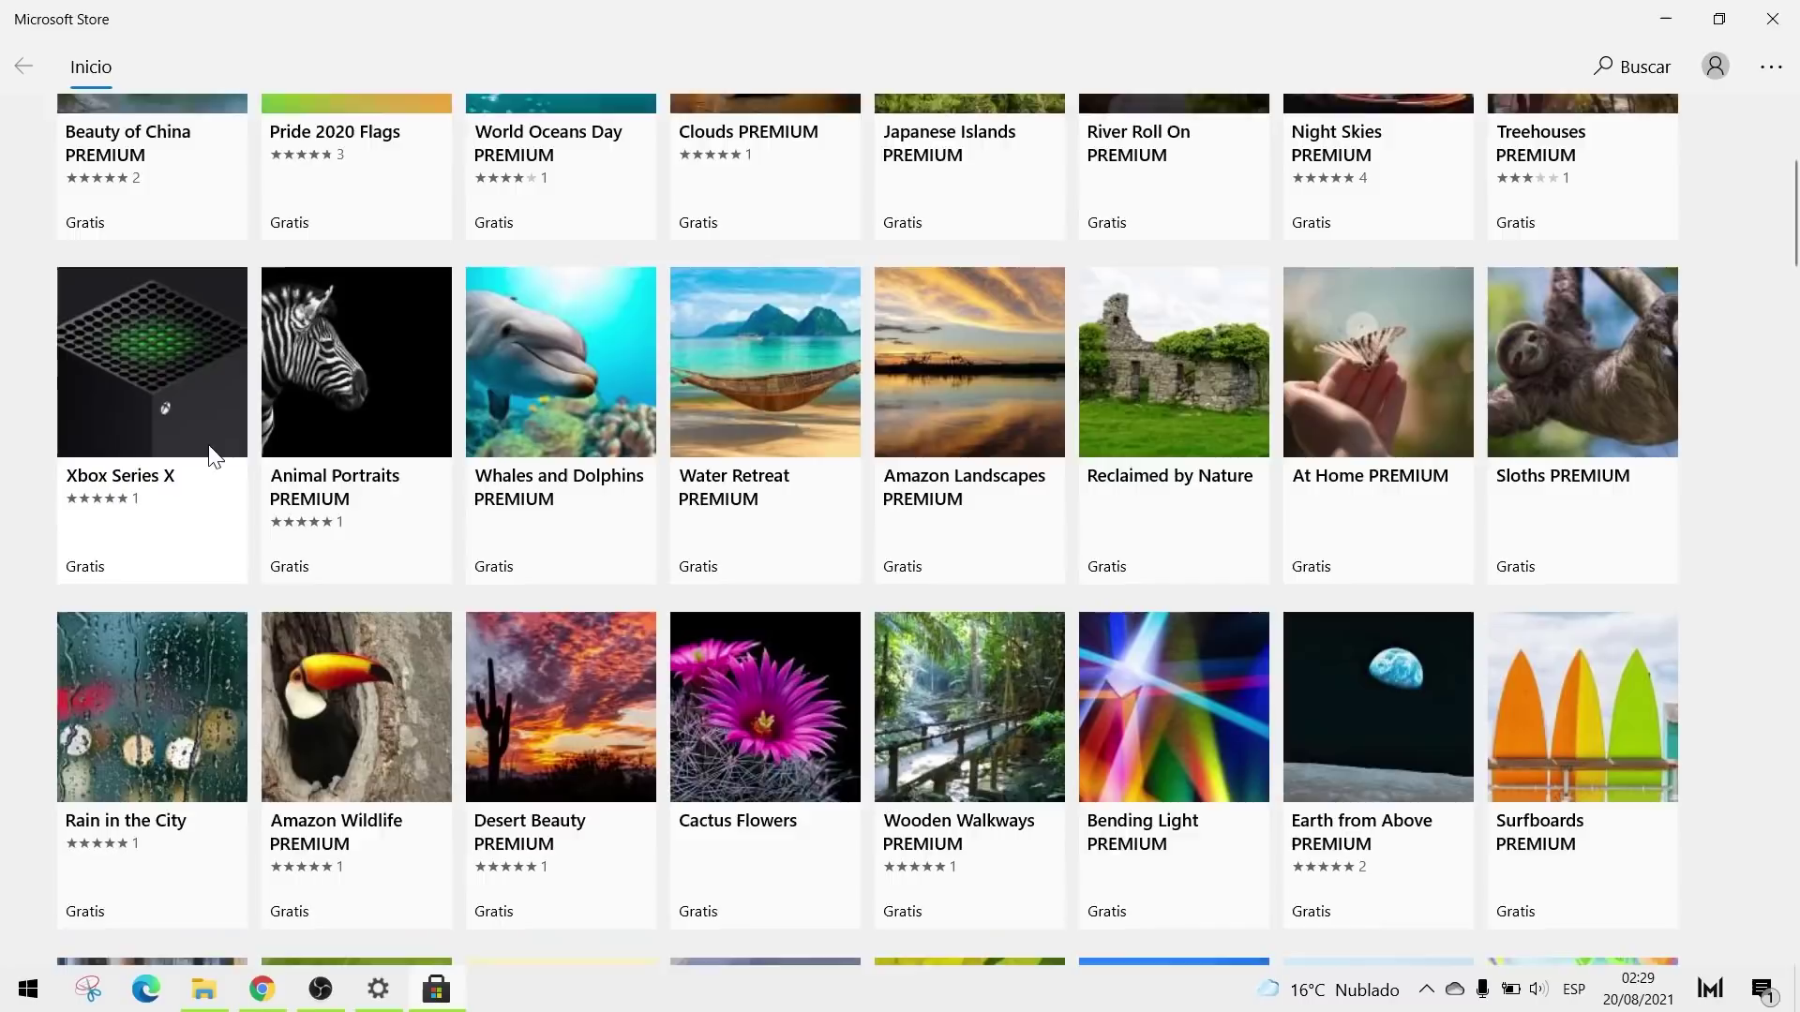
{"action": "scroll", "coordinate": [212, 455], "scroll_direction": "down", "scroll_amount": 3}
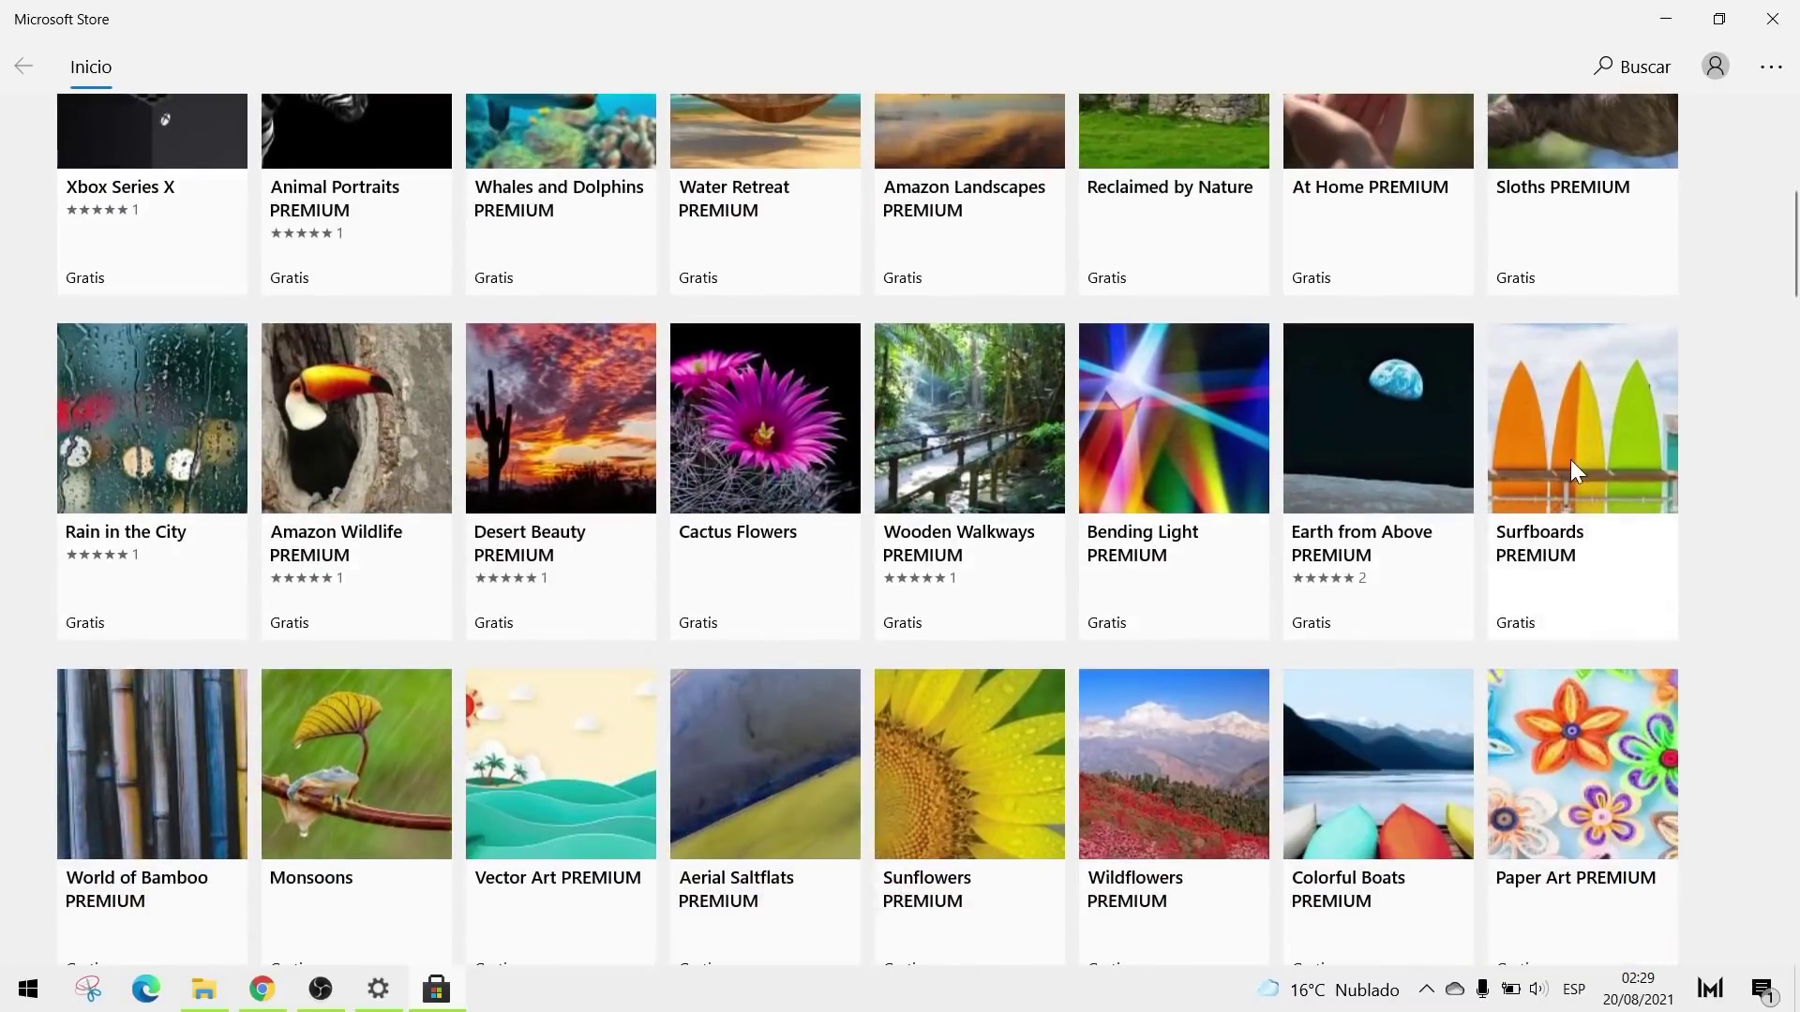
{"action": "scroll", "coordinate": [1572, 469], "scroll_direction": "down", "scroll_amount": 8}
{"action": "scroll", "coordinate": [1496, 379], "scroll_direction": "down", "scroll_amount": 3}
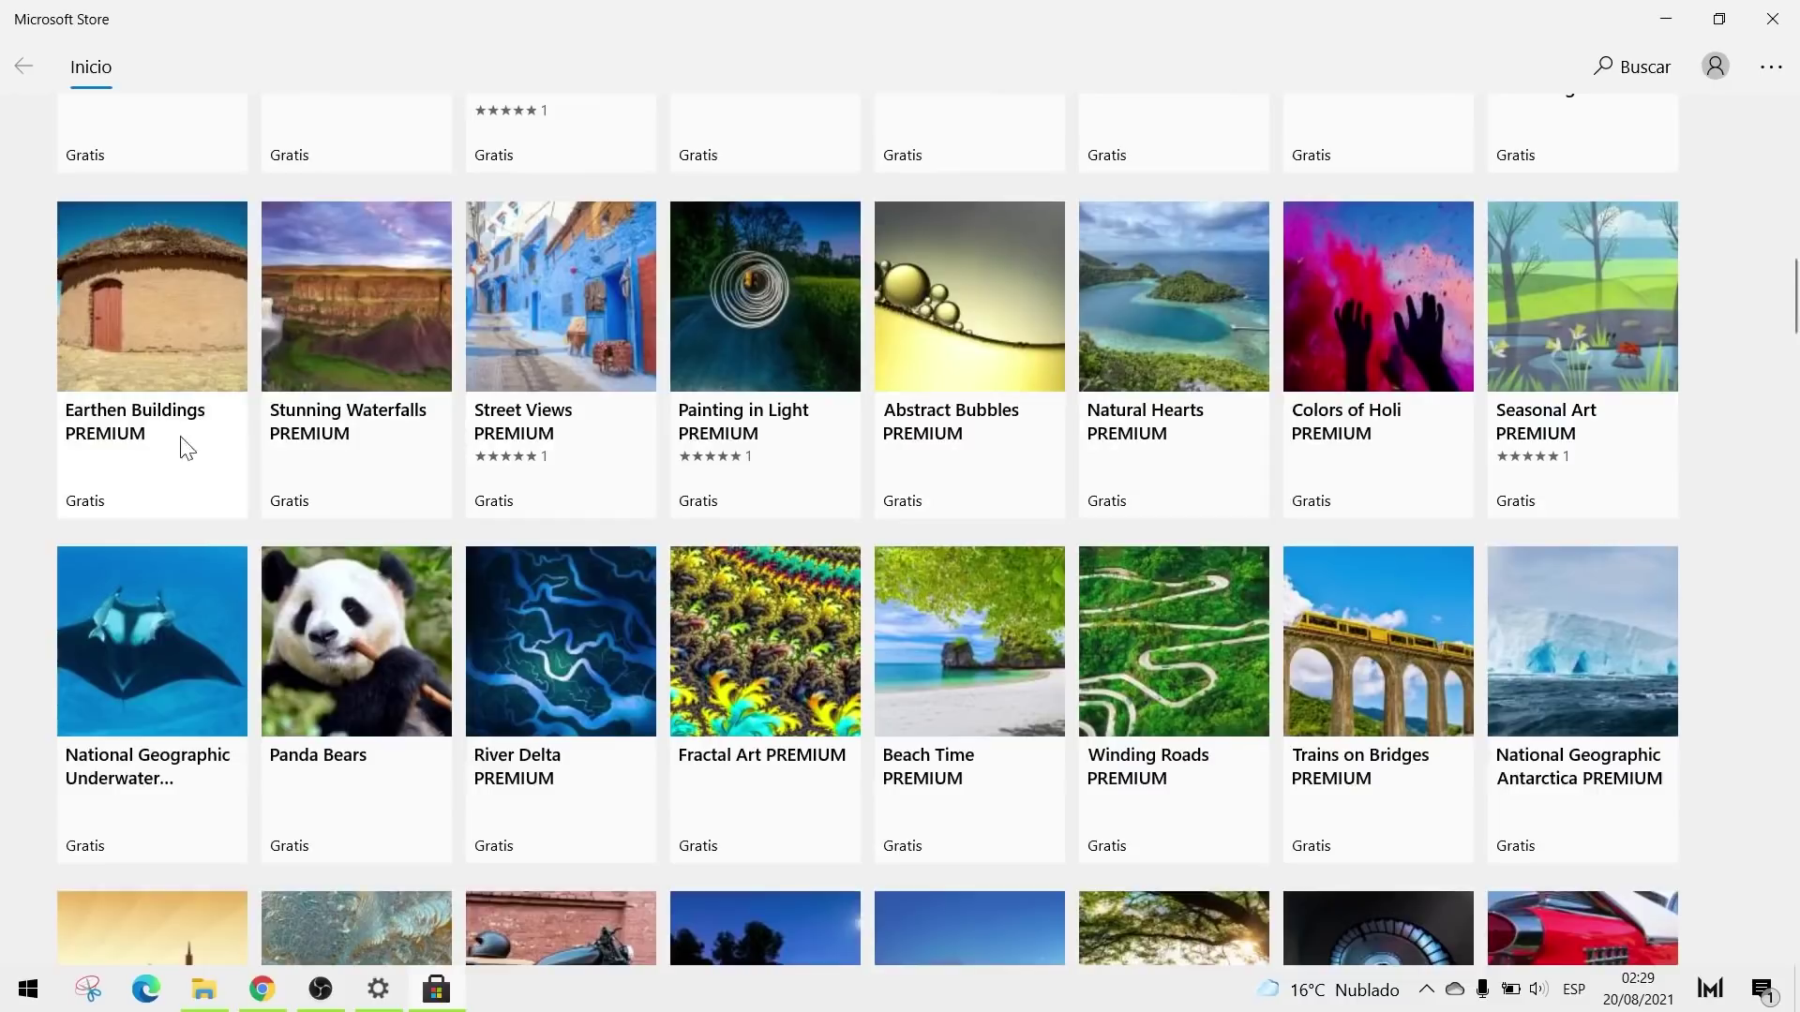